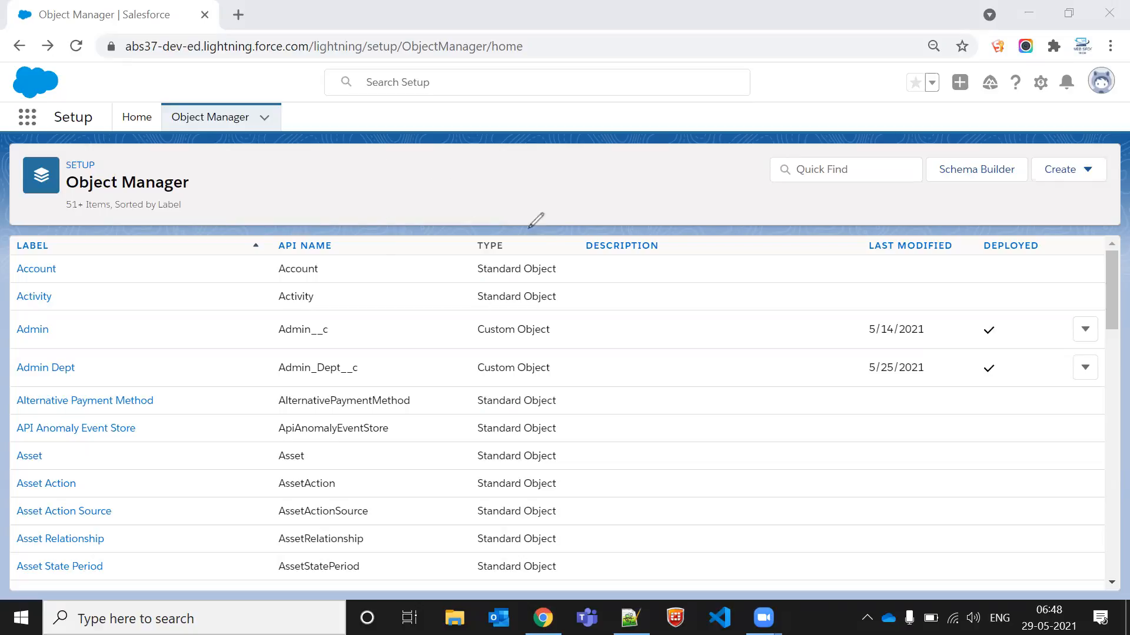
mouse_move(332, 177)
mouse_down()
mouse_move(518, 166)
mouse_move(576, 253)
mouse_move(360, 288)
mouse_move(323, 182)
mouse_move(347, 177)
mouse_up()
mouse_move(68, 415)
mouse_down()
mouse_move(54, 478)
mouse_move(78, 416)
mouse_up()
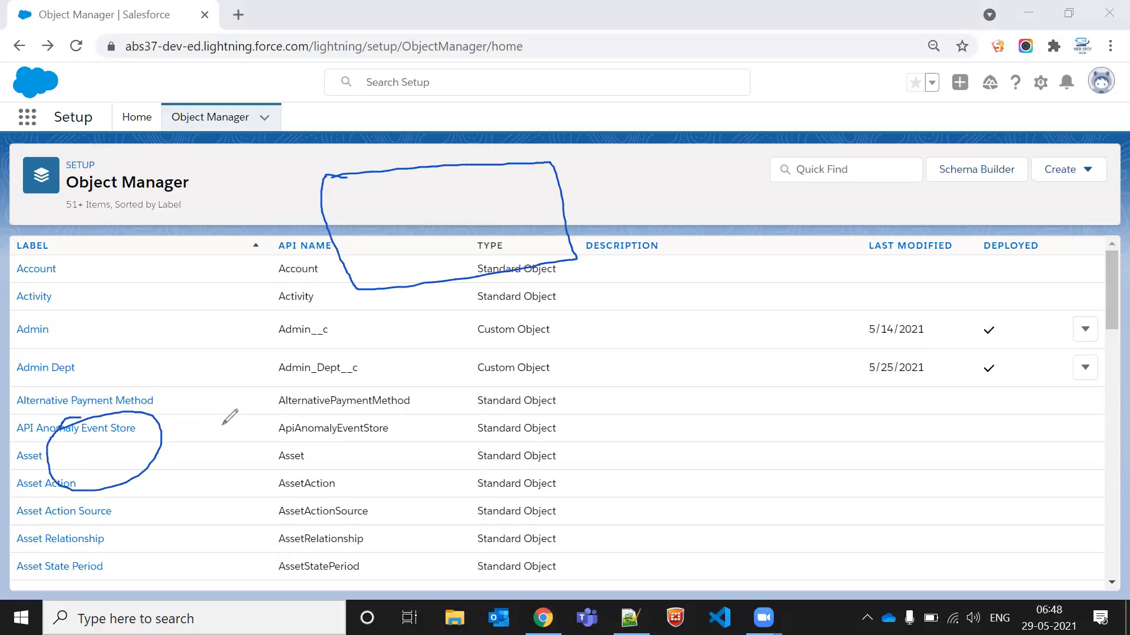
mouse_move(271, 412)
mouse_down()
mouse_move(388, 415)
mouse_move(299, 389)
mouse_up()
mouse_move(541, 359)
mouse_down()
mouse_move(656, 428)
mouse_move(544, 357)
mouse_up()
mouse_move(848, 311)
mouse_down()
mouse_move(1034, 327)
mouse_move(865, 336)
mouse_move(874, 305)
mouse_up()
mouse_move(359, 224)
mouse_down()
mouse_move(425, 172)
mouse_move(336, 234)
mouse_move(359, 226)
mouse_up()
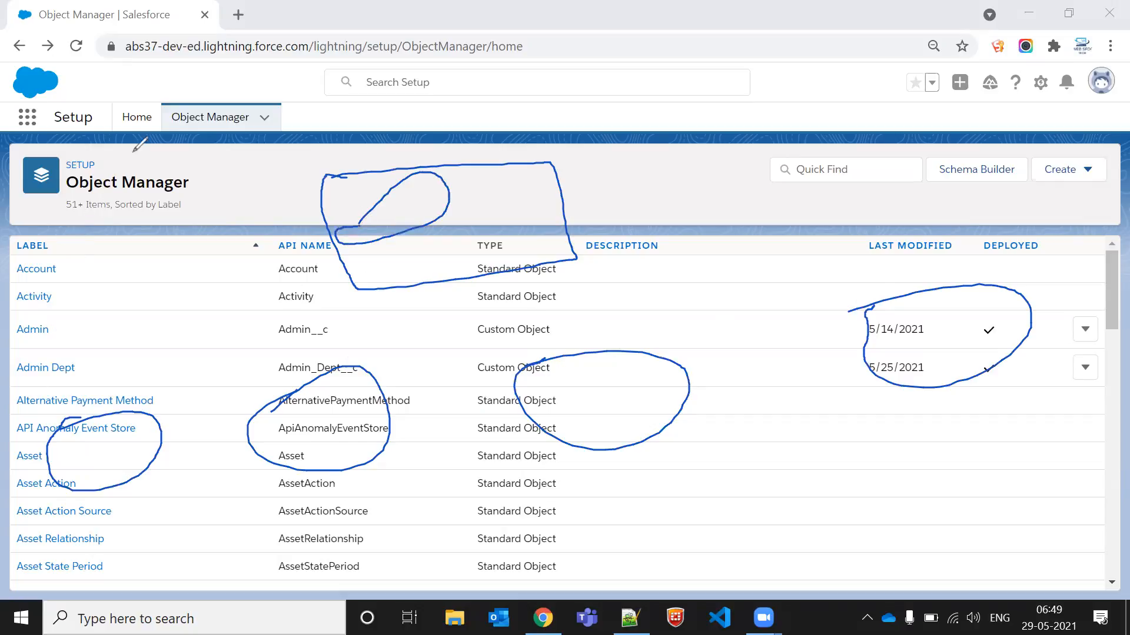
mouse_move(133, 148)
mouse_down()
mouse_move(263, 425)
mouse_move(421, 339)
mouse_move(801, 344)
mouse_up()
key(ctrl+z)
mouse_move(406, 216)
mouse_down()
mouse_move(425, 243)
mouse_move(423, 272)
mouse_up()
mouse_move(152, 399)
mouse_down()
mouse_move(345, 296)
mouse_move(350, 272)
mouse_up()
drag(358, 372, 388, 277)
mouse_move(589, 366)
mouse_down()
mouse_move(492, 271)
mouse_move(459, 272)
mouse_up()
mouse_move(874, 312)
mouse_down()
mouse_move(726, 282)
mouse_move(477, 263)
mouse_up()
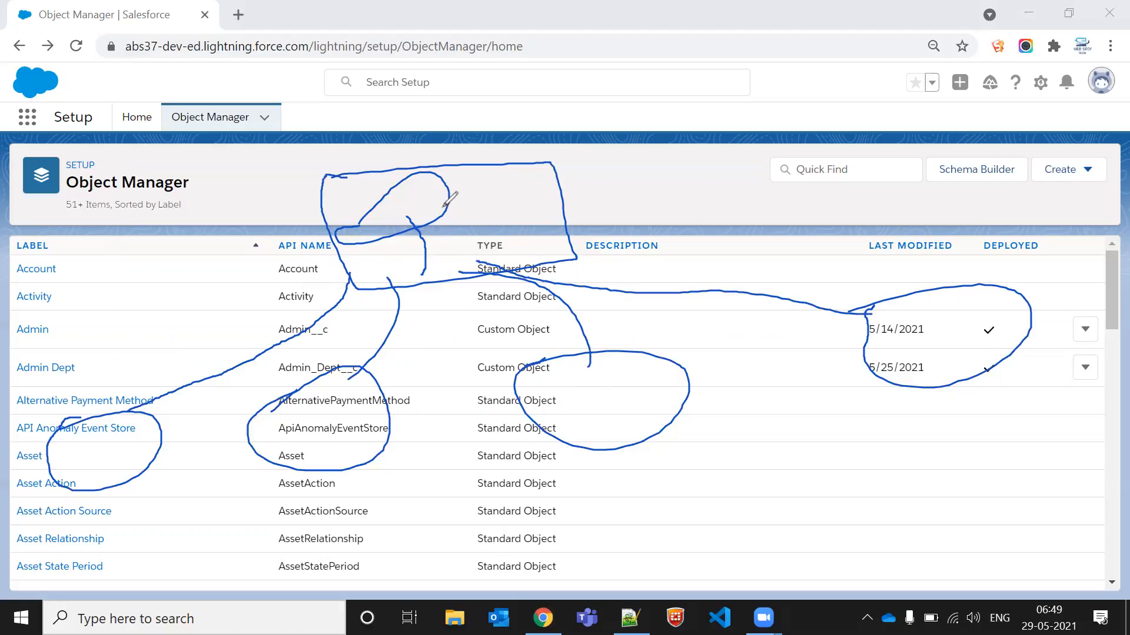
mouse_move(332, 188)
mouse_down()
mouse_move(592, 241)
mouse_move(369, 318)
mouse_move(326, 171)
mouse_move(387, 175)
mouse_up()
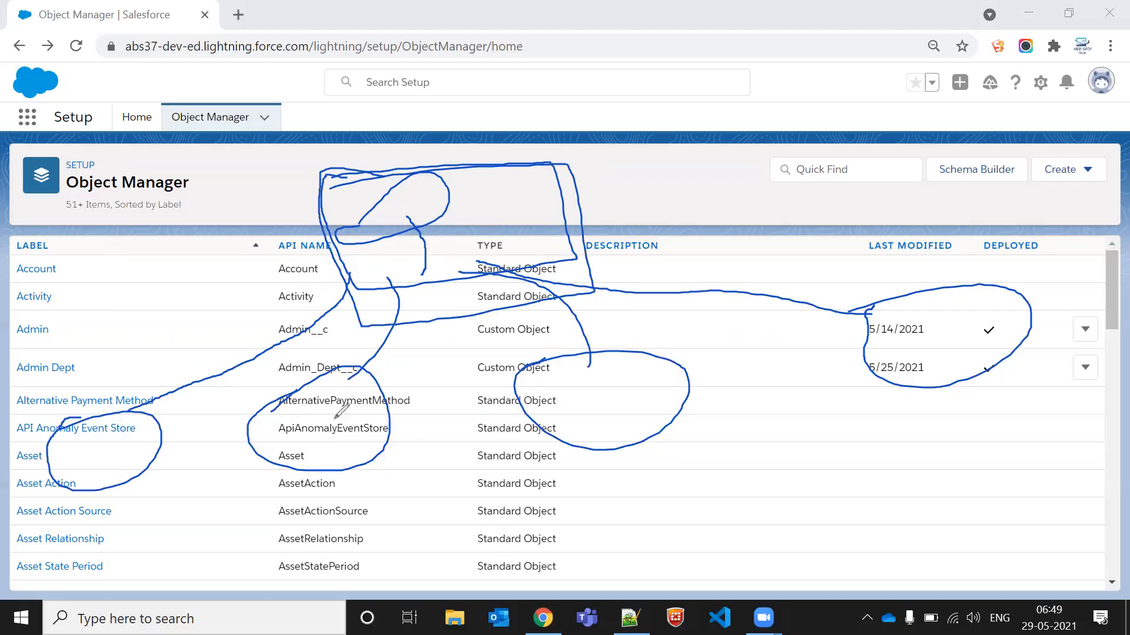
mouse_move(122, 217)
mouse_down()
mouse_move(123, 171)
mouse_move(170, 197)
mouse_up()
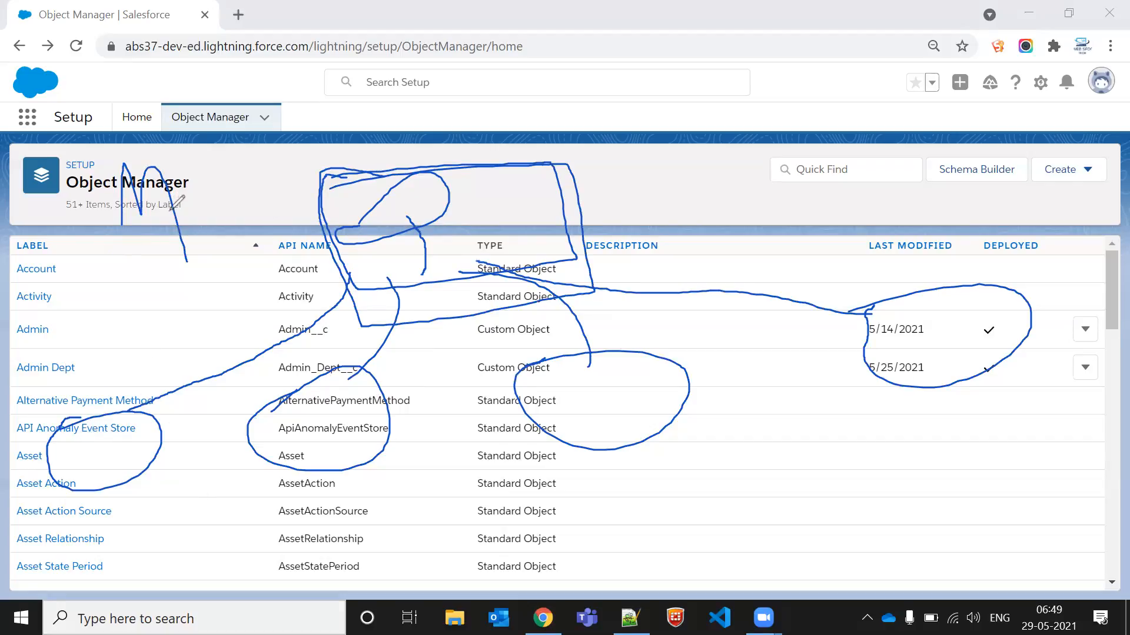
mouse_move(177, 157)
mouse_down()
mouse_move(227, 244)
mouse_move(100, 143)
mouse_up()
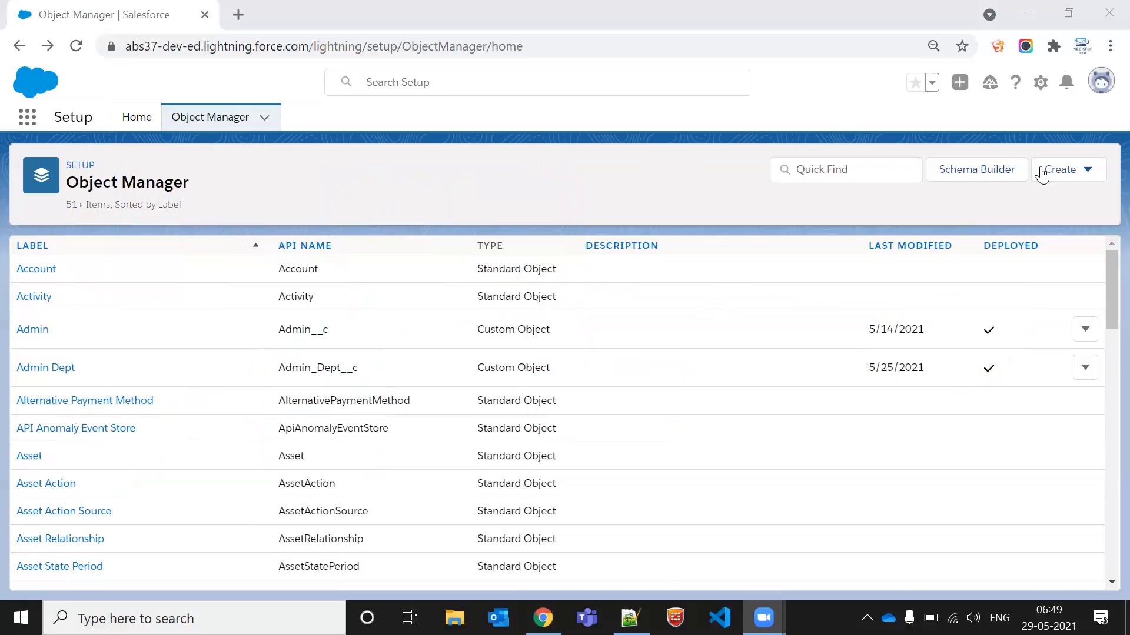
Step: Start a new custom object with the label Teacher and the plural label Teachers
click(1062, 170)
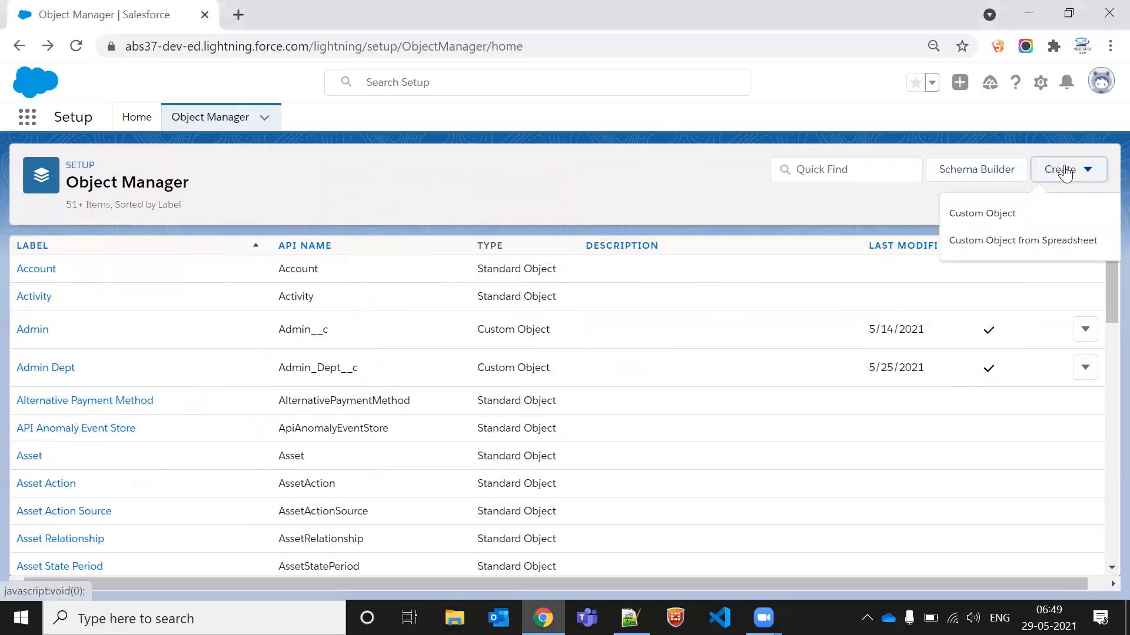
click(993, 219)
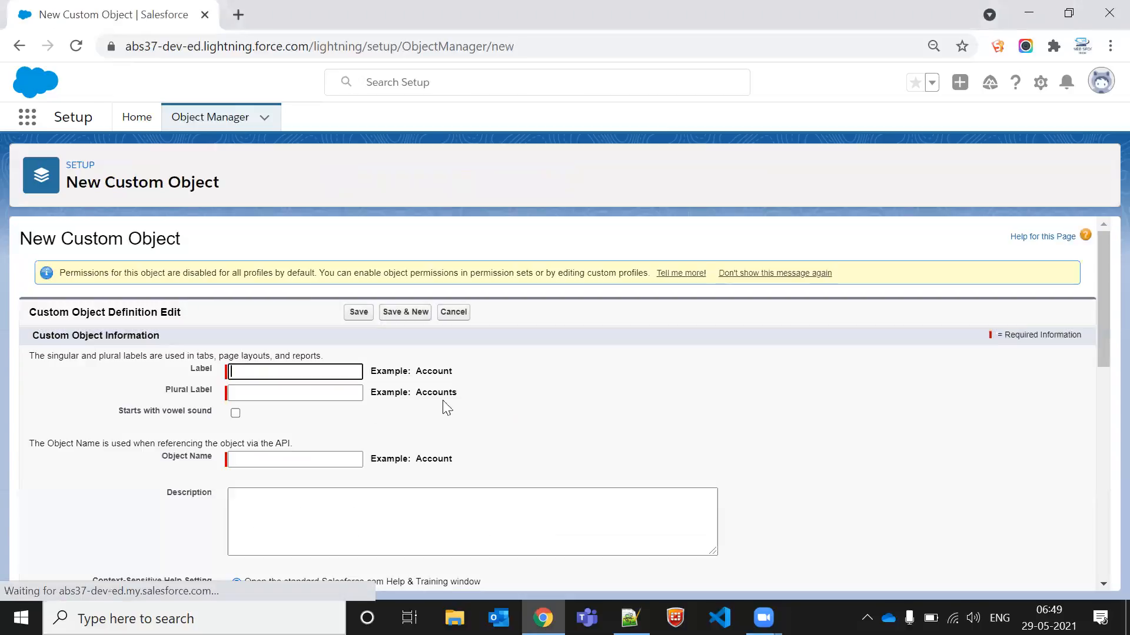
click(290, 371)
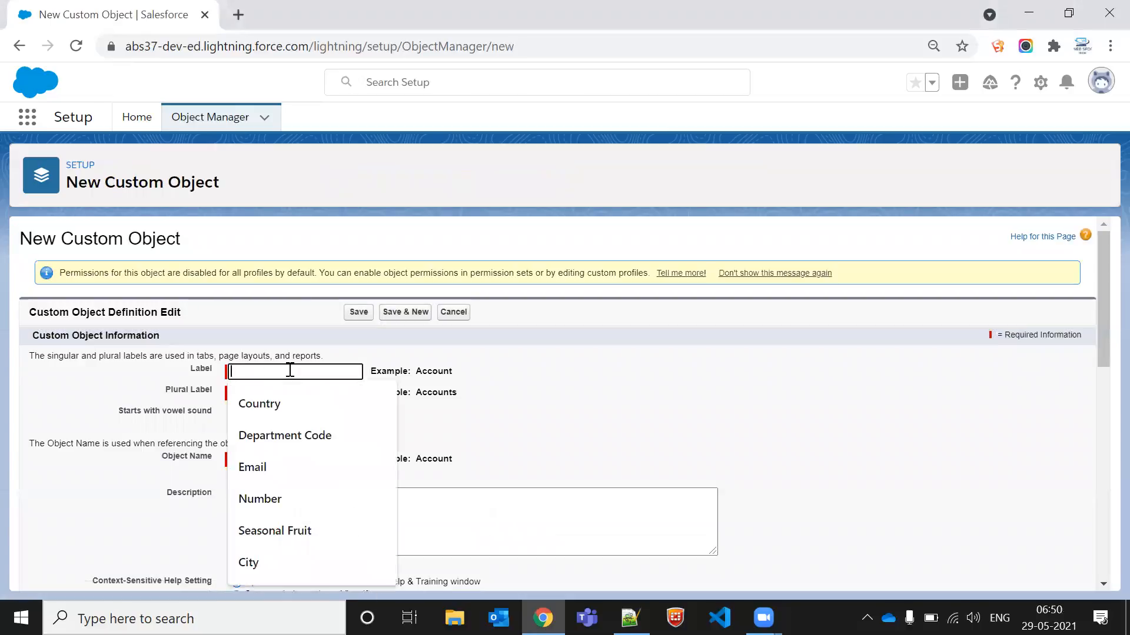
text(Tea)
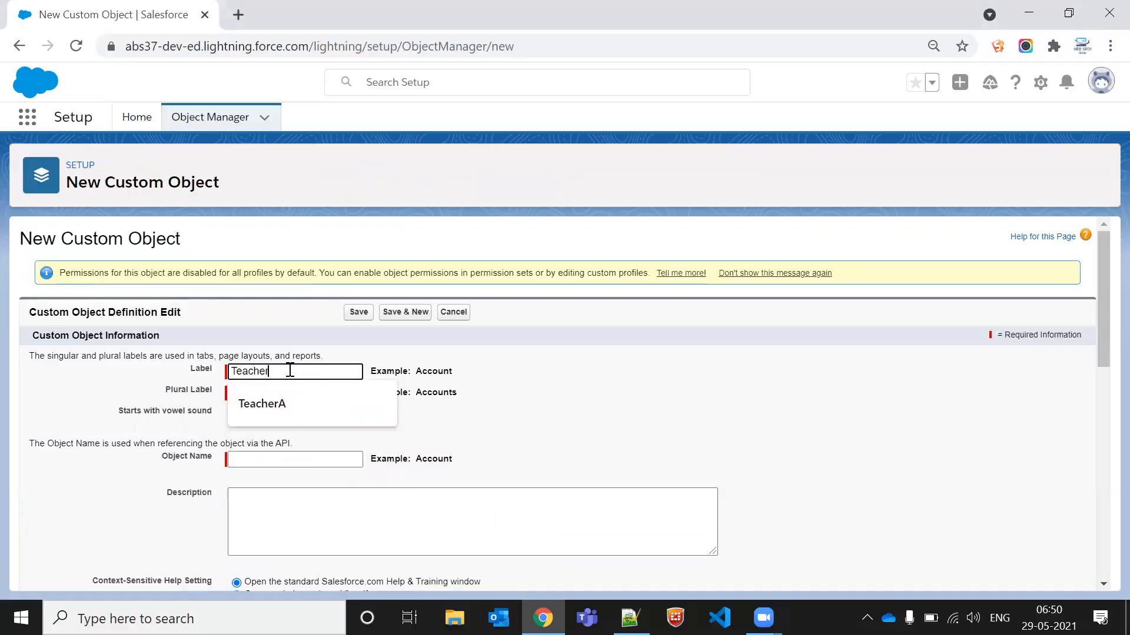
text(cher)
click(492, 385)
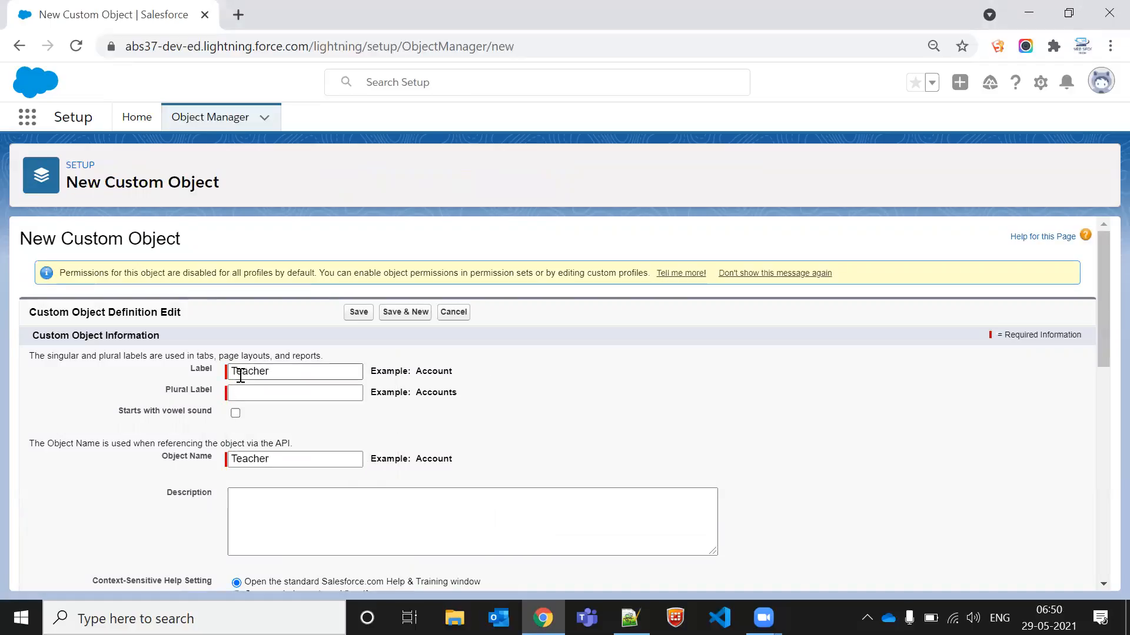
click(240, 375)
double_click(240, 375)
click(464, 413)
click(283, 395)
text(Teachers)
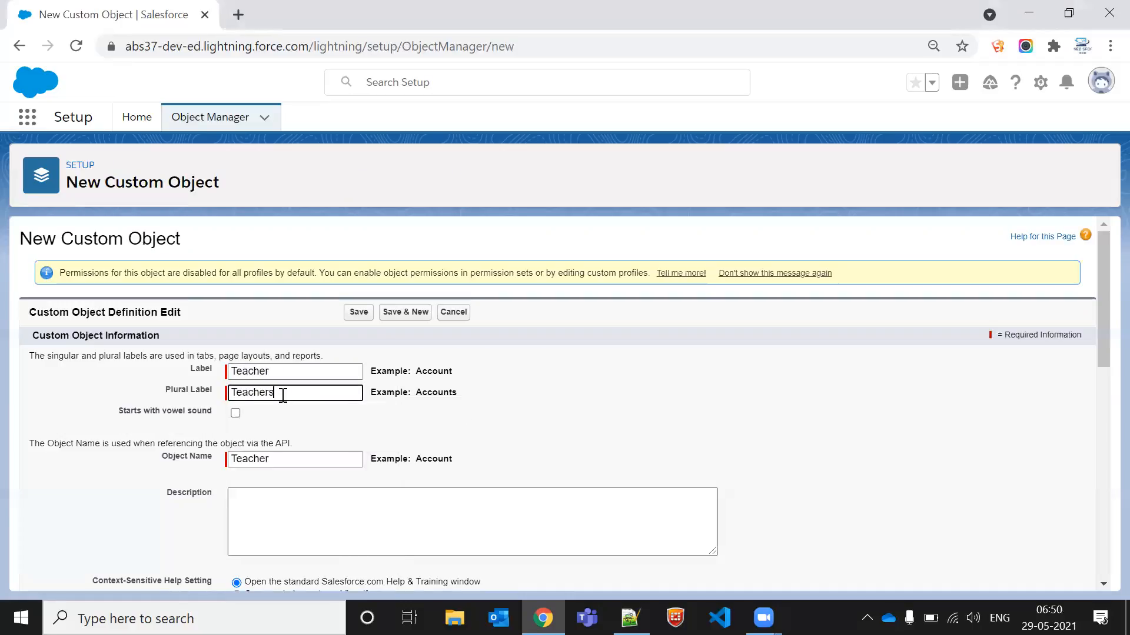
Step: Enable launching the New Custom Tab Wizard after saving and try to save the object
scroll(342, 407, down, 10)
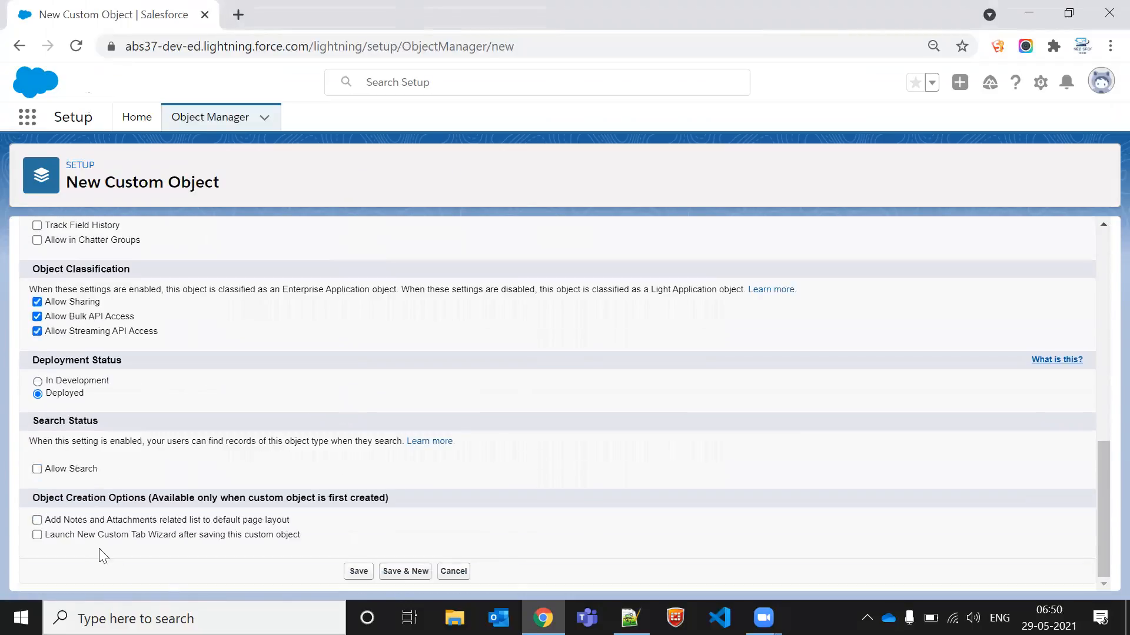
click(79, 534)
click(400, 572)
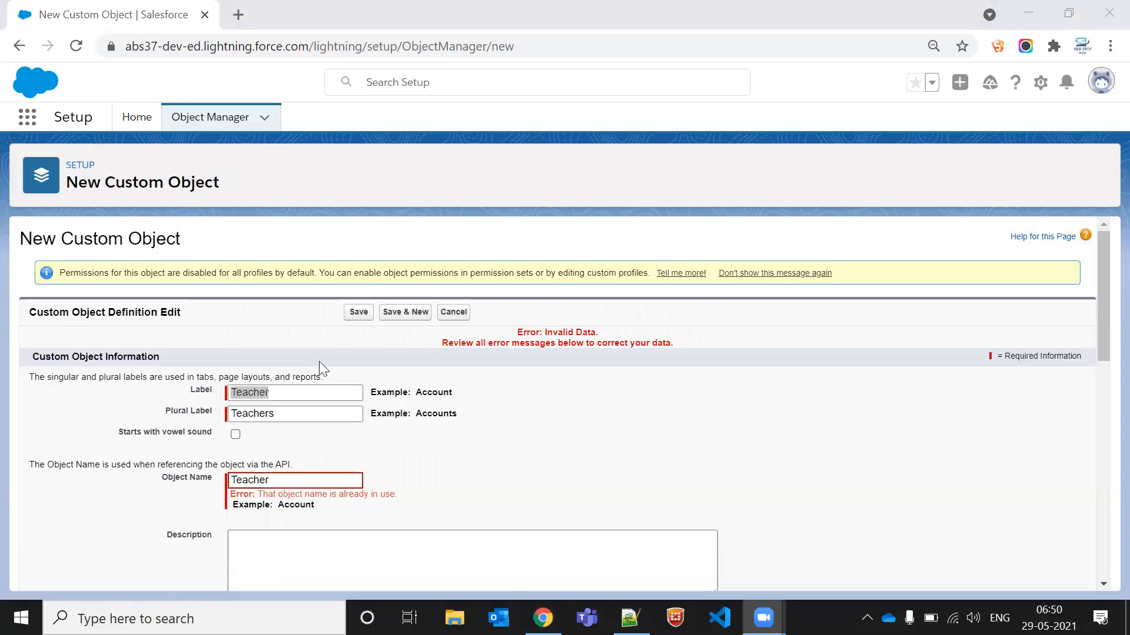
Step: Replace the object name with Tutor and copy it
click(300, 480)
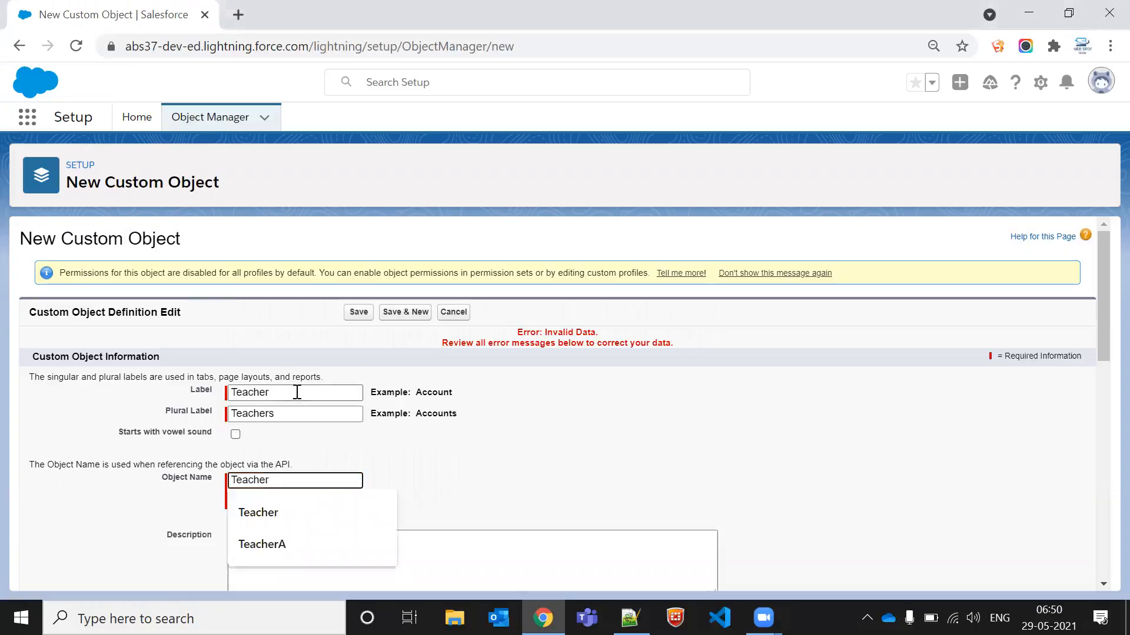
double_click(300, 481)
click(300, 481)
double_click(300, 482)
key(BackSpace)
text(Tutor)
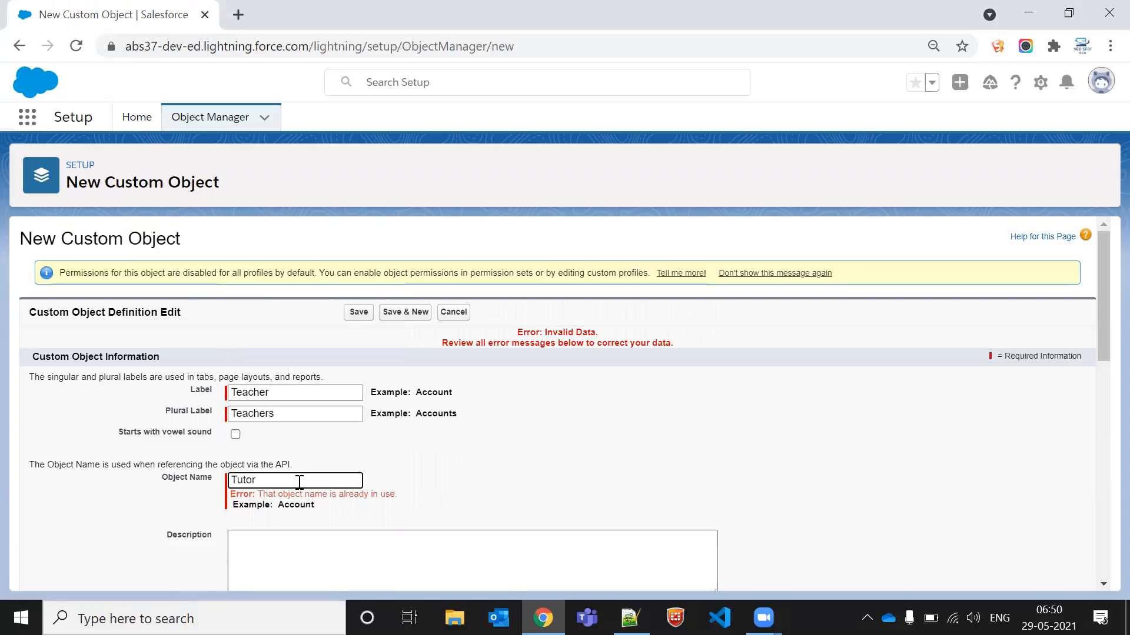
double_click(299, 481)
key(ctrl+c)
Step: Set both the label and plural label to Tutor and save the custom object
double_click(253, 394)
key(ctrl+v)
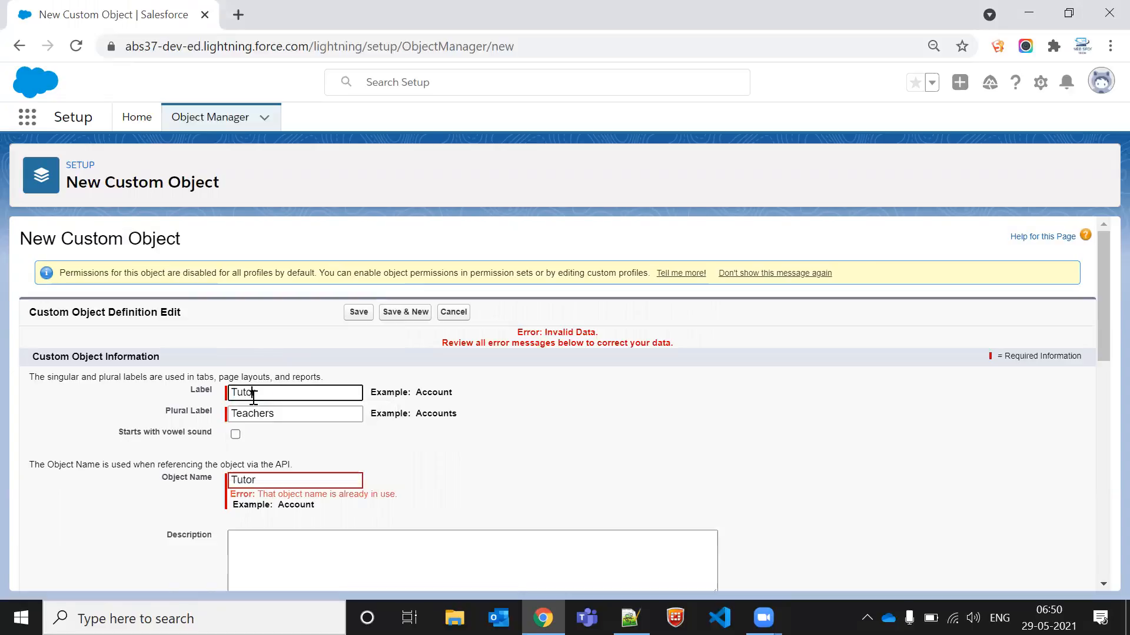
double_click(266, 419)
key(ctrl+v)
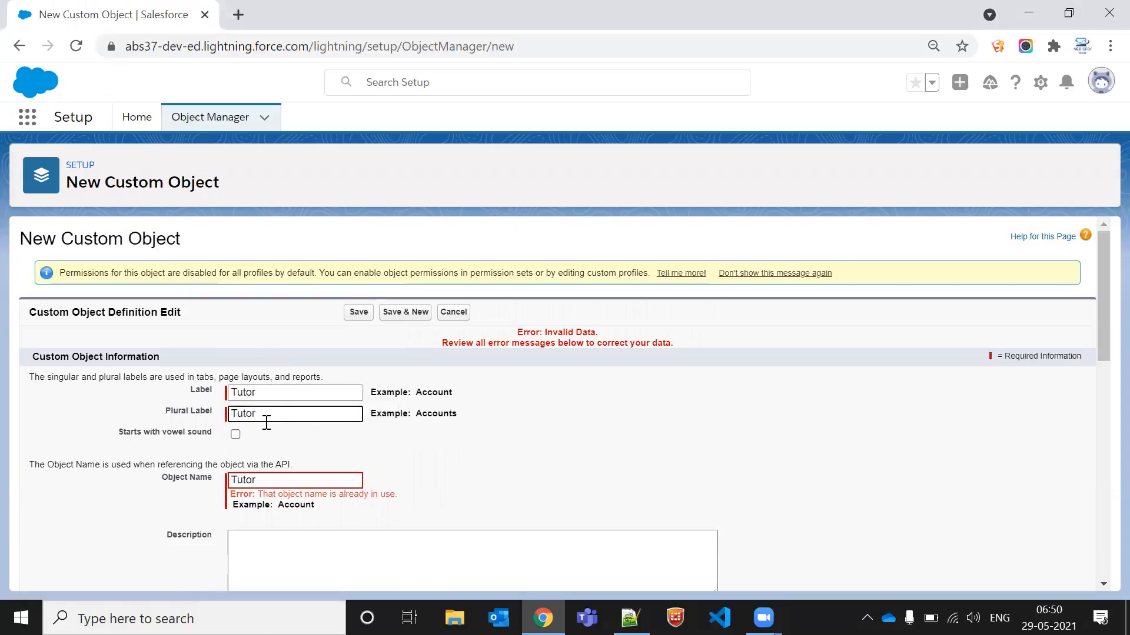
scroll(266, 422, down, 15)
click(359, 571)
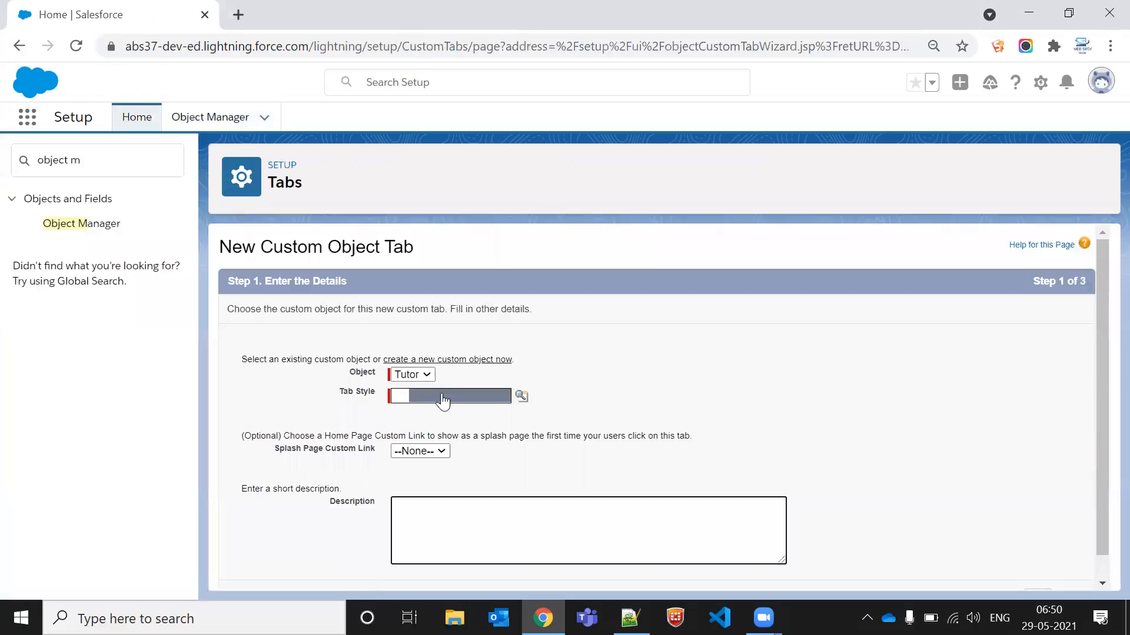
Step: Choose the Compass tab style for the new Tutor tab
click(442, 396)
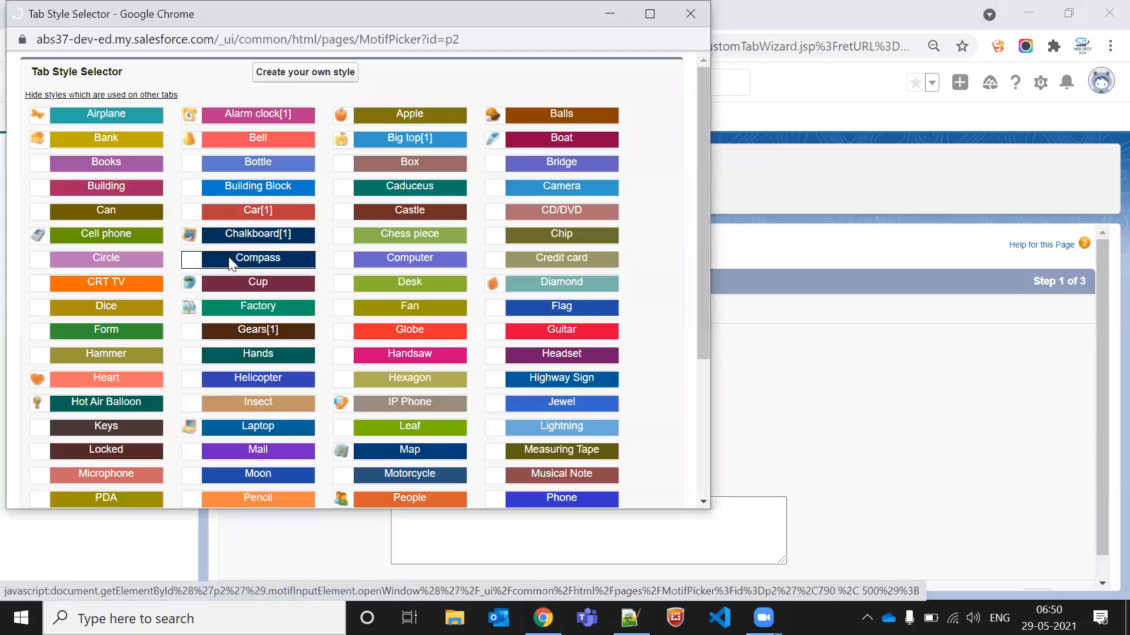
click(222, 263)
scroll(773, 320, down, 1)
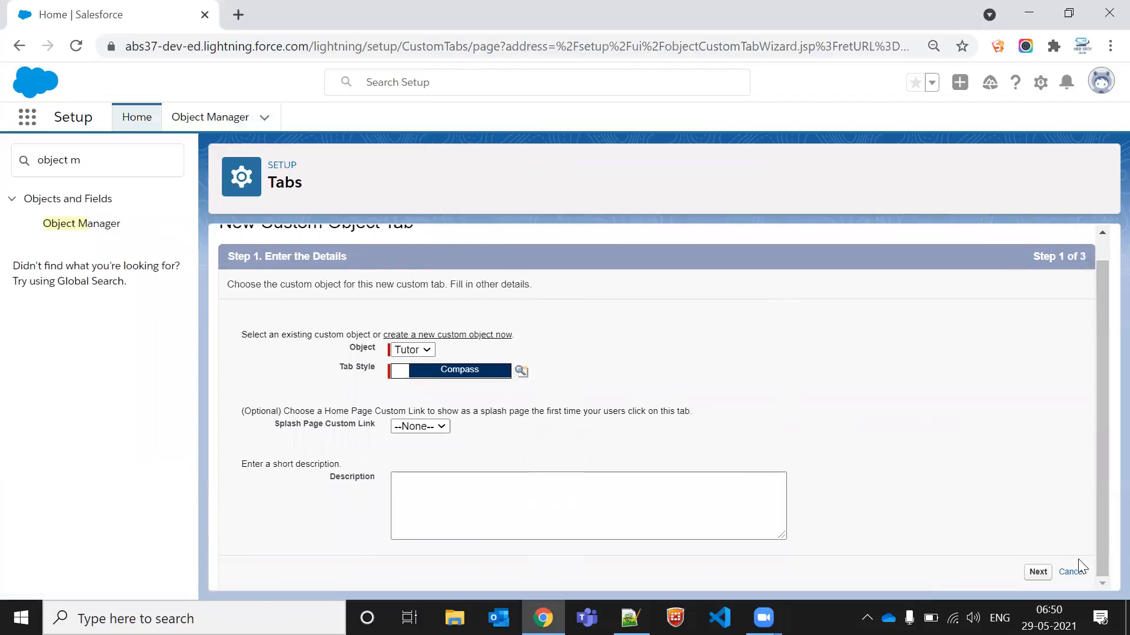
Step: Keep the default profile visibility and app selections and save the custom tab
click(1049, 571)
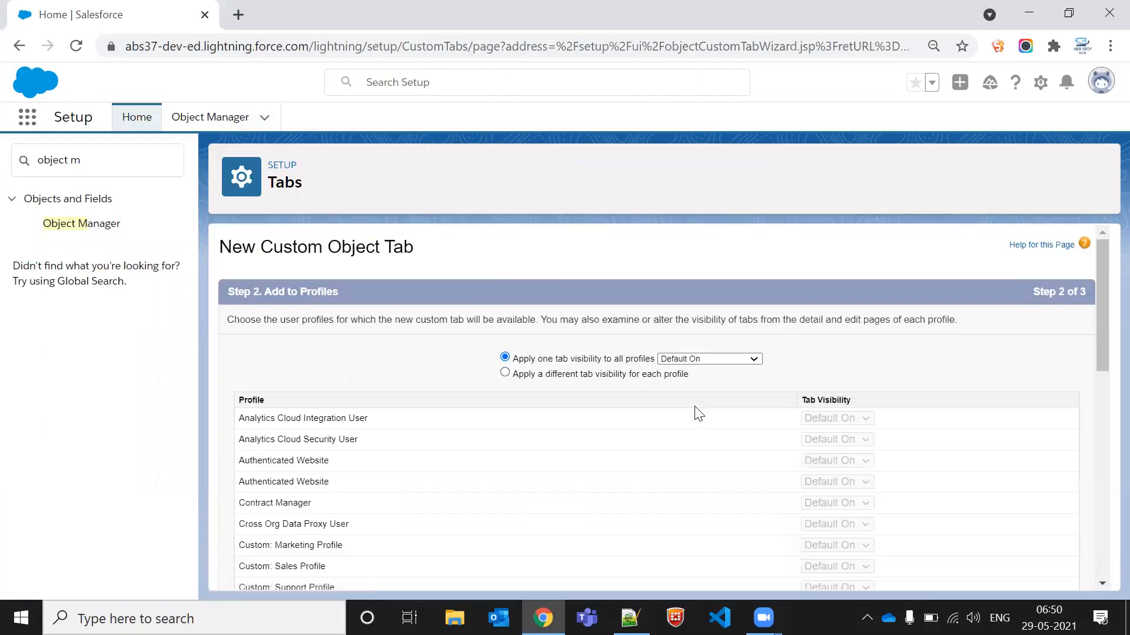
scroll(697, 412, down, 10)
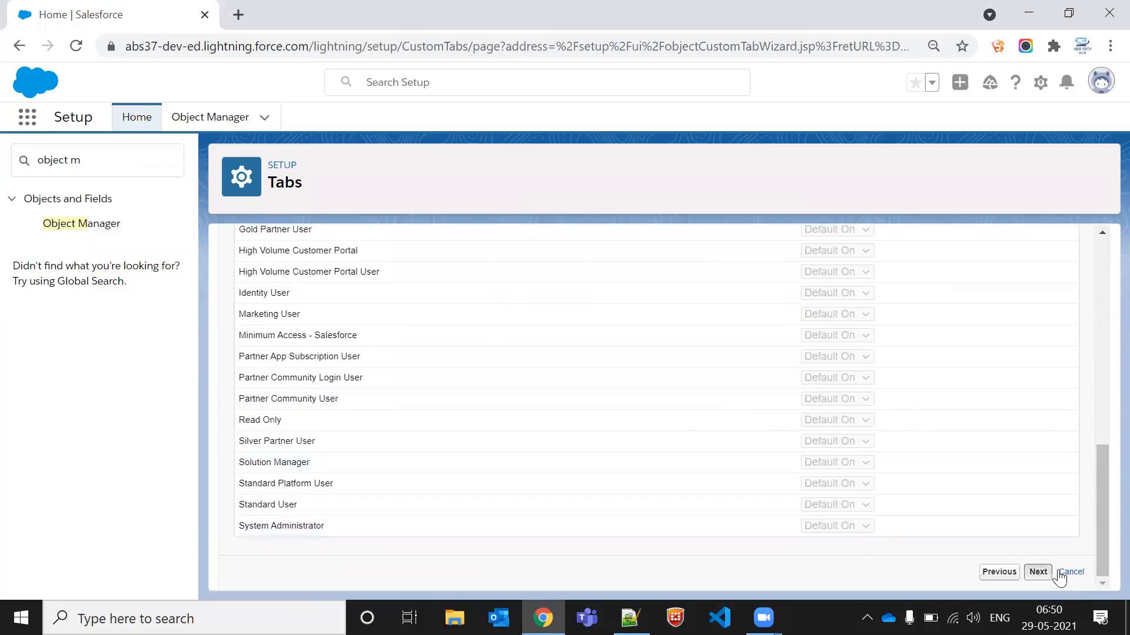
click(1038, 572)
scroll(1059, 412, down, 10)
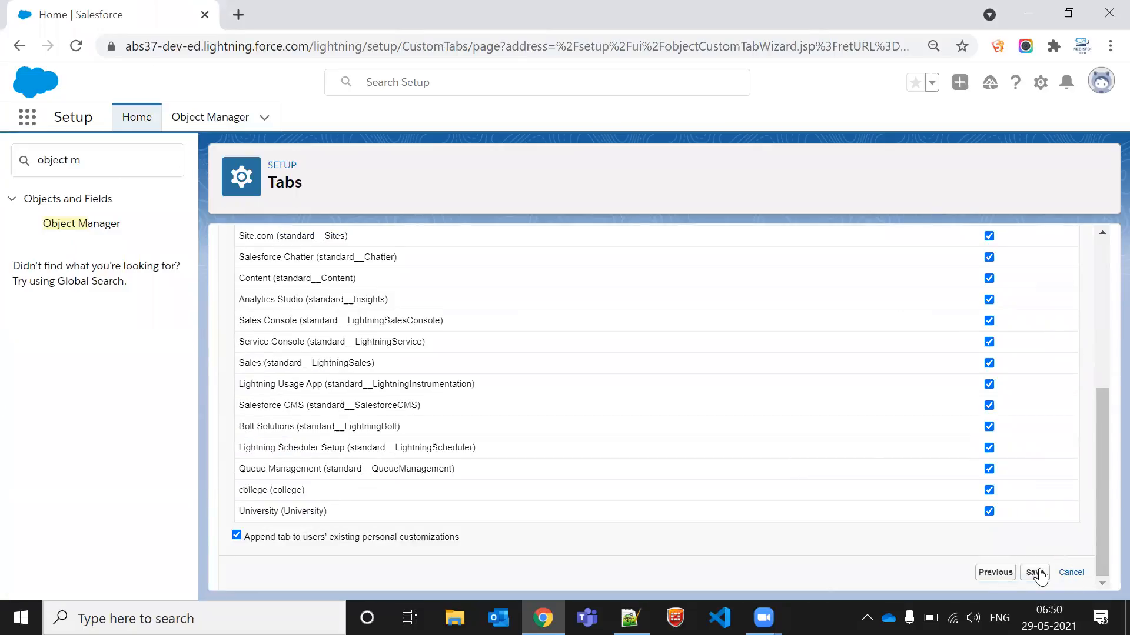
click(1037, 573)
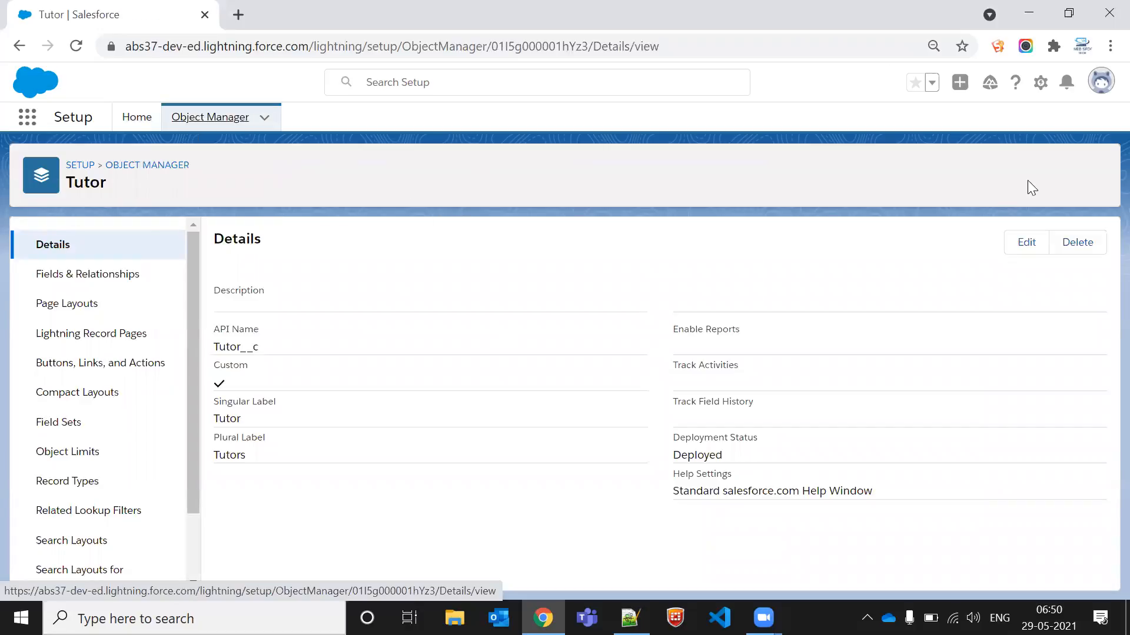
Step: Open Setup in a new tab and open the Students item from the App Launcher
click(1041, 81)
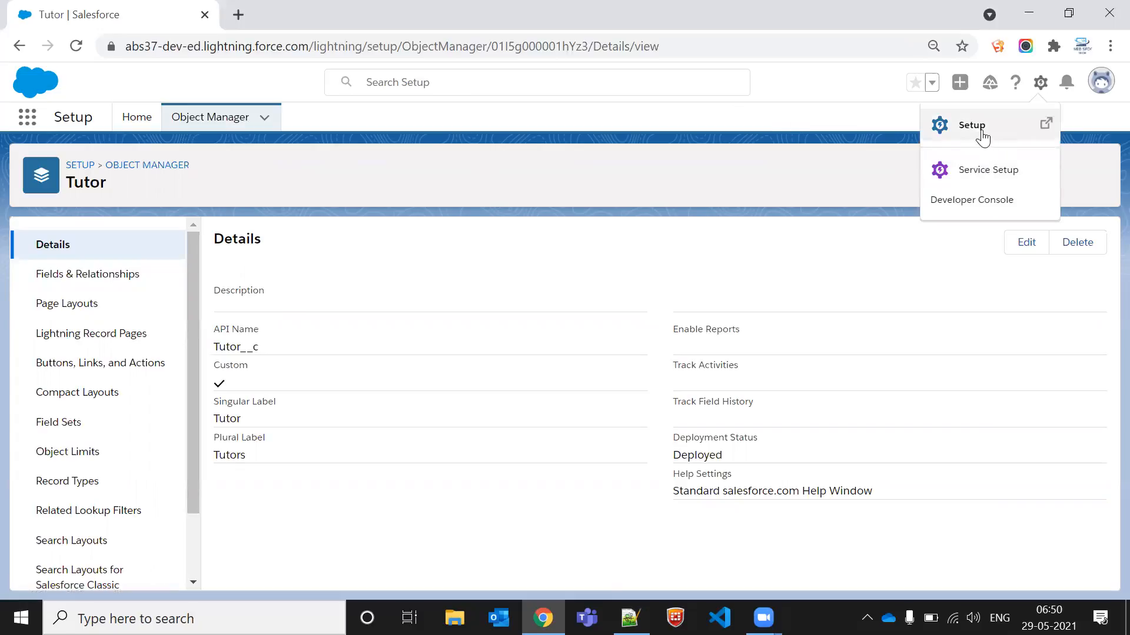
click(963, 129)
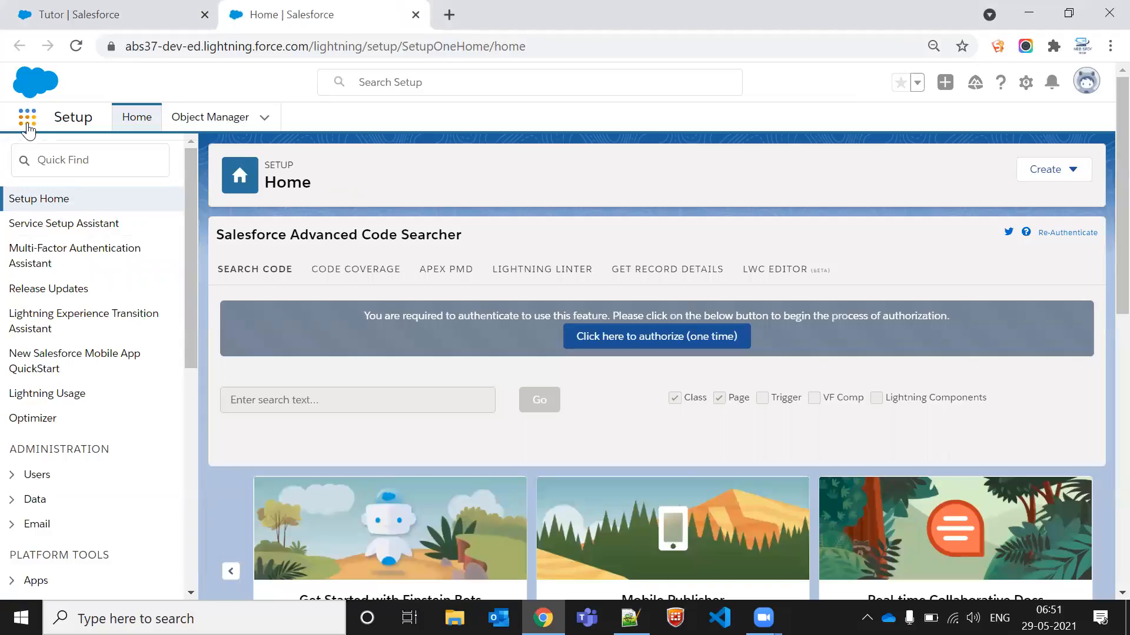
click(28, 129)
text(stude)
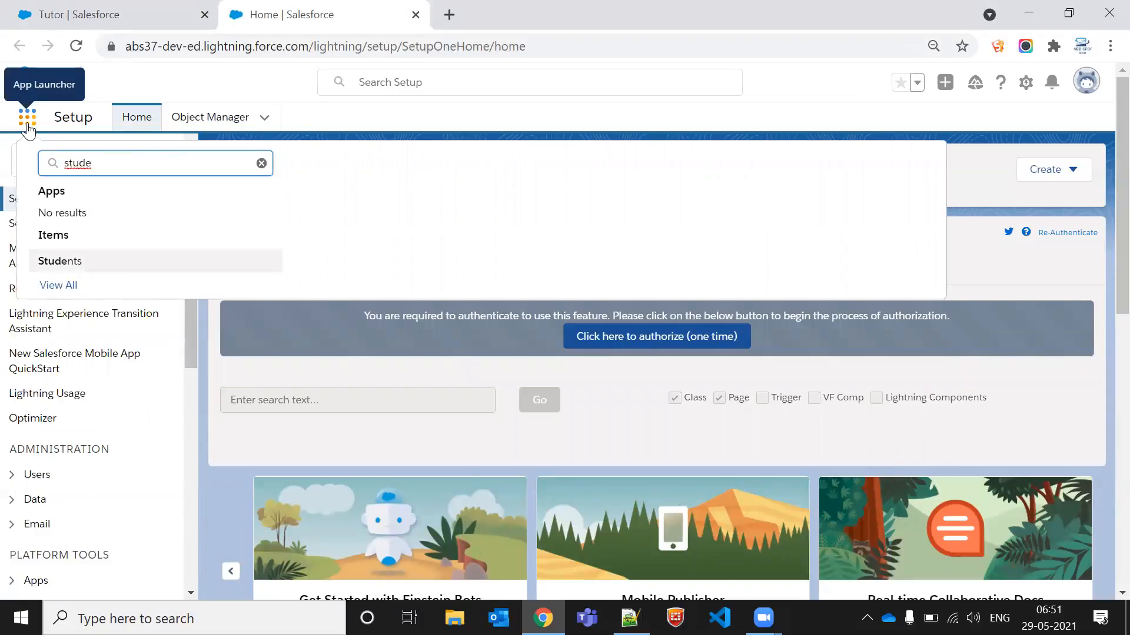
click(74, 259)
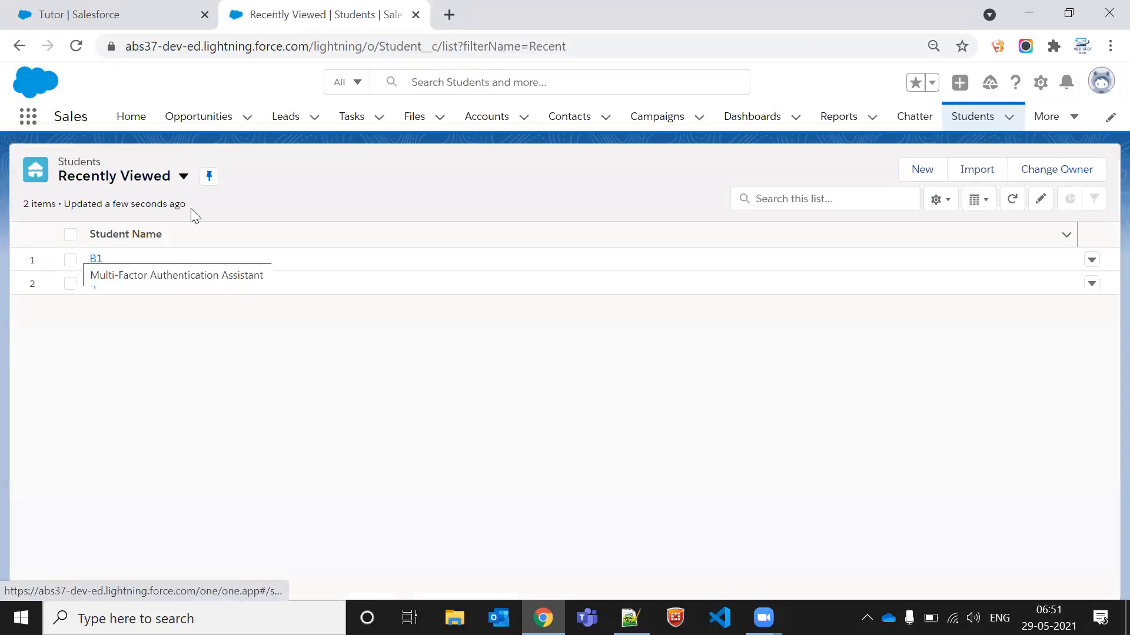
Step: Check the More navigation menu for the Tutors tab and dismiss the pinned list tip
click(1046, 118)
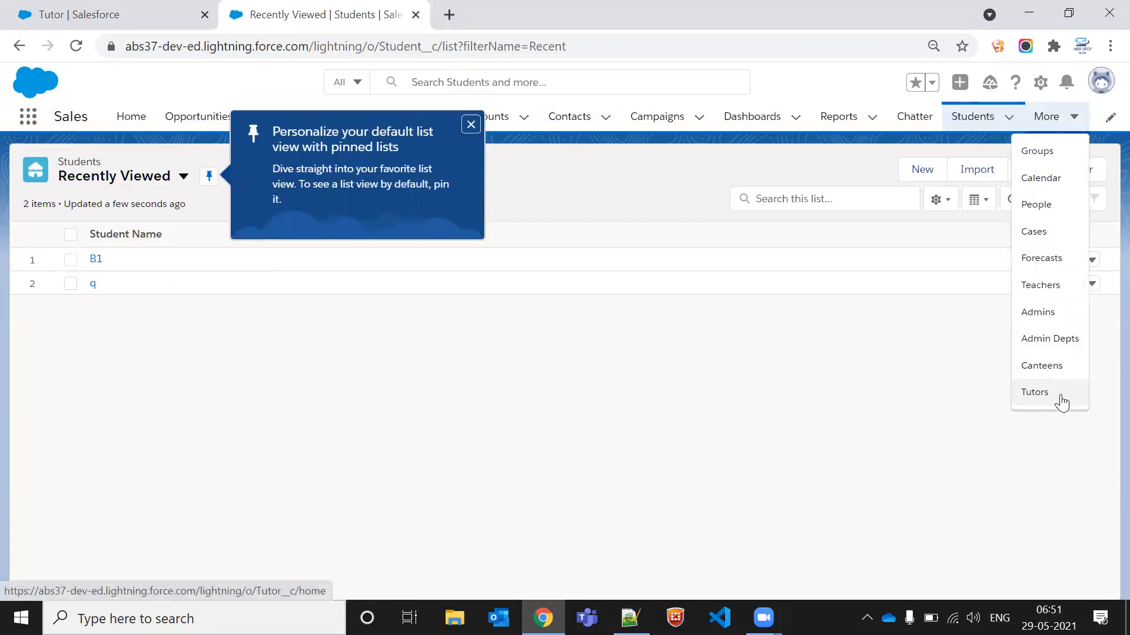
click(837, 329)
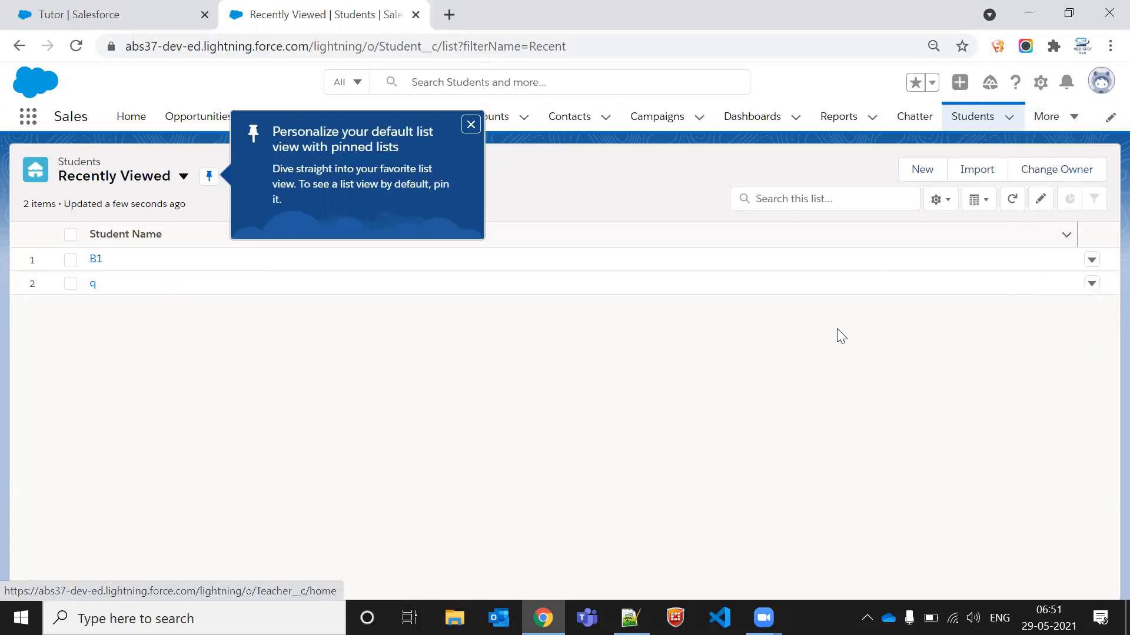
click(470, 125)
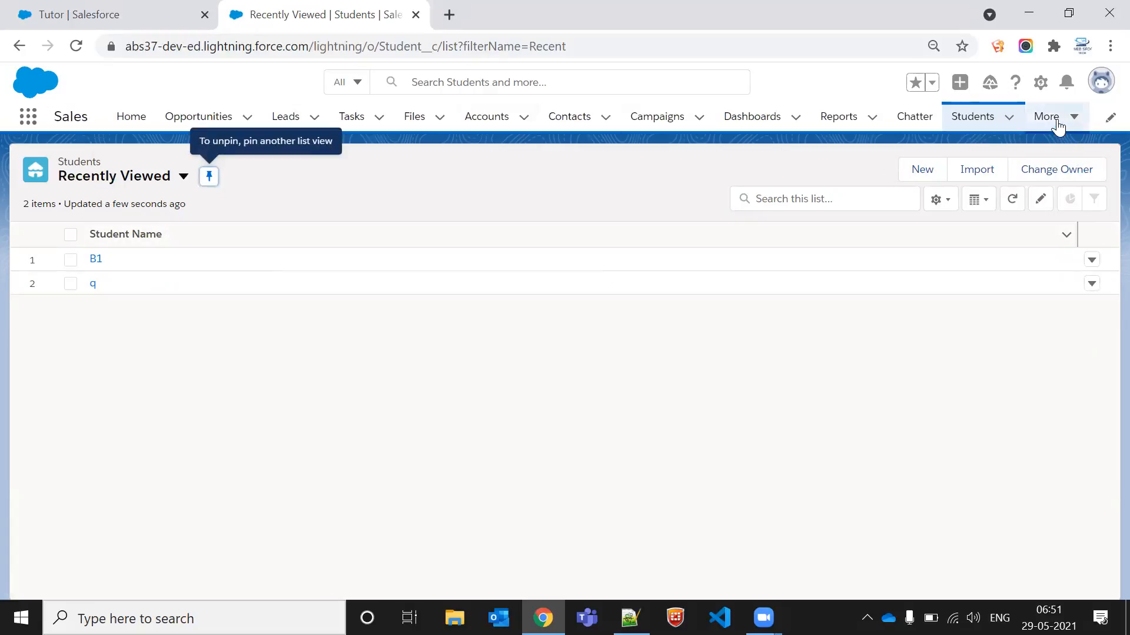
Step: Switch to Salesforce Classic from the profile menu
click(1101, 82)
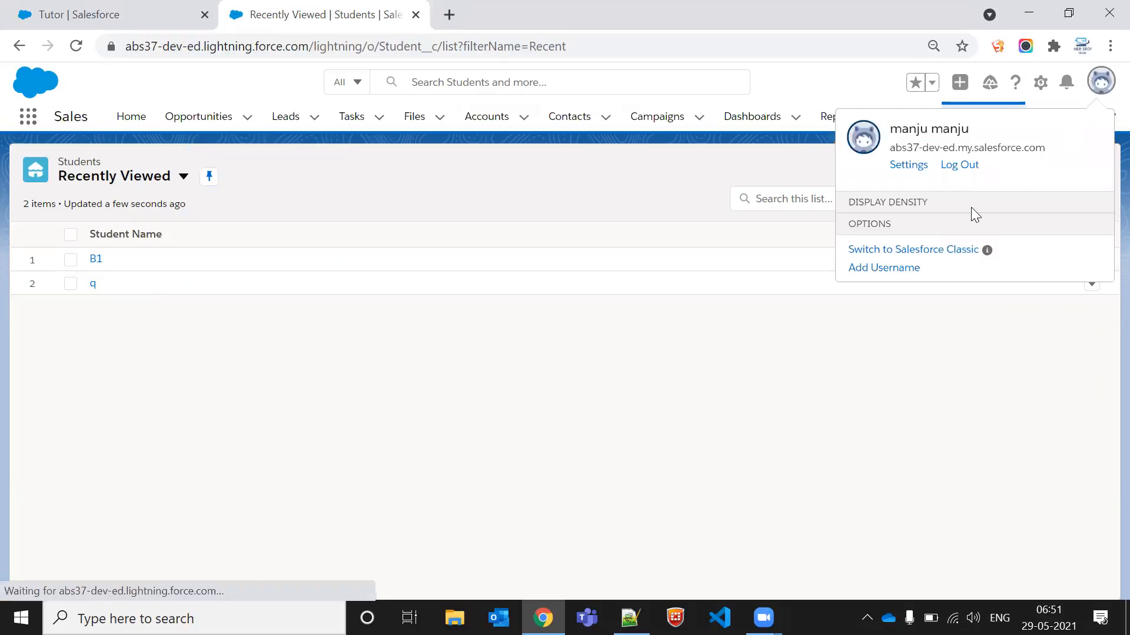
click(919, 551)
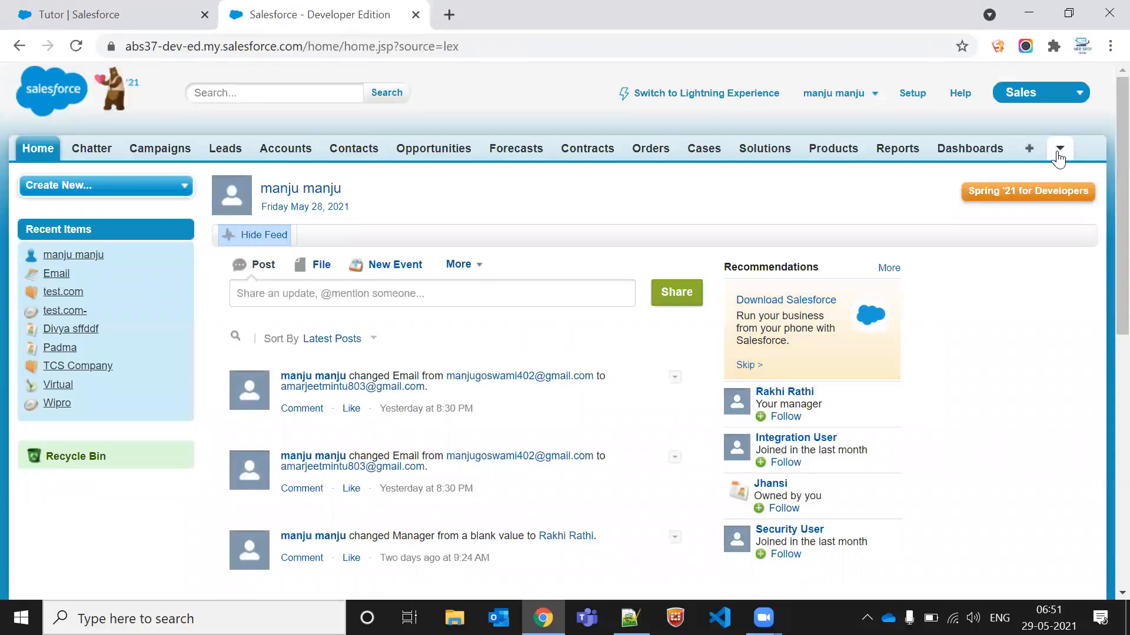
Step: Open Customize My Tabs for the Sales app and remove the tabs from Forecasts through Dashboards from the selected tabs
click(1027, 152)
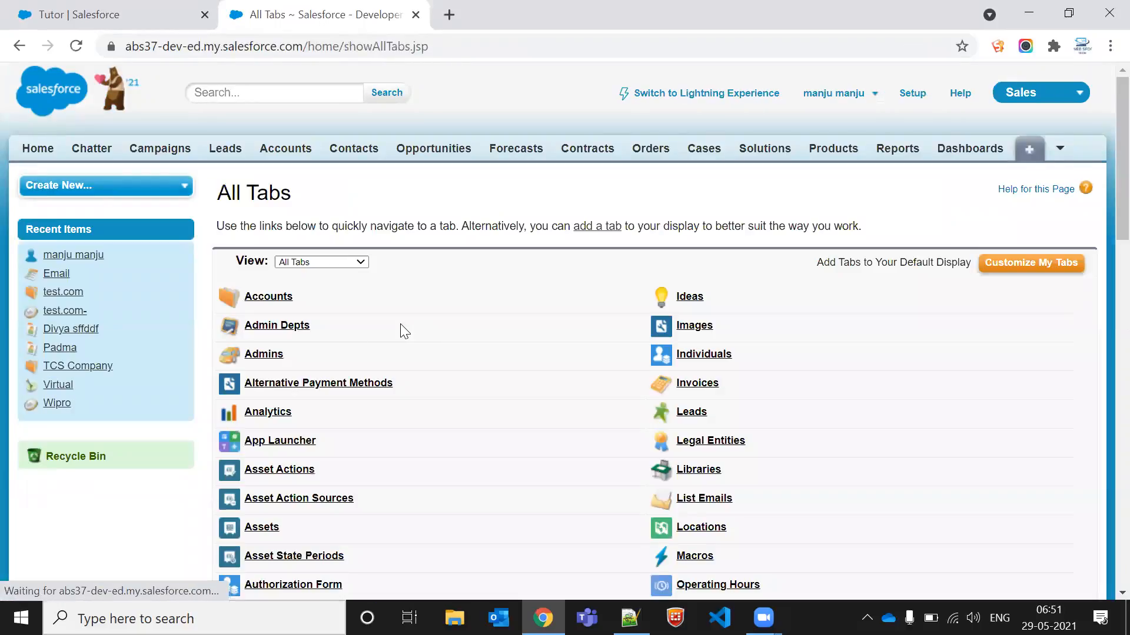
click(999, 267)
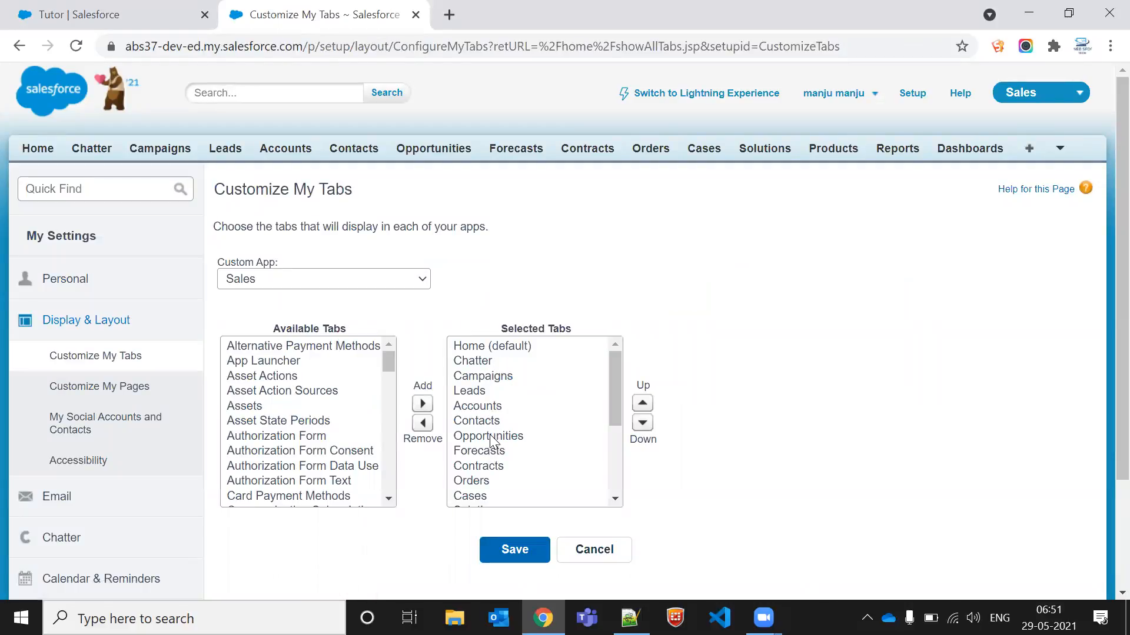
drag(490, 456, 496, 511)
mouse_move(498, 406)
mouse_down()
mouse_move(502, 418)
mouse_move(503, 408)
mouse_up()
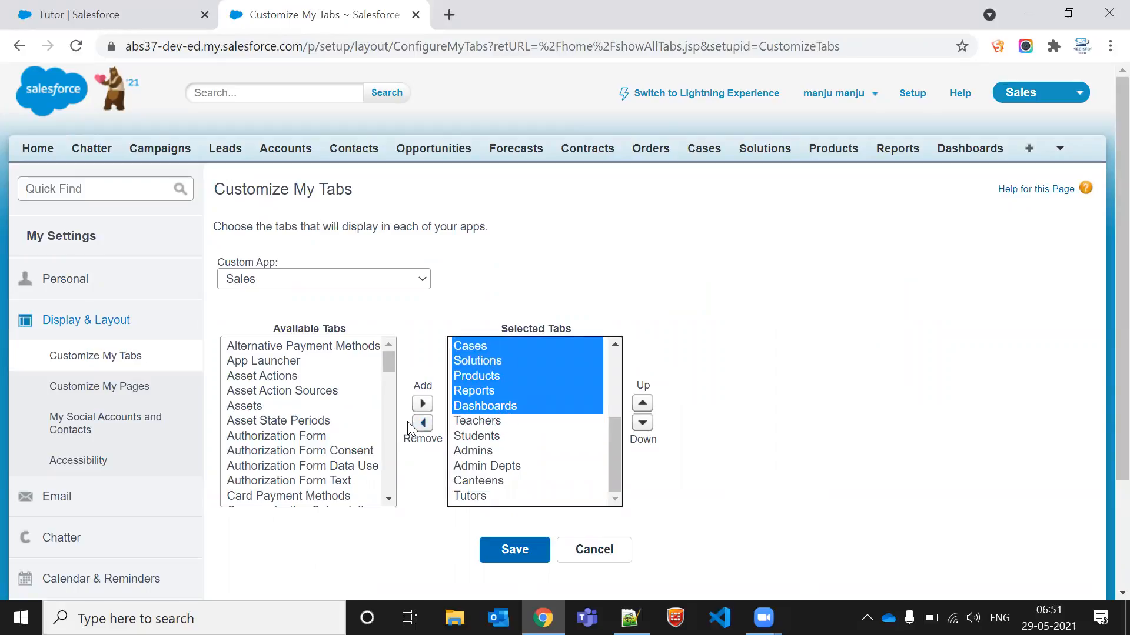
click(423, 423)
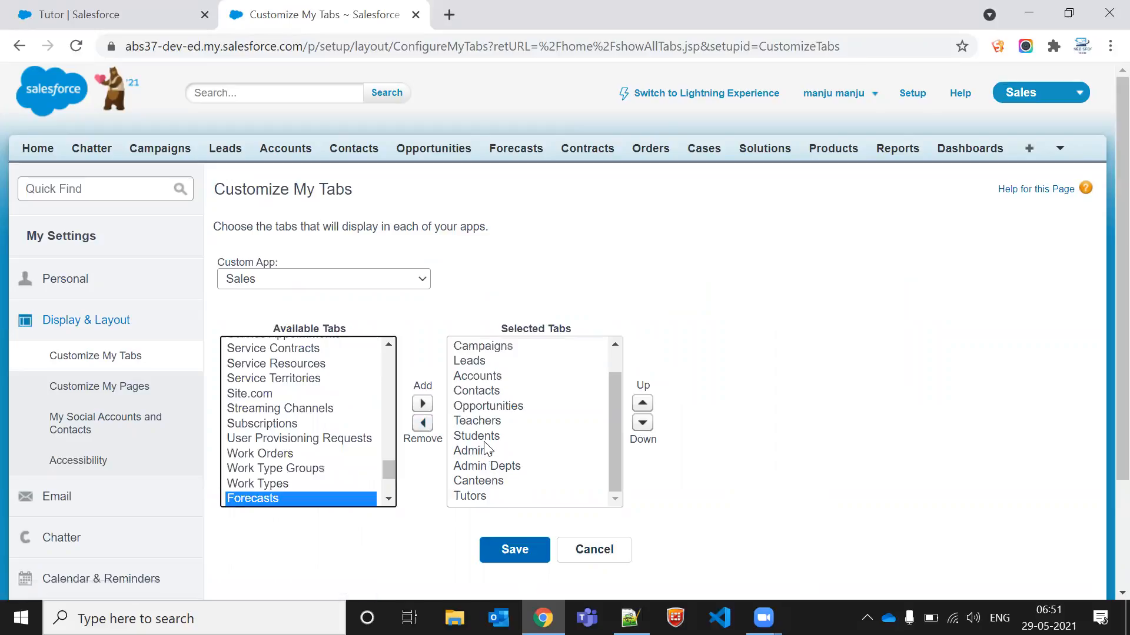
Step: Remove Admins, Admin Depts and Canteens from the selected tabs and save the tab customization
drag(482, 451, 483, 476)
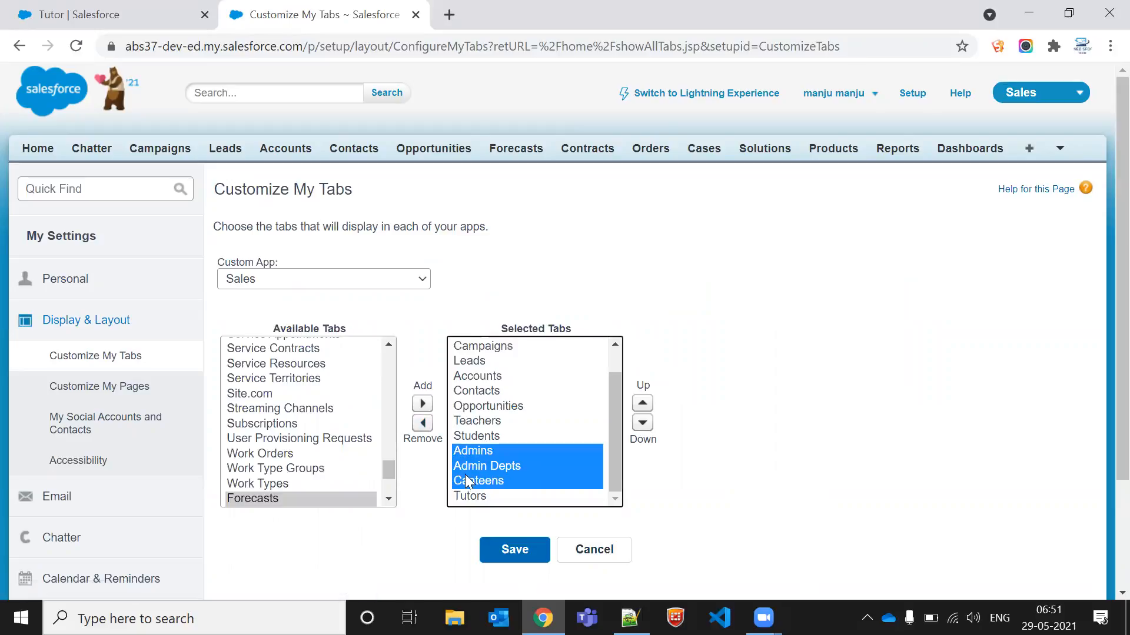
click(423, 423)
click(507, 551)
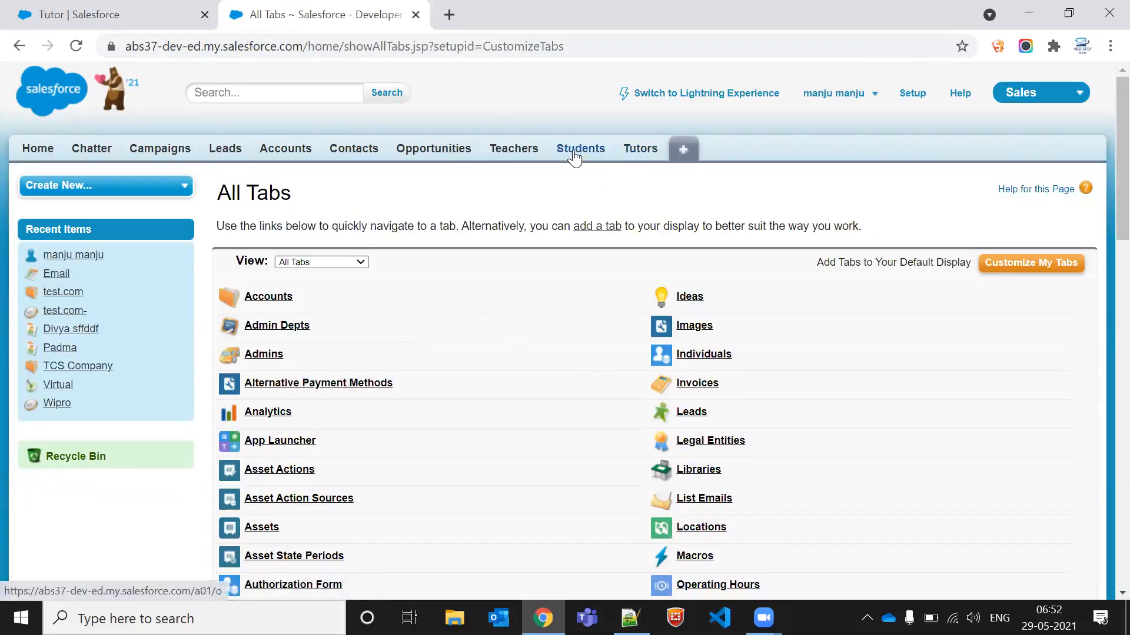
click(638, 148)
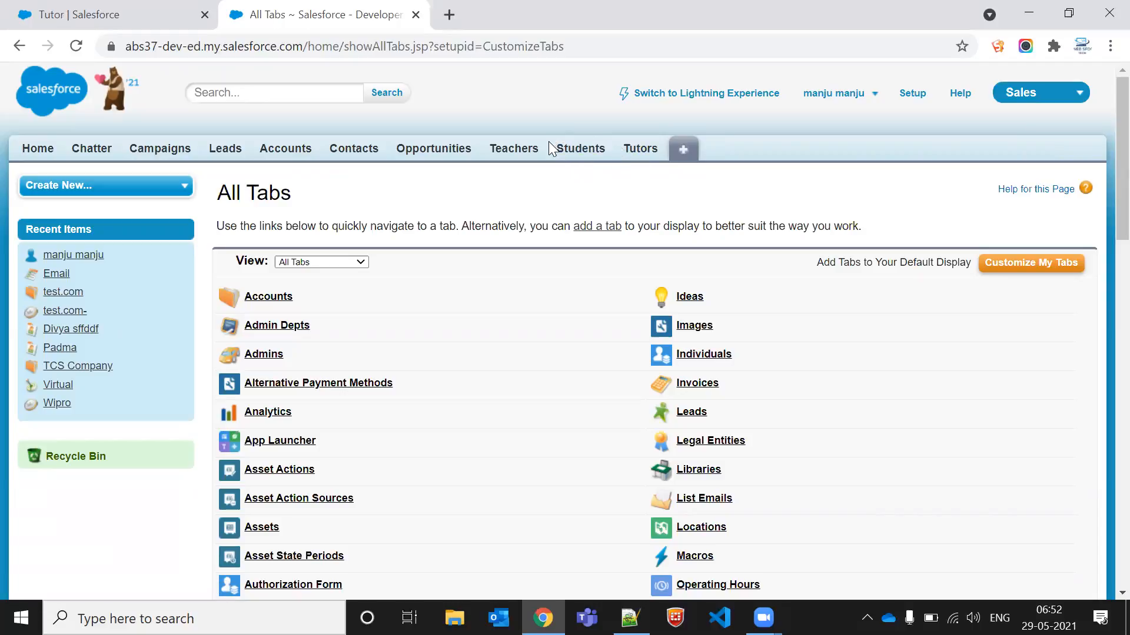
drag(548, 143, 662, 144)
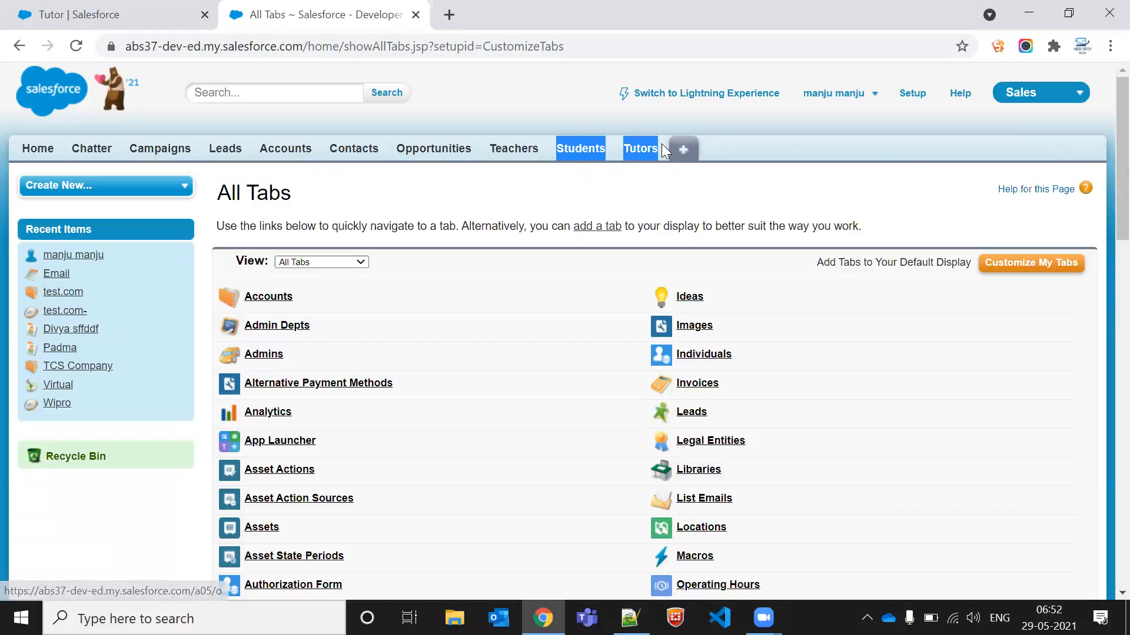
triple_click(661, 144)
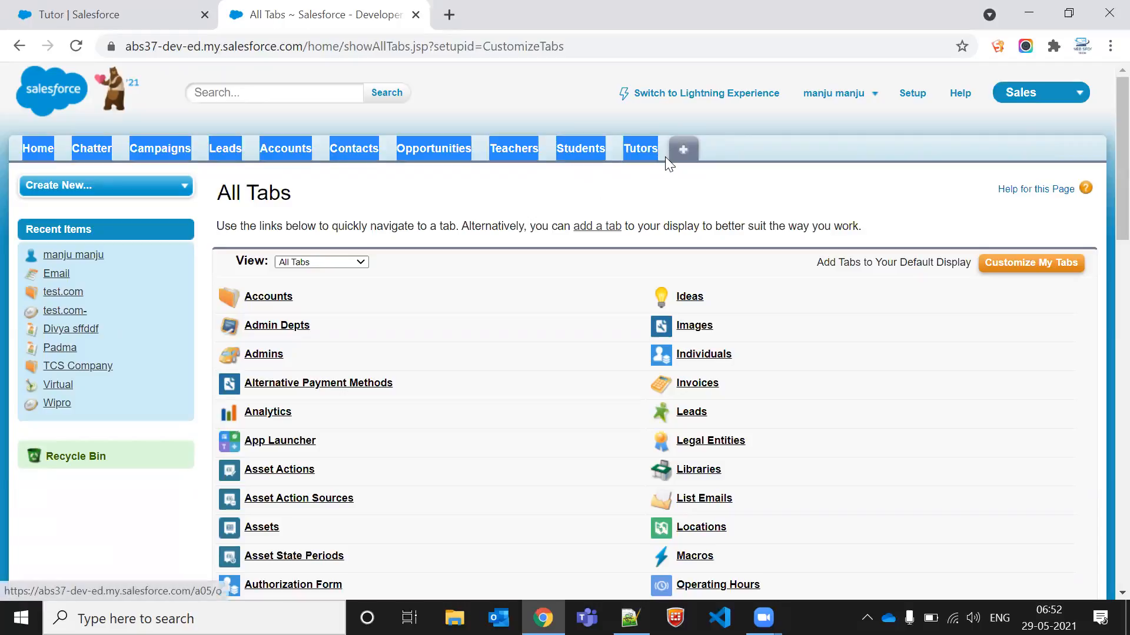
click(665, 158)
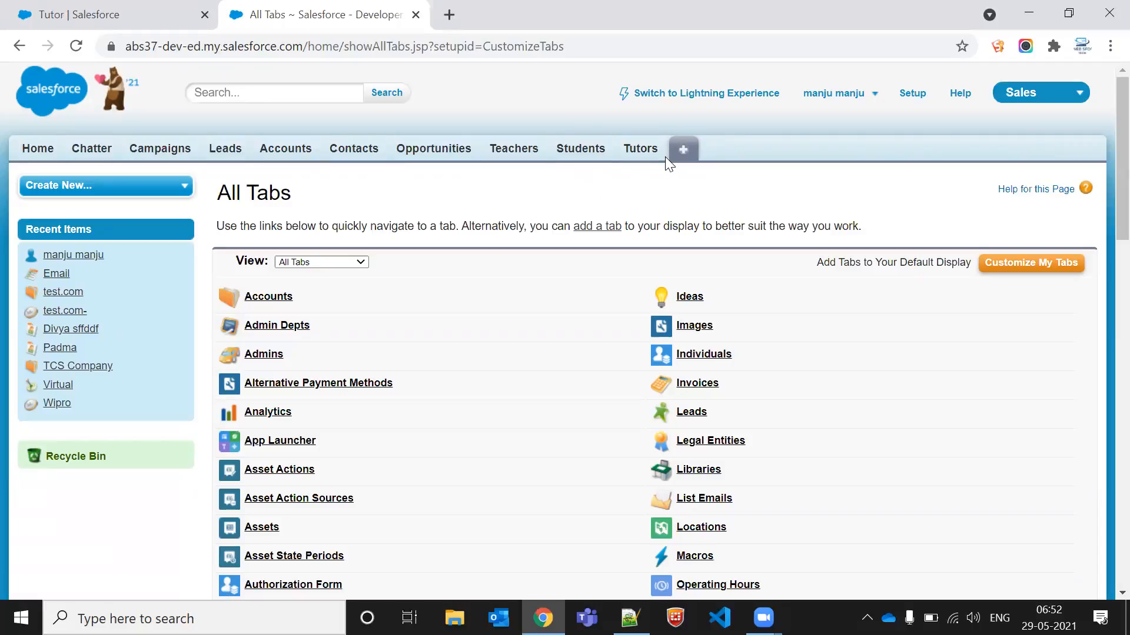
Step: Open the Students tab in a new browser tab and start a new custom field on Student from its quick-access menu
middle_click(586, 152)
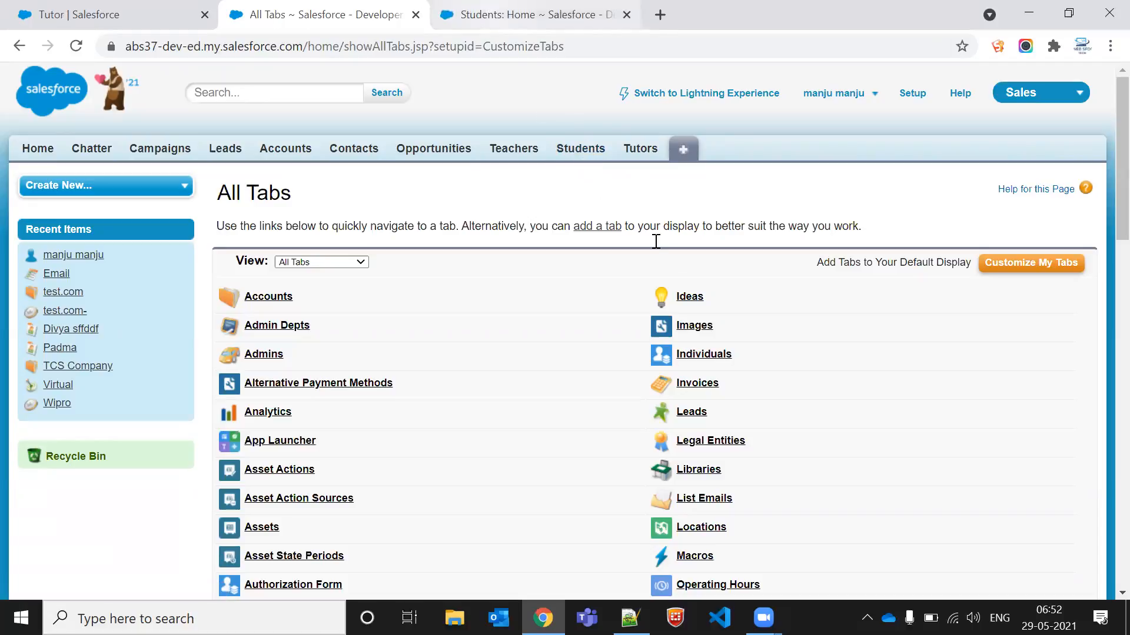
click(508, 14)
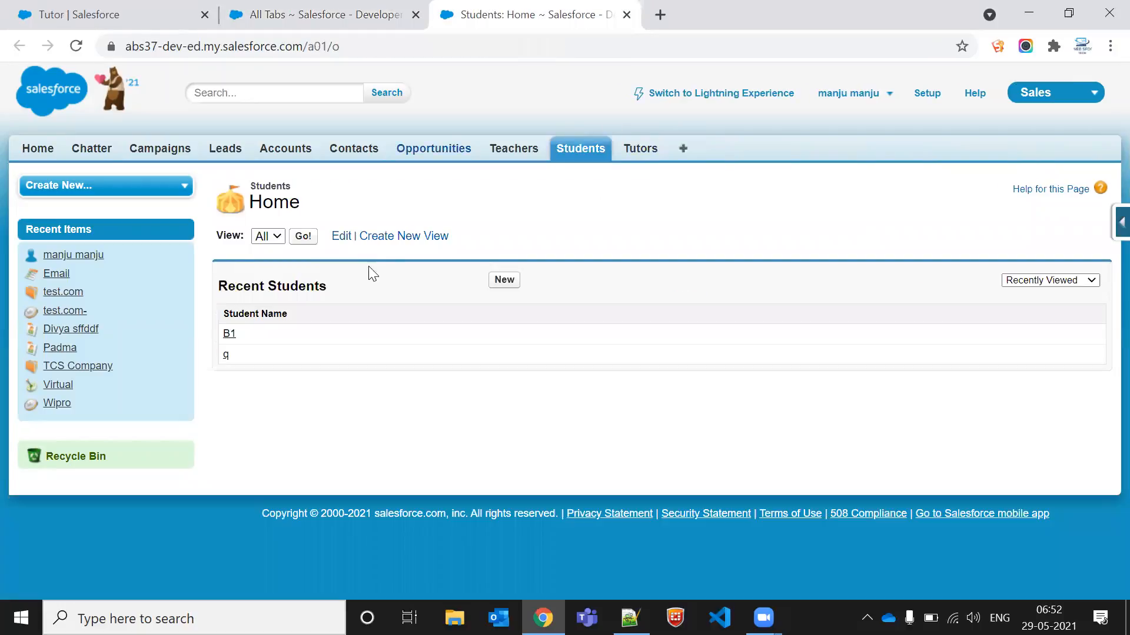
click(1119, 223)
click(1100, 255)
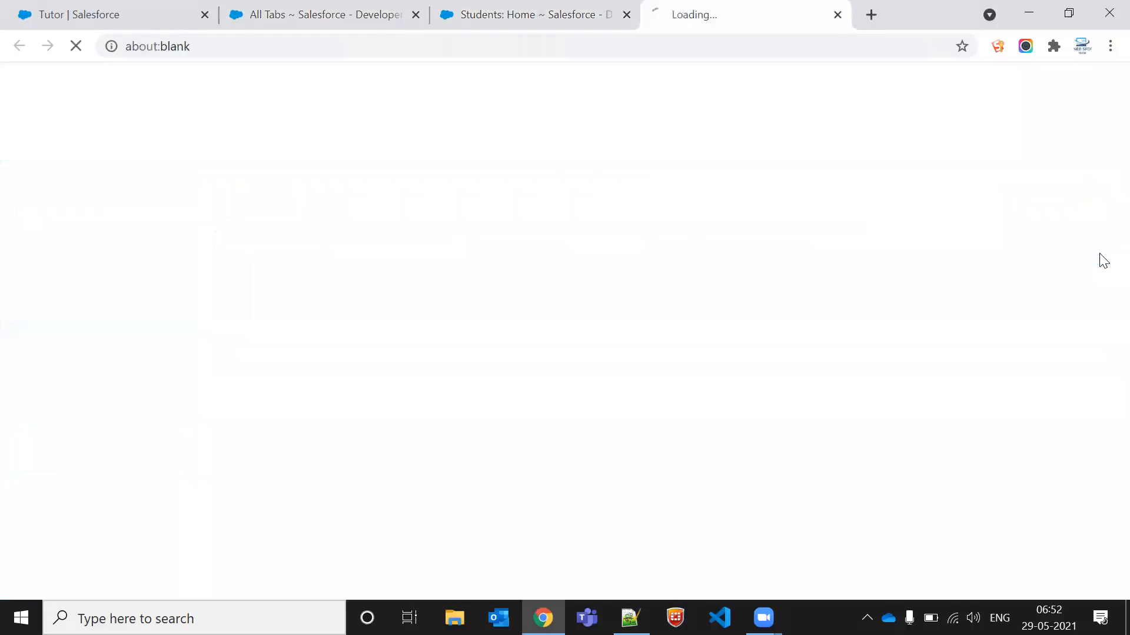
scroll(412, 389, down, 3)
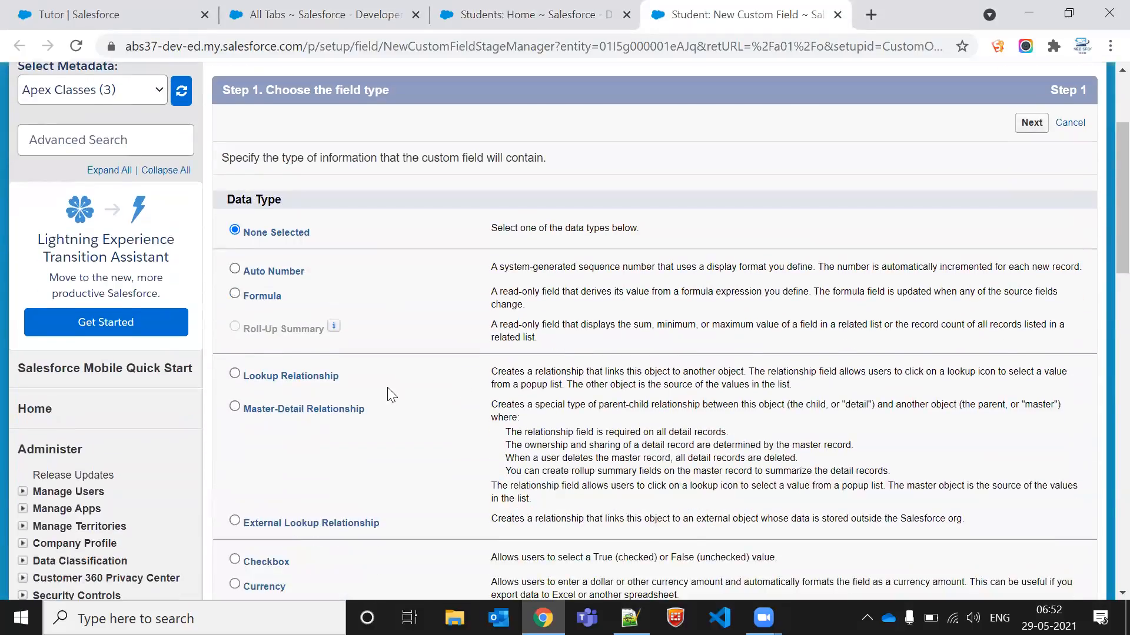
Step: Choose Lookup Relationship as the new field's data type and continue
click(265, 376)
click(274, 404)
click(291, 374)
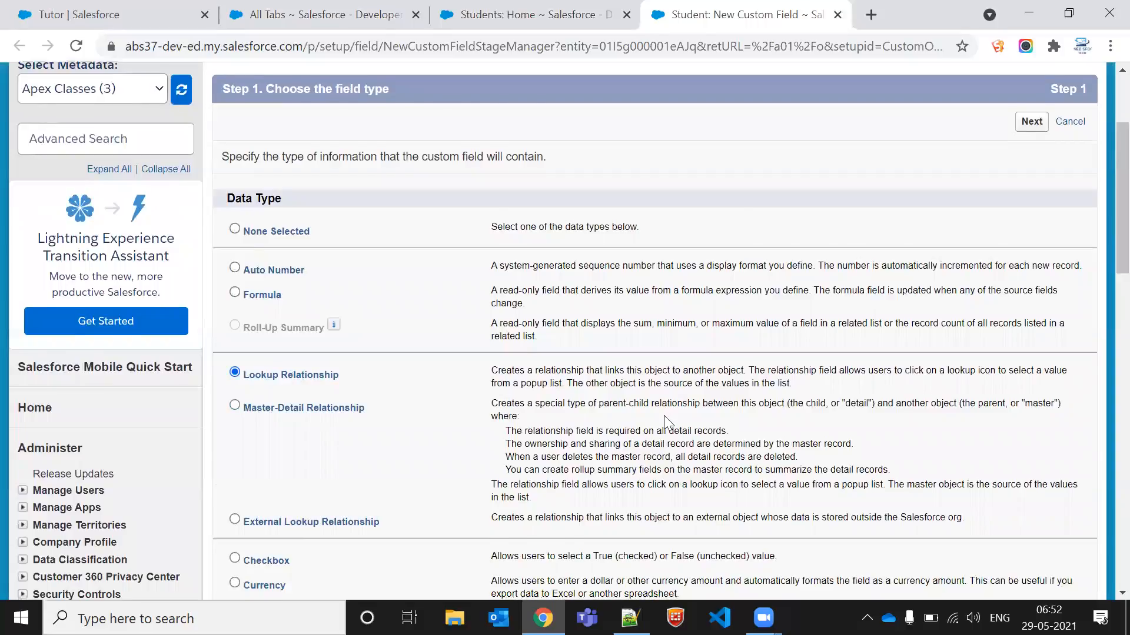
scroll(664, 415, down, 5)
scroll(868, 467, down, 6)
click(1024, 328)
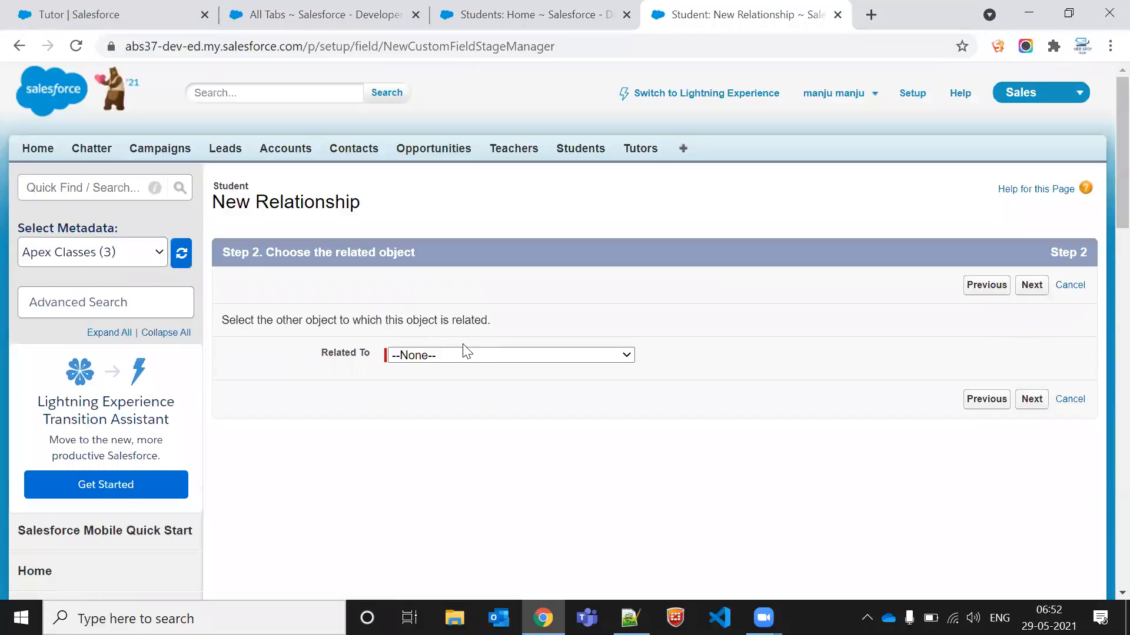
Step: Set the lookup's related object to Tutor and continue
click(470, 355)
click(470, 356)
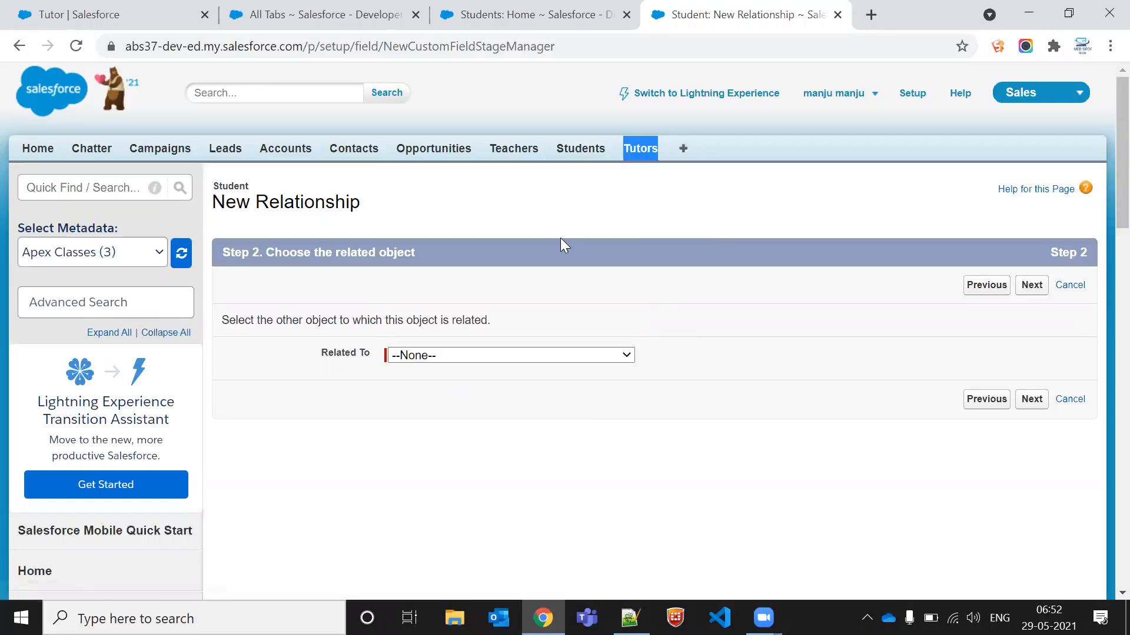
click(452, 357)
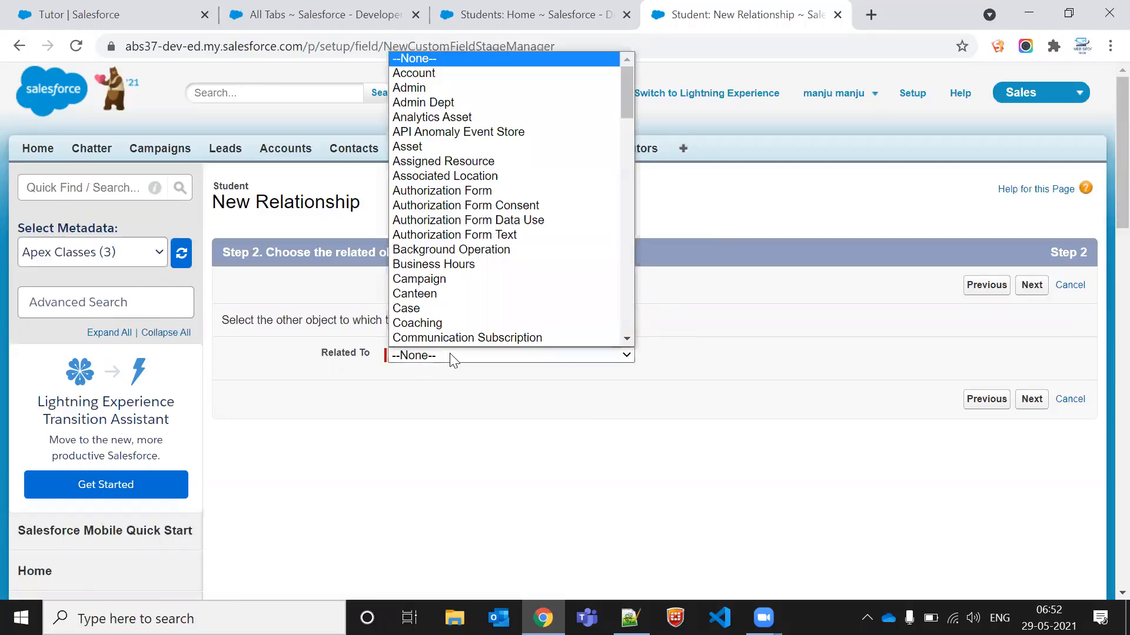
key(t)
key(t)
key(t)
key(t)
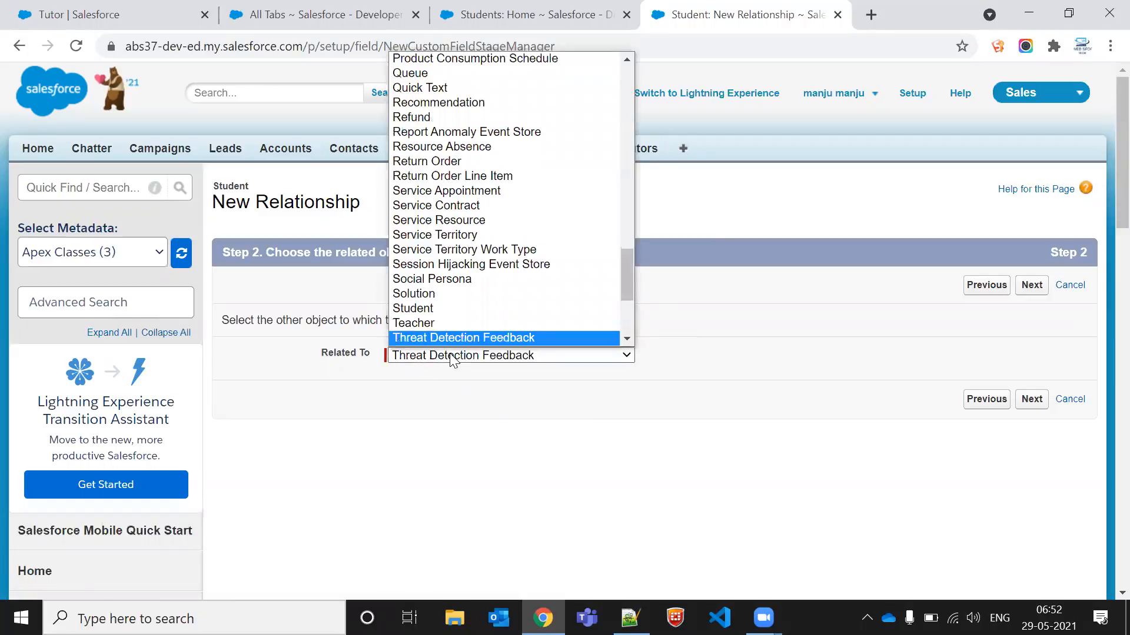
key(Return)
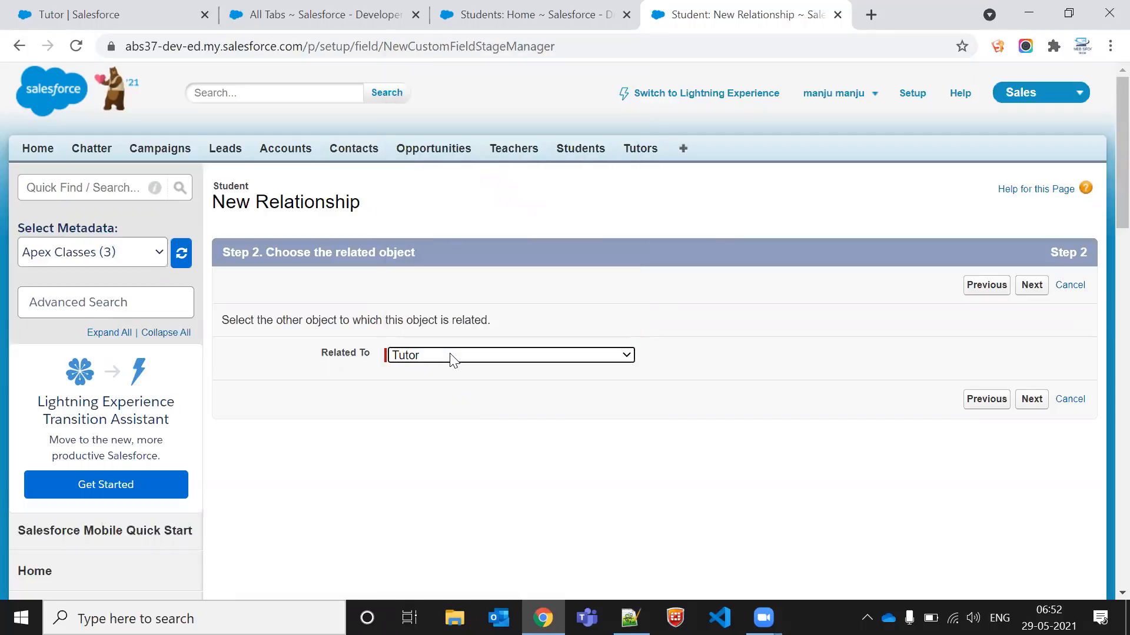
click(1031, 402)
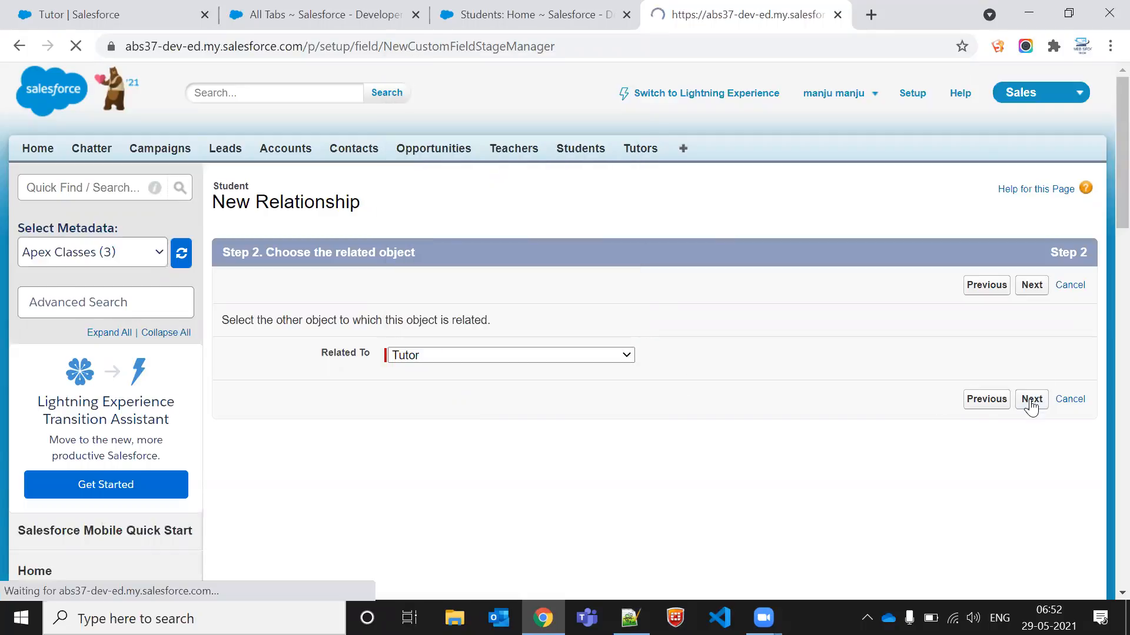
Step: Keep the field label and name Tutor and the child relationship name Students, and continue
click(449, 323)
click(679, 323)
scroll(679, 323, down, 5)
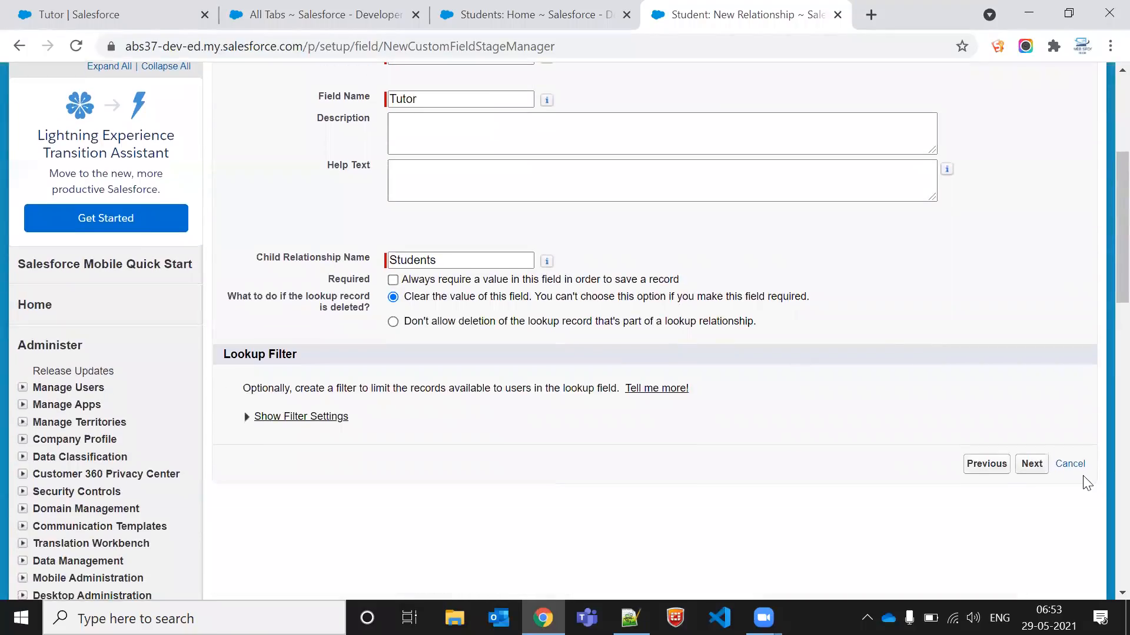
click(1031, 463)
Step: Keep the default field-level security, Student Layout and Students related list on Tutor Layout, and save the lookup field
scroll(1030, 473, down, 2)
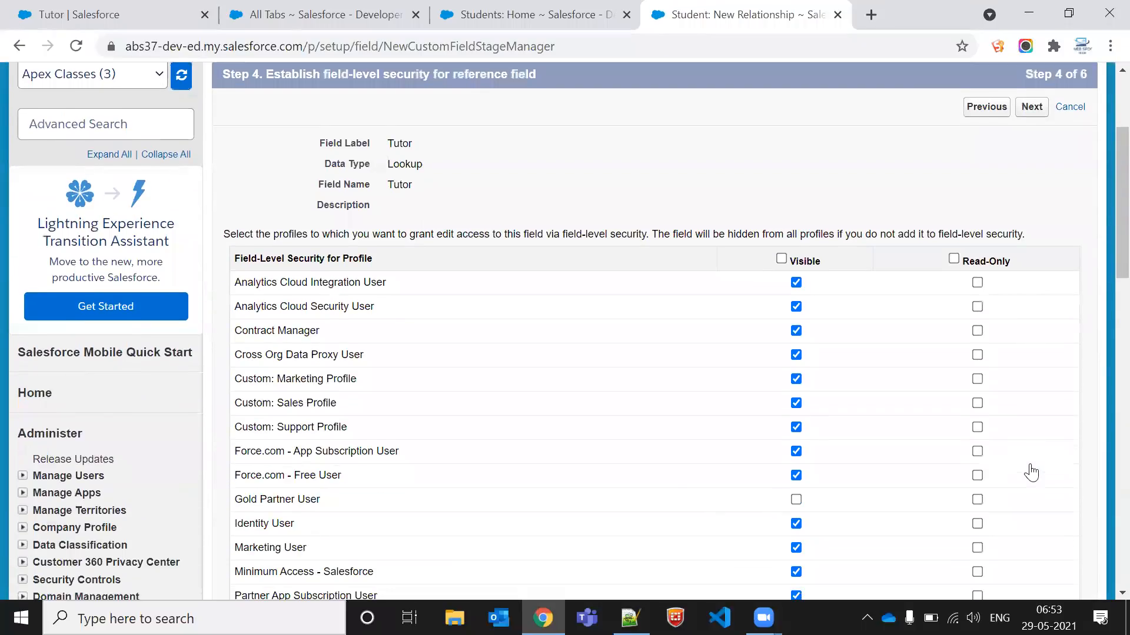
scroll(1031, 472, up, 2)
click(1033, 286)
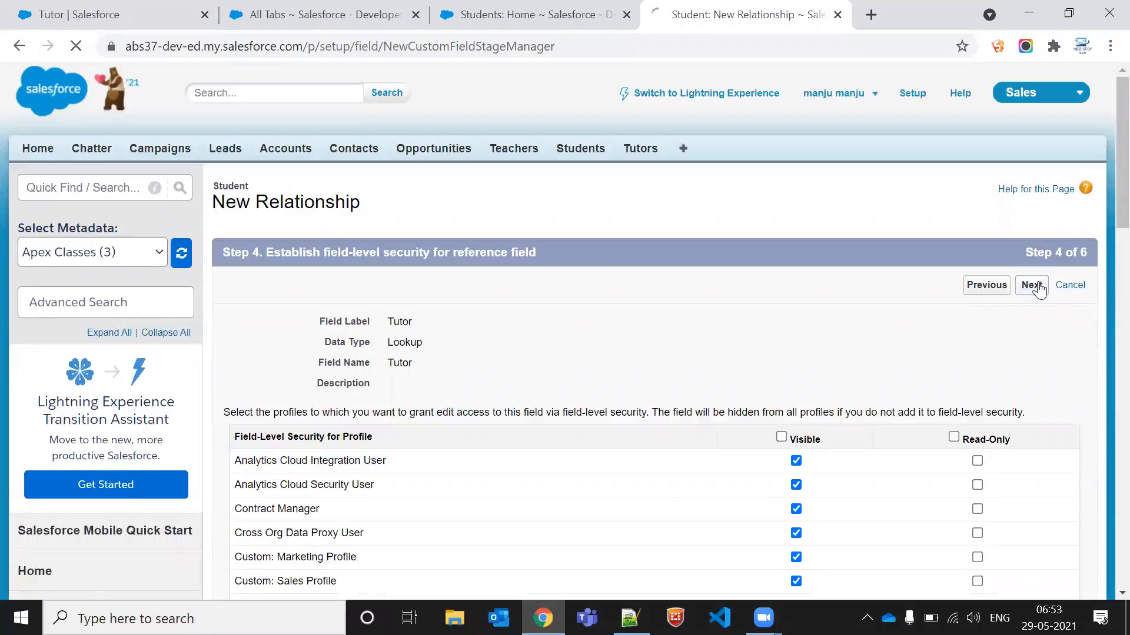
click(1036, 286)
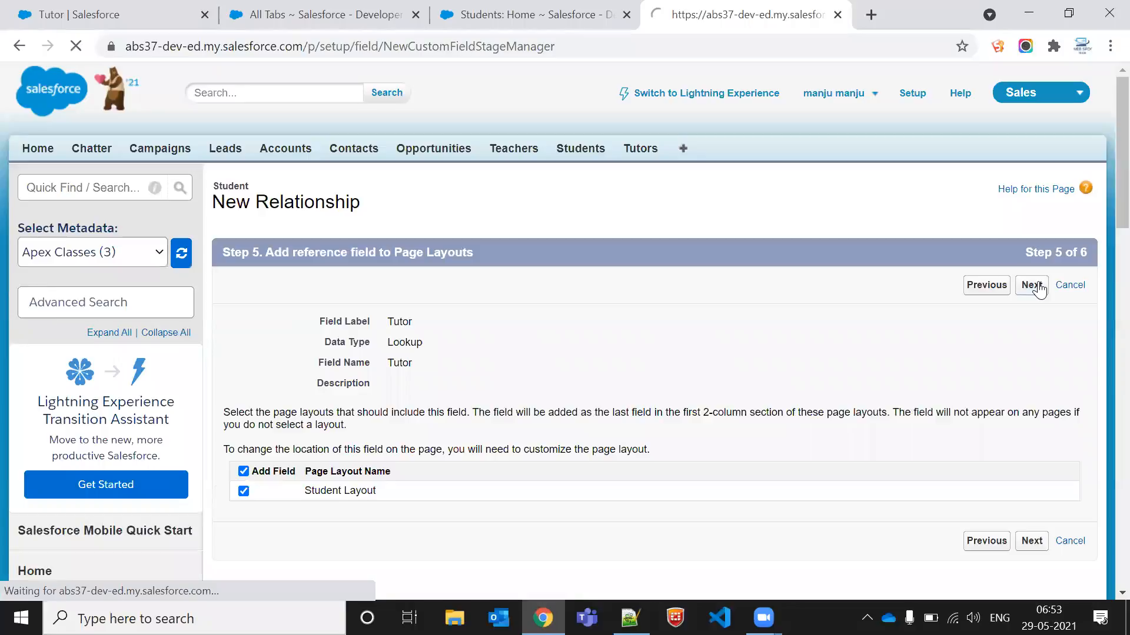
click(1039, 290)
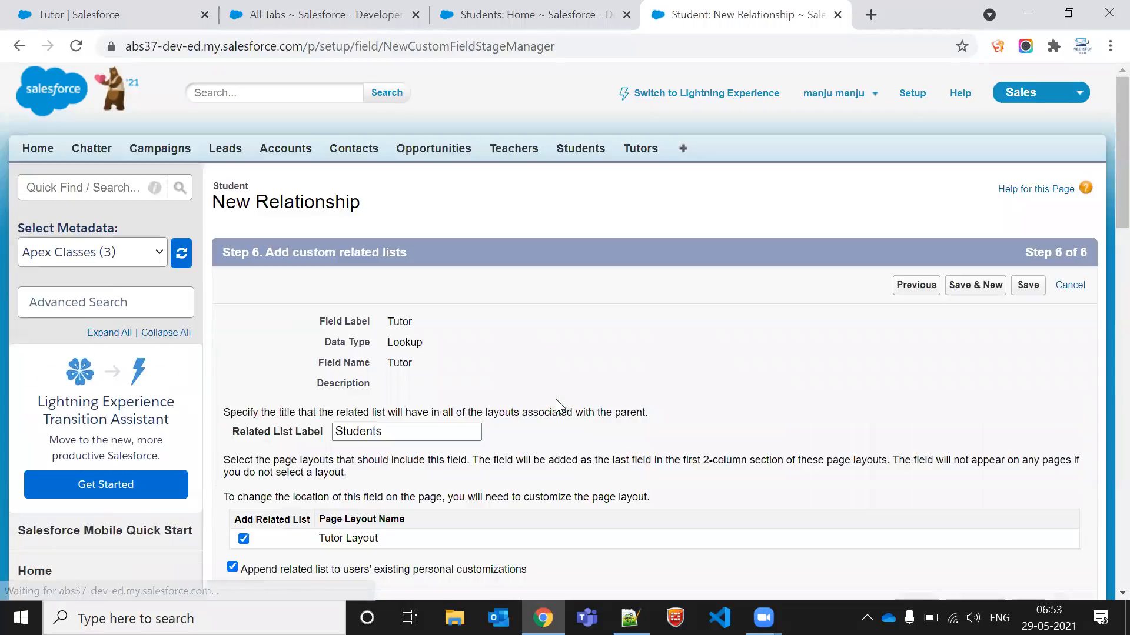
click(1020, 288)
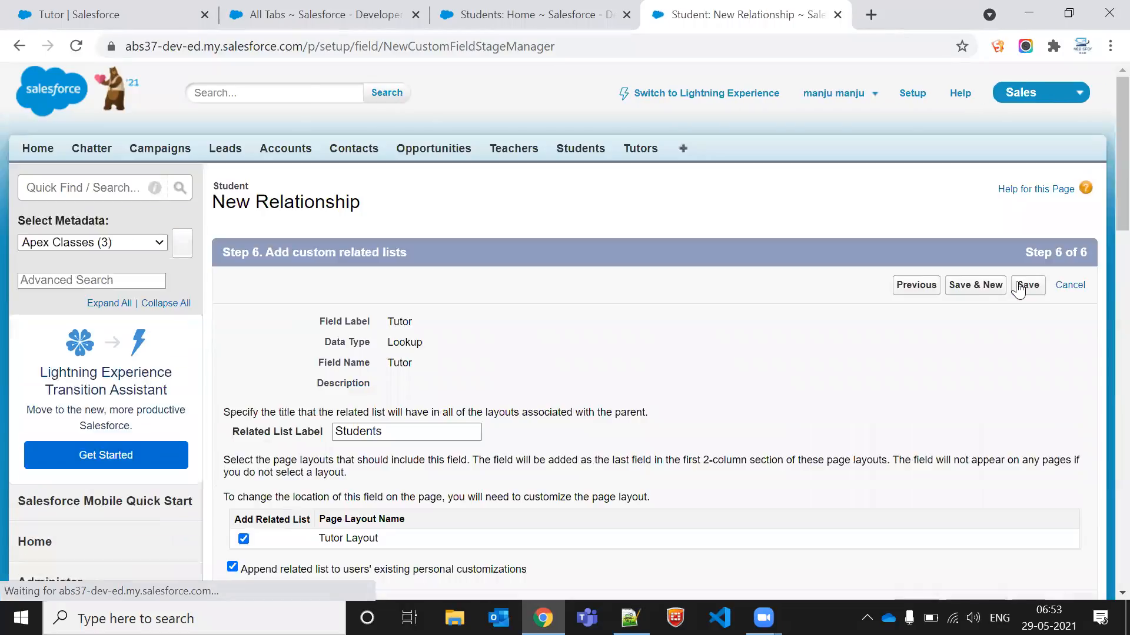
Step: Open the Student object's fields from the Students tab quick-access menu and close the relationship wizard tab
click(466, 10)
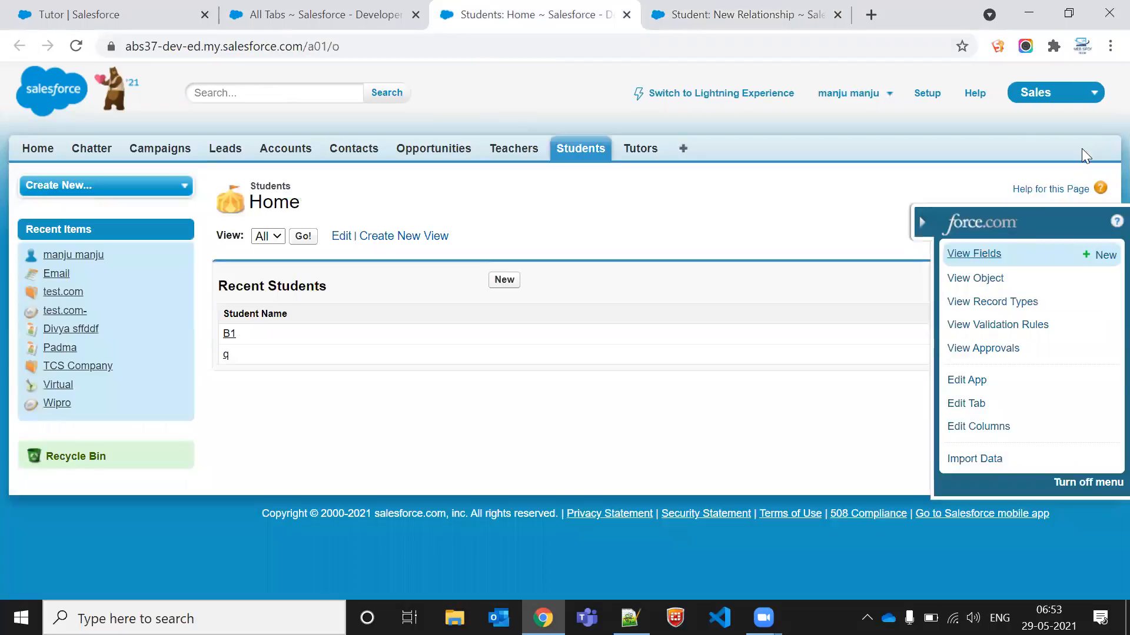
click(959, 253)
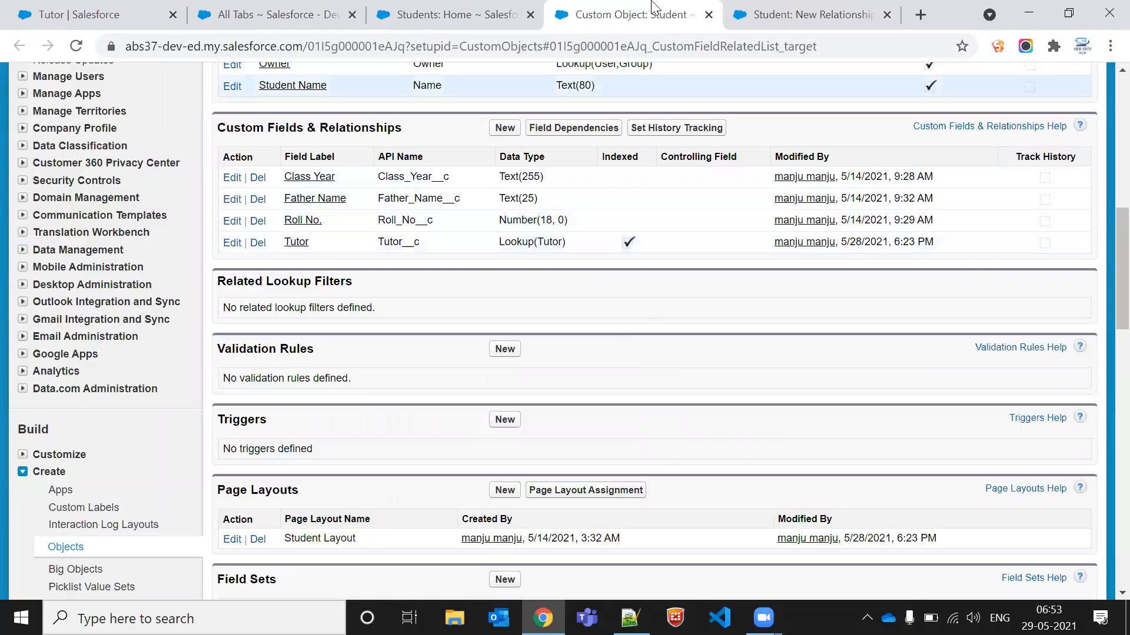
click(887, 15)
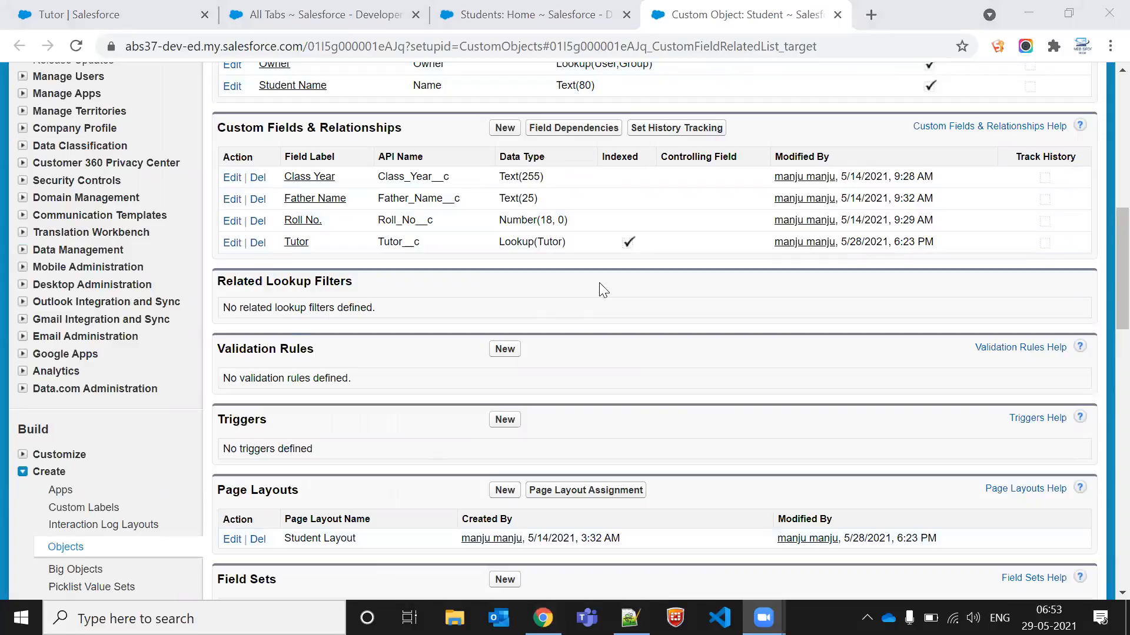
Step: Review the Tutor lookup field among Student's custom fields and open the Students tab in a new browser tab
scroll(480, 253, up, 9)
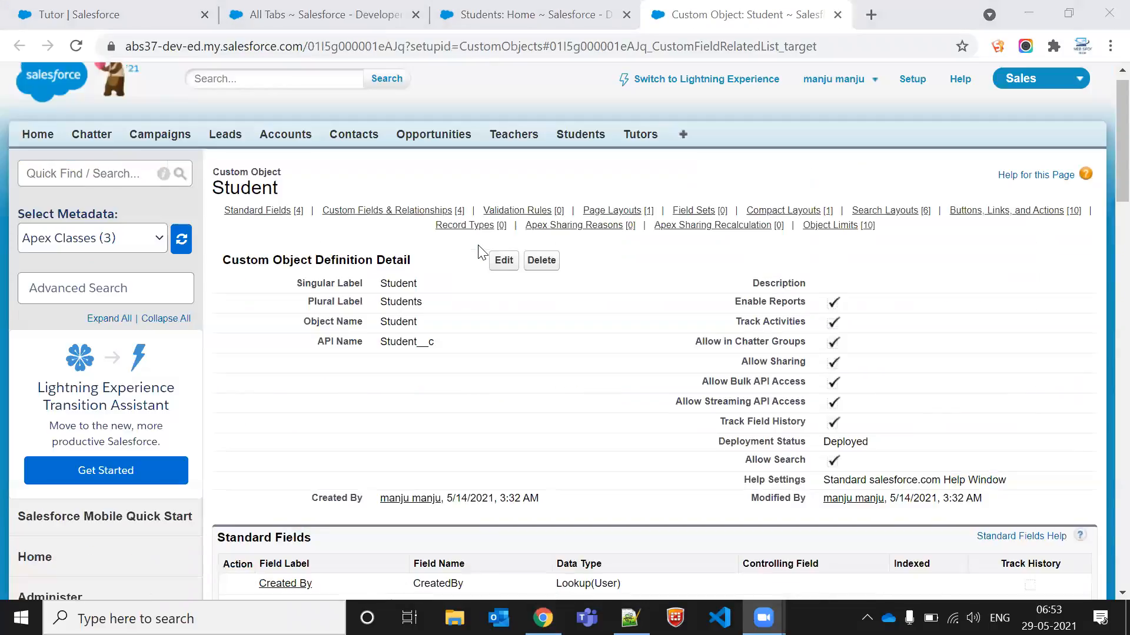
scroll(453, 436, down, 8)
click(231, 243)
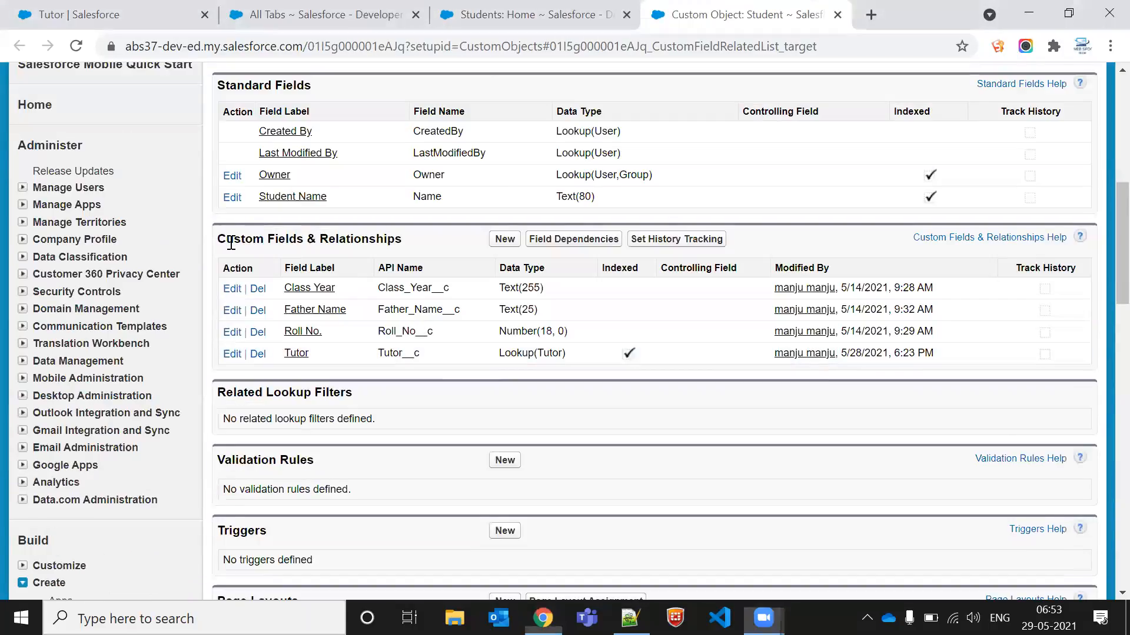
drag(231, 243, 494, 248)
click(559, 353)
triple_click(559, 352)
click(892, 355)
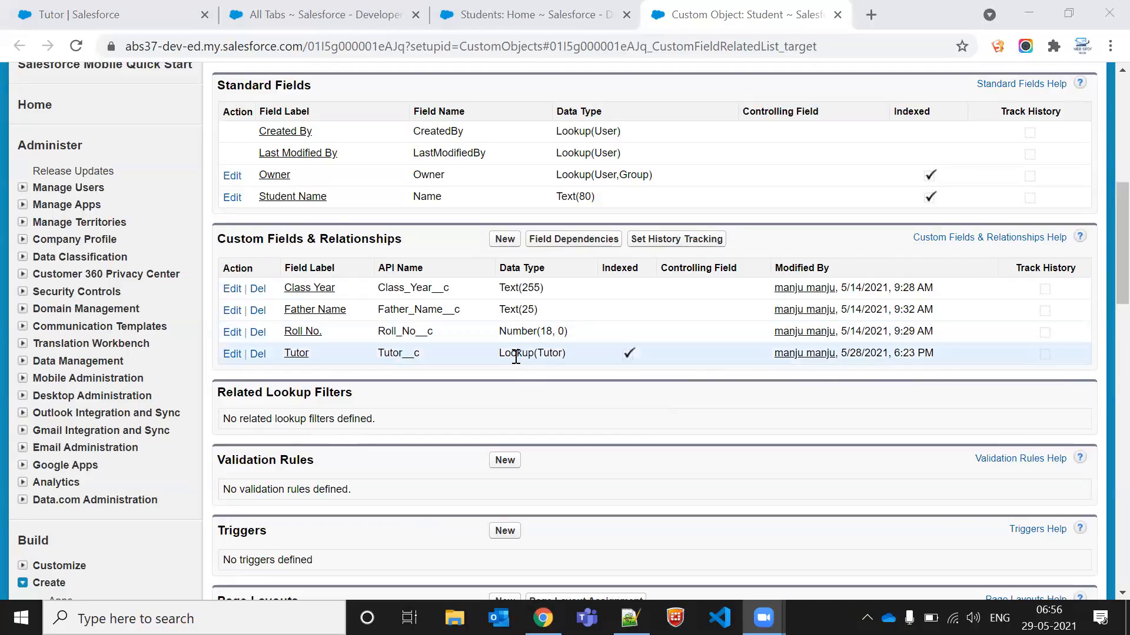
drag(516, 357, 609, 350)
click(608, 347)
scroll(618, 341, up, 8)
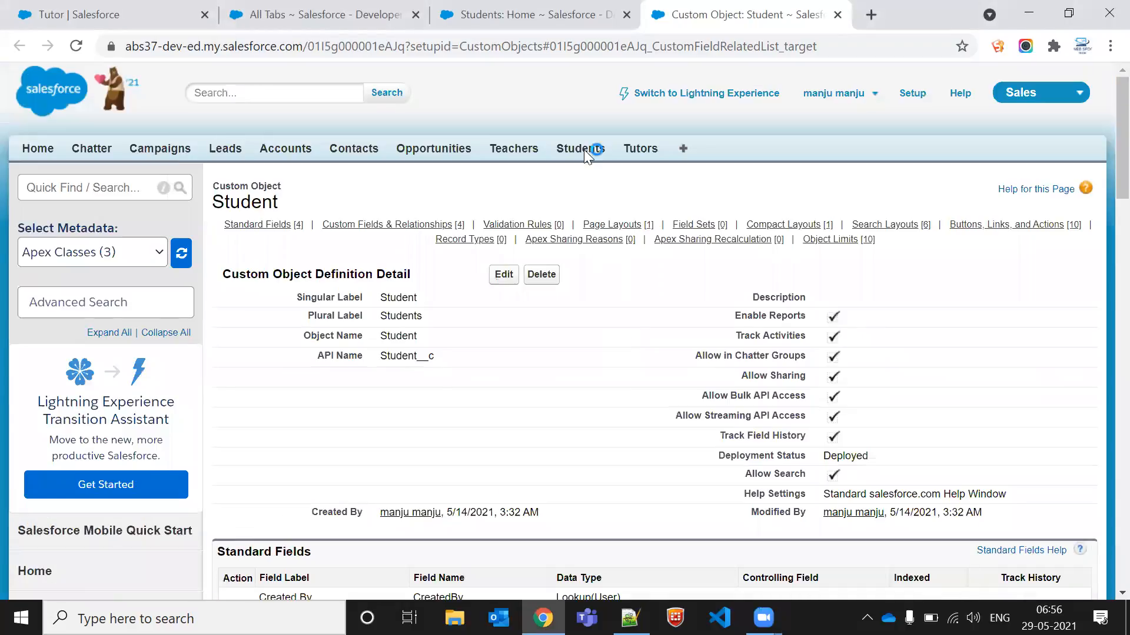
middle_click(580, 146)
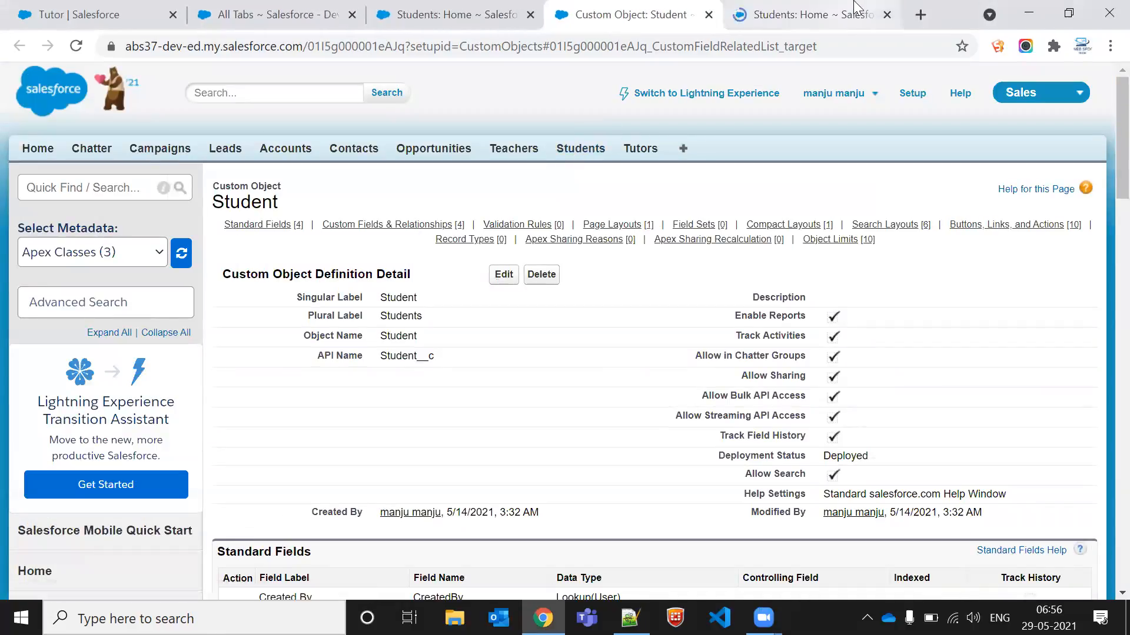
Step: Start a new Student record with student name B1, class year 1st, roll no. 3445 and the father's name
click(855, 8)
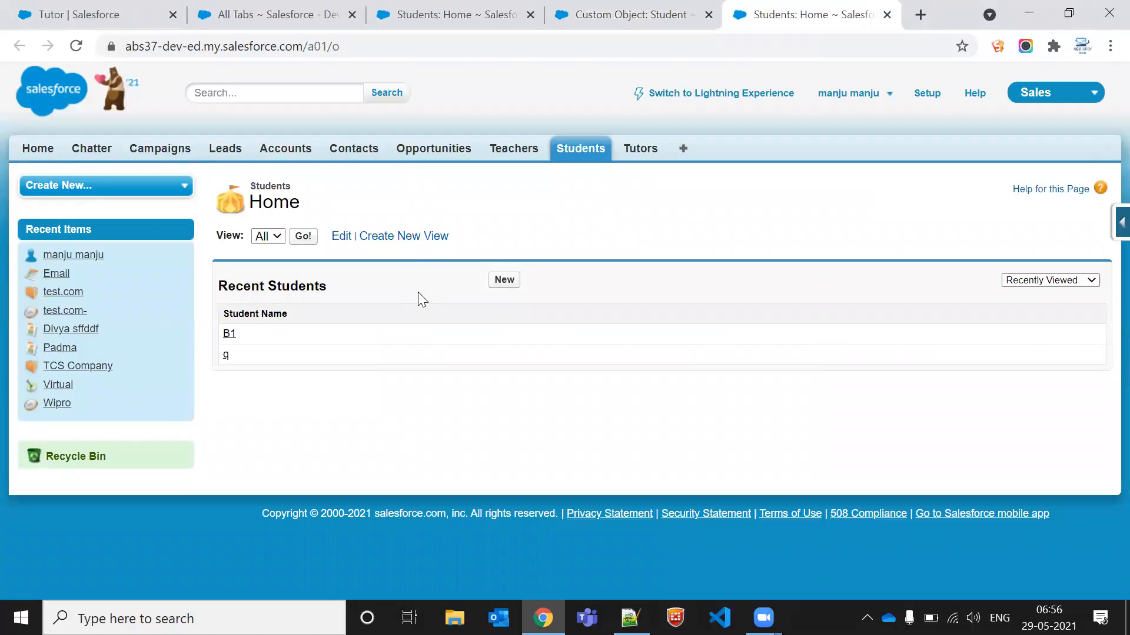
click(499, 280)
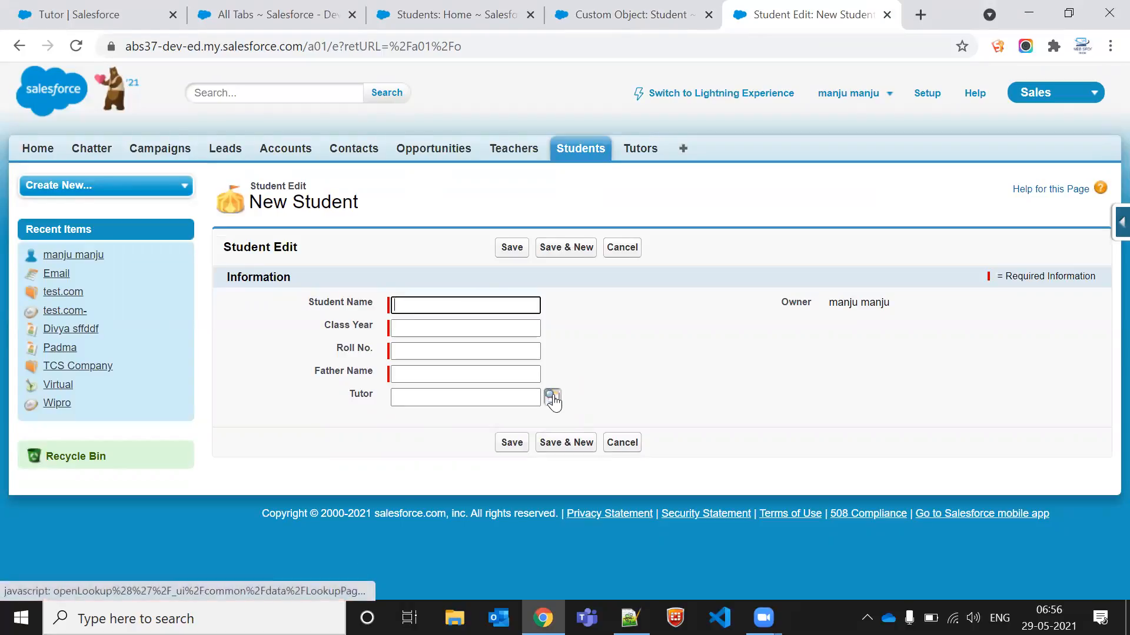
click(447, 311)
click(440, 337)
click(432, 328)
click(429, 360)
click(430, 355)
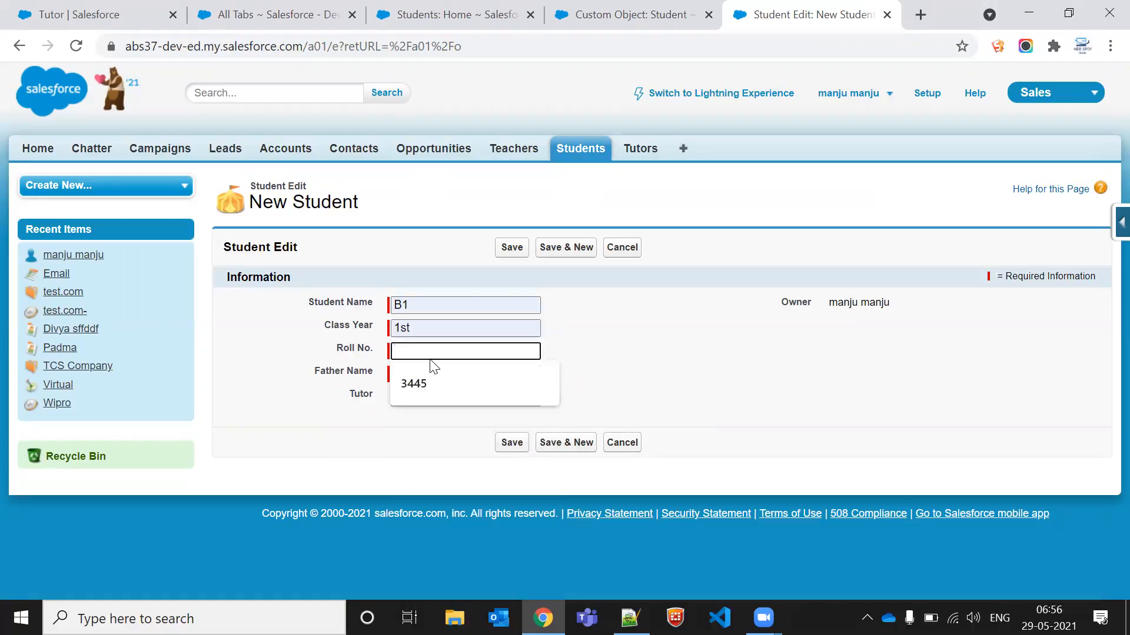
click(433, 376)
click(431, 375)
click(429, 391)
click(431, 394)
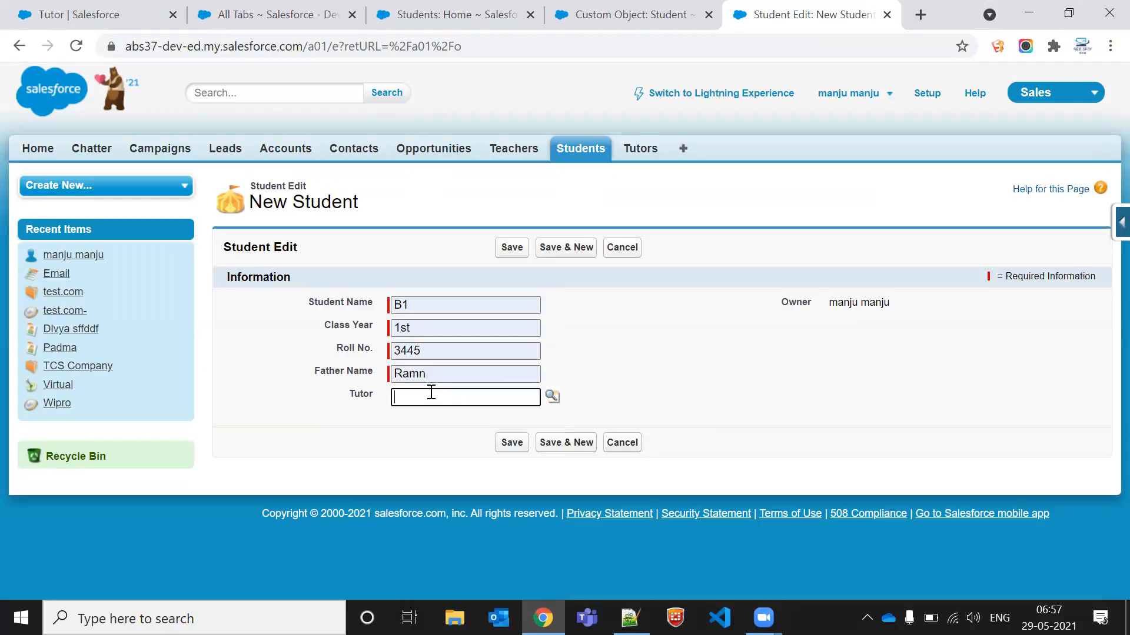
Step: Browse the Tutor lookup for existing tutor records
click(552, 396)
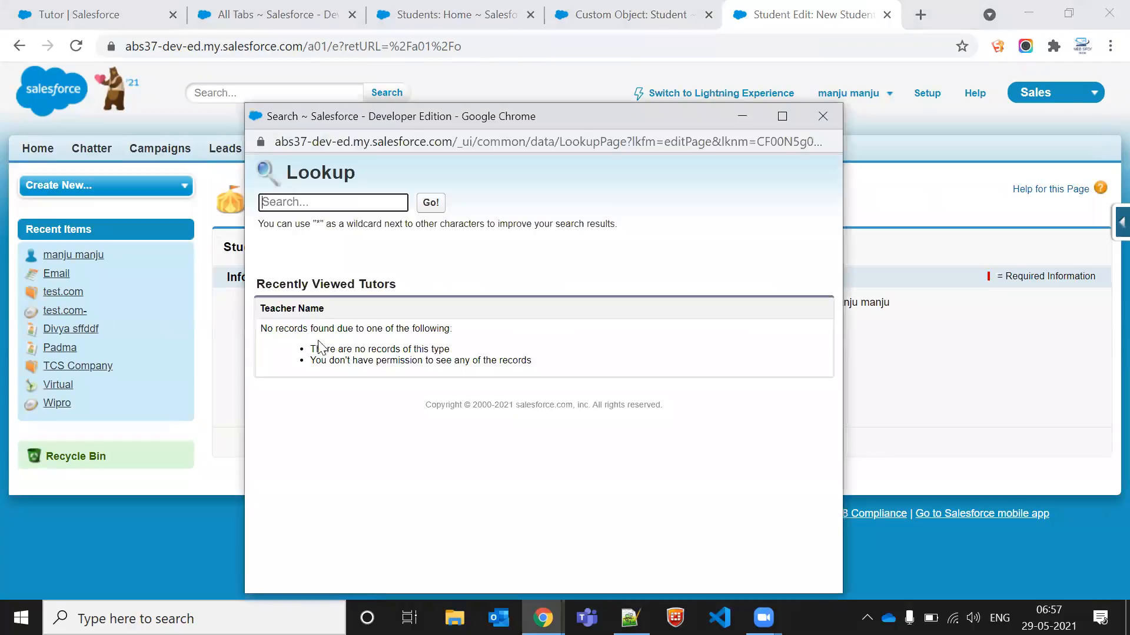
triple_click(276, 308)
click(299, 310)
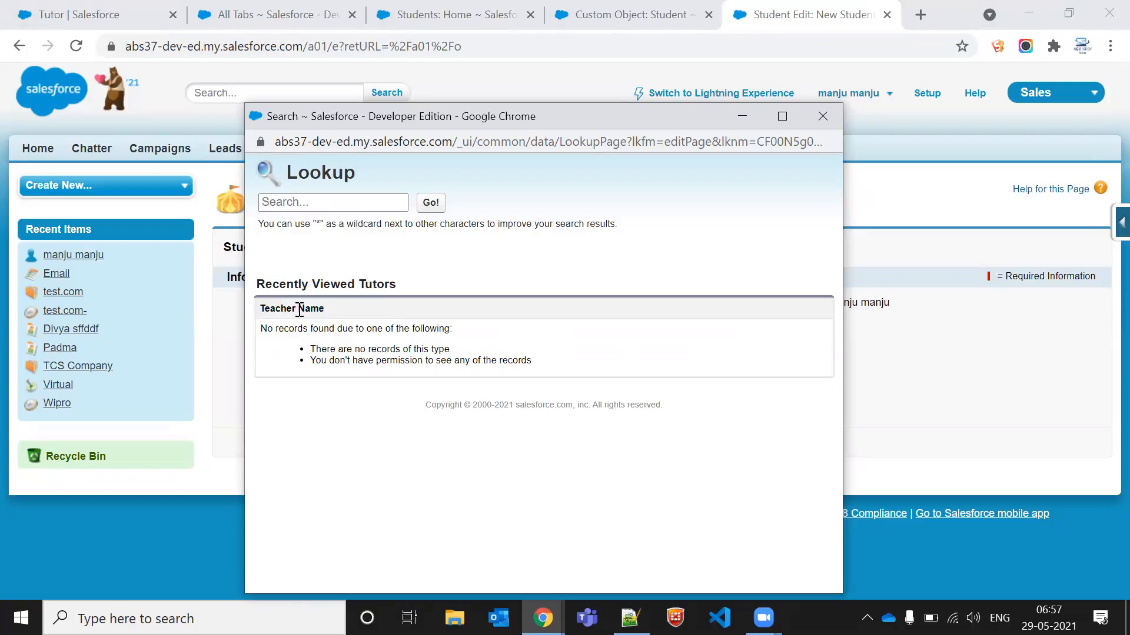
click(823, 115)
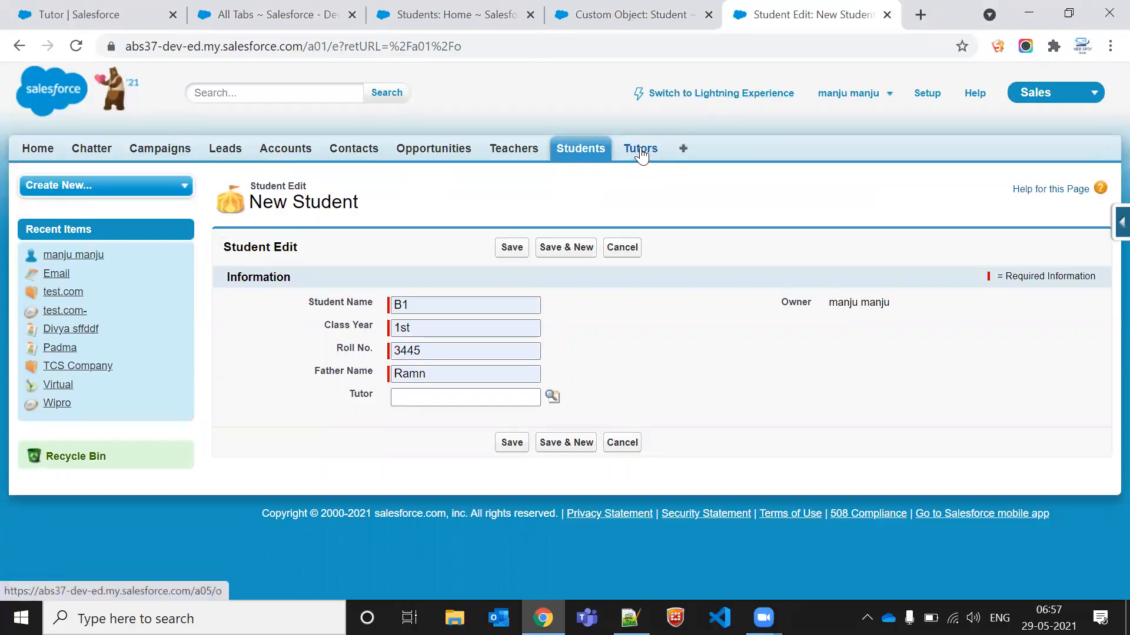
click(553, 397)
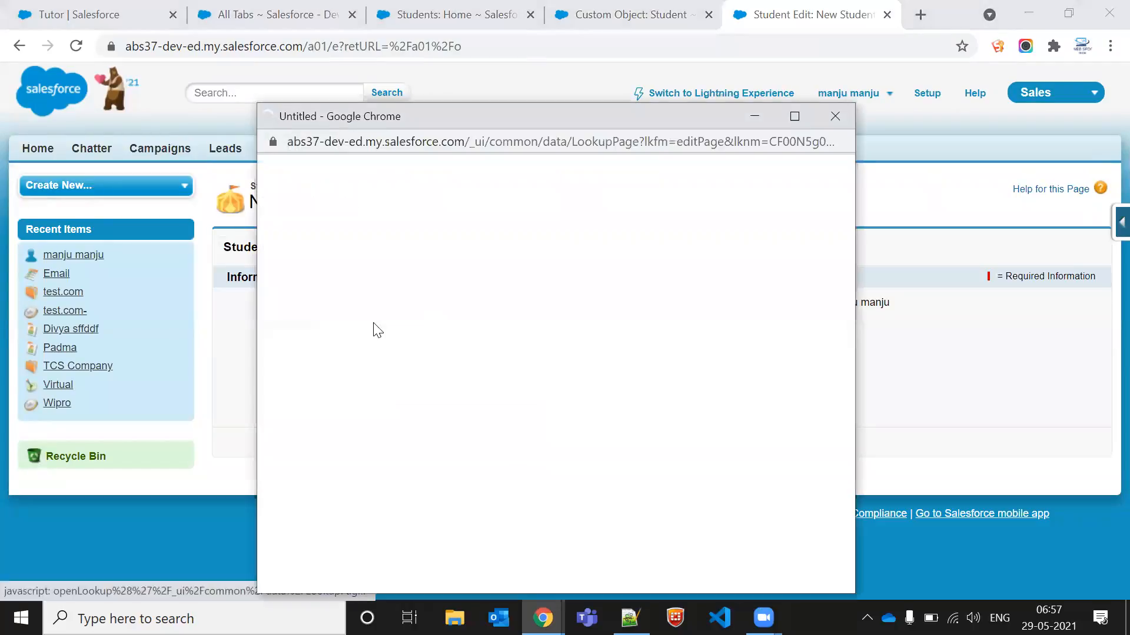
click(828, 126)
Step: Open Tutors in a new browser tab and create and save a Tutor record with the math teacher's name
middle_click(649, 151)
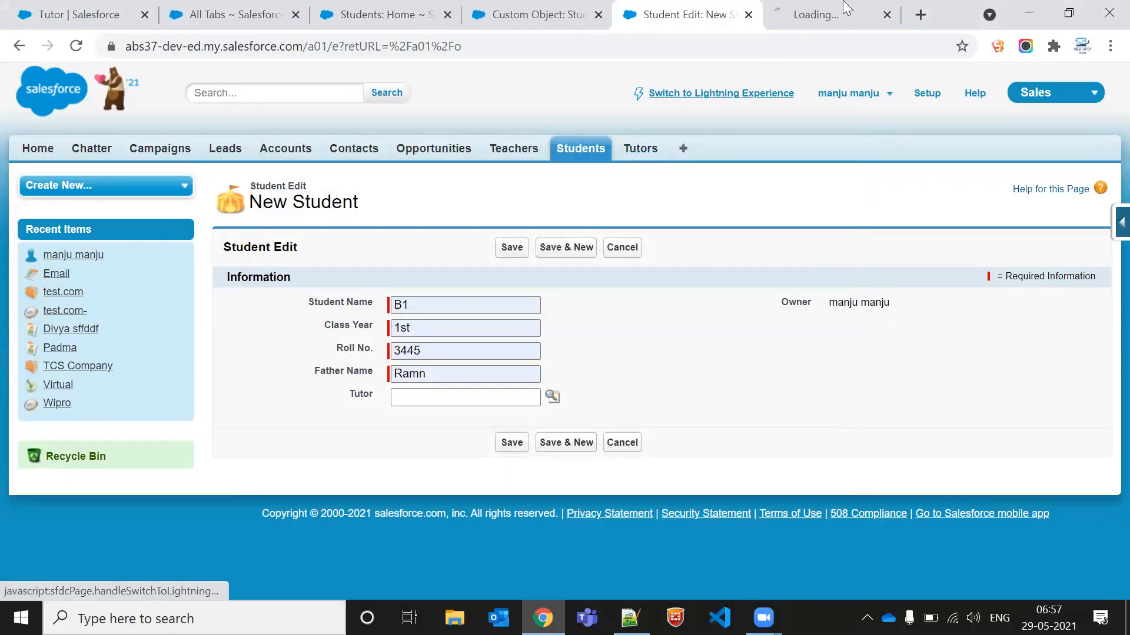
click(814, 16)
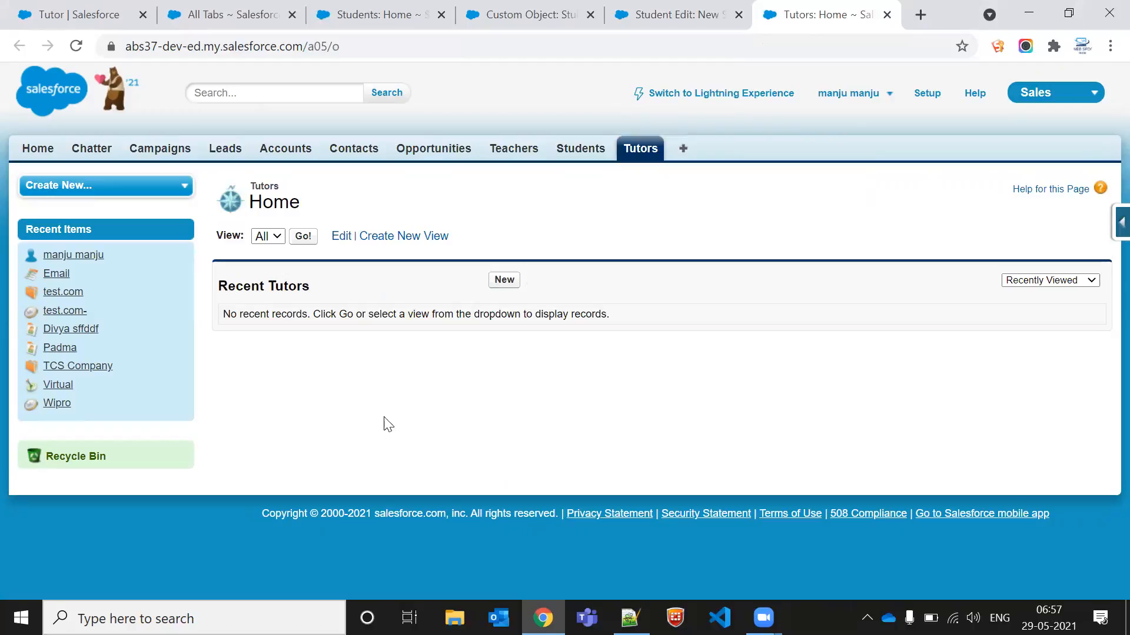
click(504, 282)
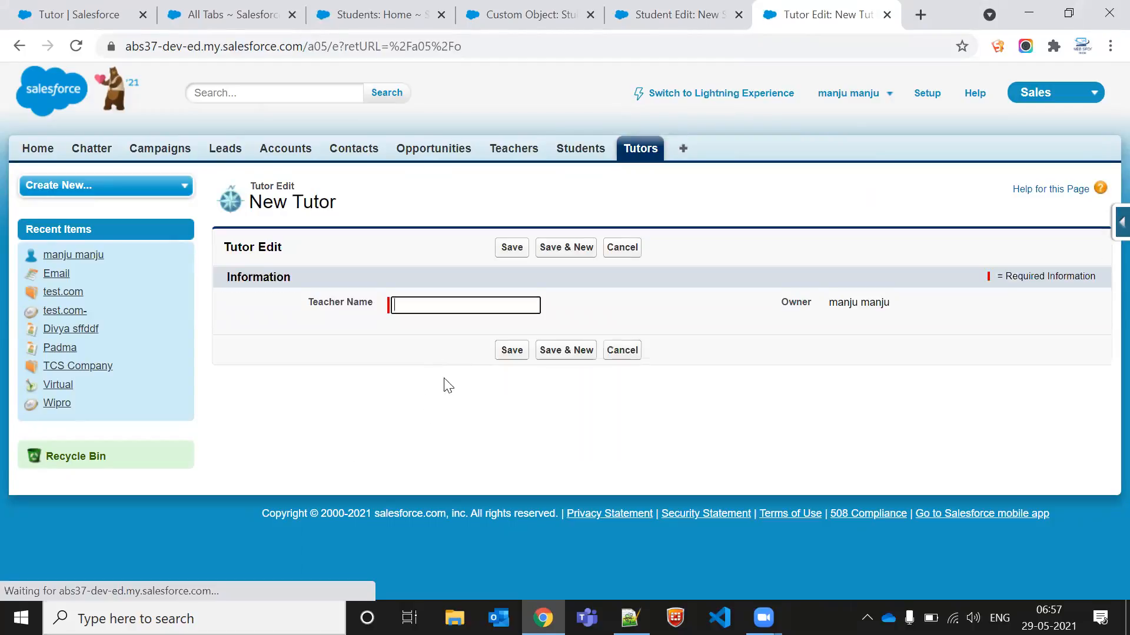
click(443, 303)
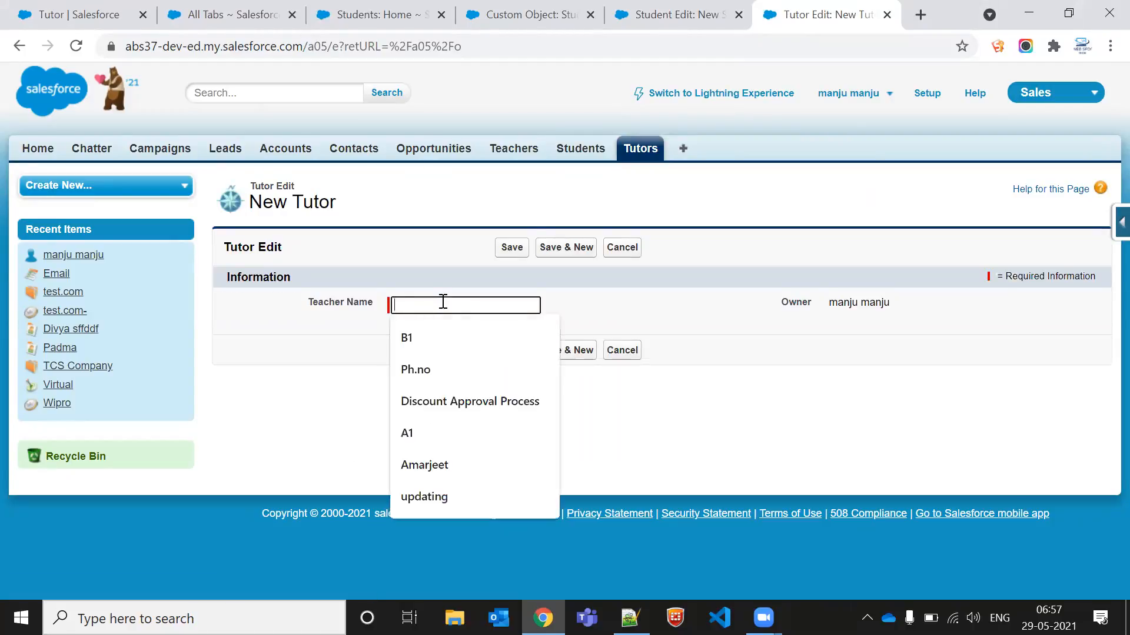
text(Sa)
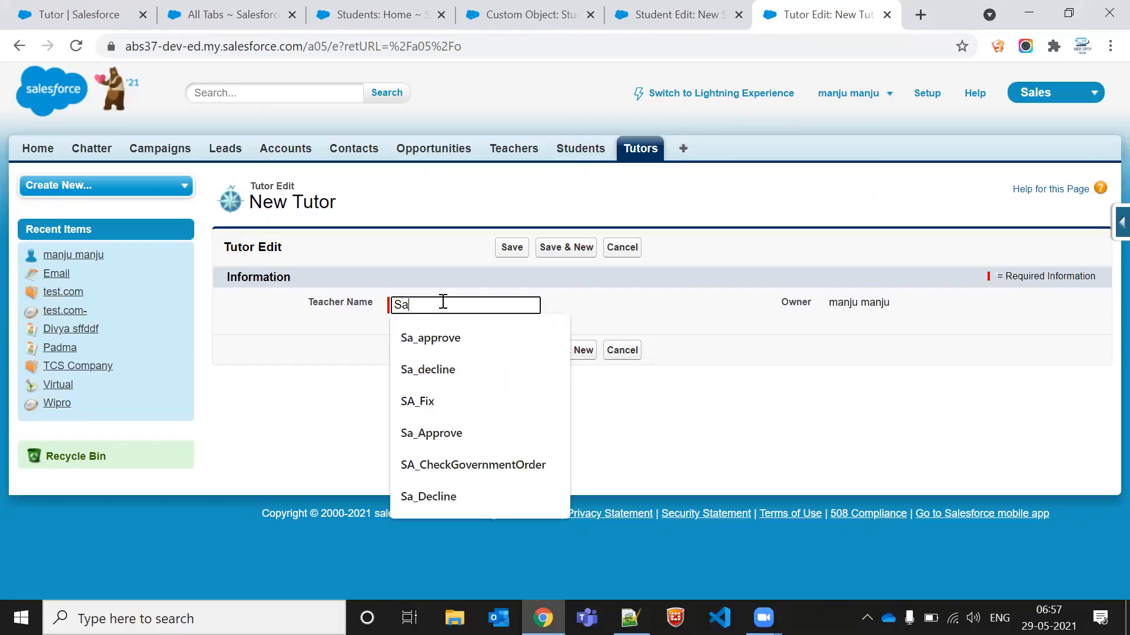
text(tish math teacher)
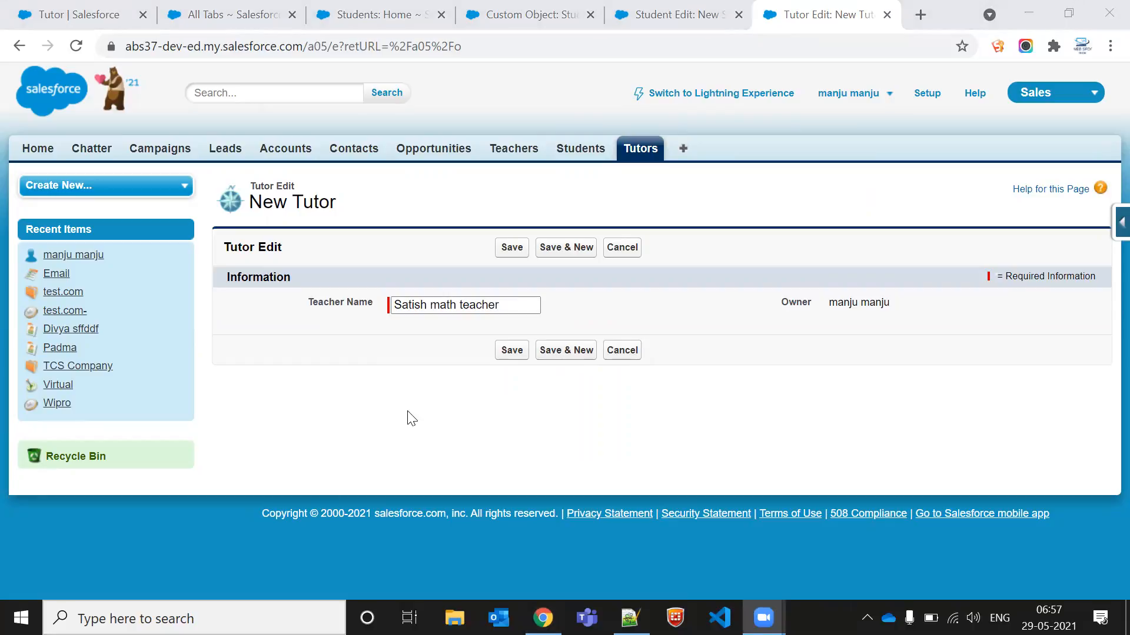
click(512, 350)
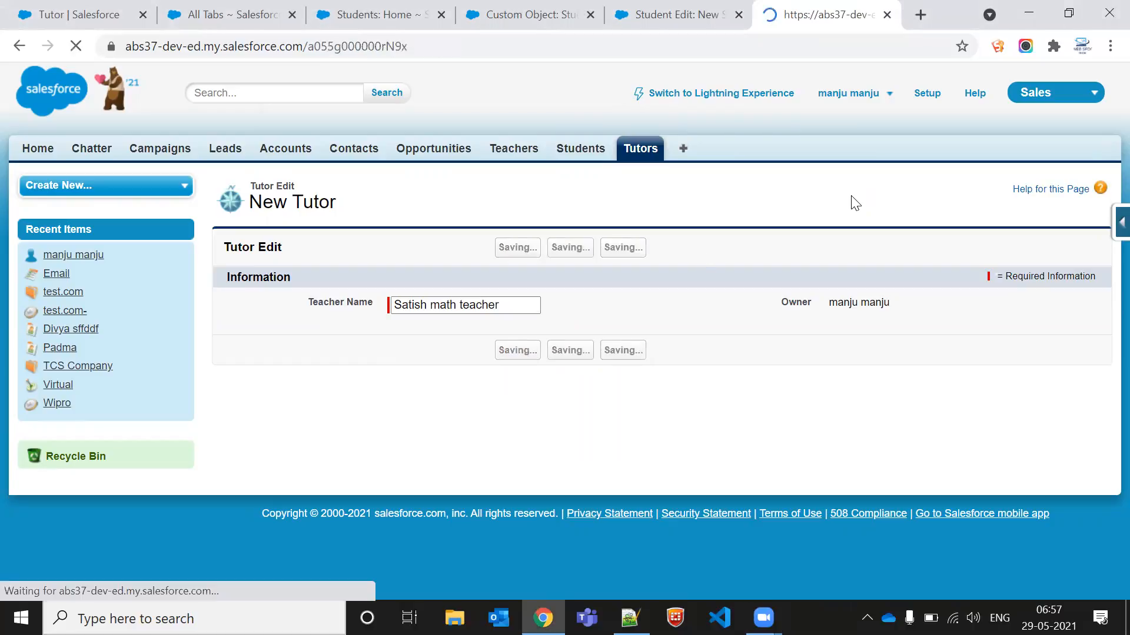
Step: Return to the new Student form and pick the newly created math teacher as its Tutor through the lookup
click(672, 5)
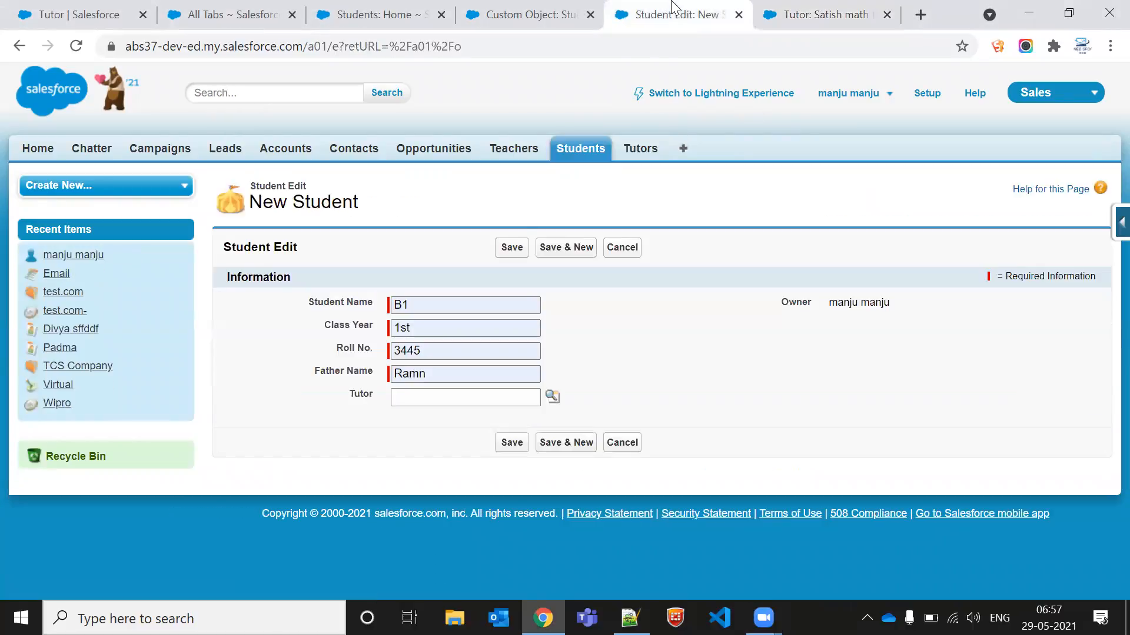
click(551, 398)
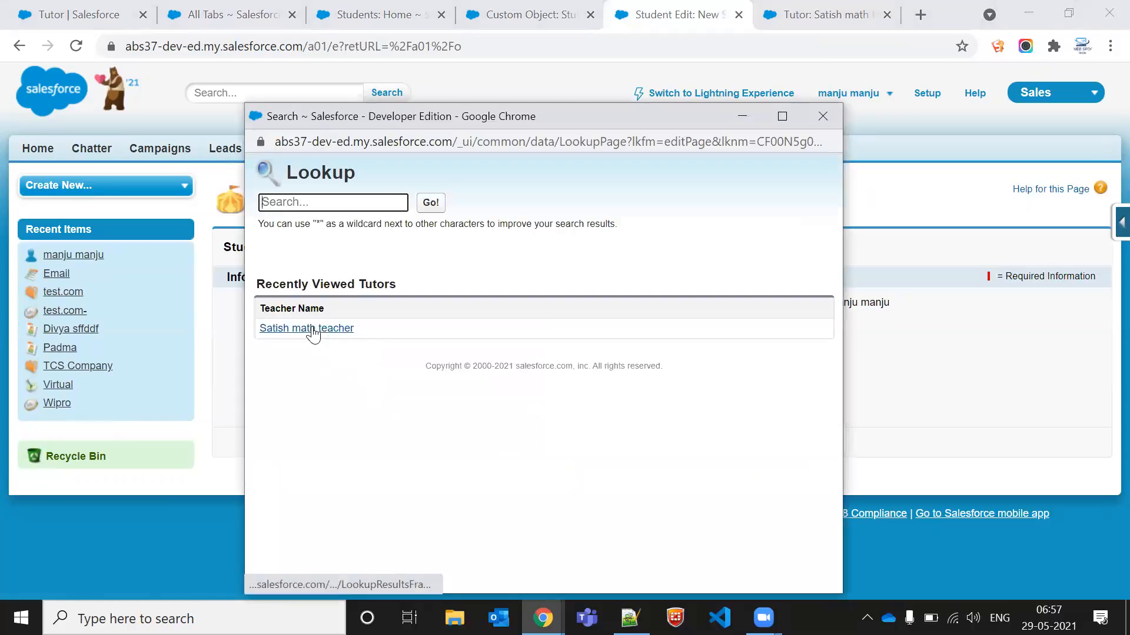
click(312, 330)
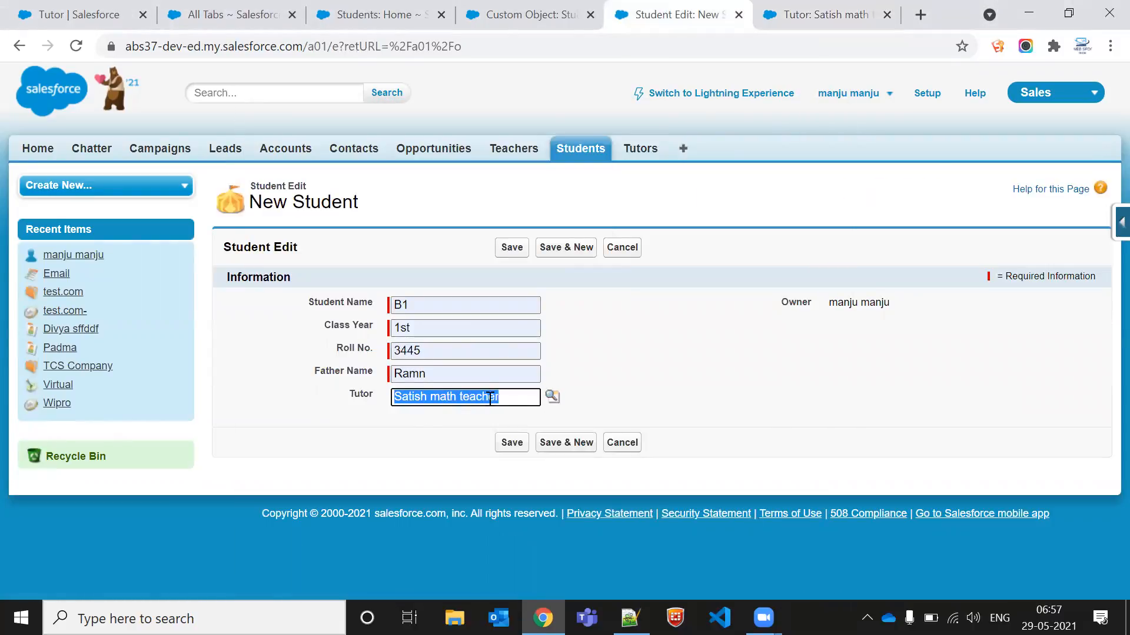
click(364, 396)
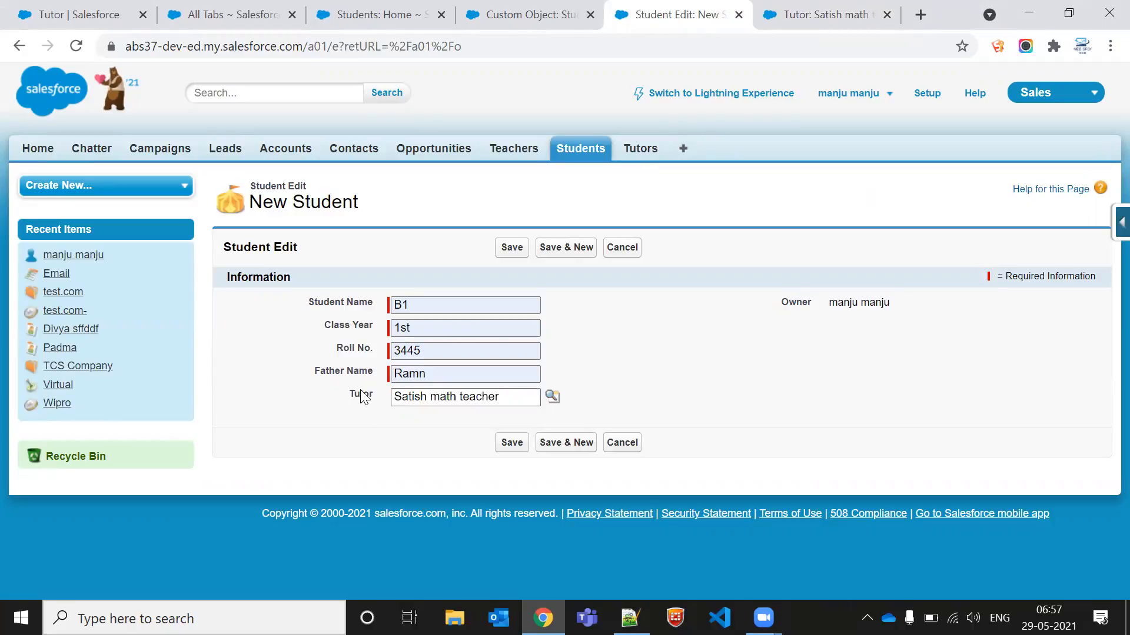
click(363, 400)
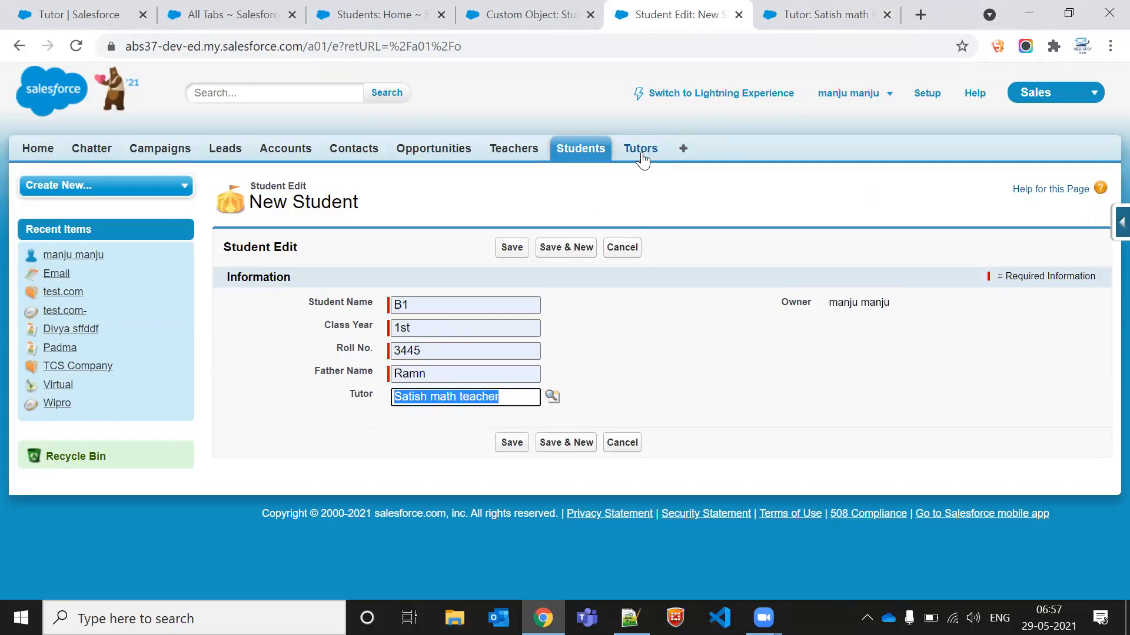
Step: Replace the student name with the student's full name and save the Student record
right_click(387, 450)
click(305, 348)
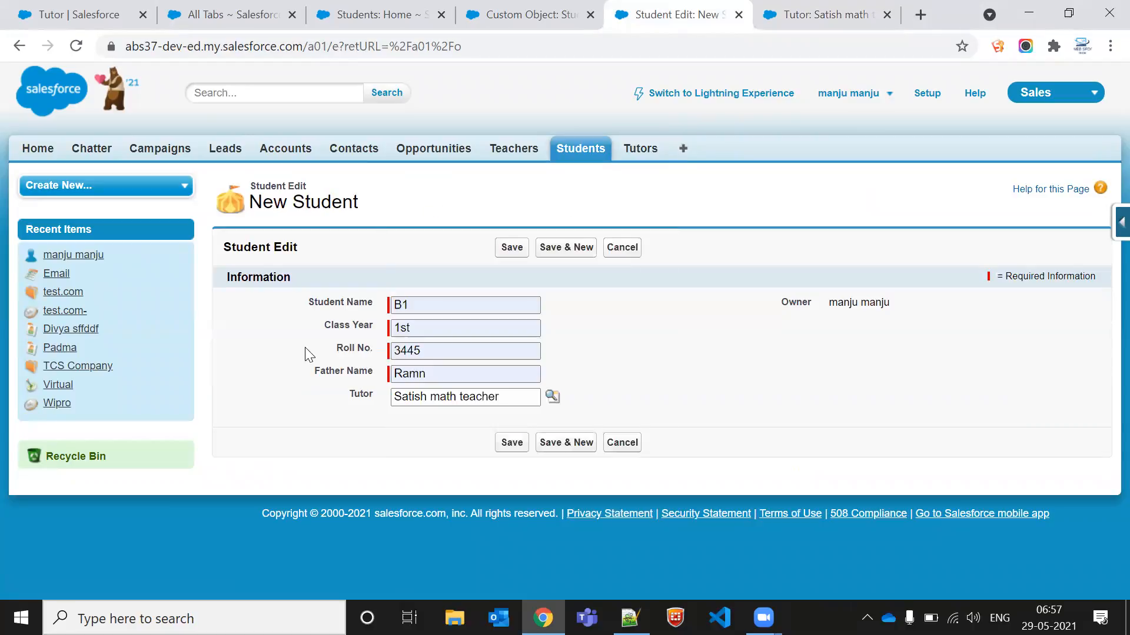
double_click(416, 305)
text(A)
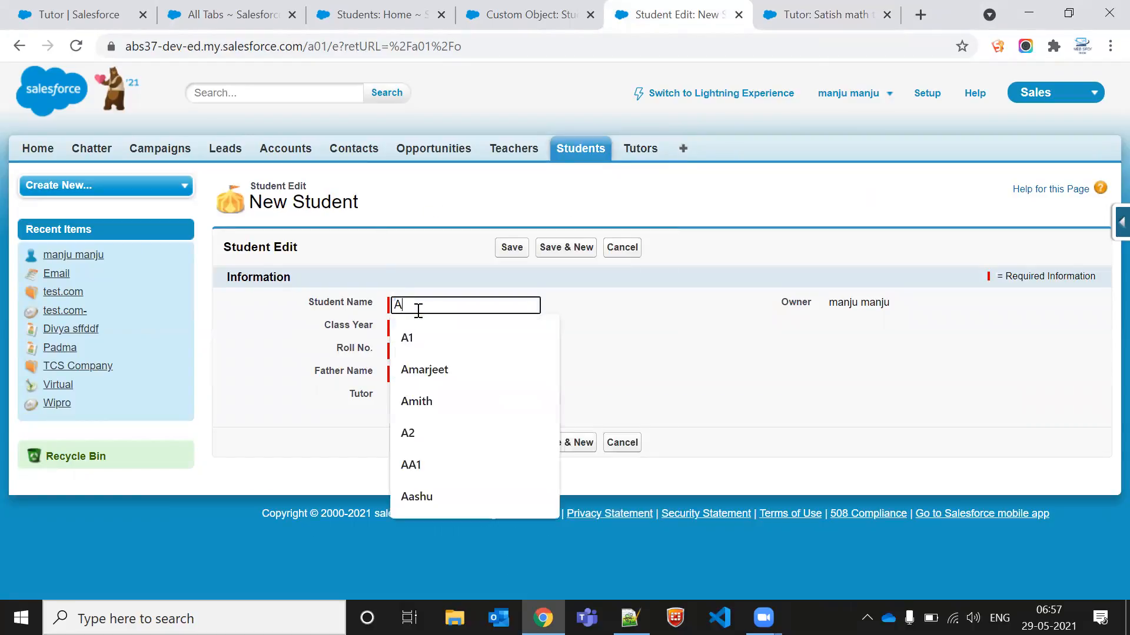
text(marjeet)
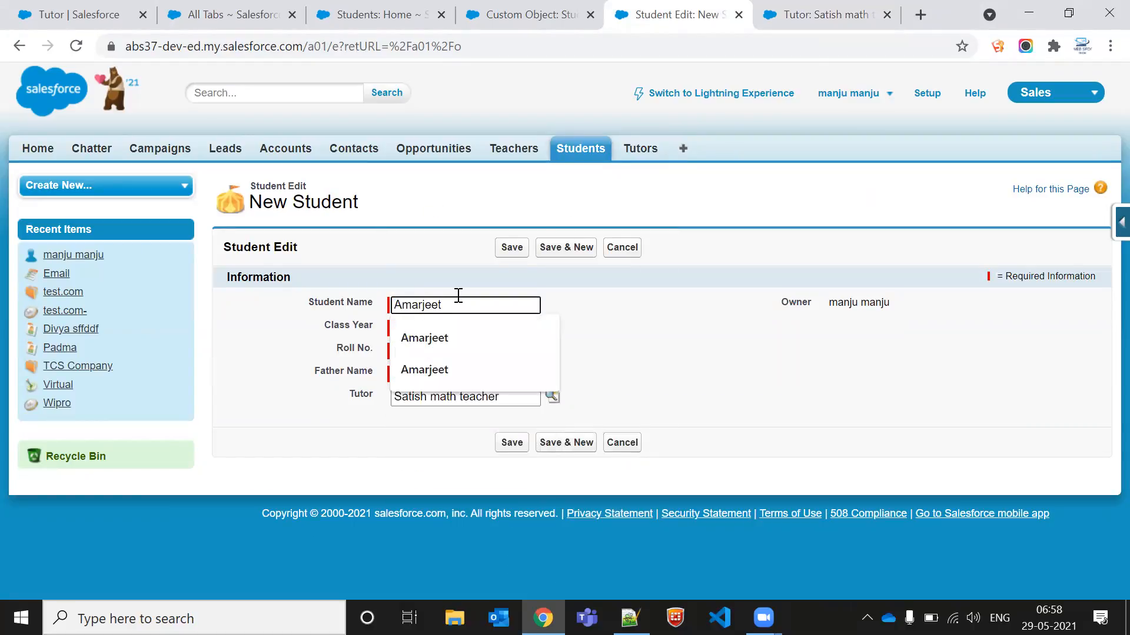
click(514, 250)
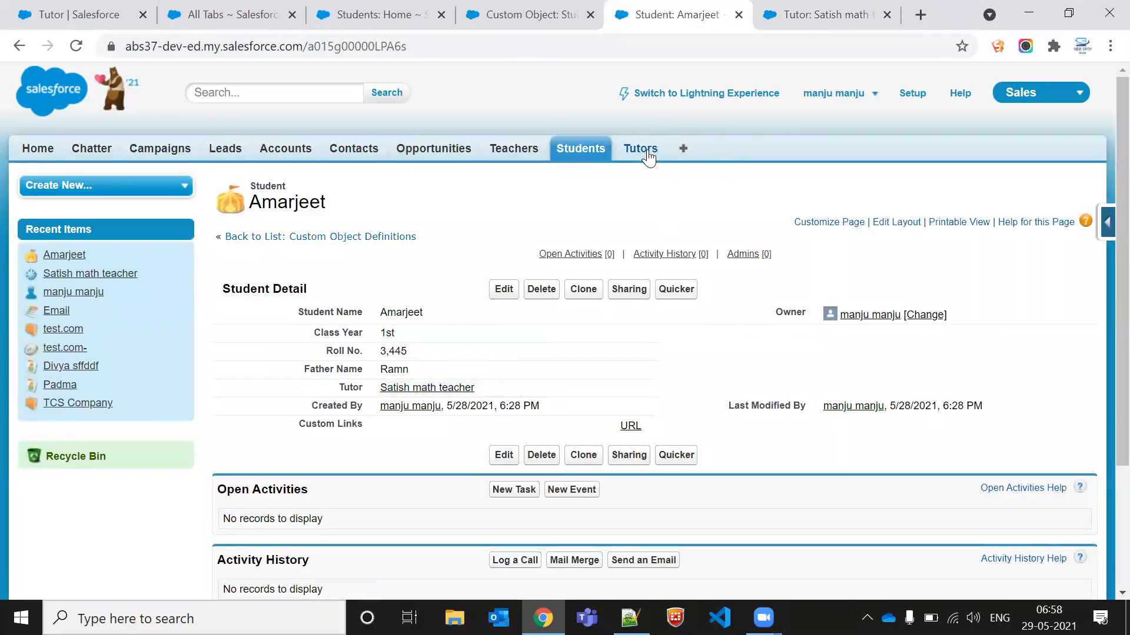
Step: Refresh the tutor's record and review its Students related list
click(812, 14)
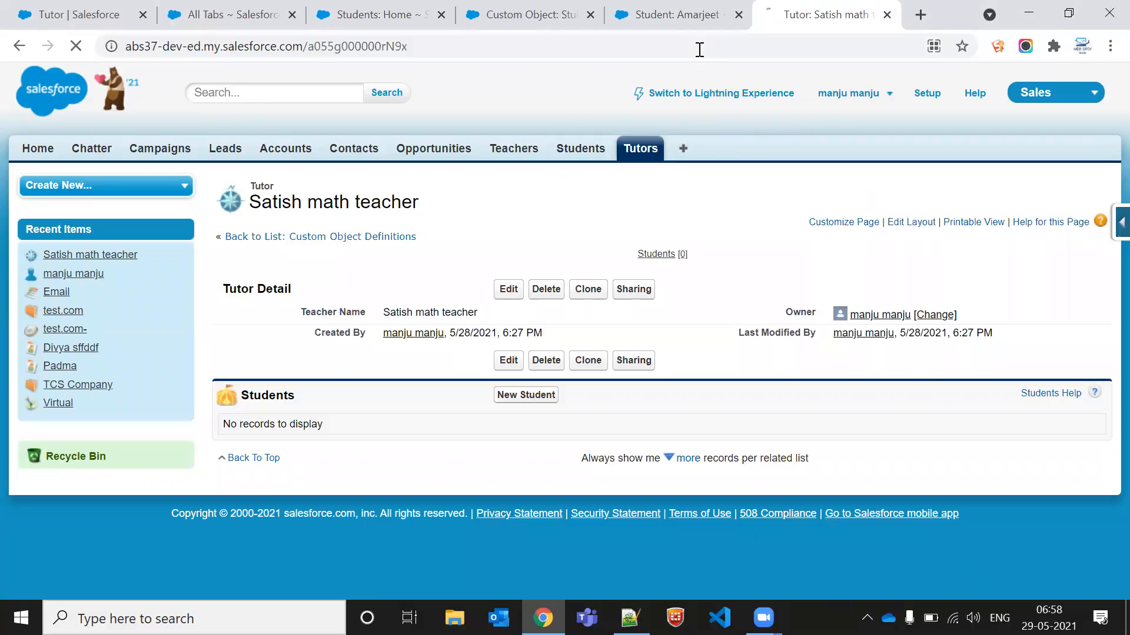
triple_click(302, 216)
click(302, 220)
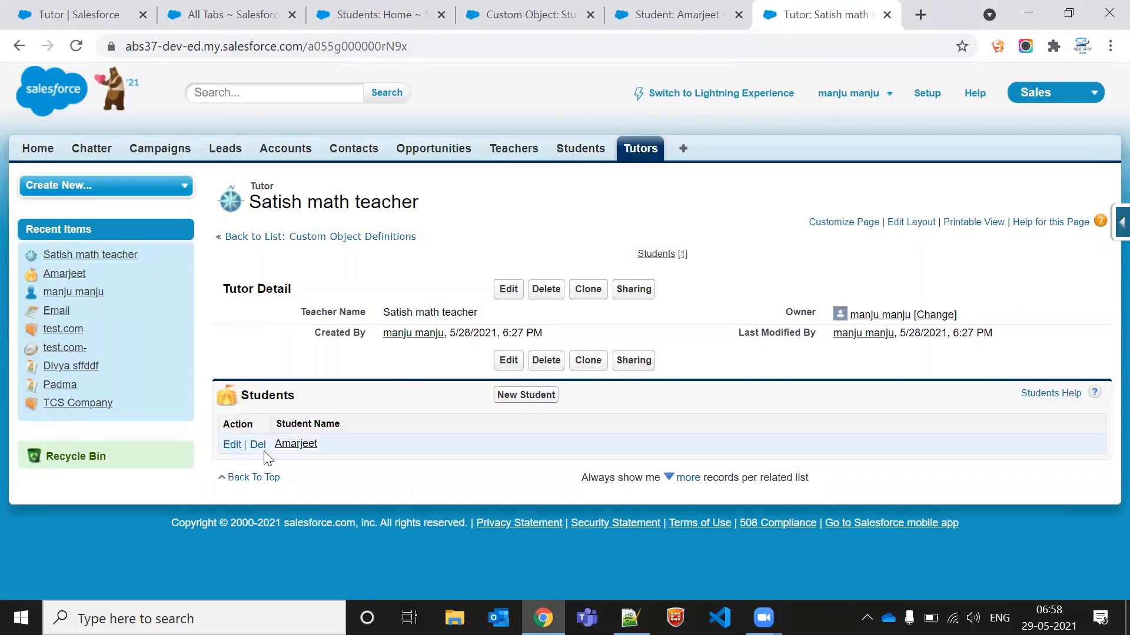
double_click(343, 445)
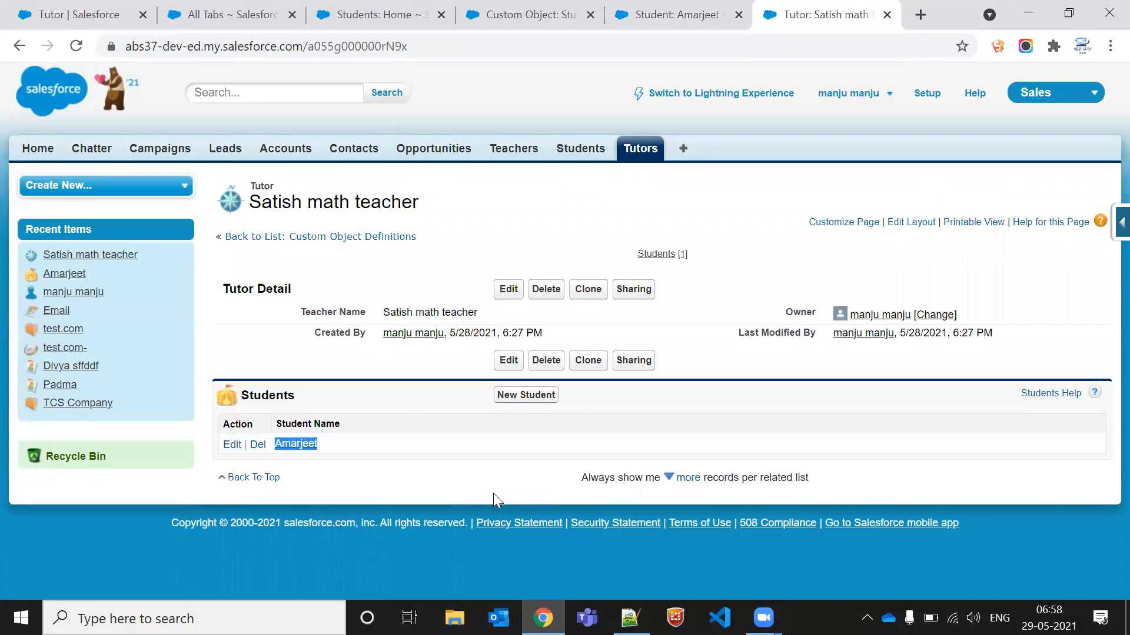
triple_click(355, 200)
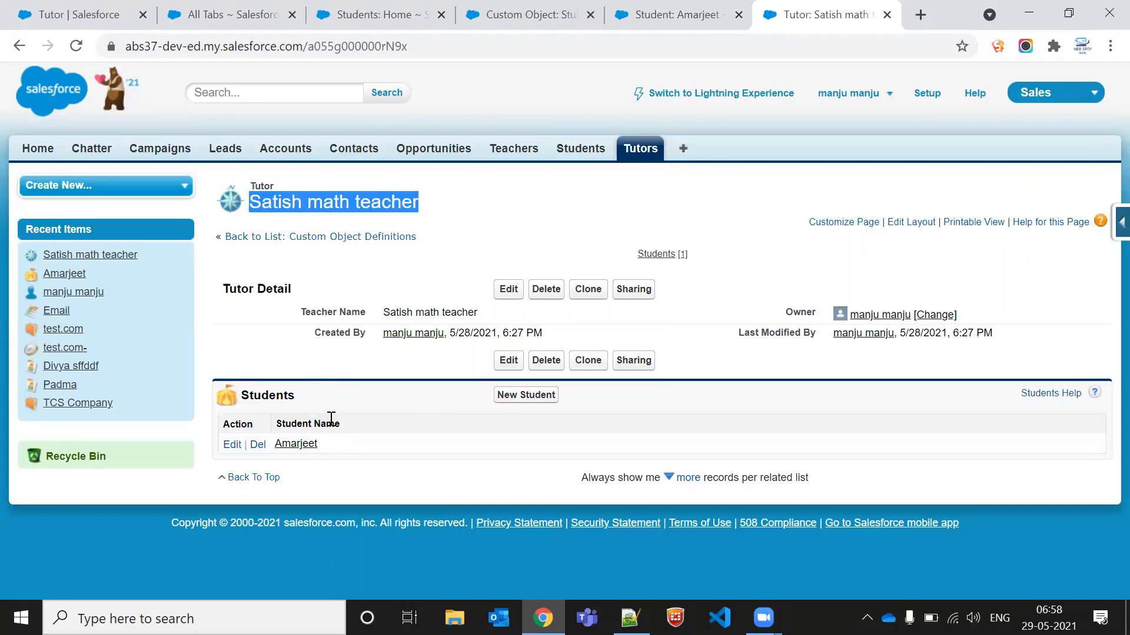
double_click(346, 446)
click(346, 446)
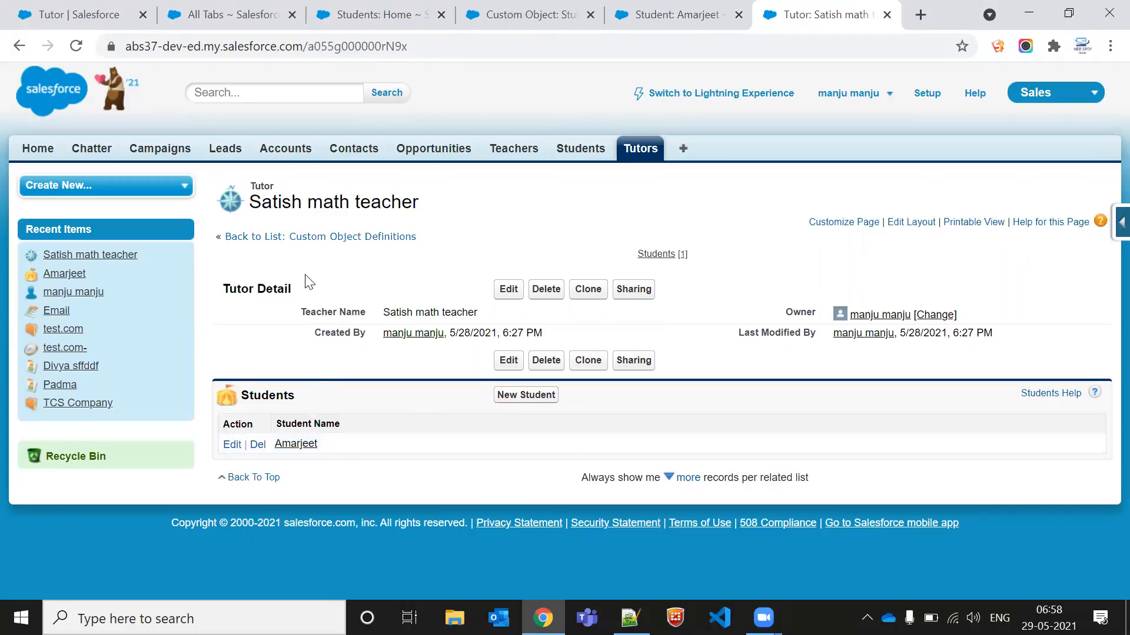
triple_click(314, 204)
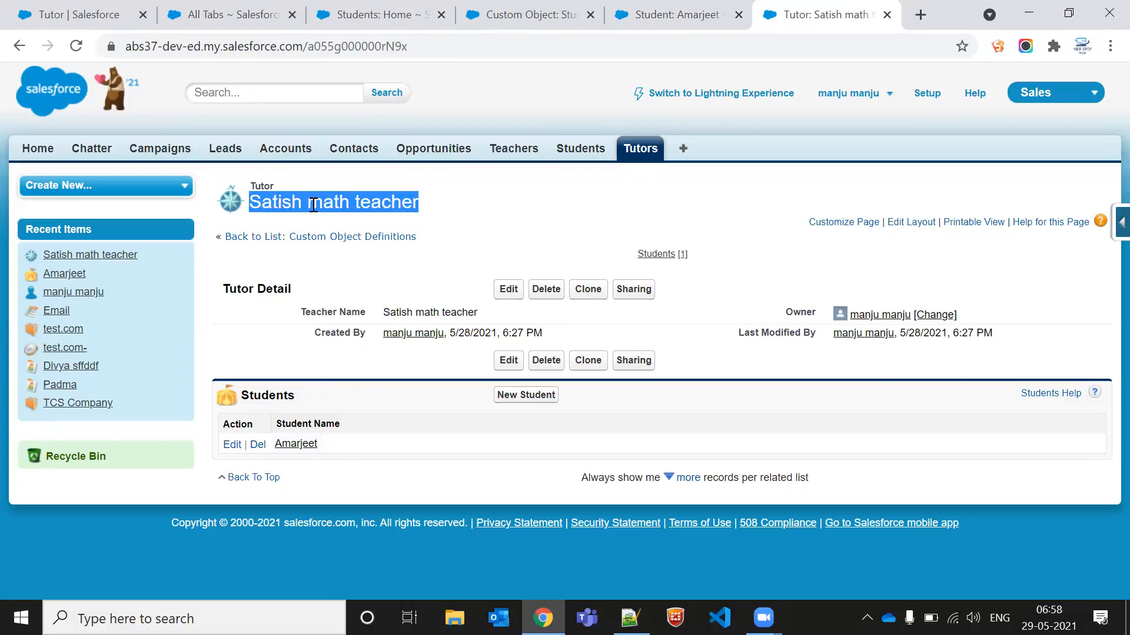
click(314, 204)
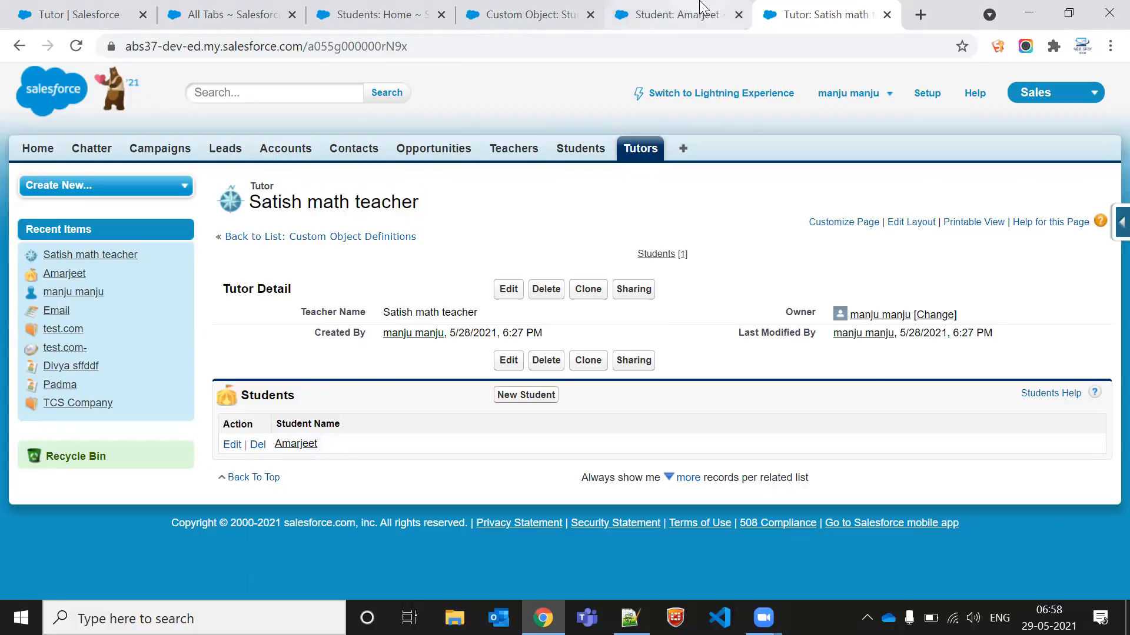
Step: Start a new Student from the tutor's Students related list and enter the student's name
click(548, 396)
click(442, 305)
click(272, 393)
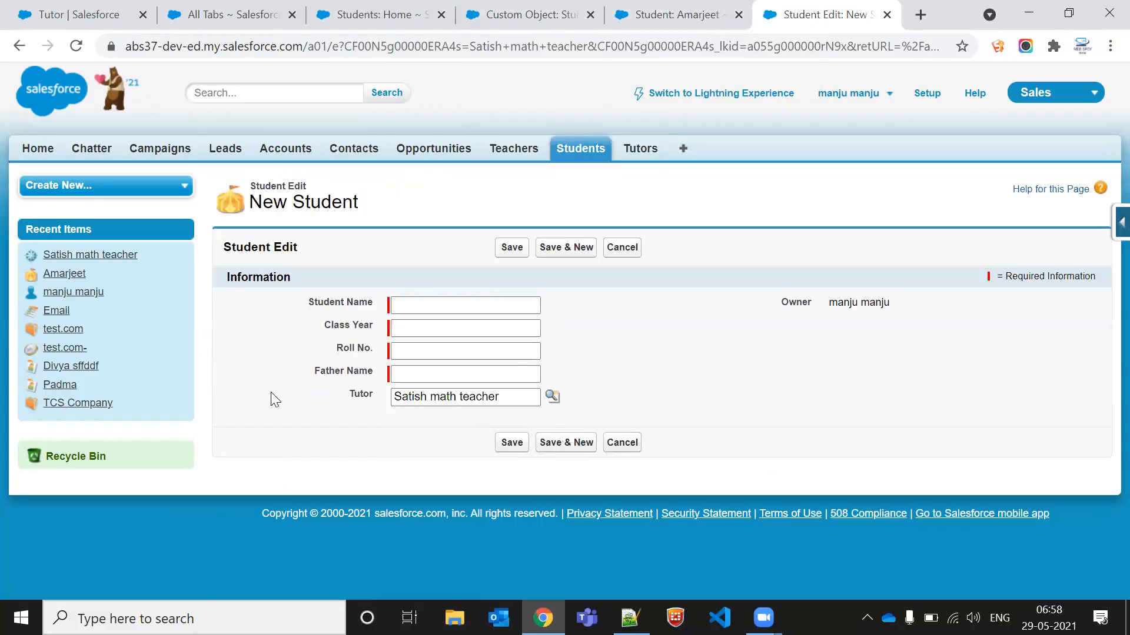
click(438, 304)
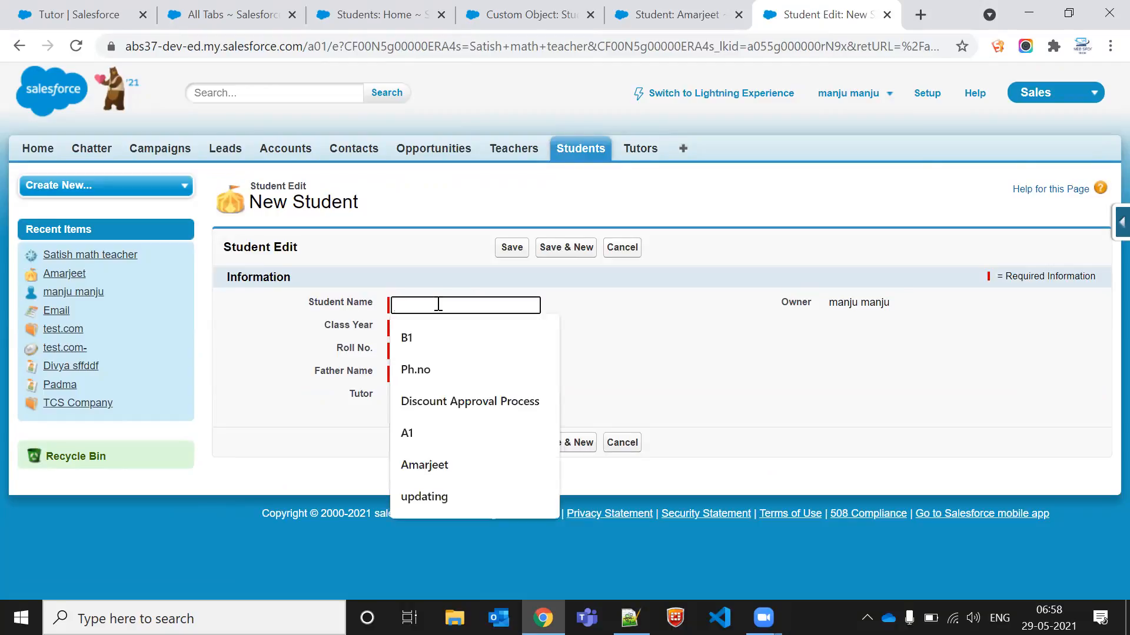
text(Padma)
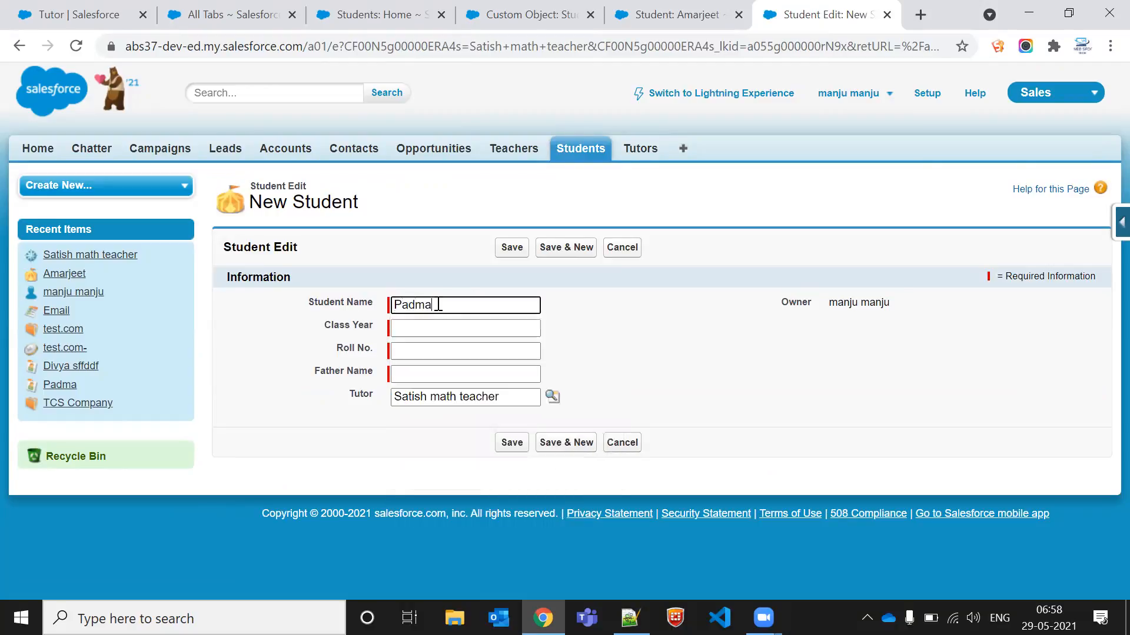
Step: Fill in Class Year as 2nd year, Roll No. 2345 and the father's name, then save the Student record
click(466, 328)
text(2nd year)
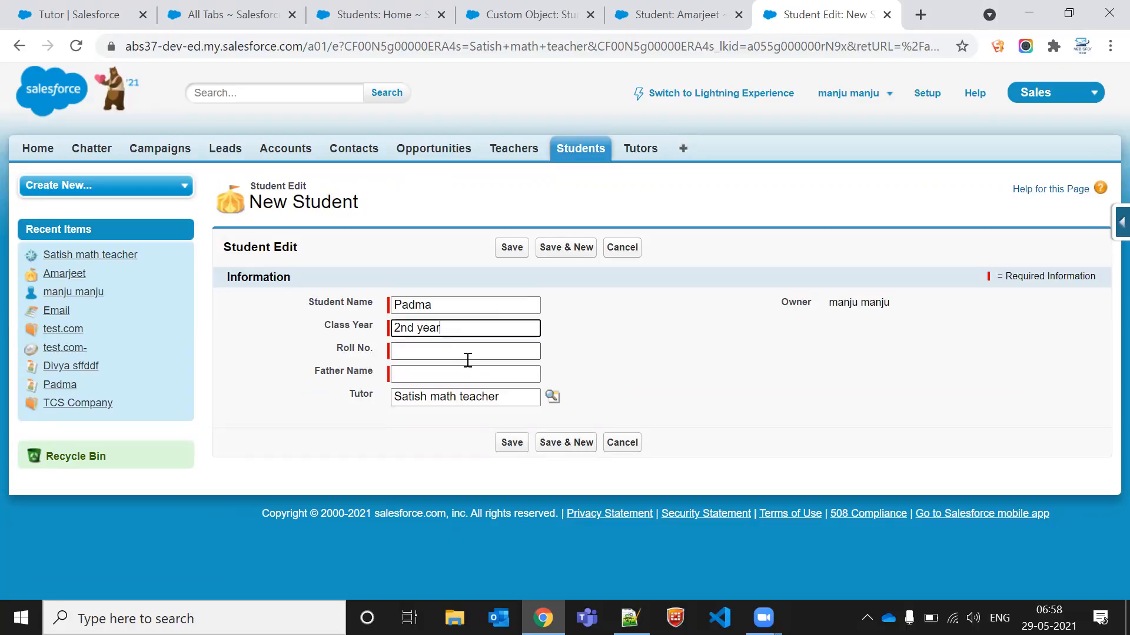
click(466, 352)
text(2345)
click(465, 371)
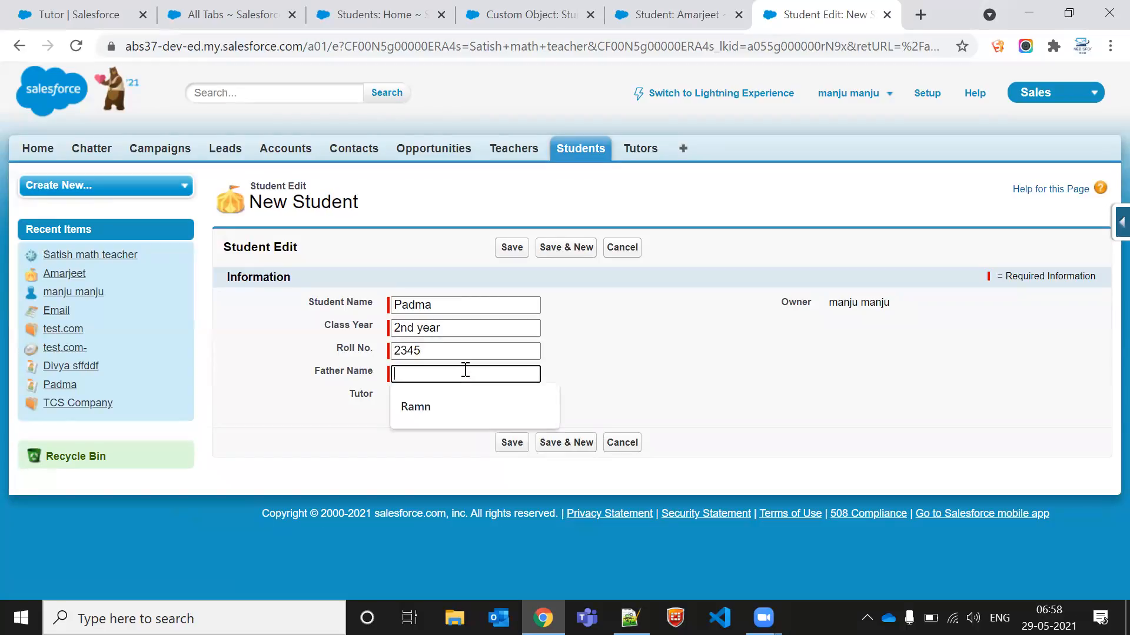
text(sd)
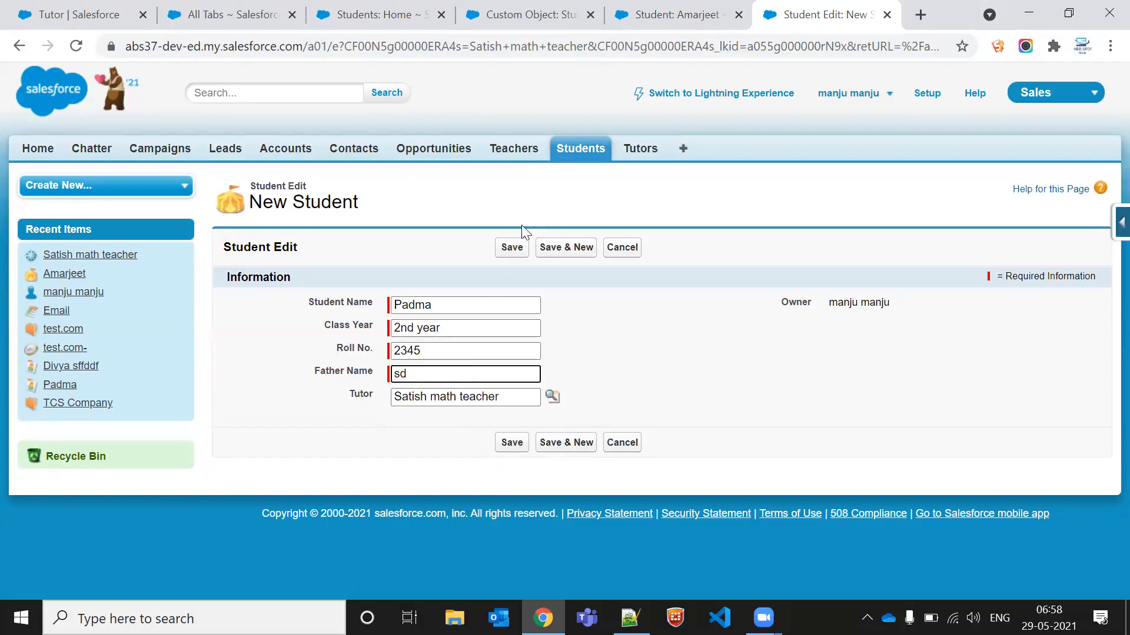
click(512, 247)
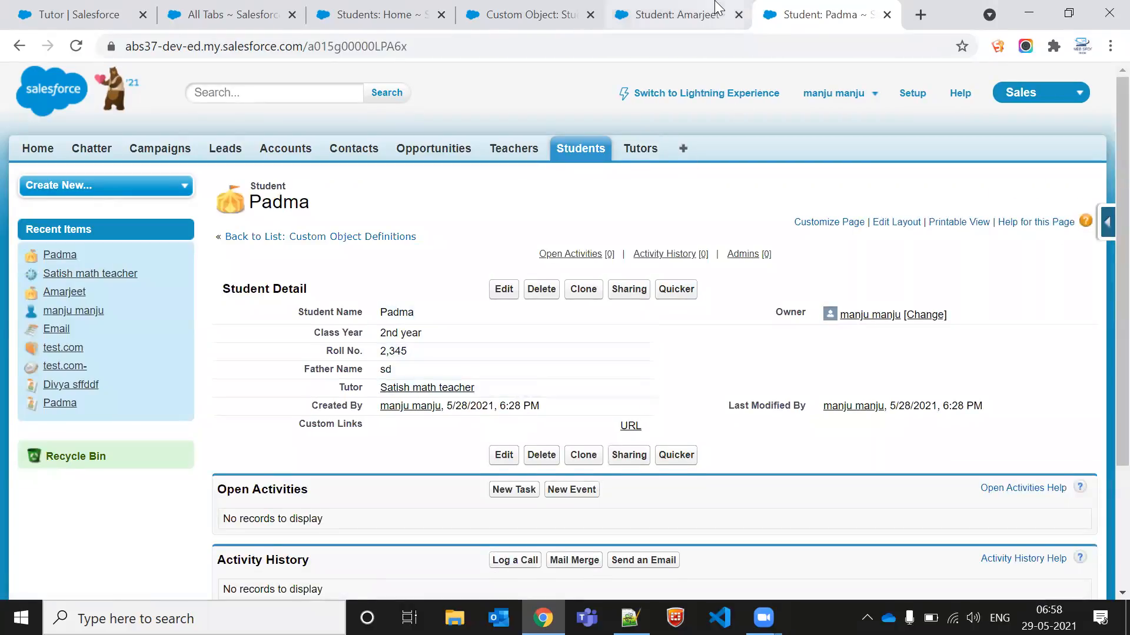
Step: Review the tutor record's Students related list and the Tutors home list
click(716, 8)
click(395, 389)
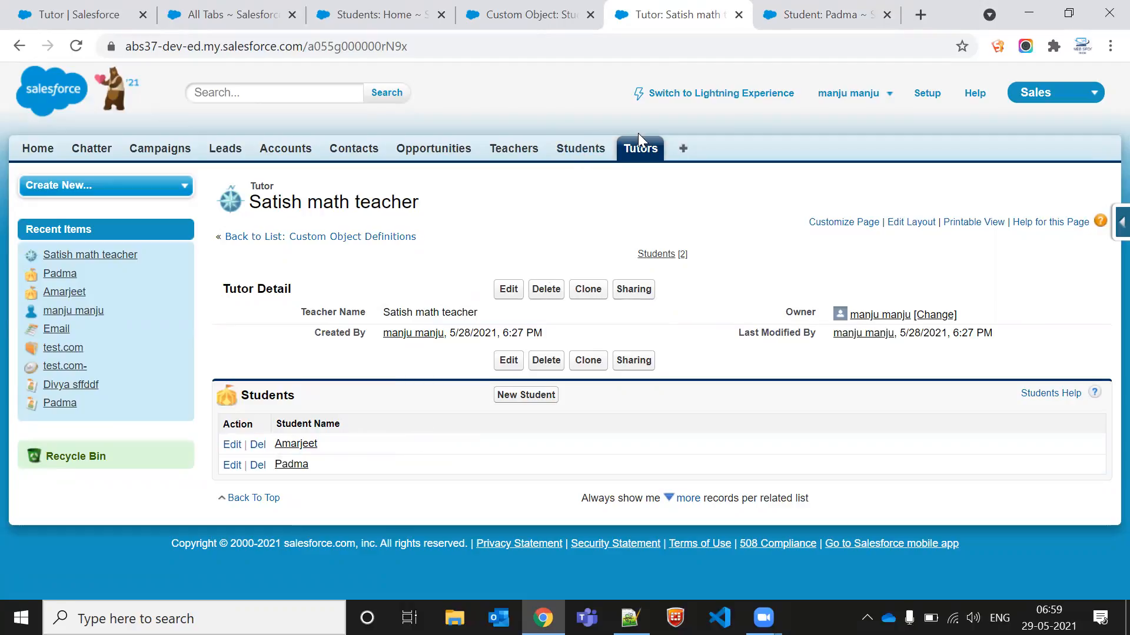
click(638, 152)
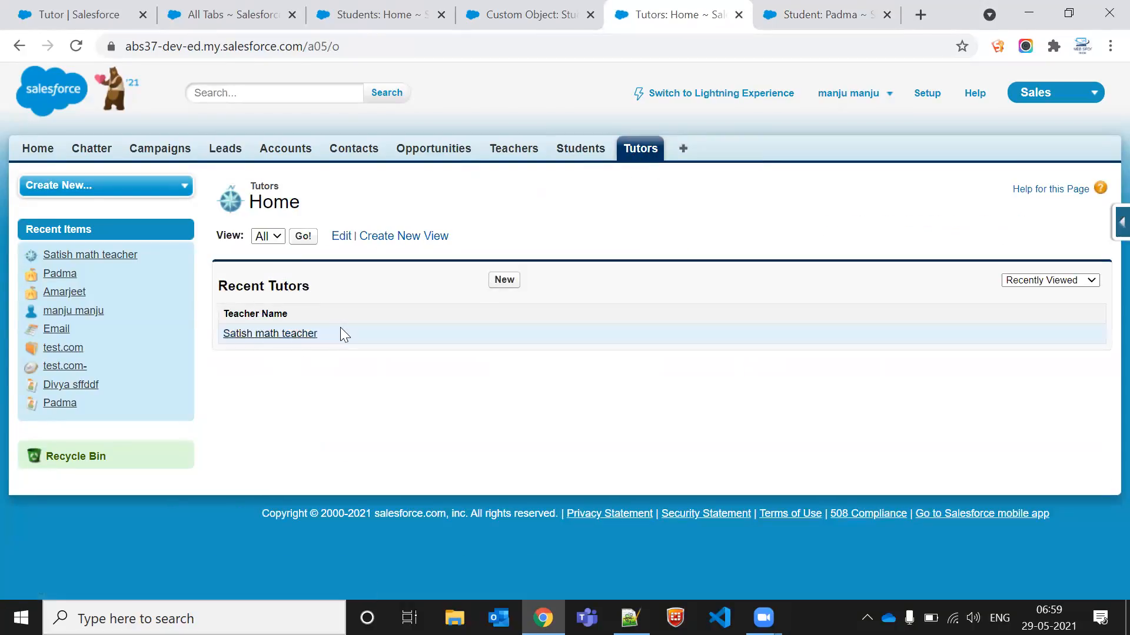
triple_click(343, 334)
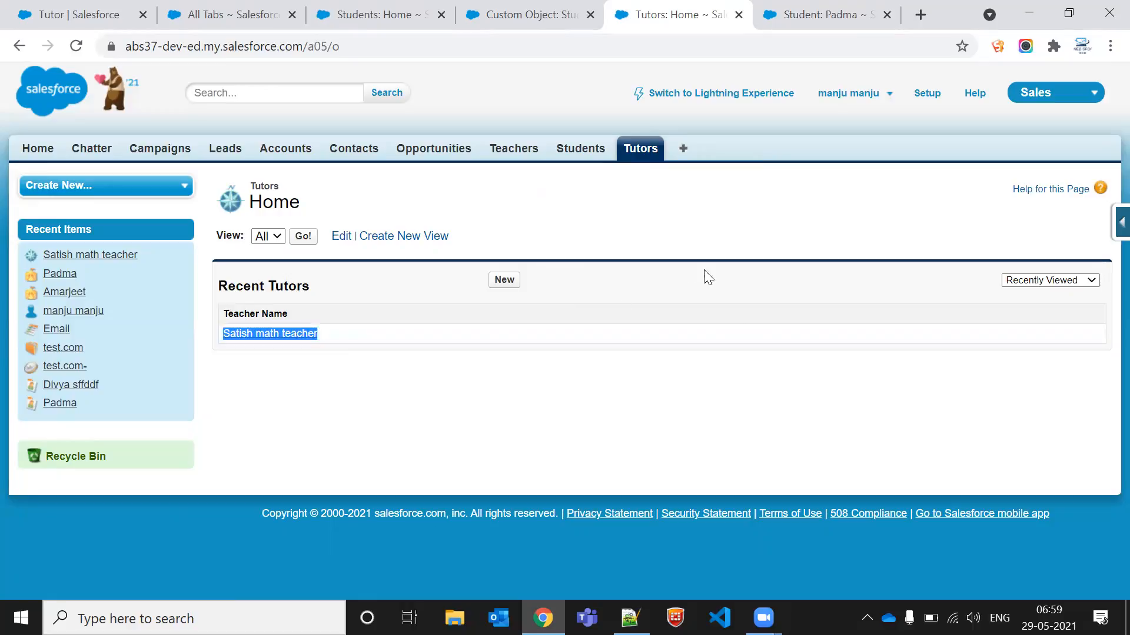
click(590, 348)
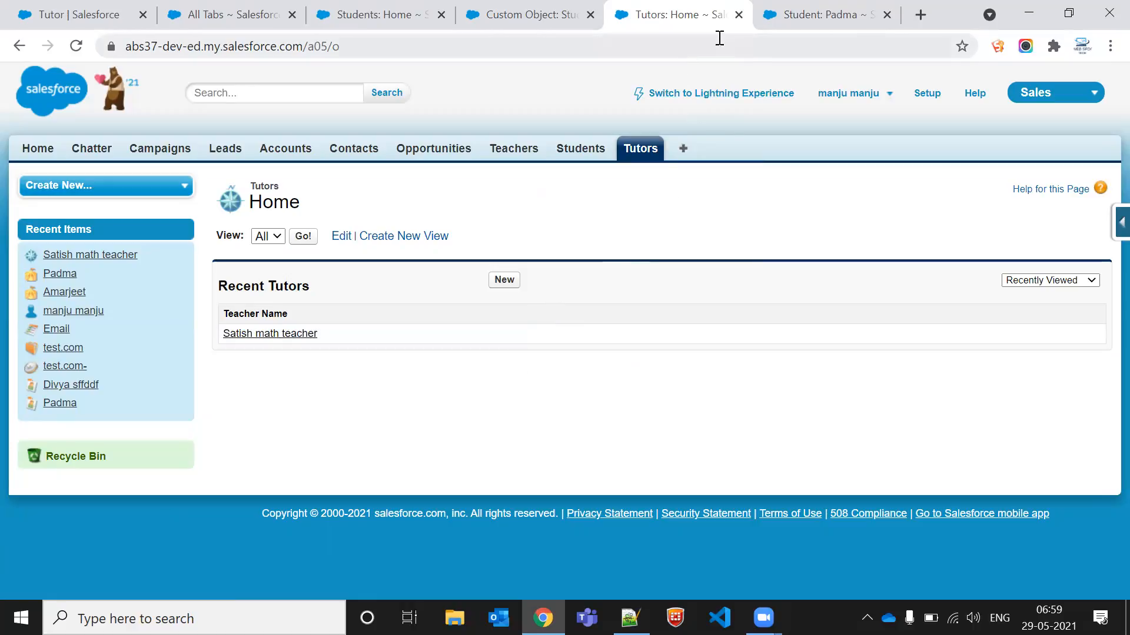
click(818, 14)
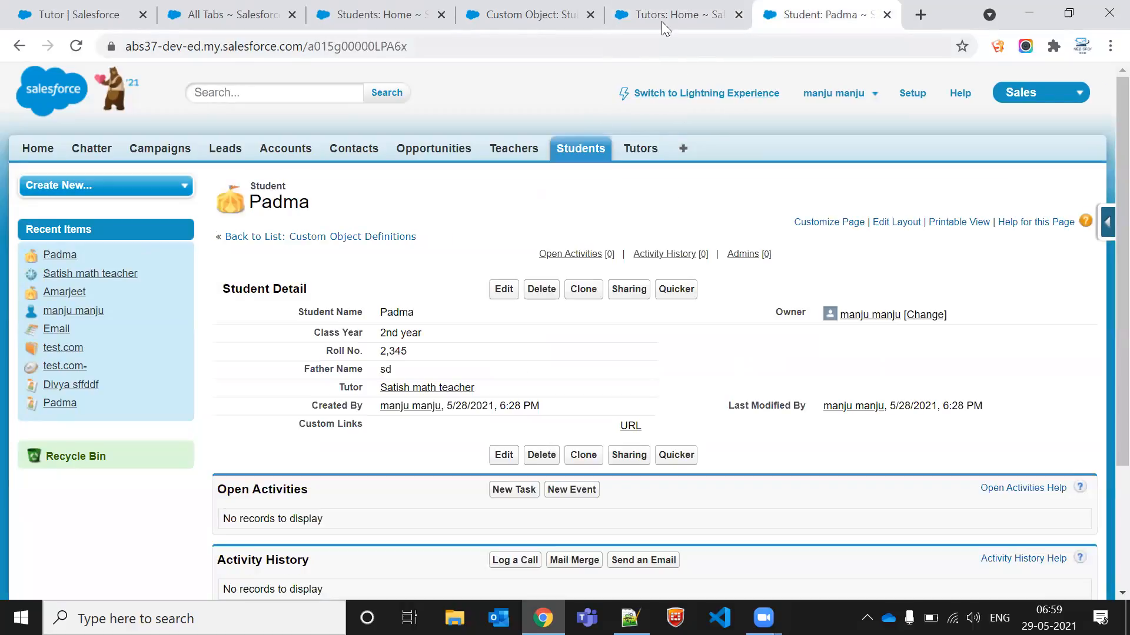
click(675, 8)
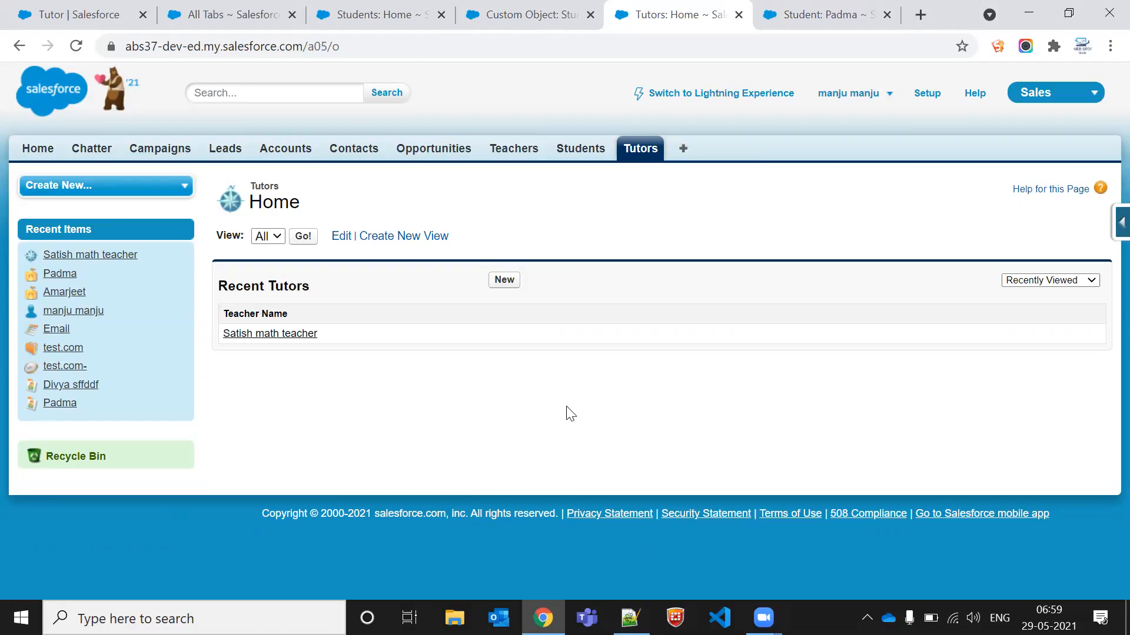
triple_click(390, 332)
click(510, 281)
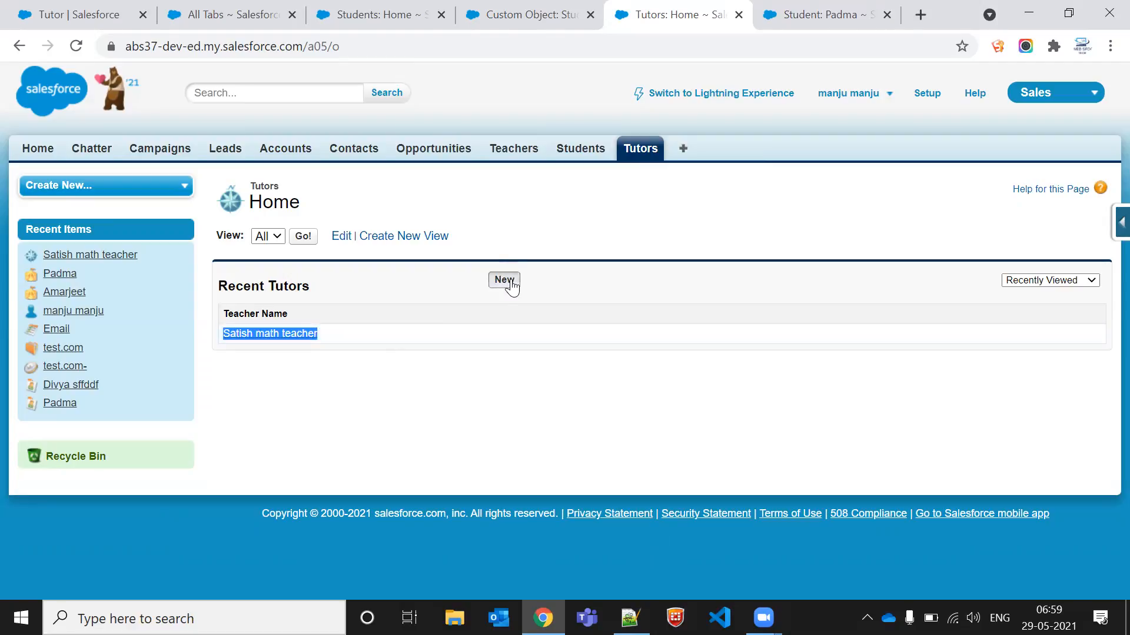
click(19, 46)
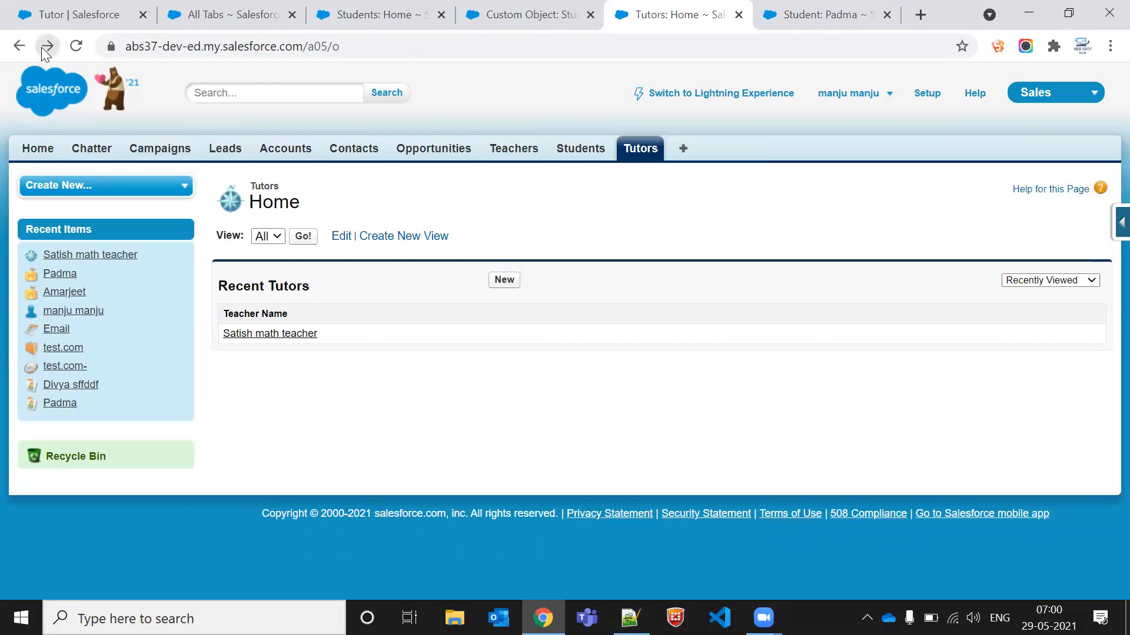
click(46, 47)
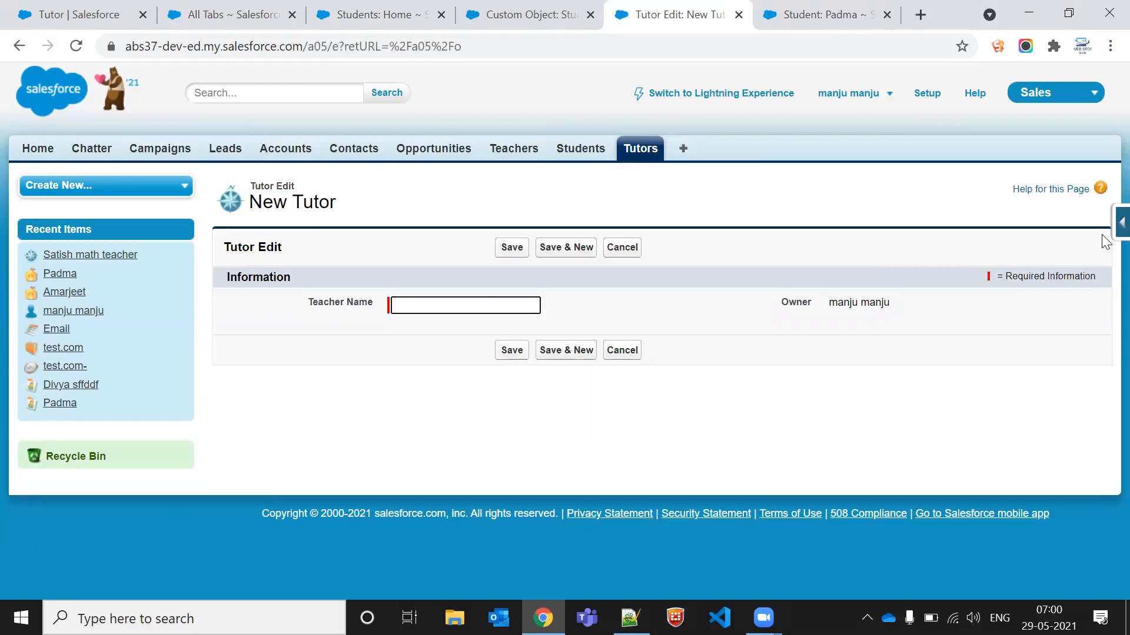
click(1121, 222)
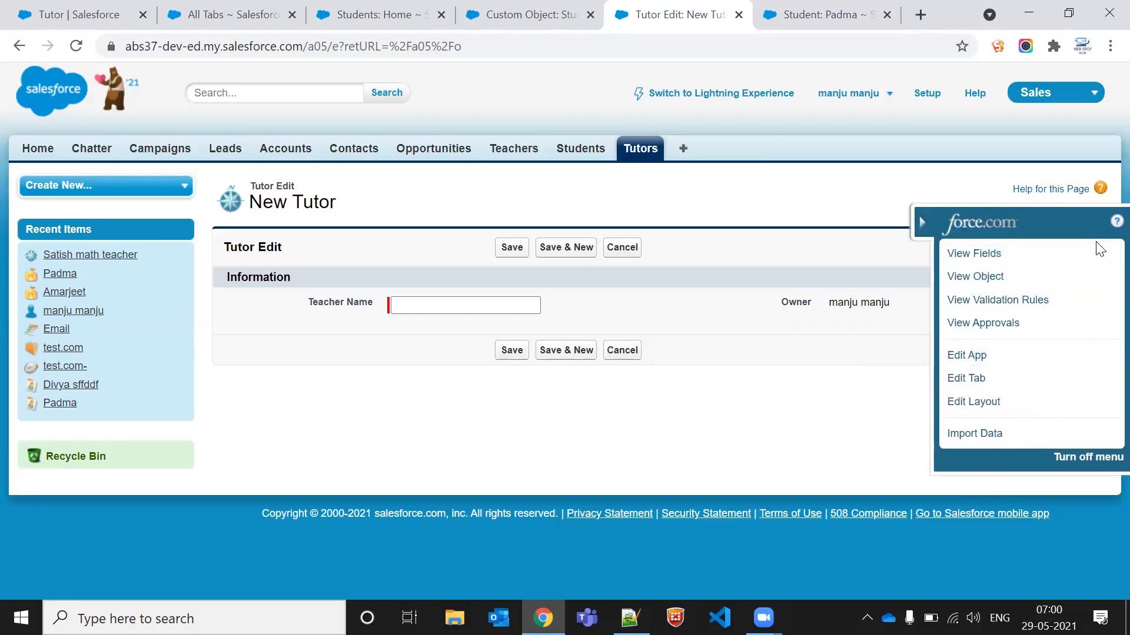
mouse_move(1100, 253)
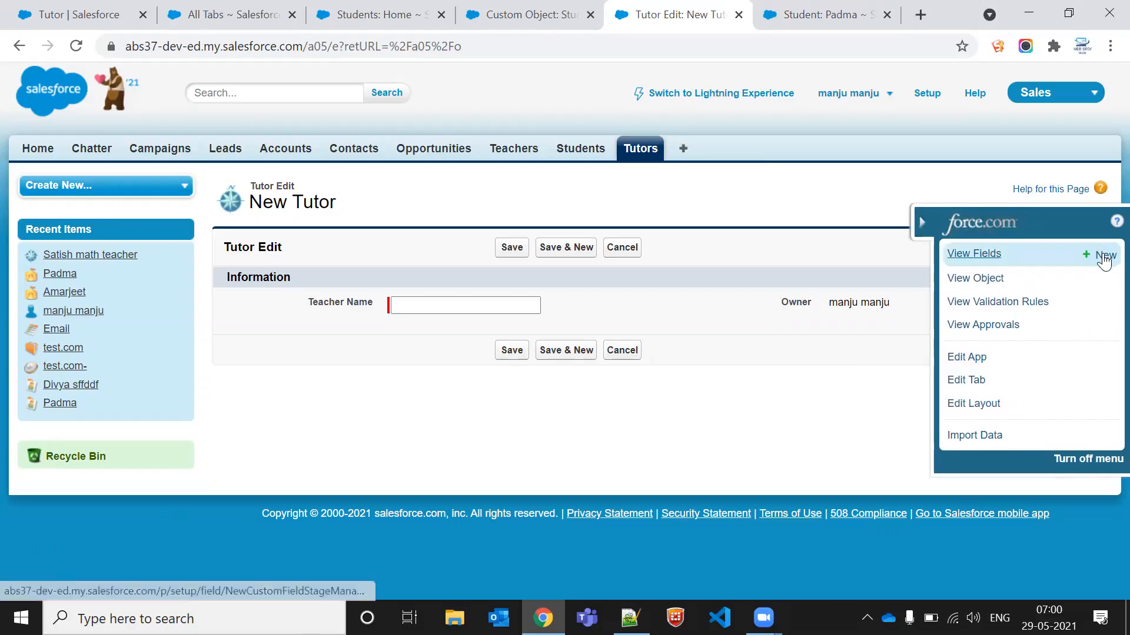
click(1102, 257)
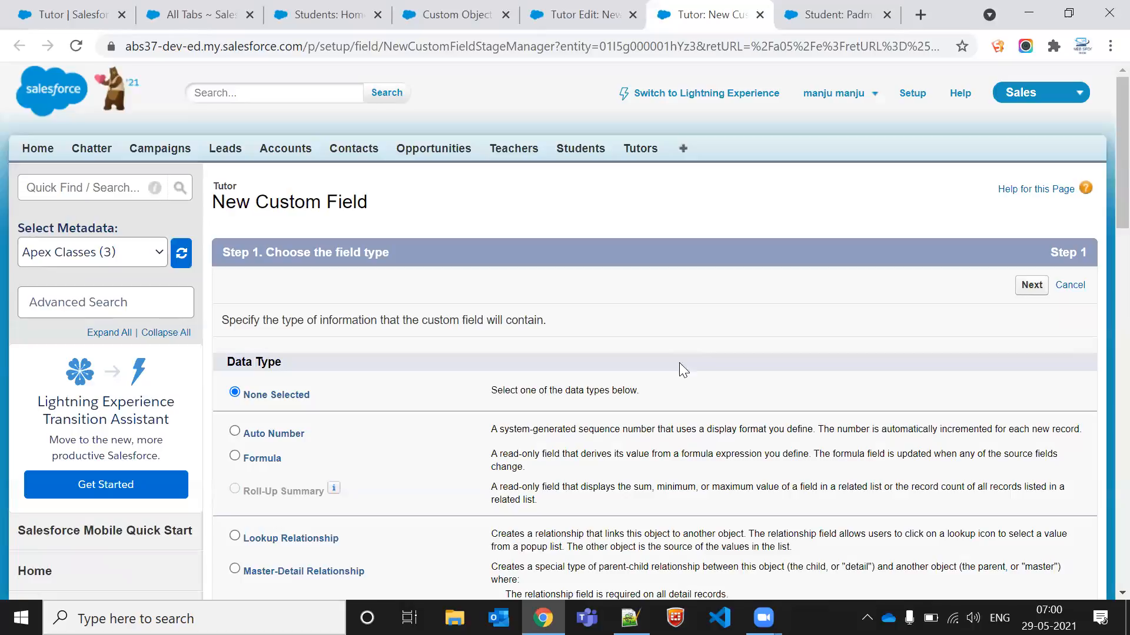
scroll(682, 370, down, 6)
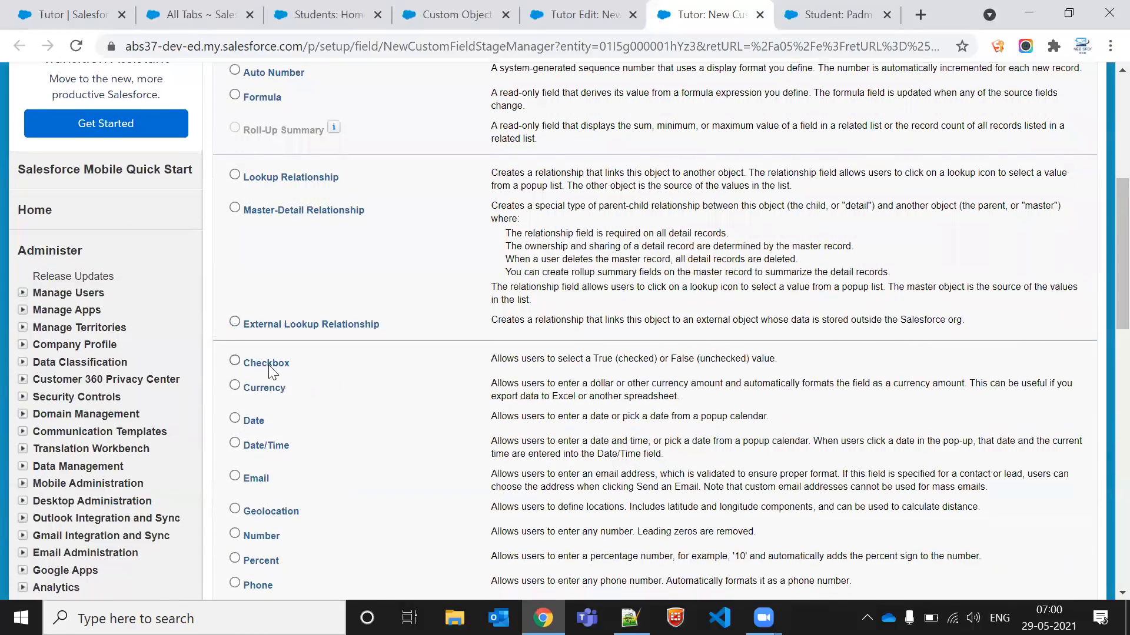
scroll(252, 445, down, 3)
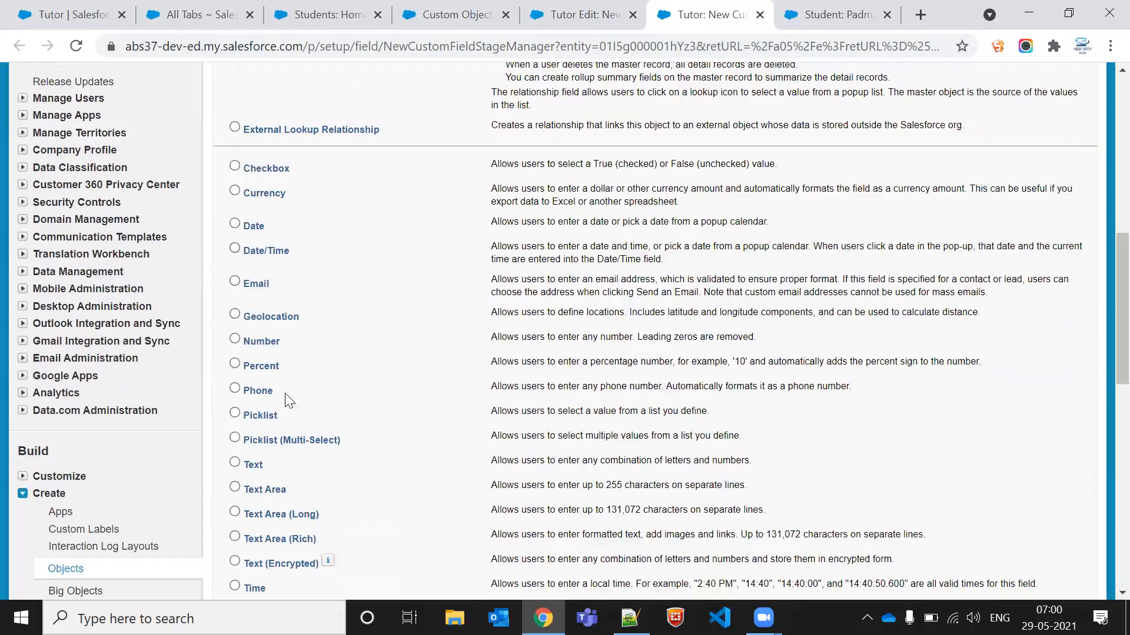
scroll(290, 332, up, 10)
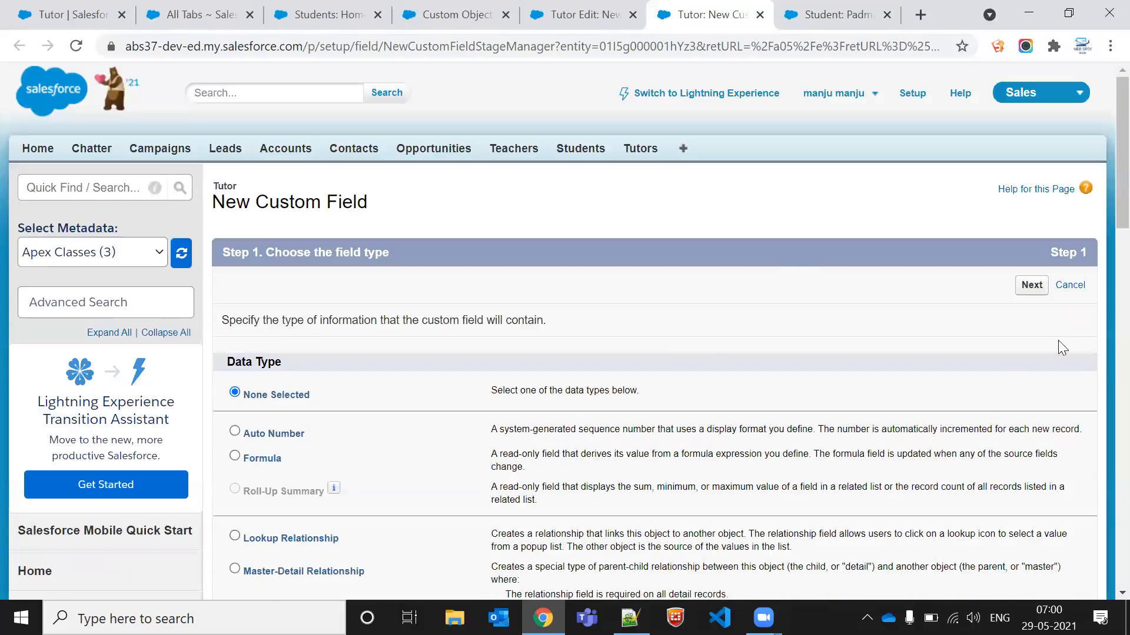
click(1071, 285)
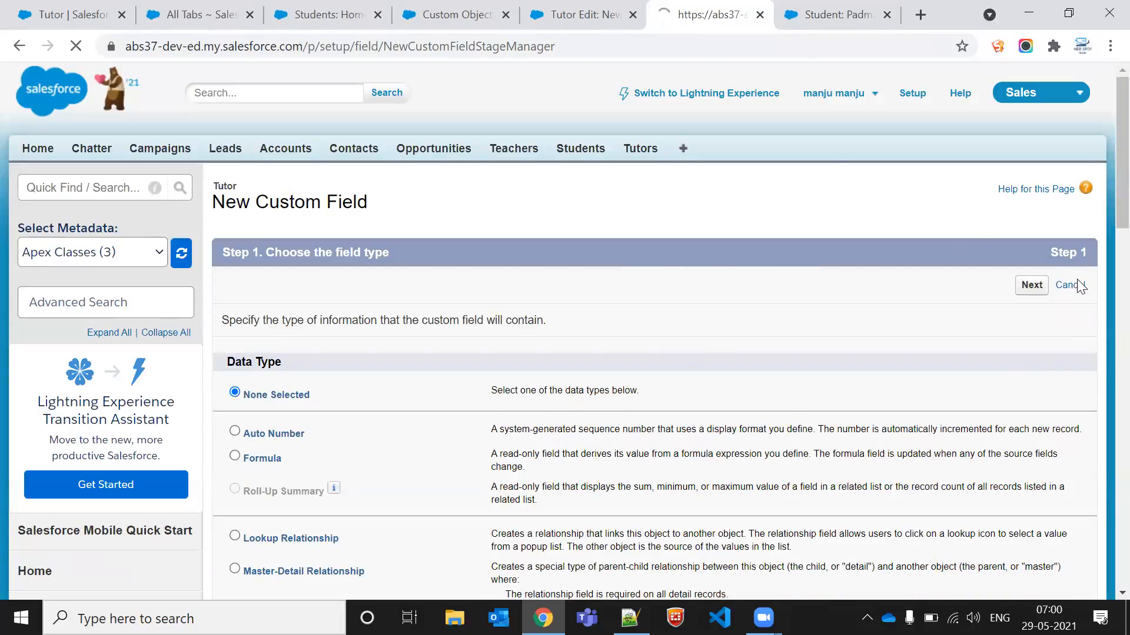
Step: Open the math teacher's Tutor record from the student's Tutor link and delete it
click(594, 13)
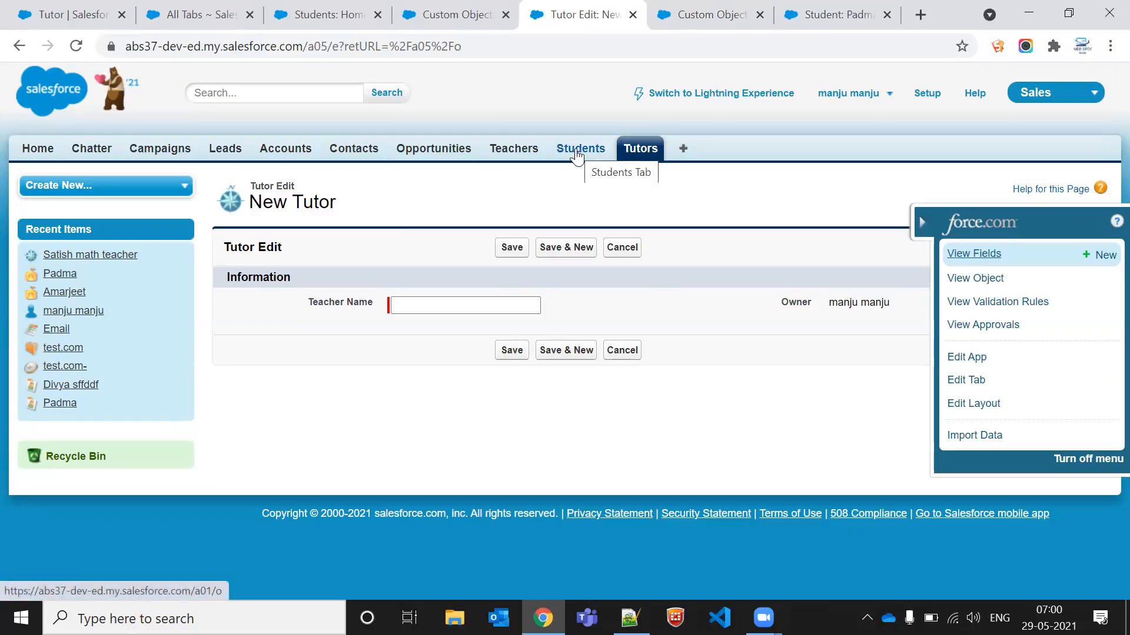
click(577, 153)
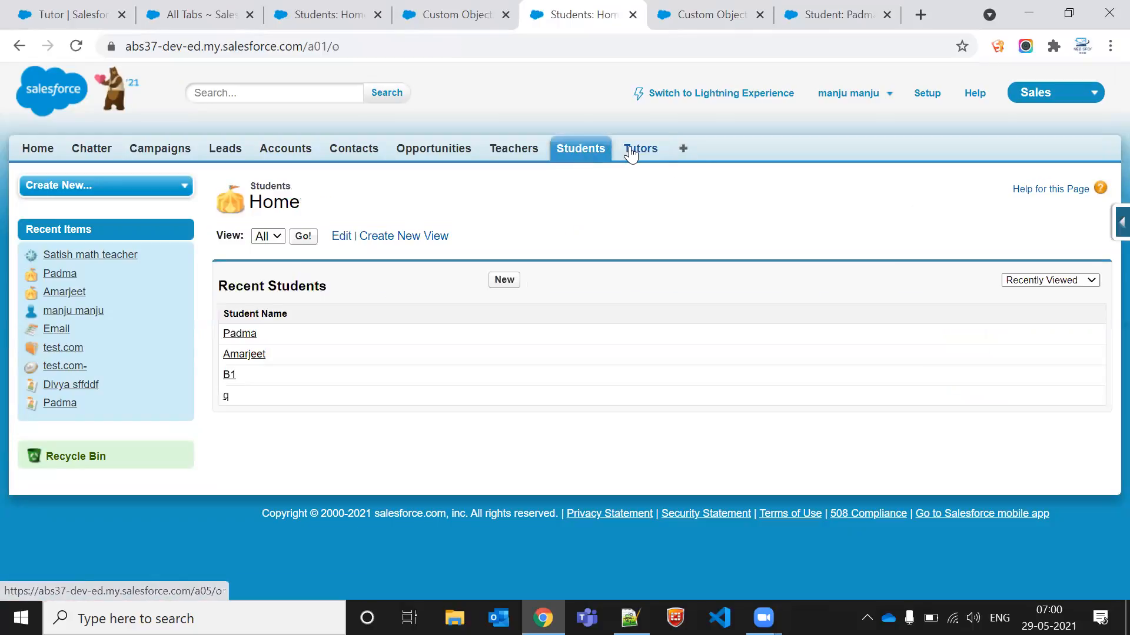
click(679, 24)
click(759, 15)
click(699, 13)
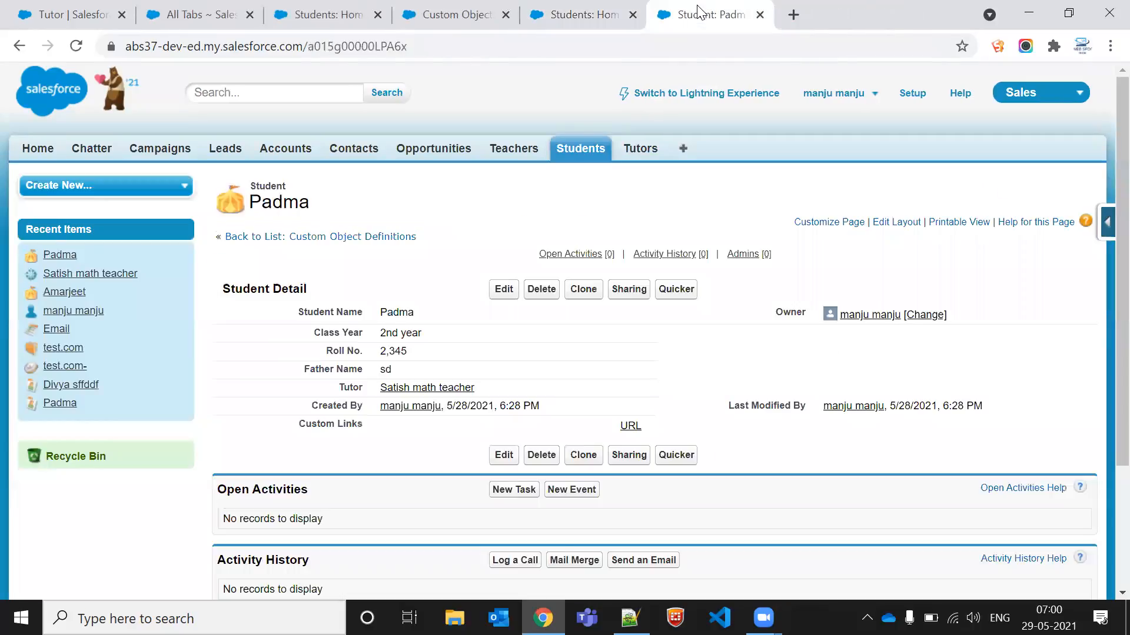
drag(698, 13, 532, 12)
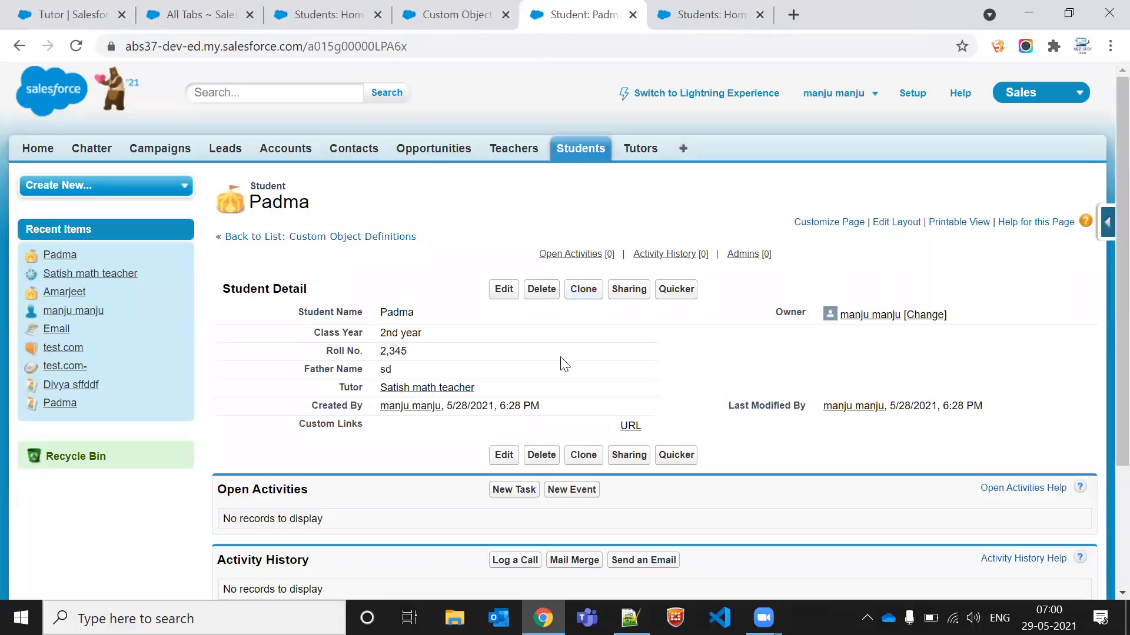
click(419, 387)
click(821, 15)
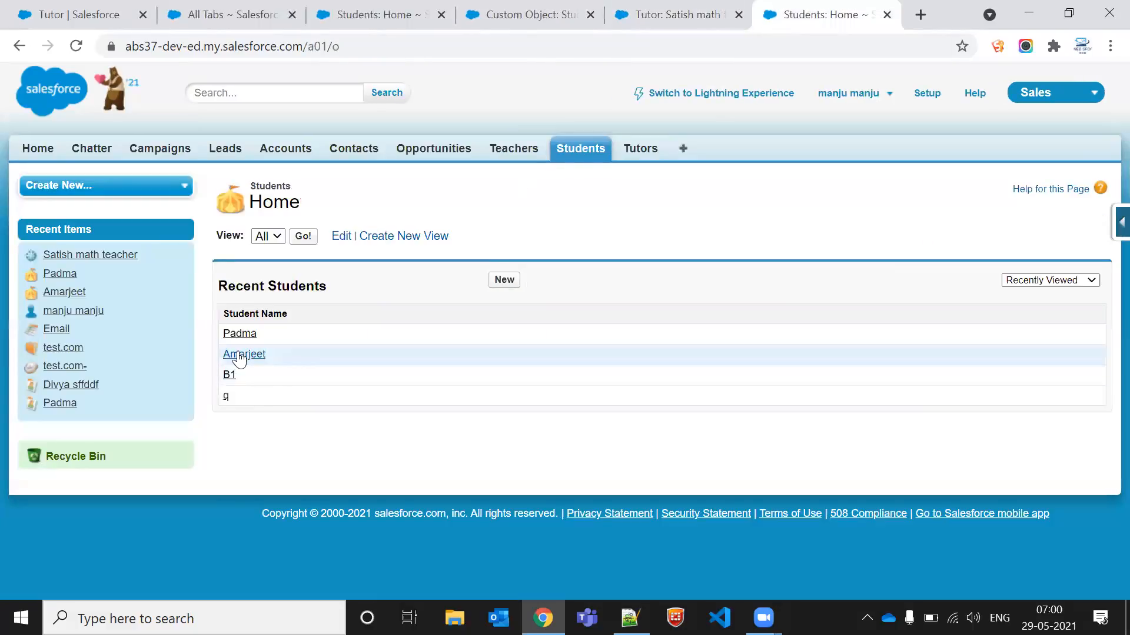
click(663, 8)
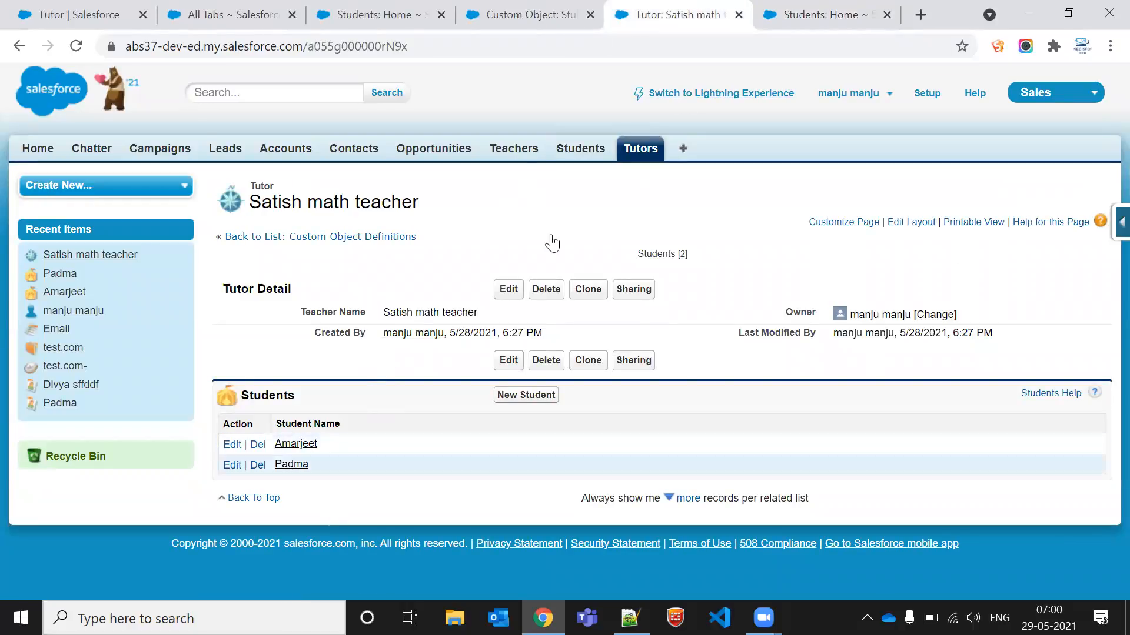
click(546, 289)
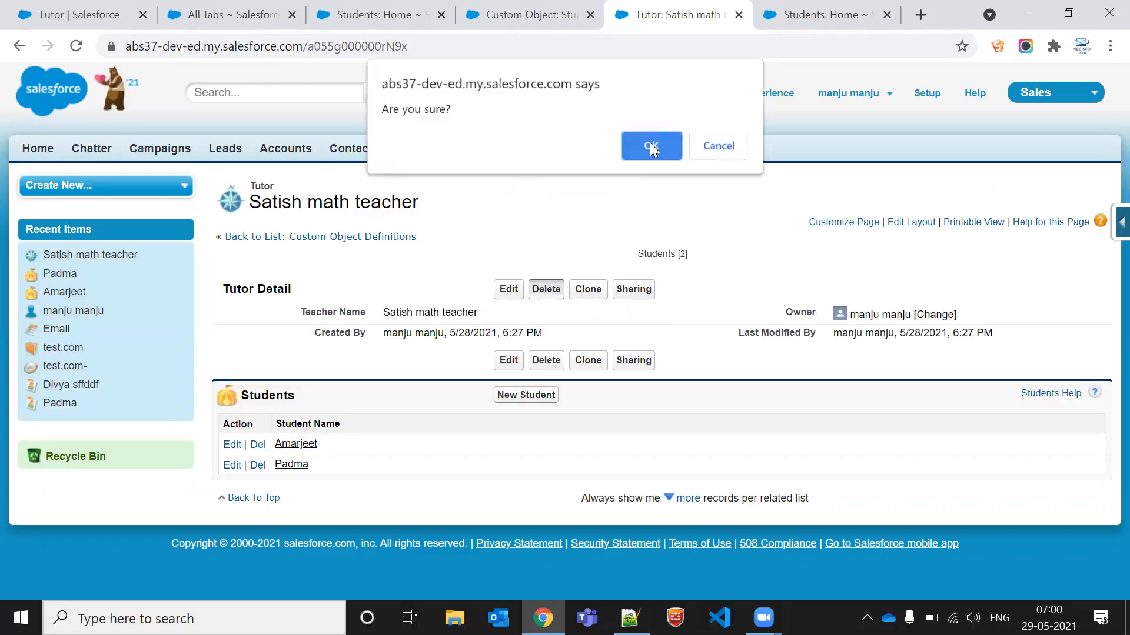
click(651, 144)
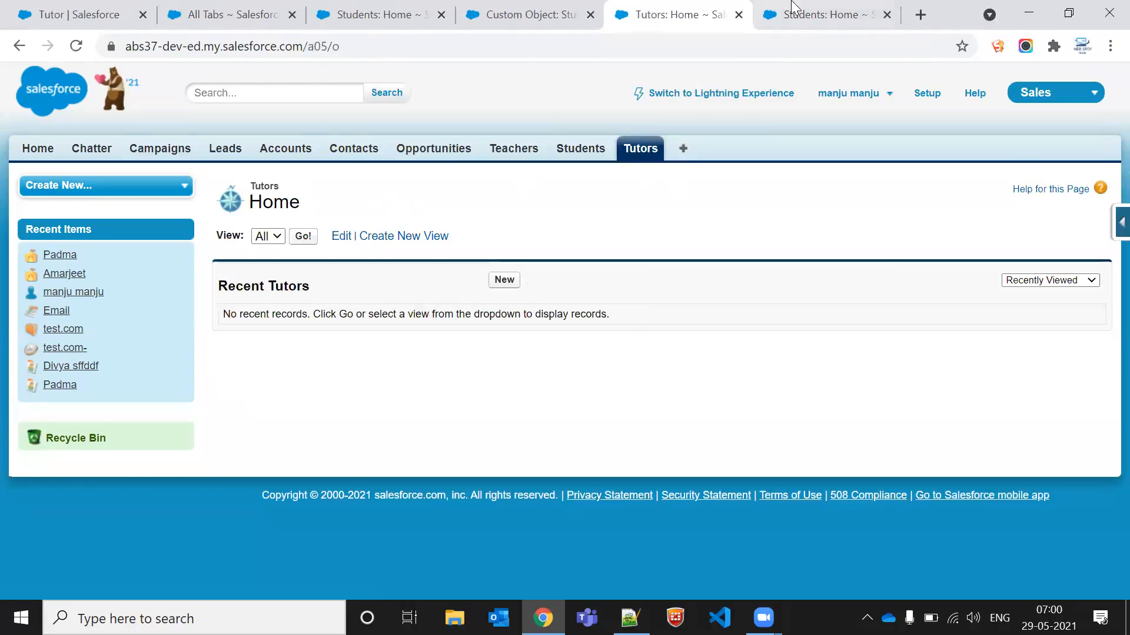
Step: Restore the deleted math teacher's Tutor record from the Recycle Bin
click(793, 8)
key(F5)
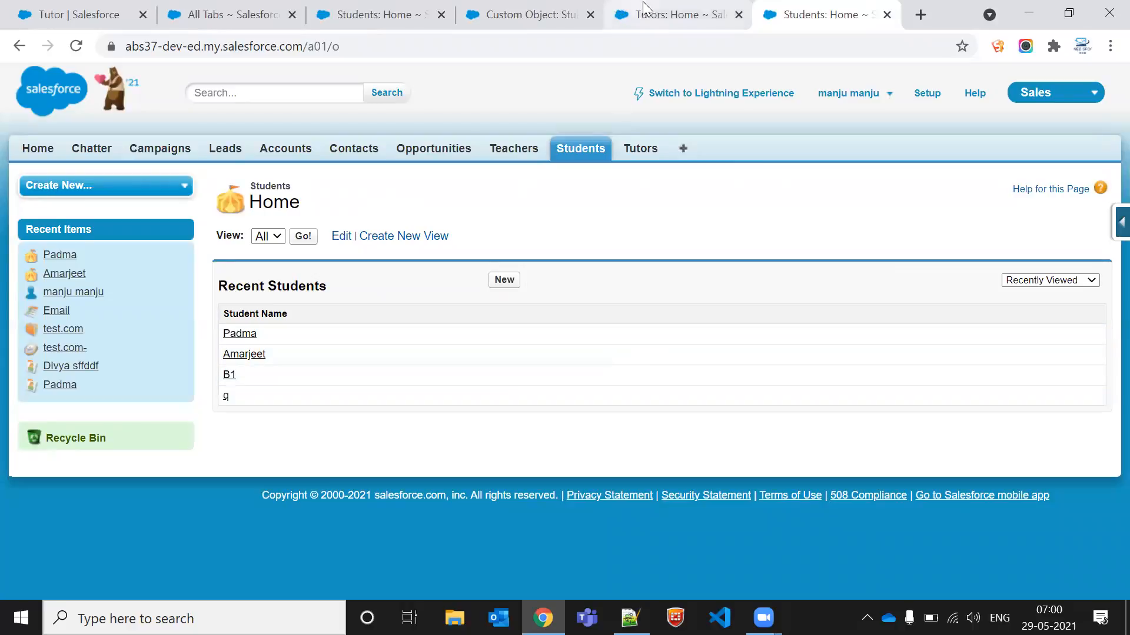
middle_click(56, 439)
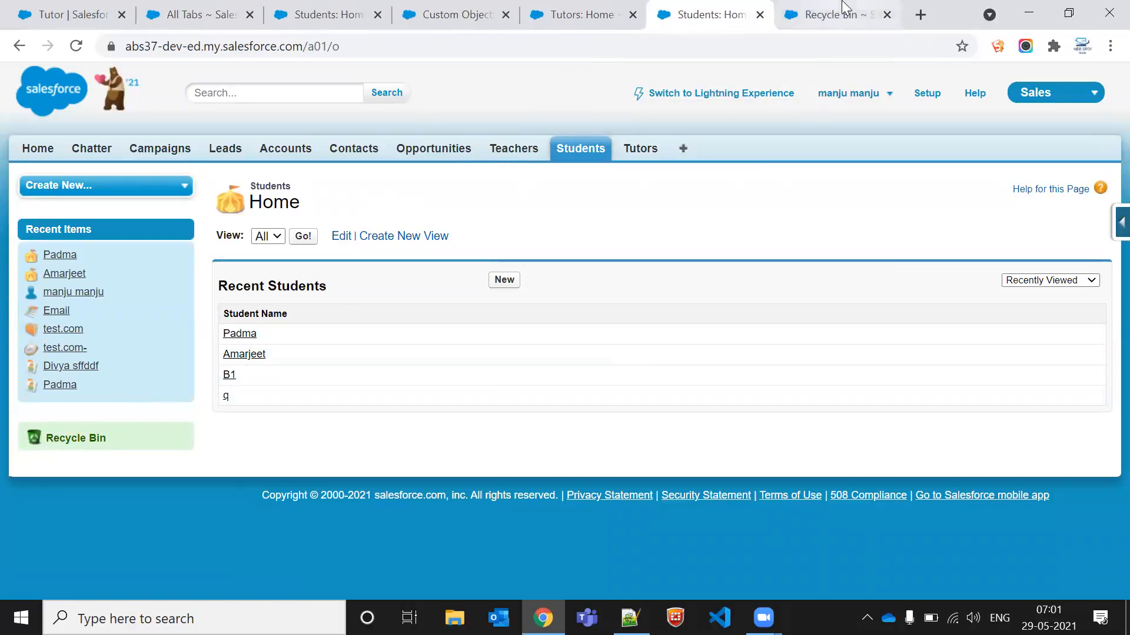
click(824, 14)
click(226, 352)
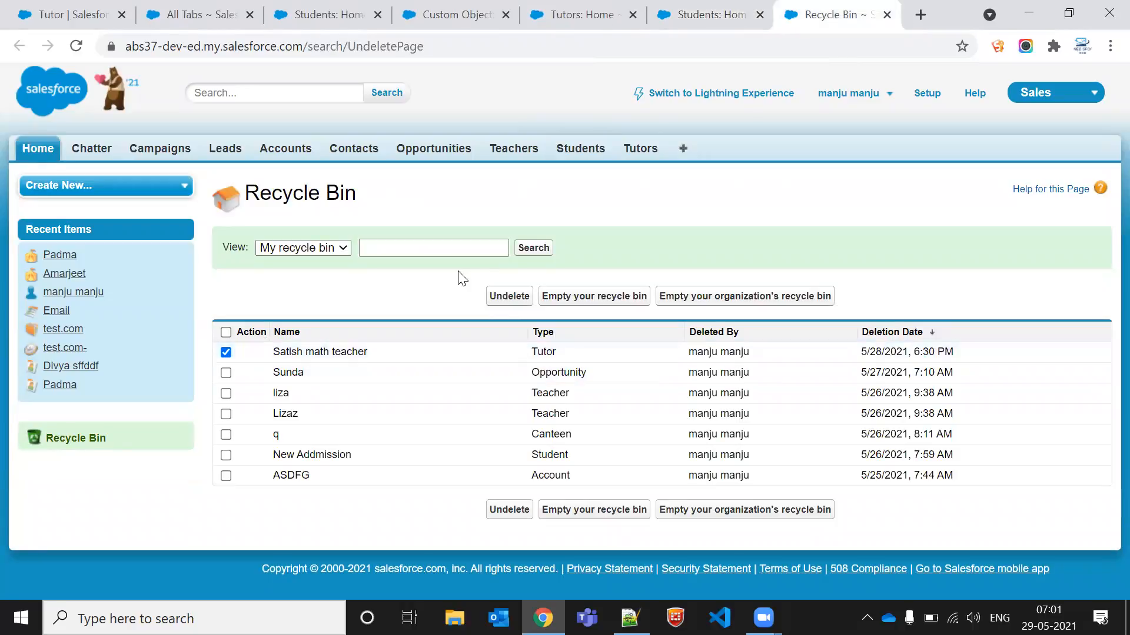
click(501, 297)
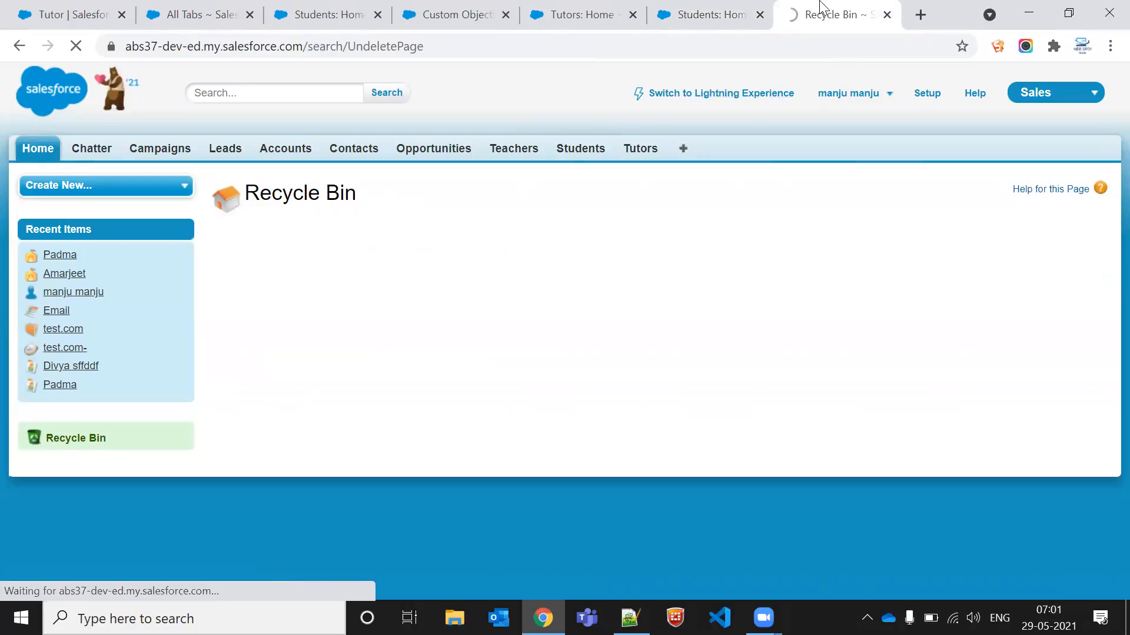
Step: Close the Recycle Bin and open the restored Satish math teacher Tutor record to check its Students list
click(887, 15)
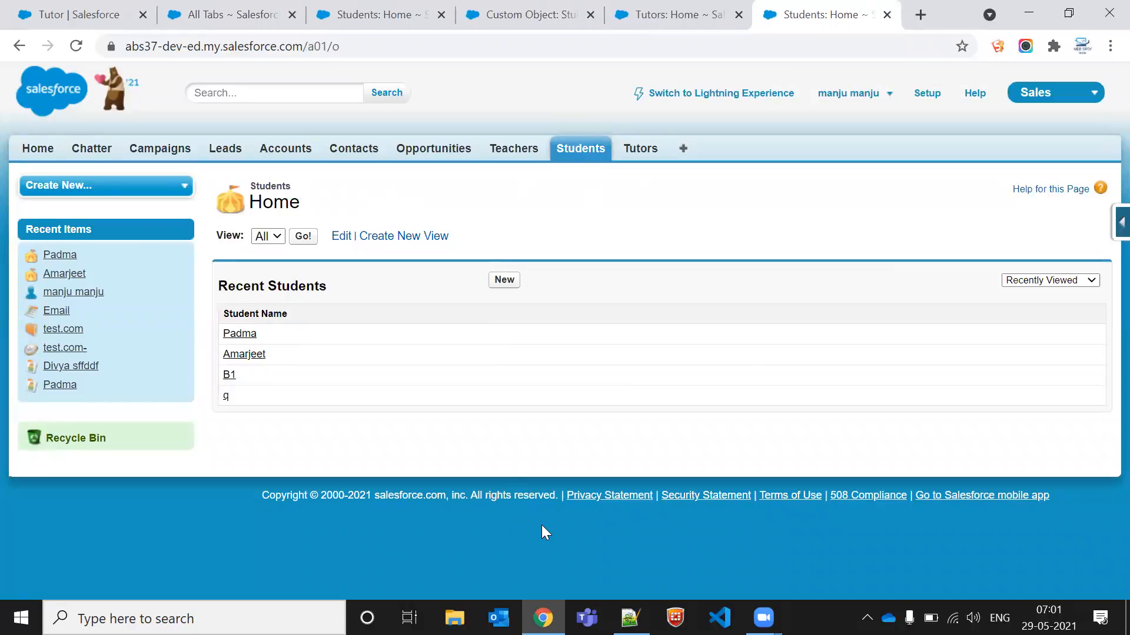
key(alt+a)
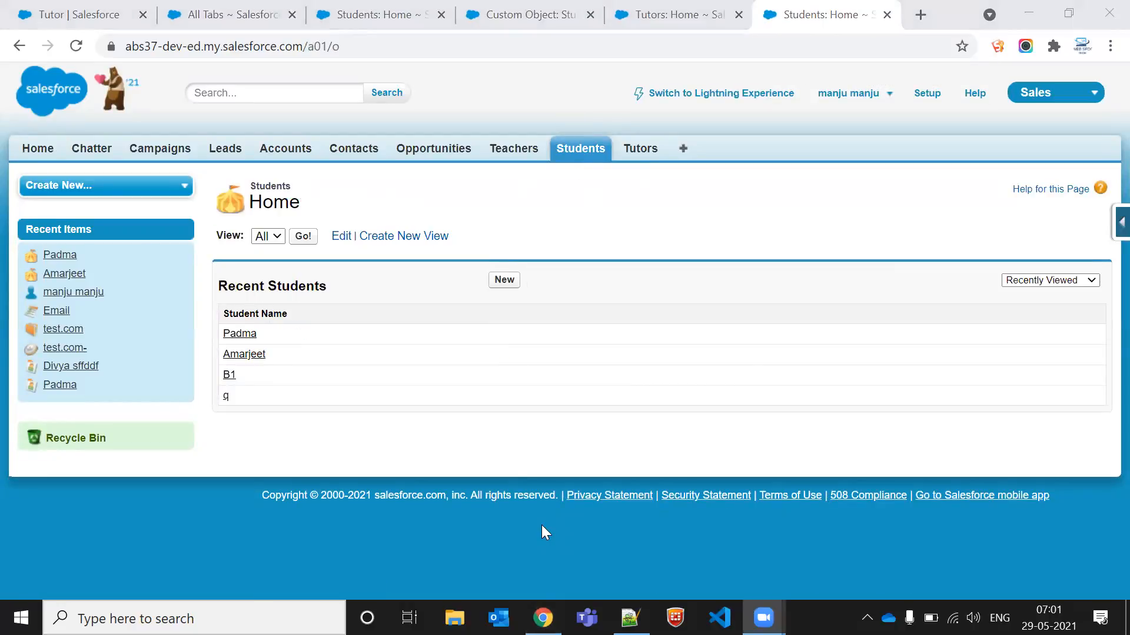
click(669, 7)
click(262, 335)
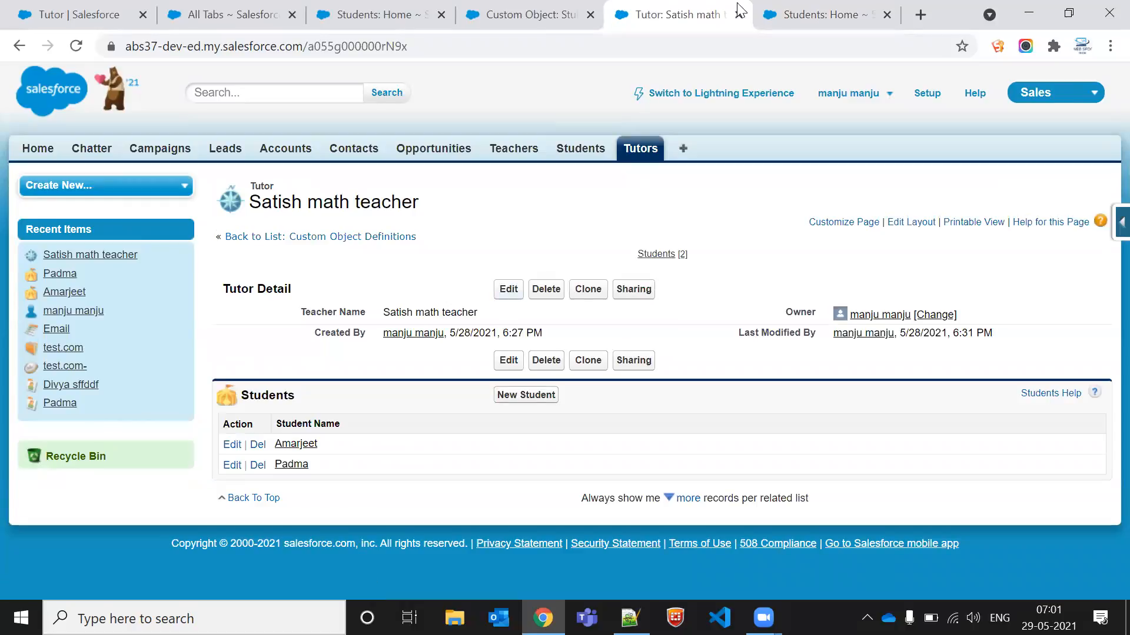
Step: Open Padma's Student record for editing and clear its Tutor field
click(783, 13)
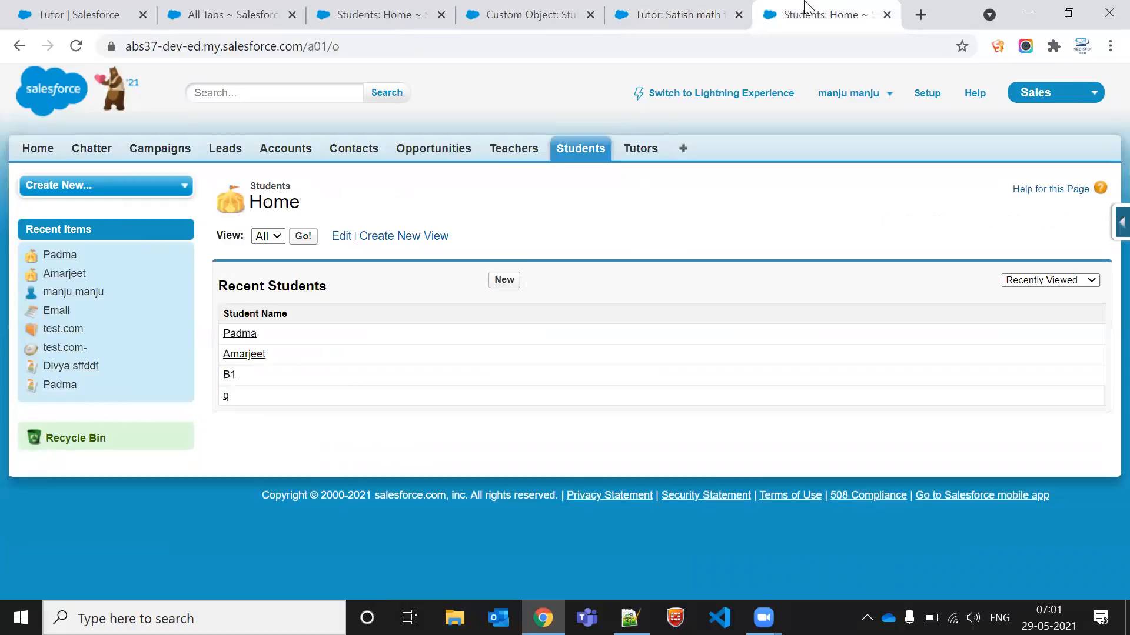
click(239, 340)
click(501, 297)
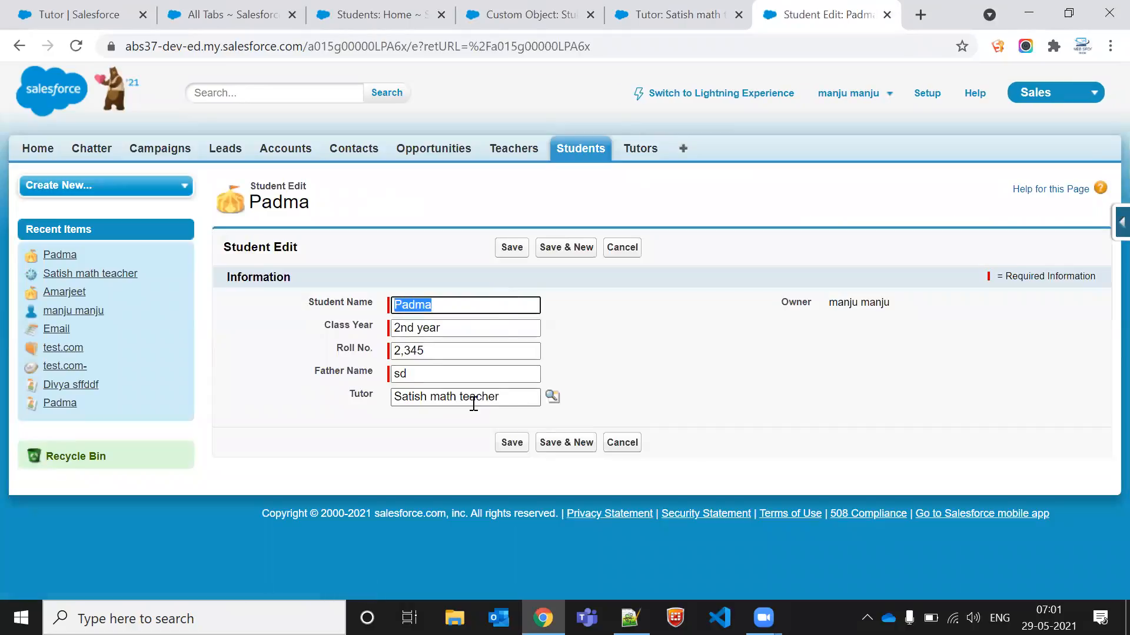
click(516, 397)
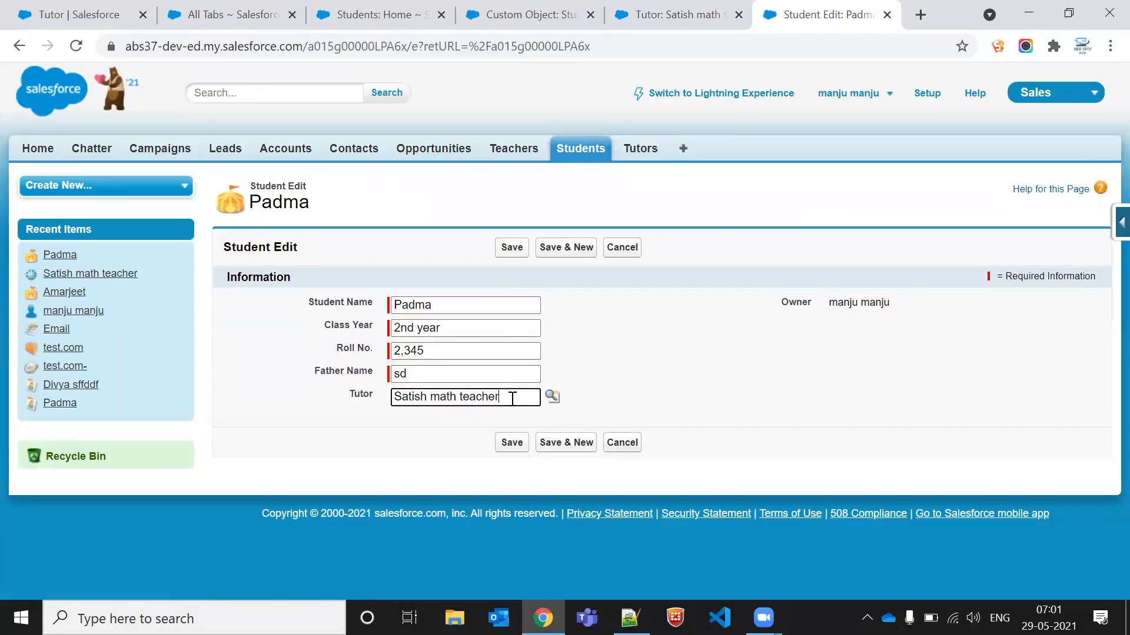
click(729, 8)
click(782, 8)
drag(501, 398, 286, 407)
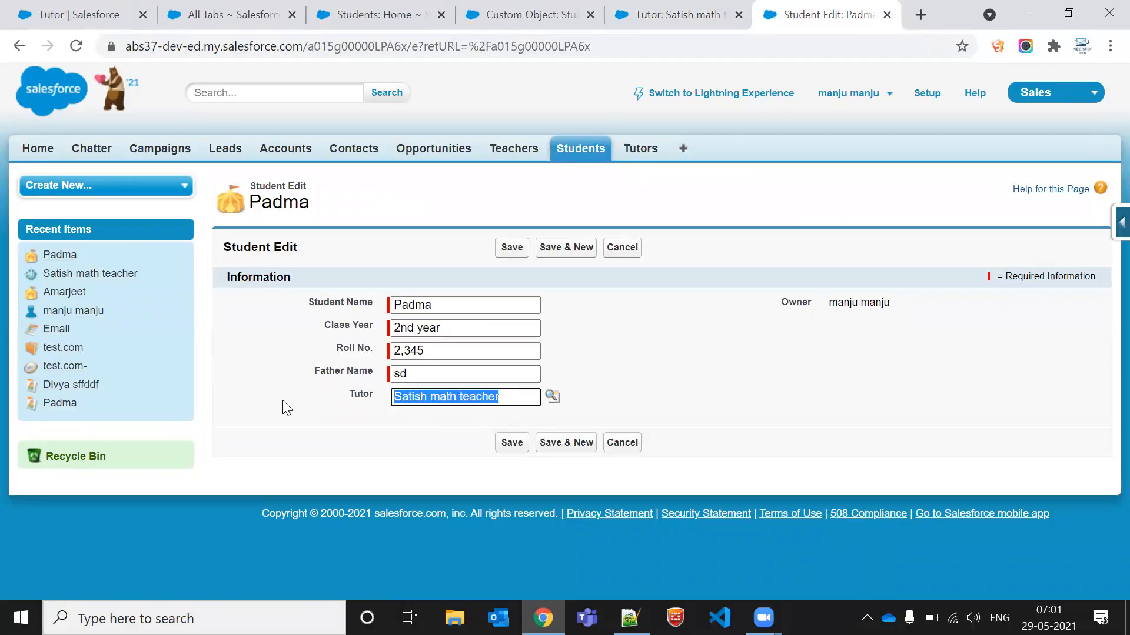
key(BackSpace)
click(581, 341)
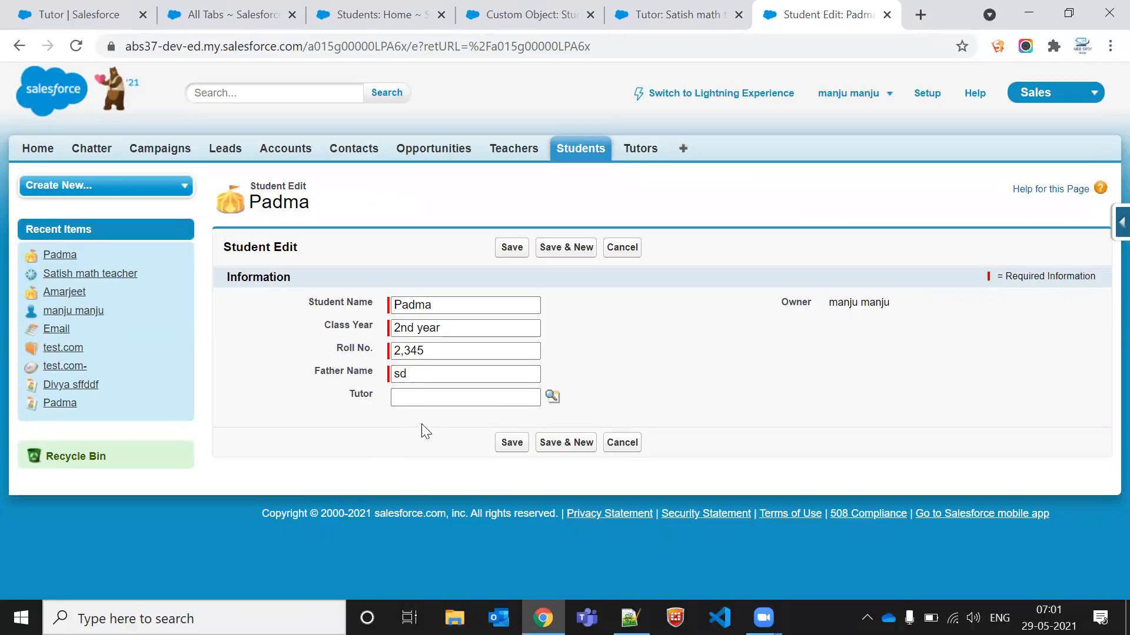
click(425, 401)
click(674, 359)
click(459, 400)
click(624, 345)
click(671, 13)
click(794, 12)
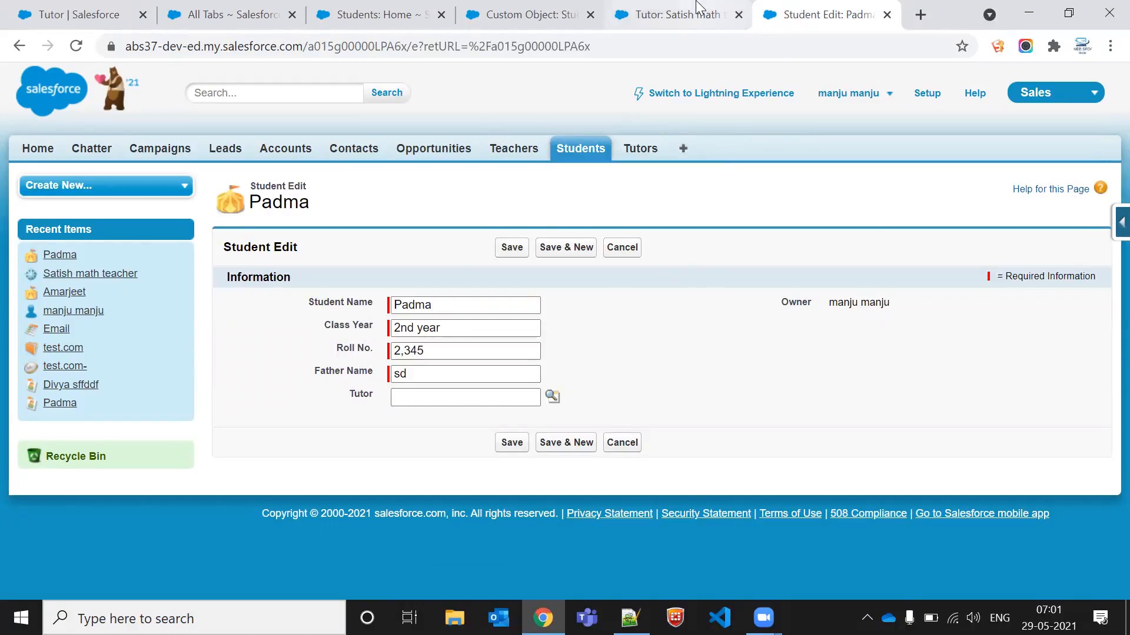
click(671, 13)
click(800, 13)
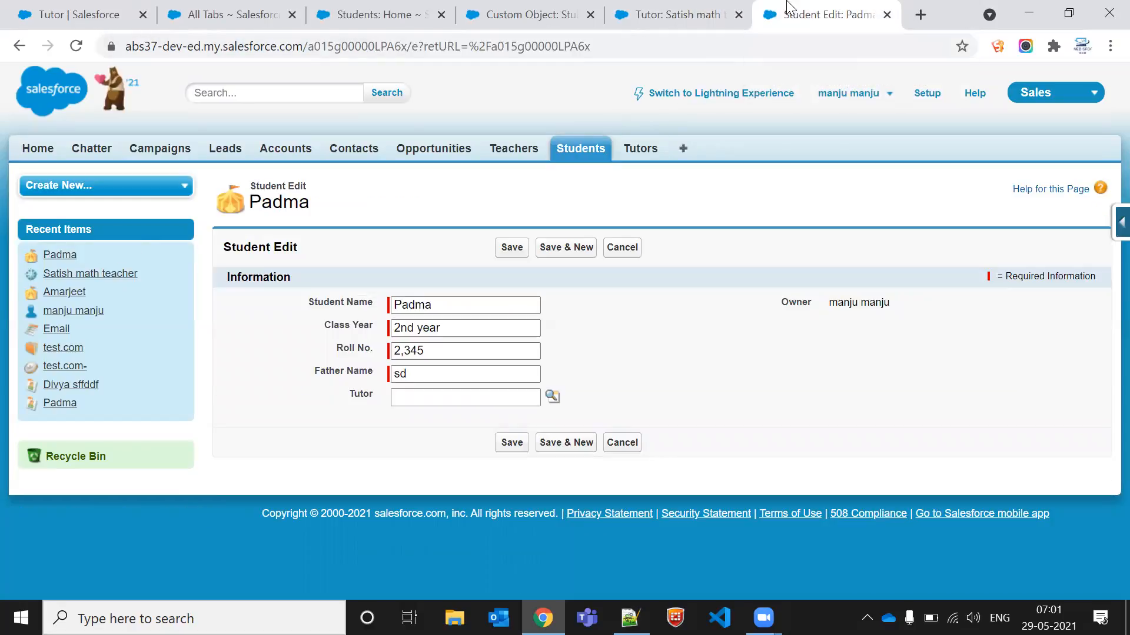
click(671, 8)
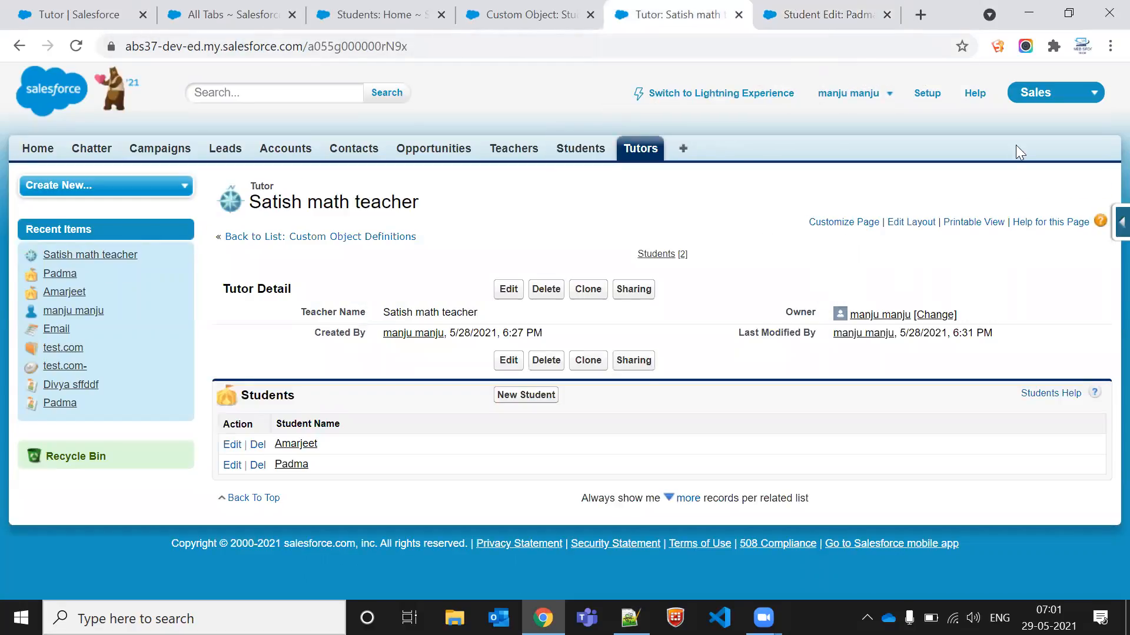
key(ctrl+Tab)
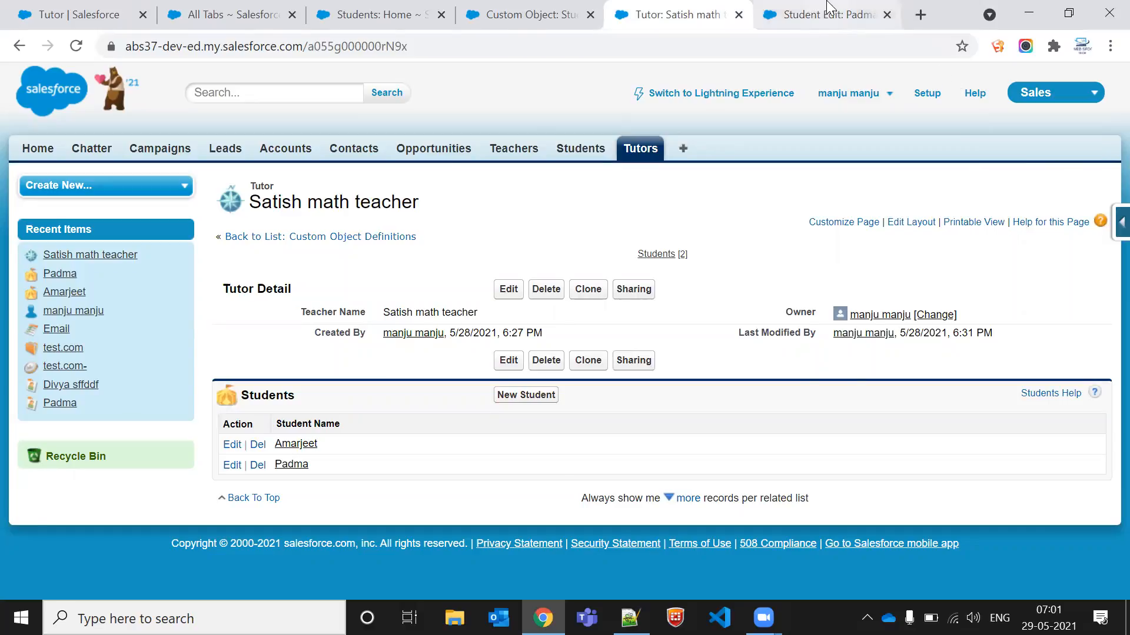
Step: Open the Student object's field definitions from the developer menu and review them
click(1120, 224)
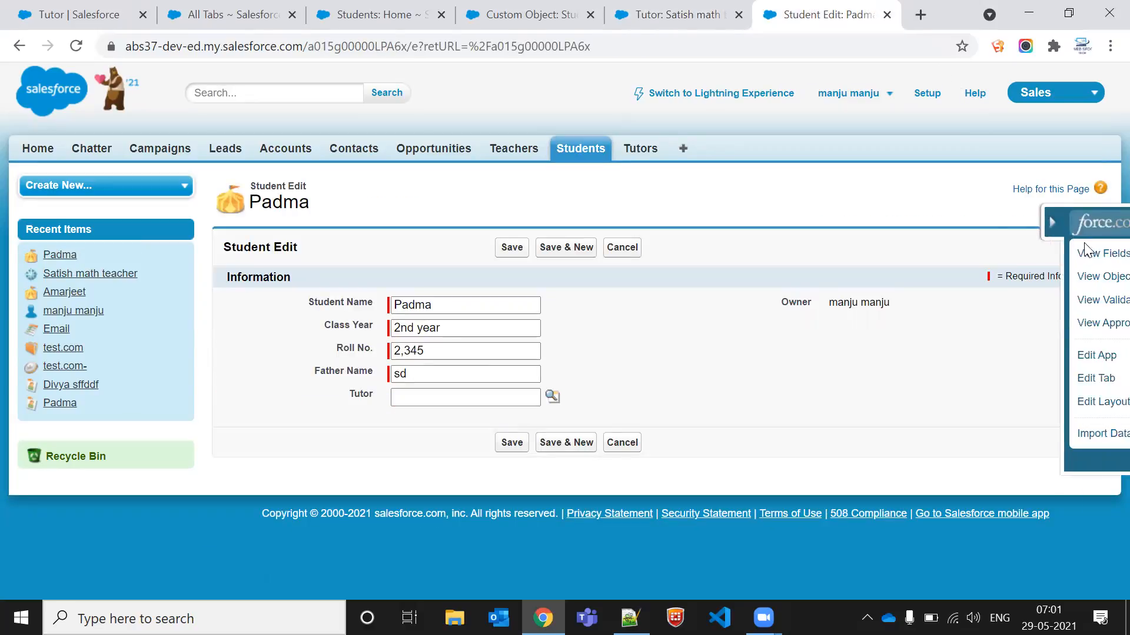
click(968, 253)
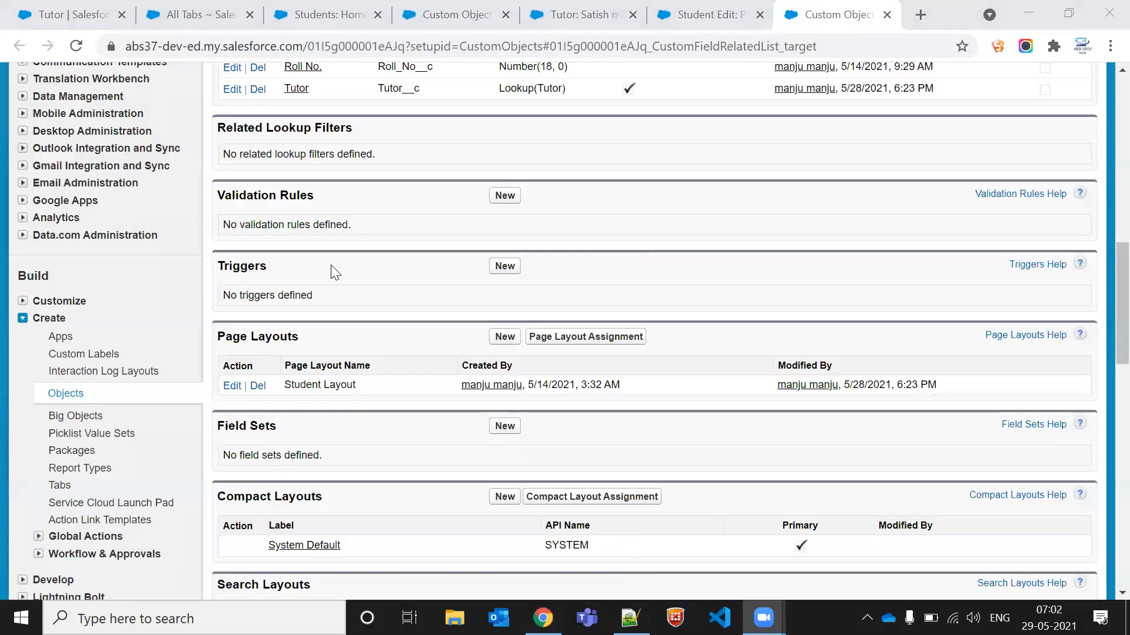
scroll(496, 277, up, 4)
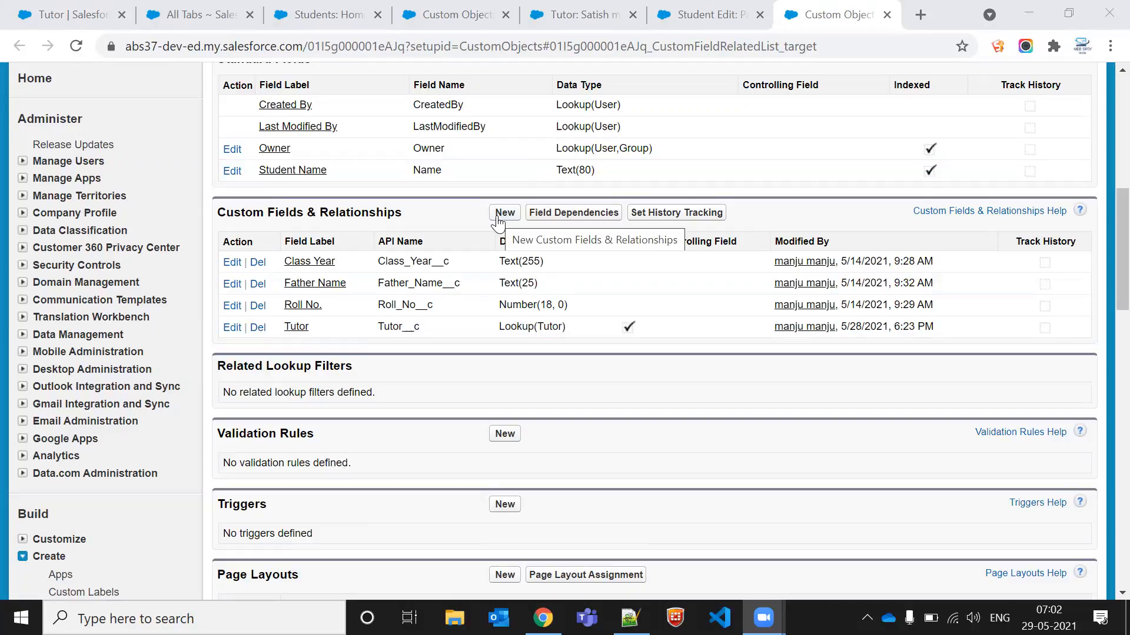
scroll(498, 223, up, 8)
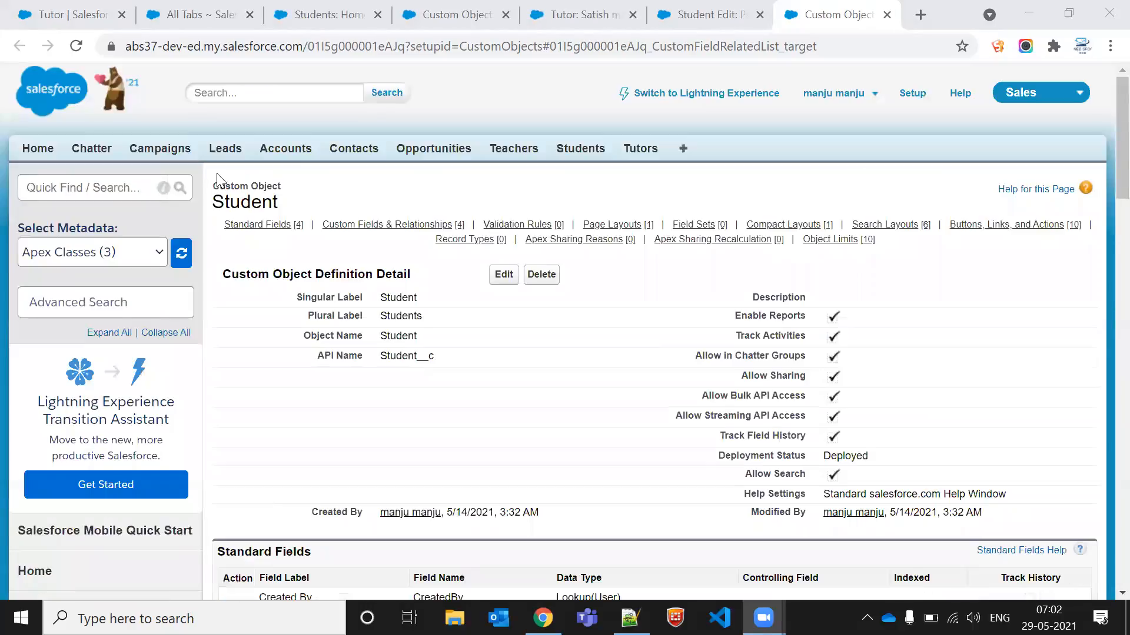
Step: Leave the unsaved Student edit and open Amarjeet's Student record
click(741, 7)
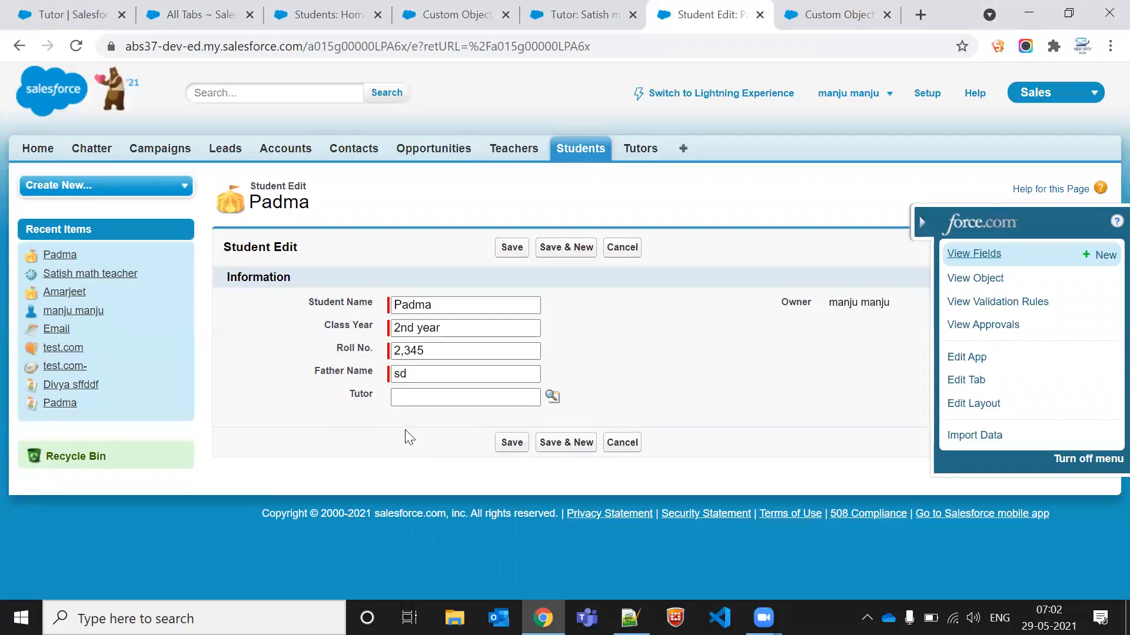
click(921, 222)
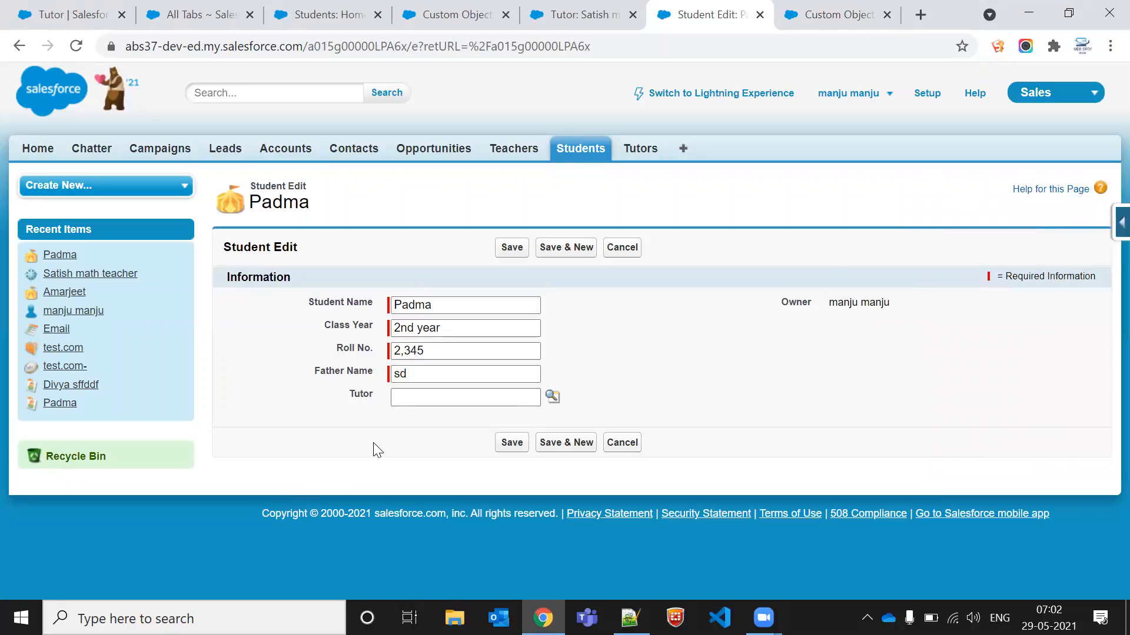
click(575, 152)
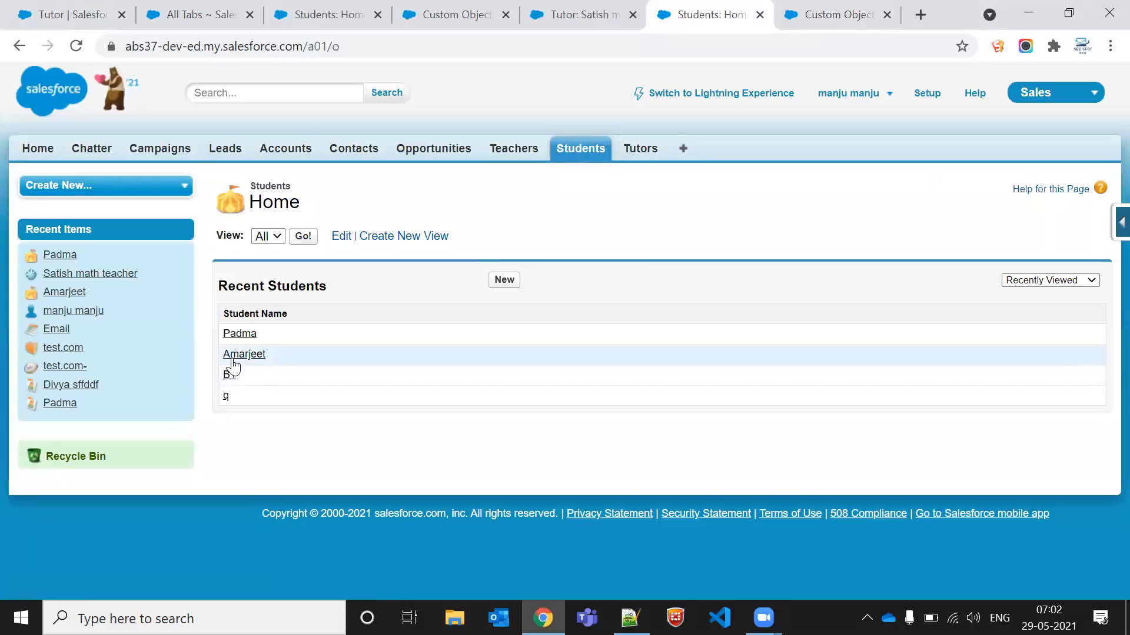
click(233, 360)
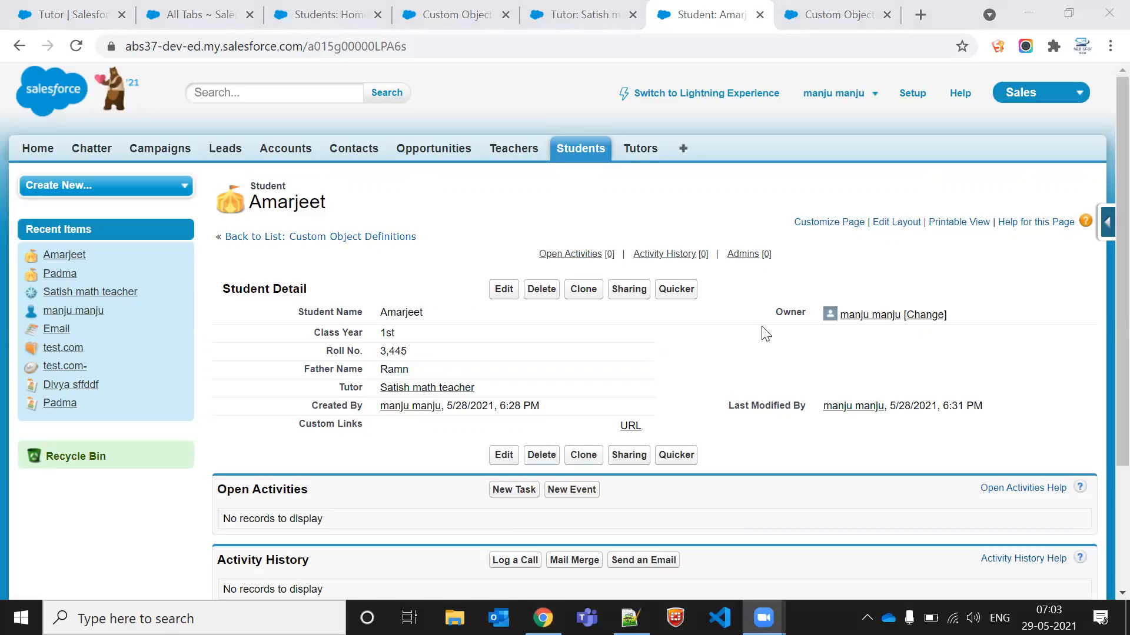
Step: Start a new custom field on the Student object with the Master-Detail Relationship data type
click(885, 2)
scroll(515, 372, down, 6)
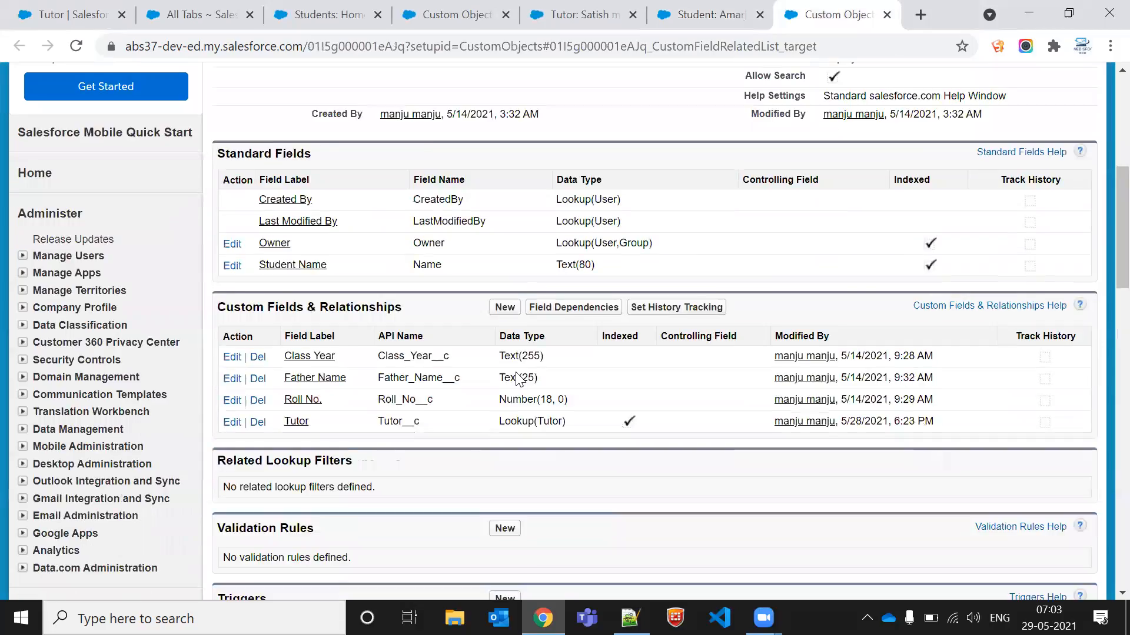
click(502, 214)
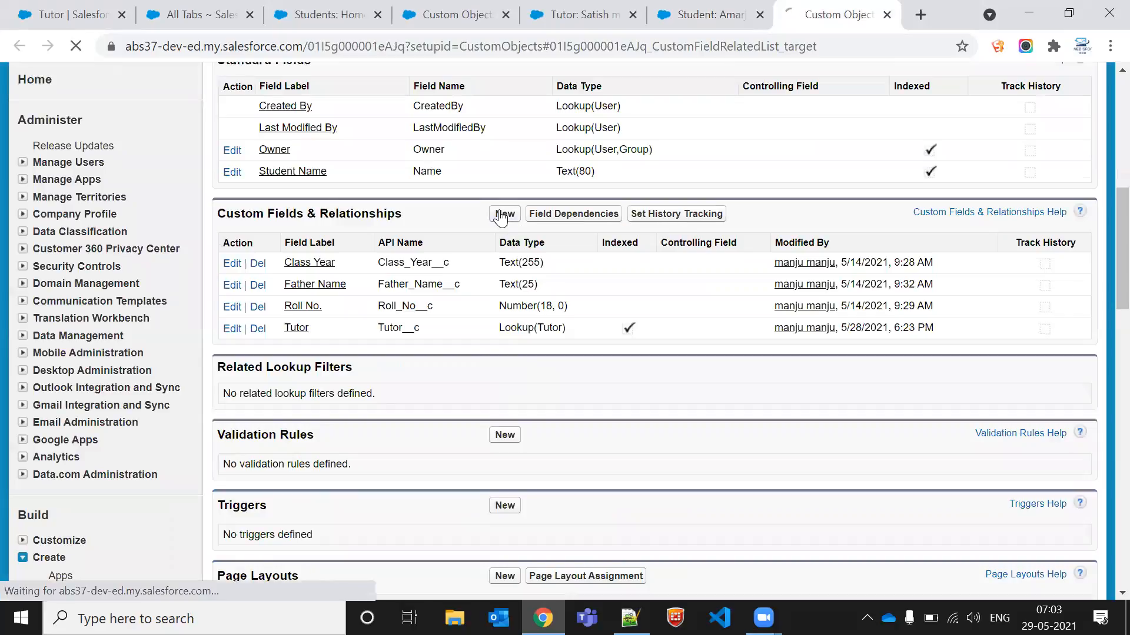
scroll(368, 246, down, 5)
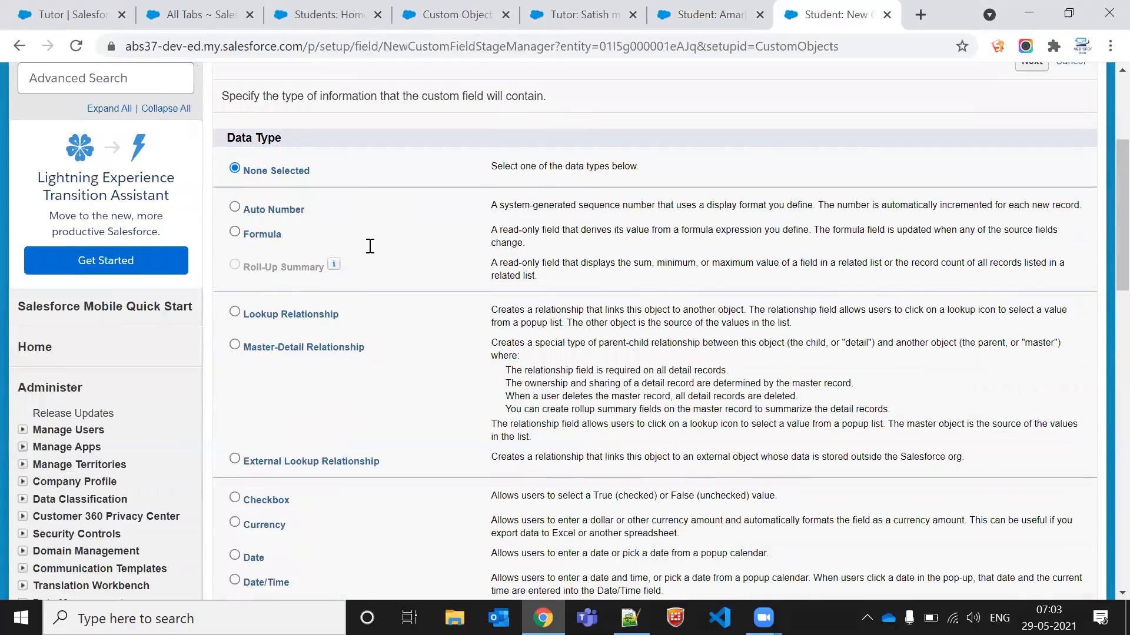
click(297, 328)
scroll(711, 403, down, 8)
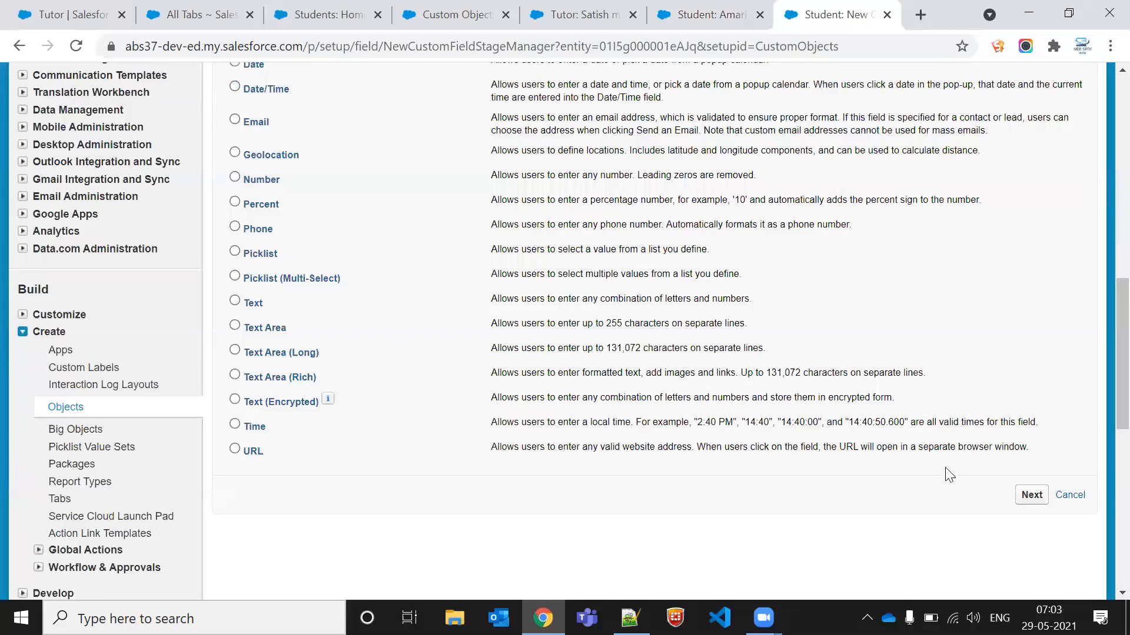
click(1033, 472)
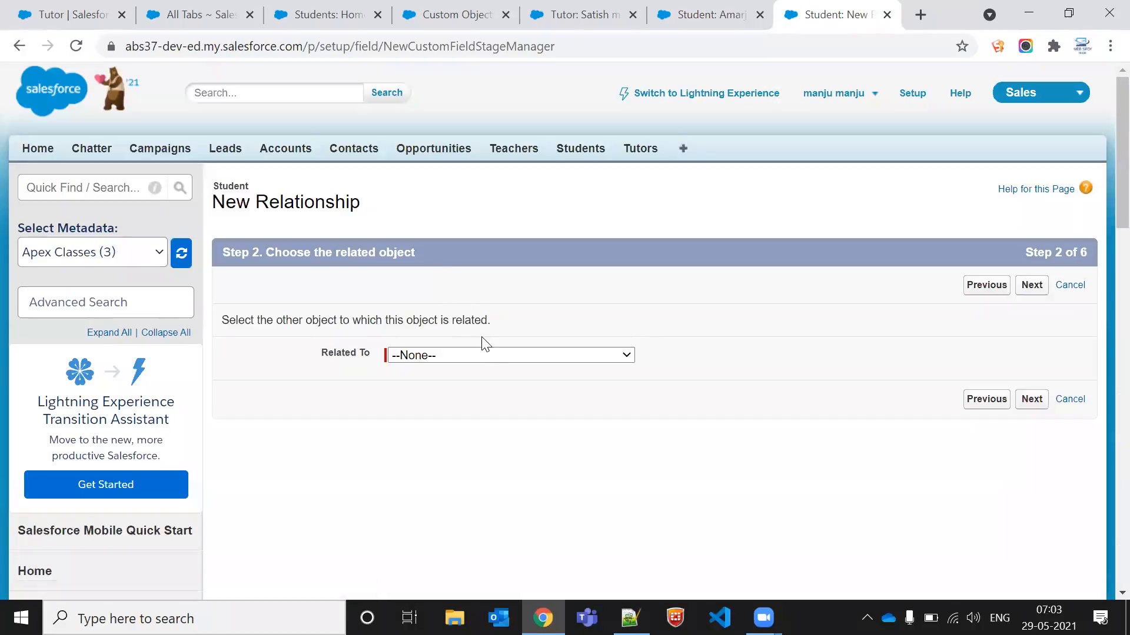
Step: Relate the master-detail field to Tutor and label it Tutor1
click(496, 355)
key(t)
key(t)
key(t)
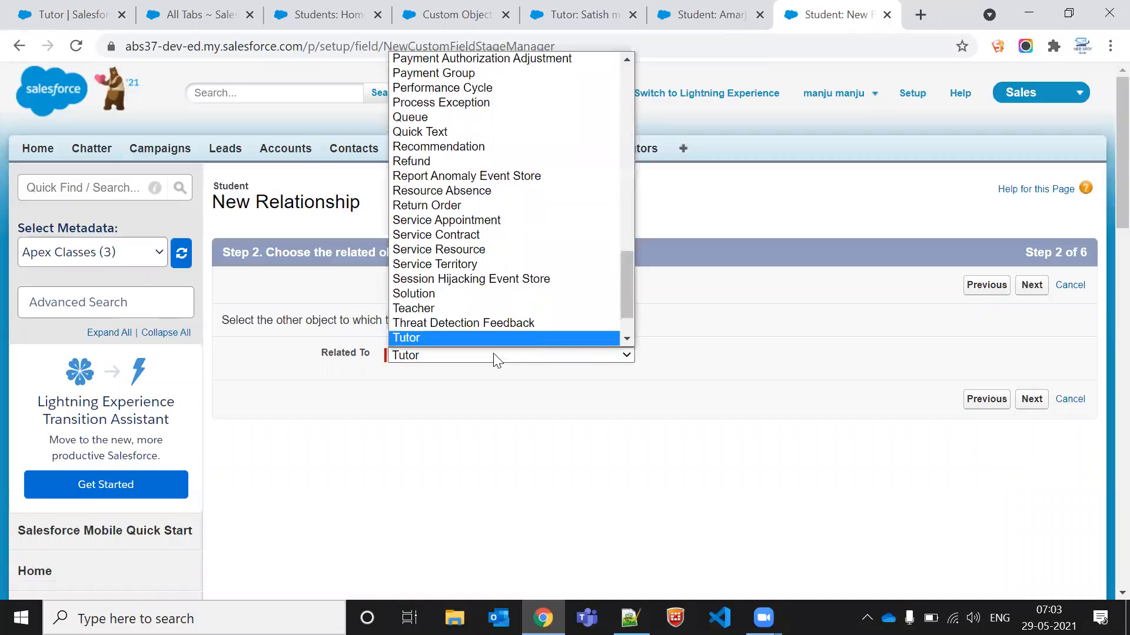
key(Return)
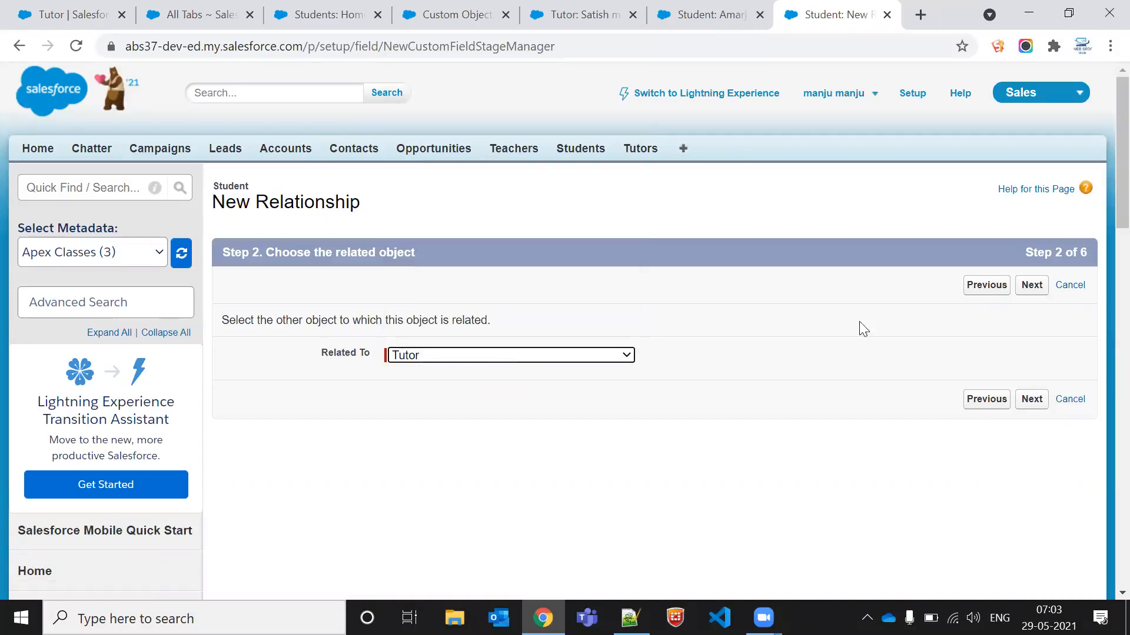
click(1027, 404)
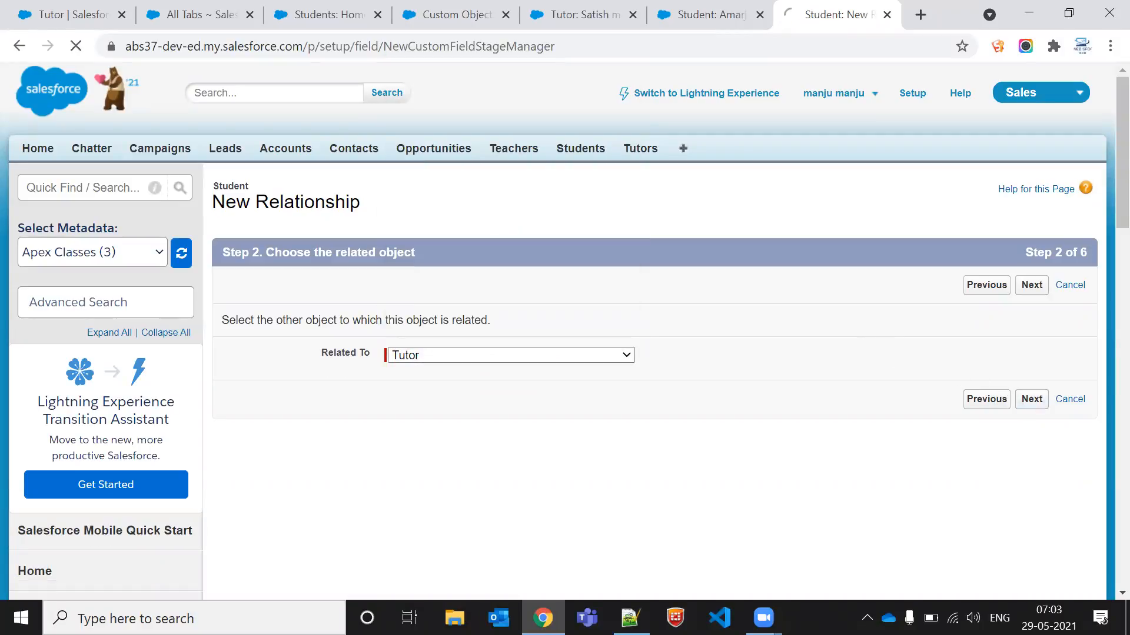
click(439, 322)
text(1)
click(629, 330)
click(1040, 291)
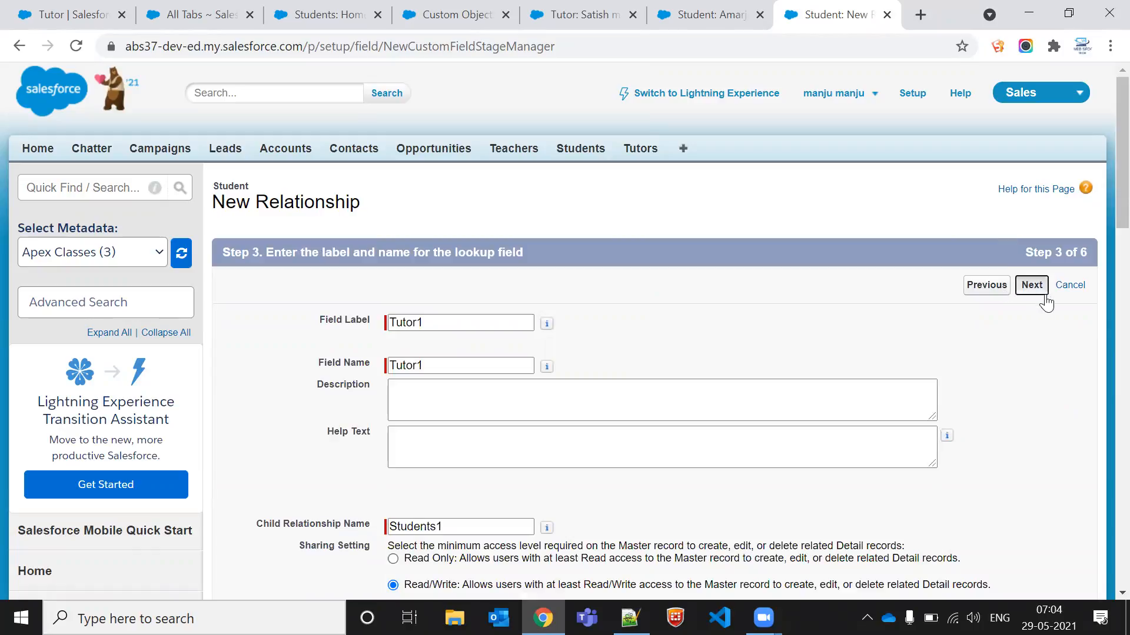
Step: Accept the remaining wizard defaults and try to save the Tutor1 master-detail field
click(1043, 294)
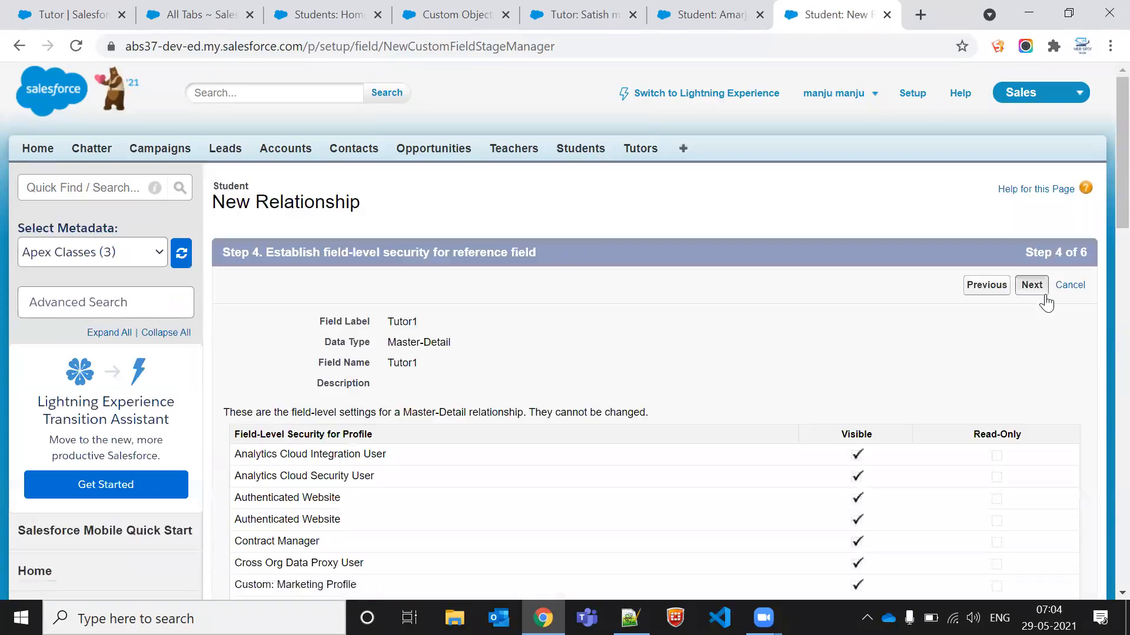
click(1045, 297)
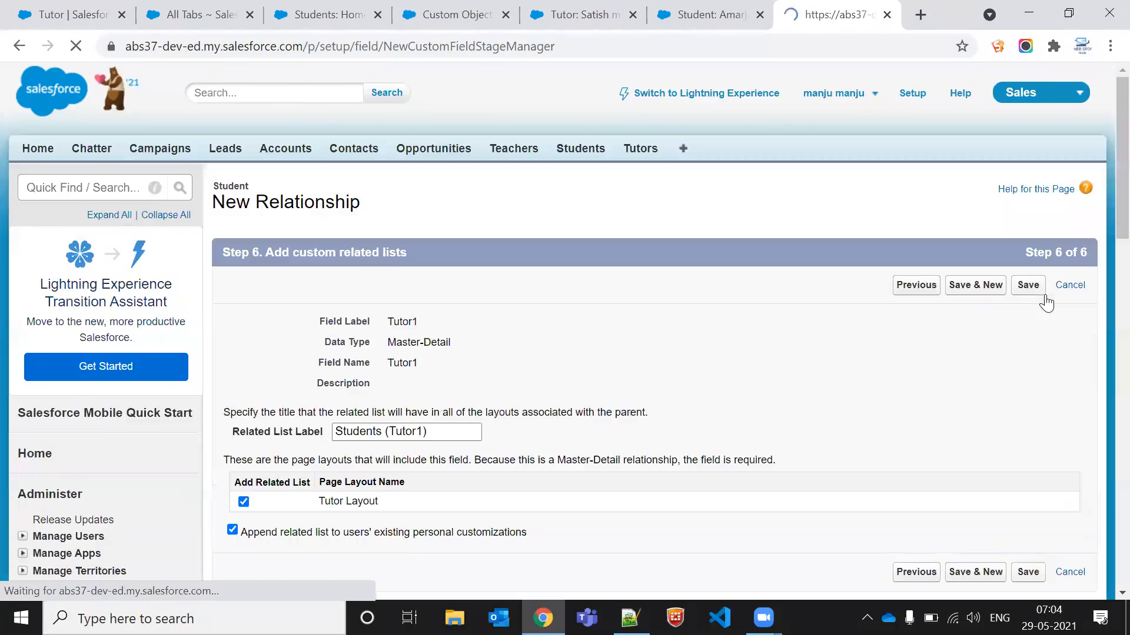
click(1045, 300)
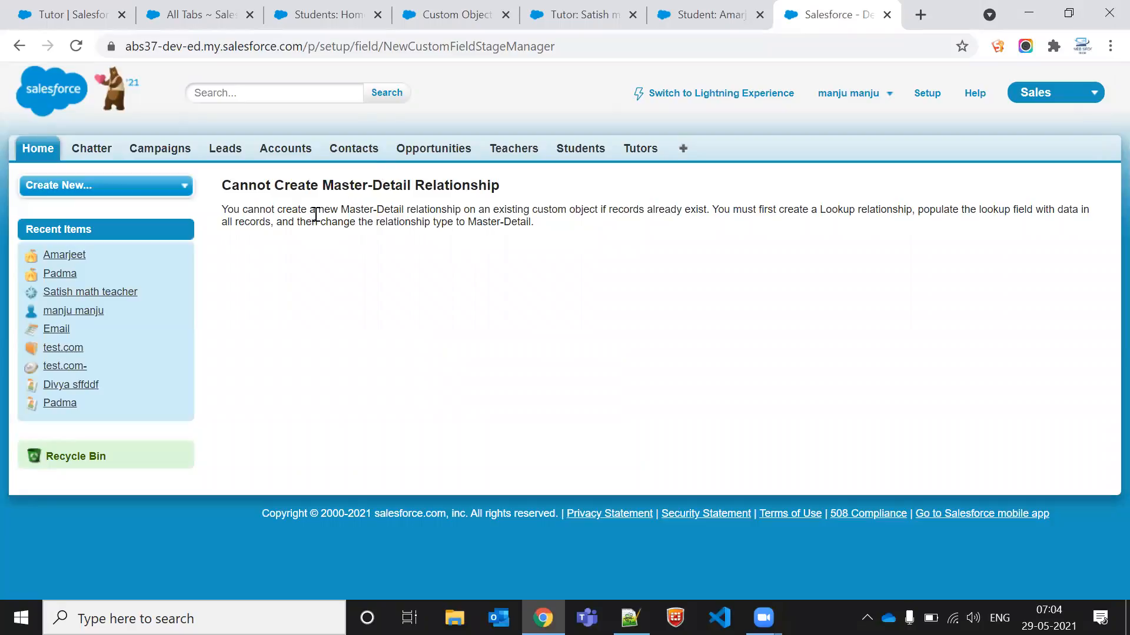
Step: Read the error message about creating the master-detail relationship
drag(478, 210, 598, 211)
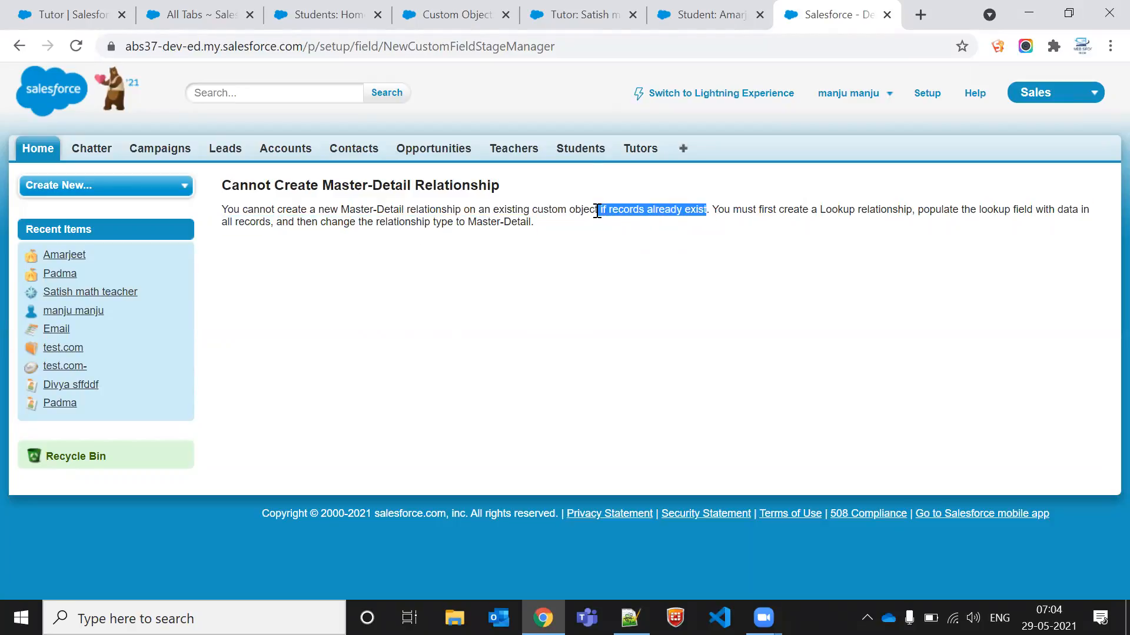
click(597, 211)
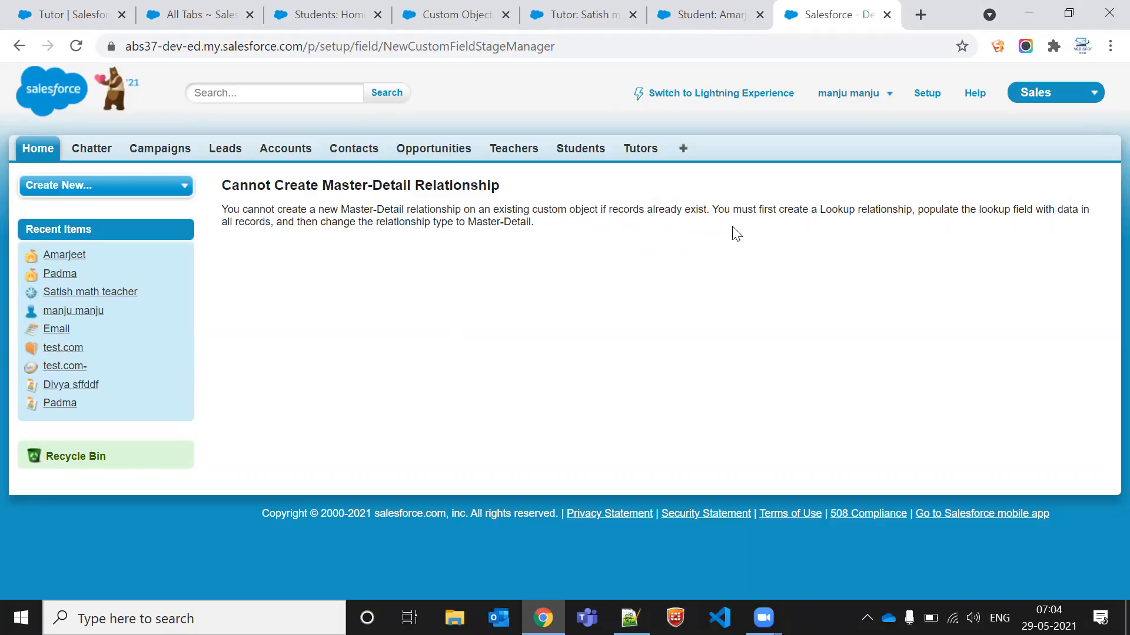
drag(716, 208, 543, 227)
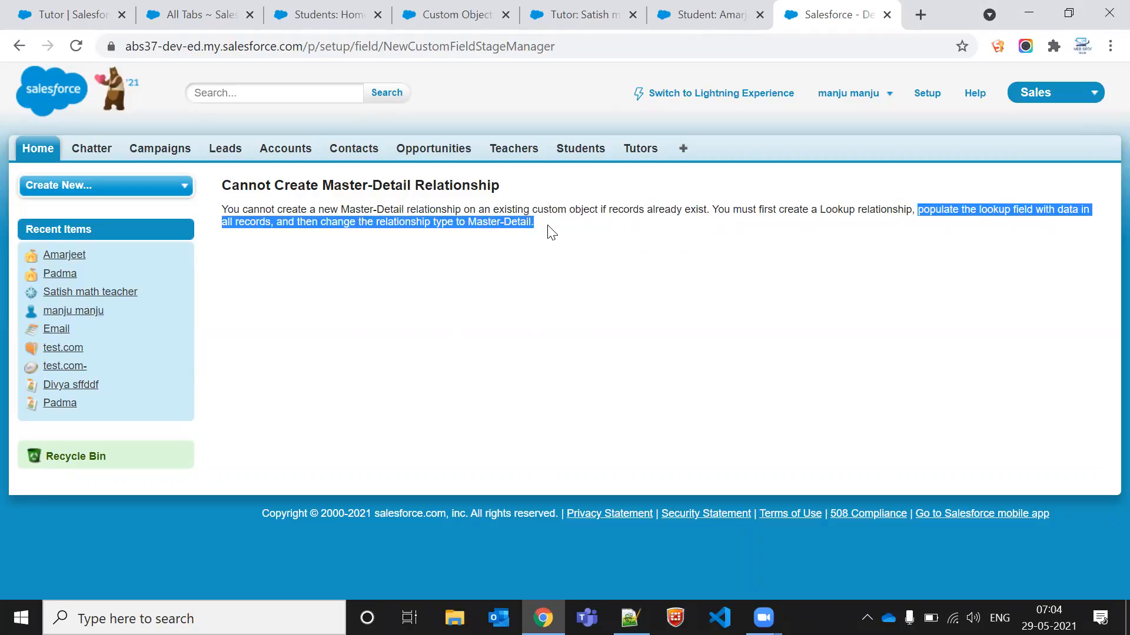
Step: Clear the Tutor lookup on Amarjeet's student record and save it
click(449, 221)
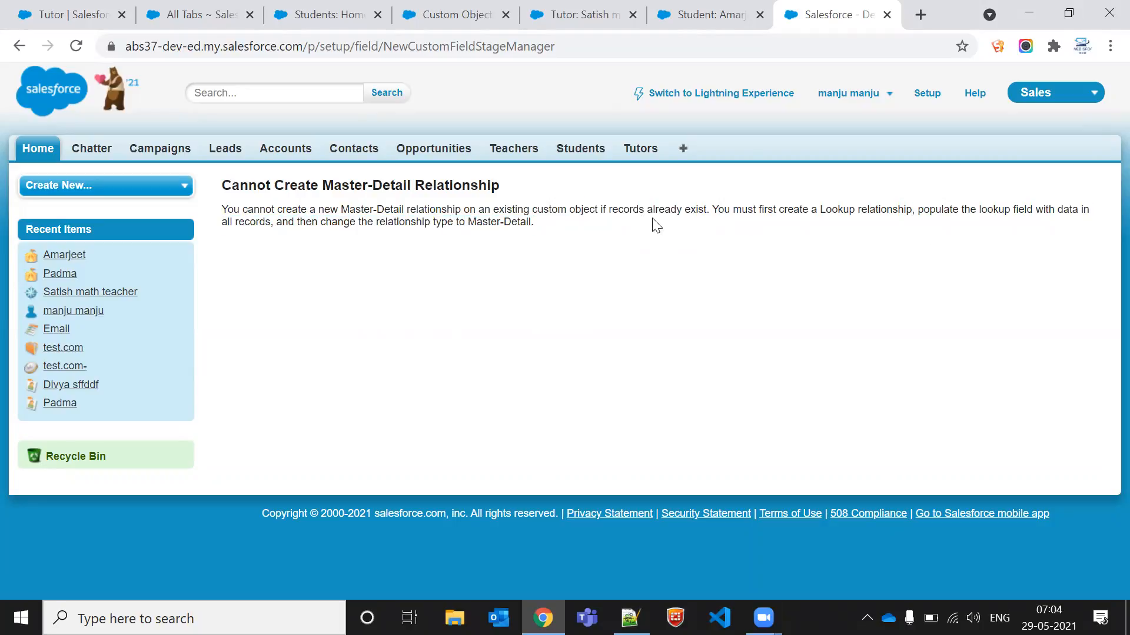
click(742, 13)
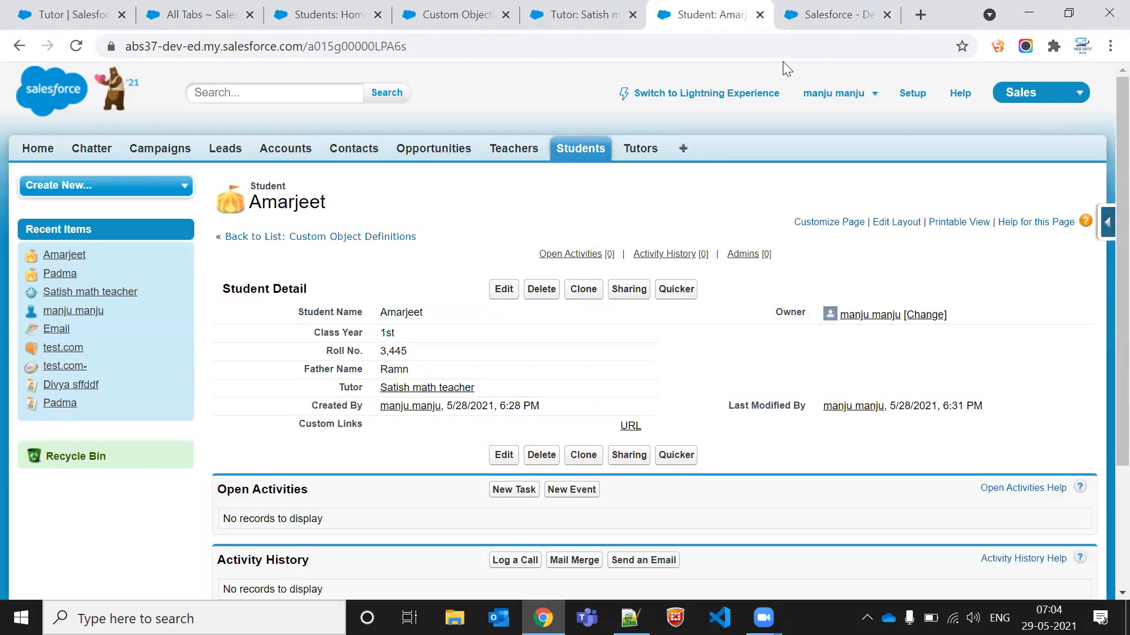
click(824, 15)
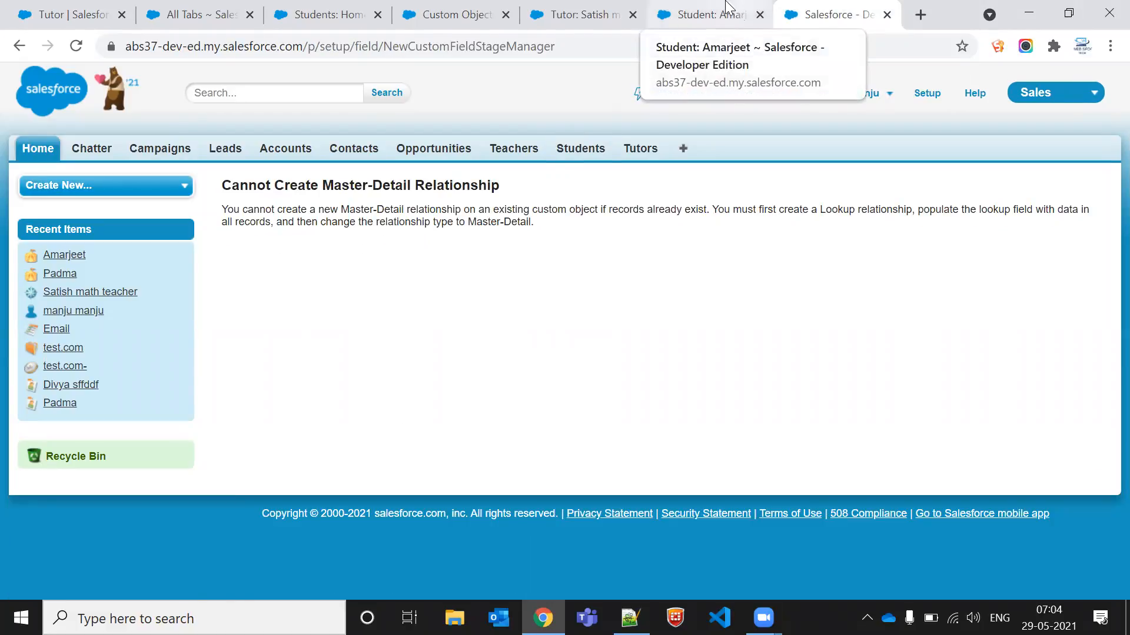
click(706, 15)
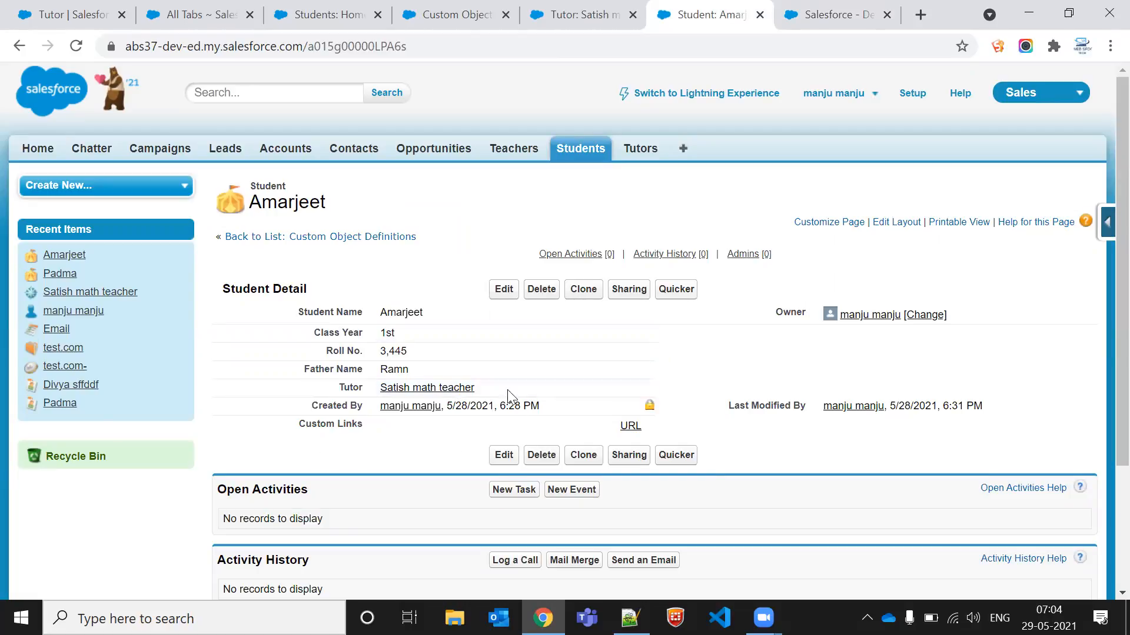
double_click(538, 390)
key(BackSpace)
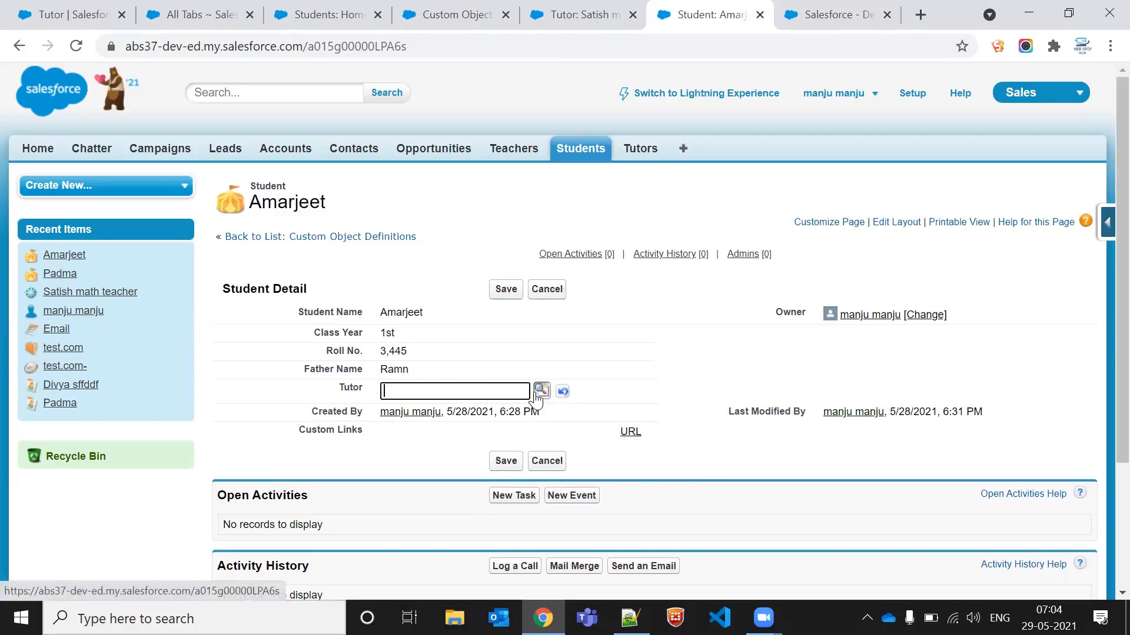
click(506, 289)
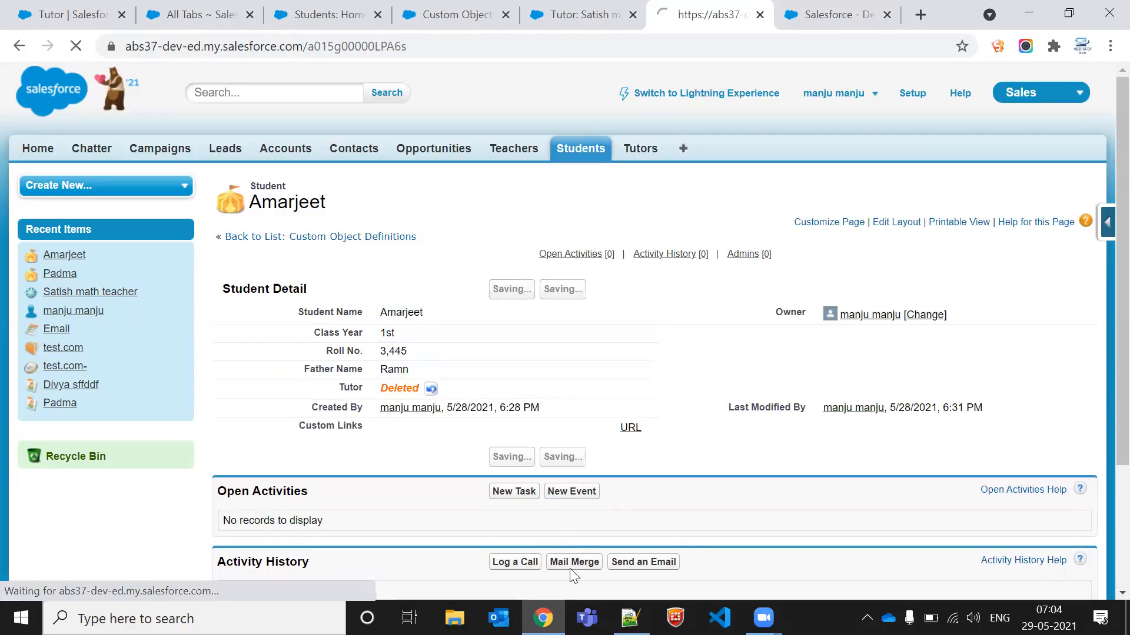
Step: Set Amarjeet's Tutor back to Satish math teacher and save the record
double_click(474, 390)
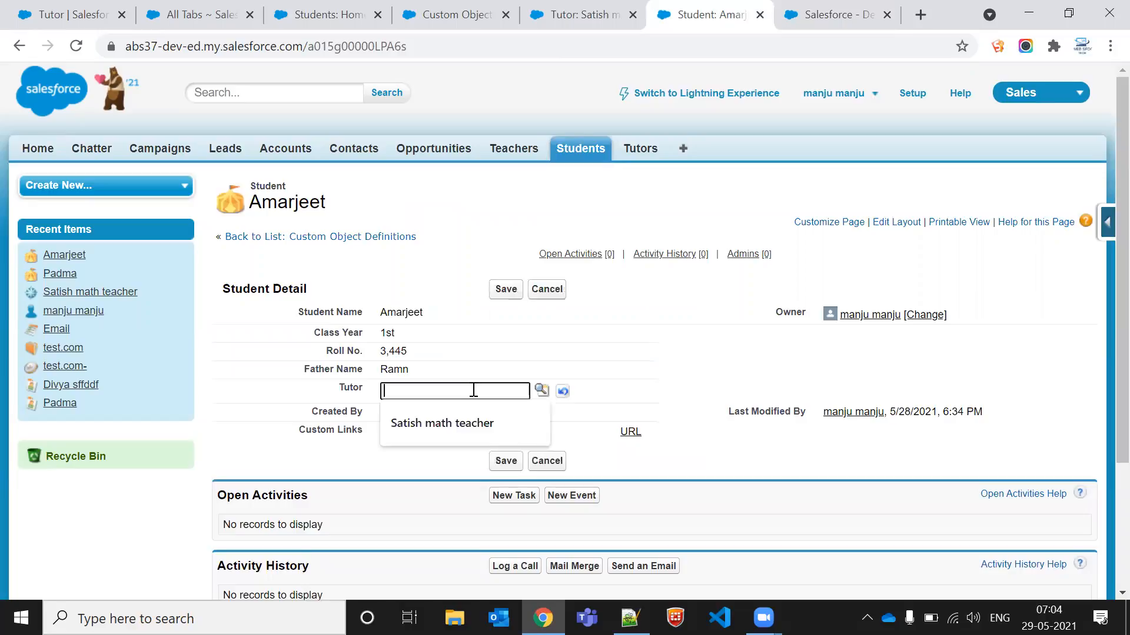
click(471, 409)
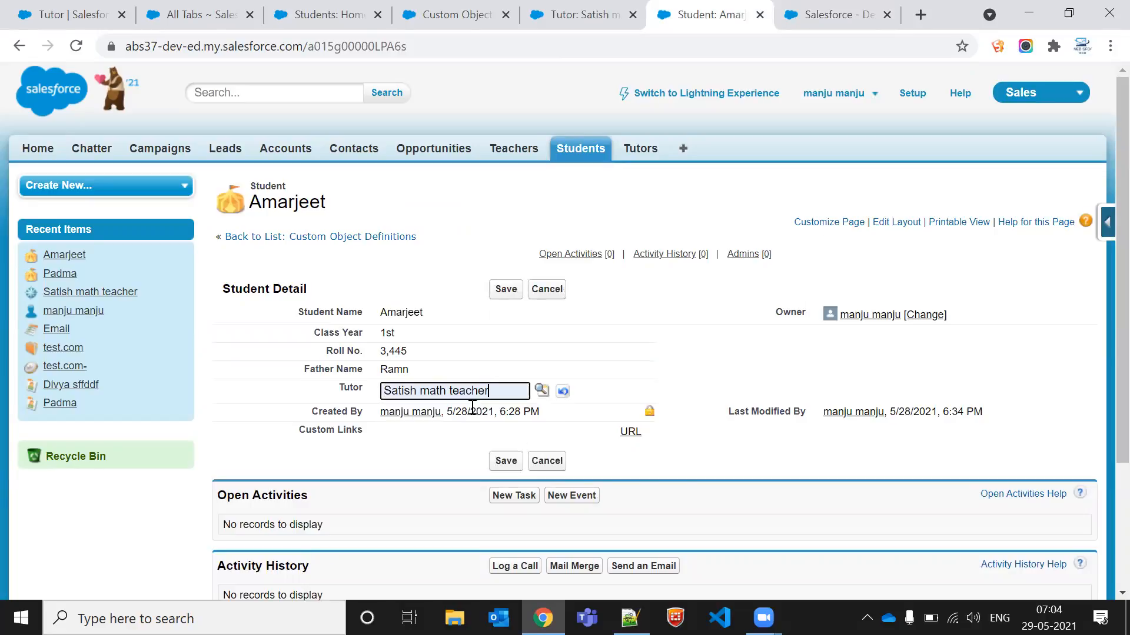
click(497, 291)
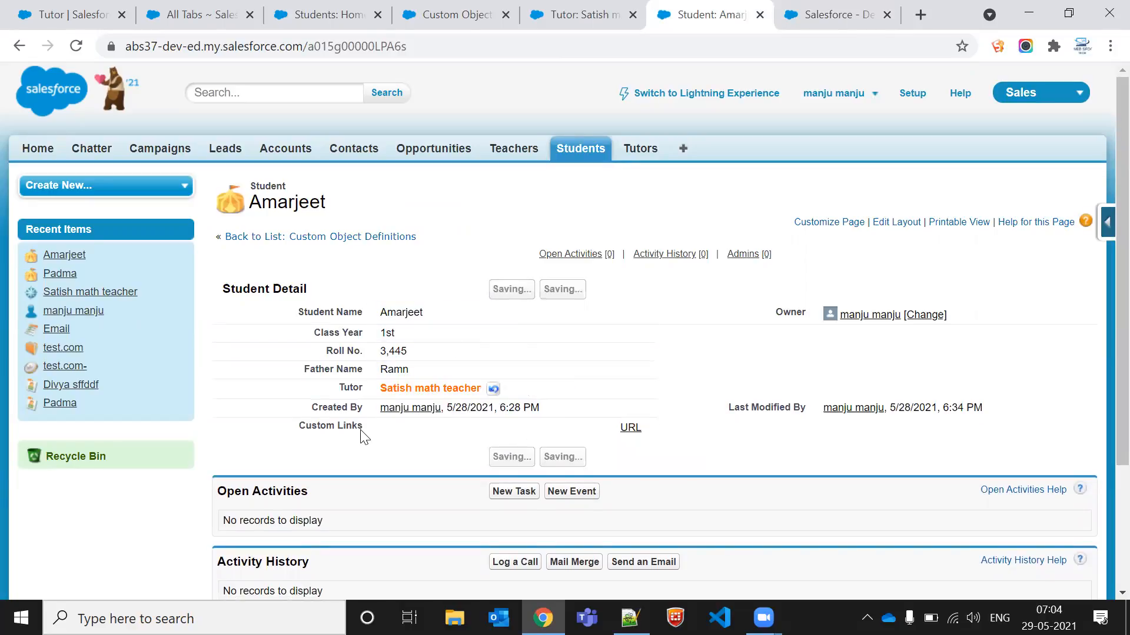
mouse_move(369, 401)
mouse_down()
mouse_move(499, 397)
mouse_move(365, 398)
mouse_move(334, 384)
mouse_move(508, 375)
mouse_move(514, 384)
mouse_move(346, 383)
mouse_move(493, 383)
mouse_up()
click(498, 382)
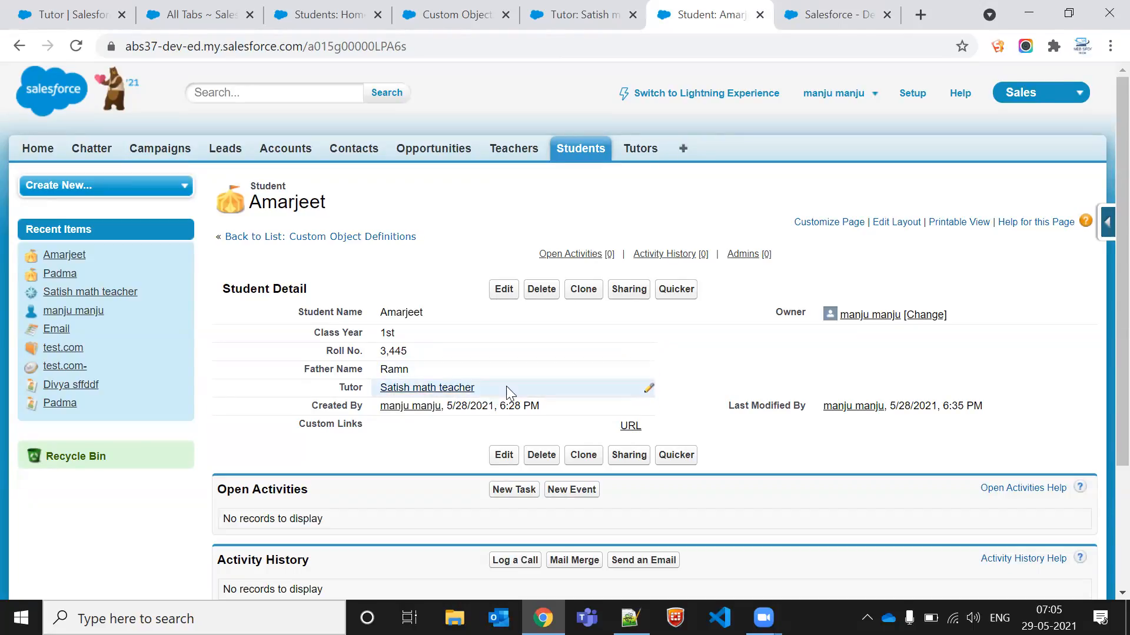
Step: Open the Student object's Tutor lookup field definition for editing
click(842, 13)
click(723, 9)
click(591, 8)
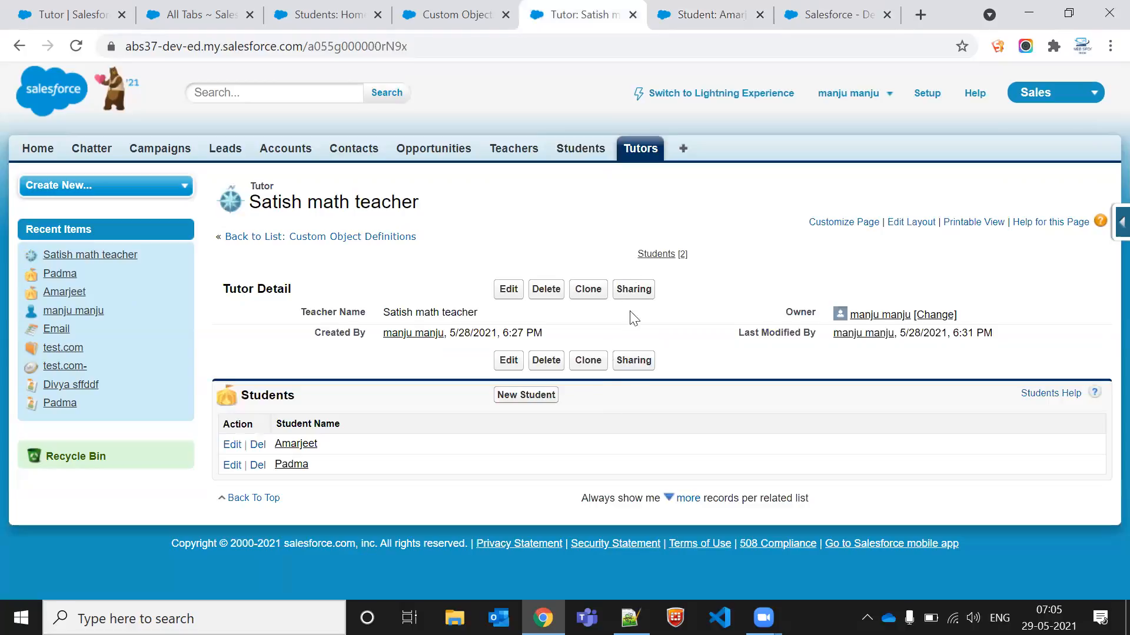
click(704, 12)
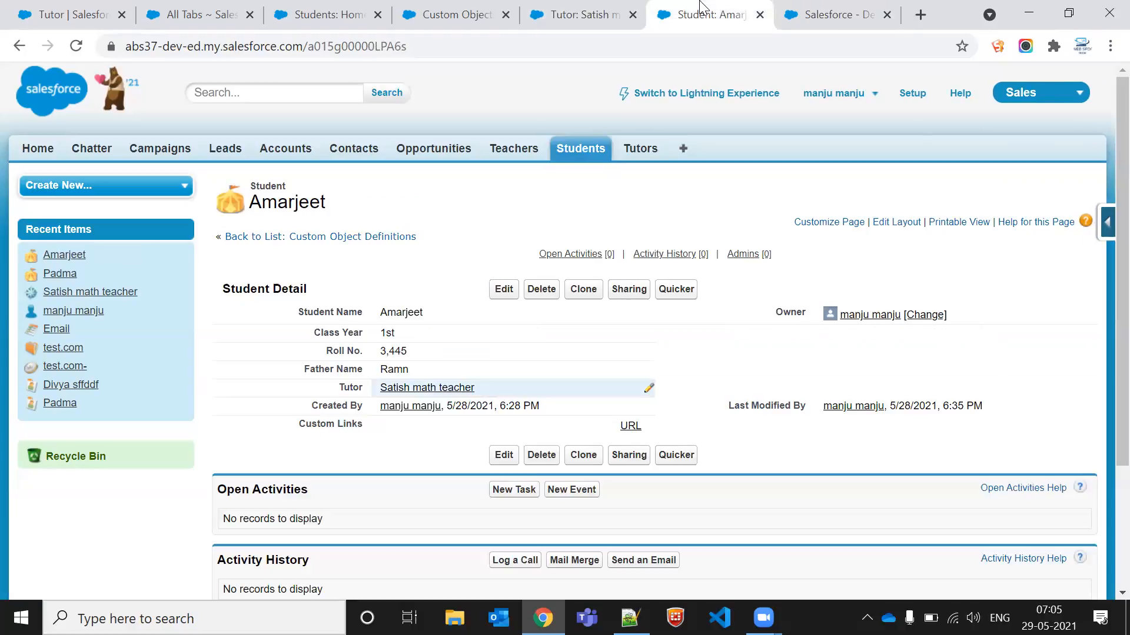
click(1106, 218)
click(941, 259)
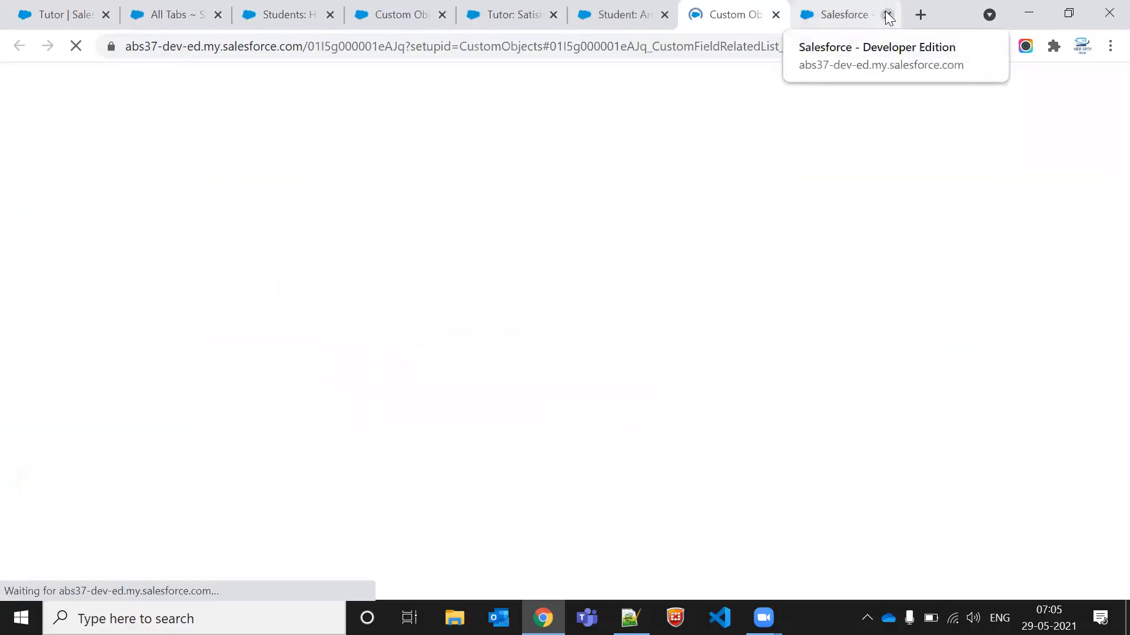
click(887, 14)
scroll(544, 365, down, 2)
scroll(379, 125, up, 3)
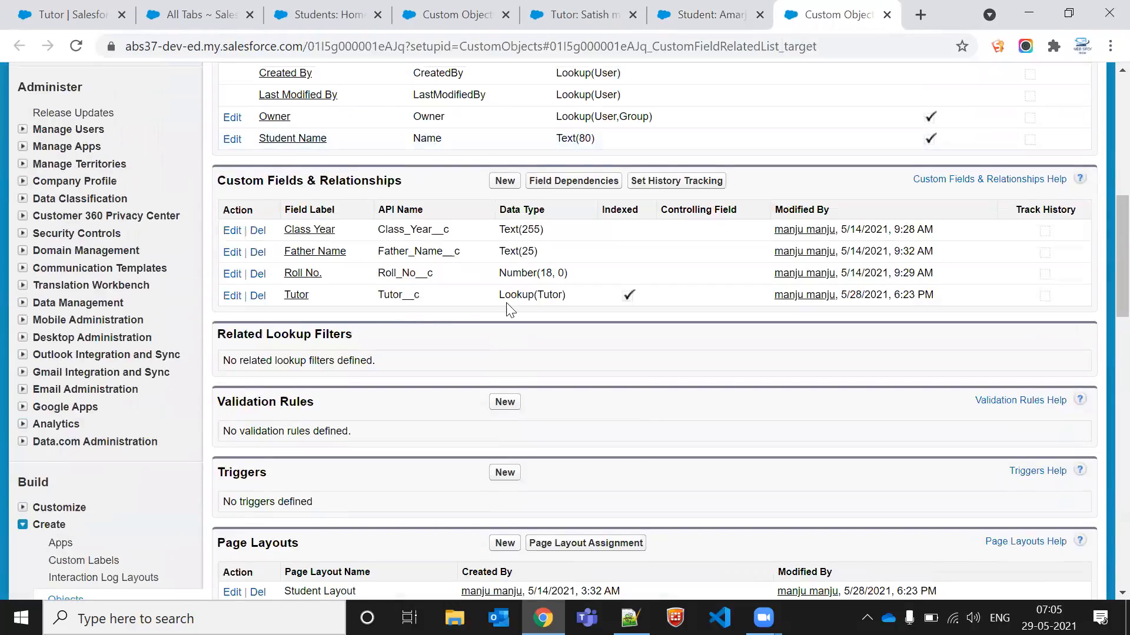
click(231, 296)
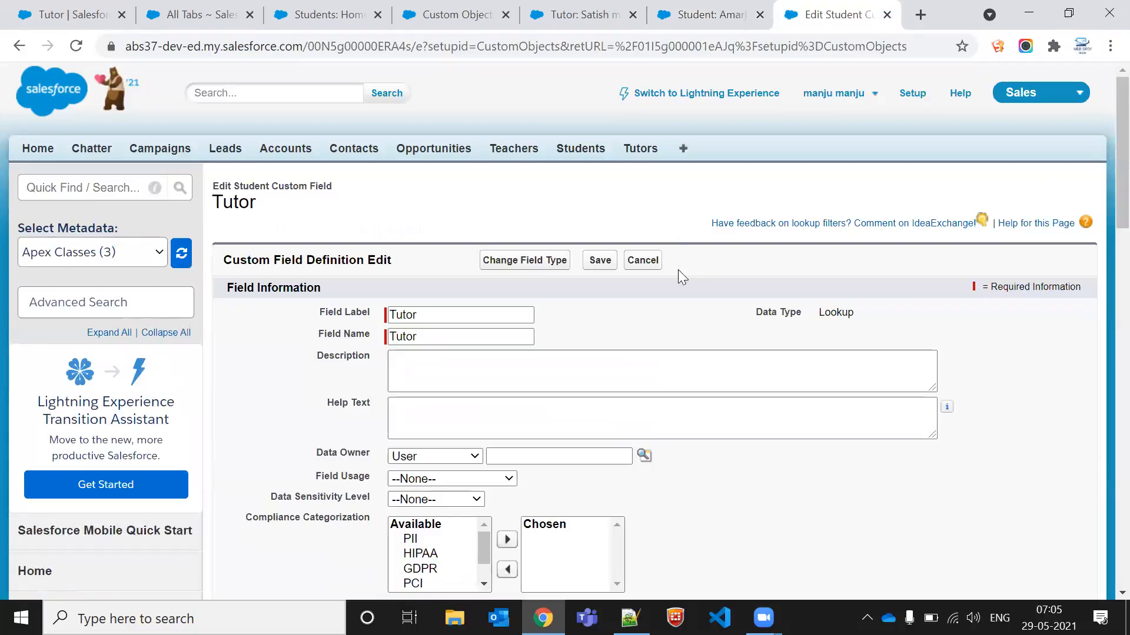
Step: Empty Amarjeet's Tutor value again and save the student record
click(720, 13)
double_click(520, 388)
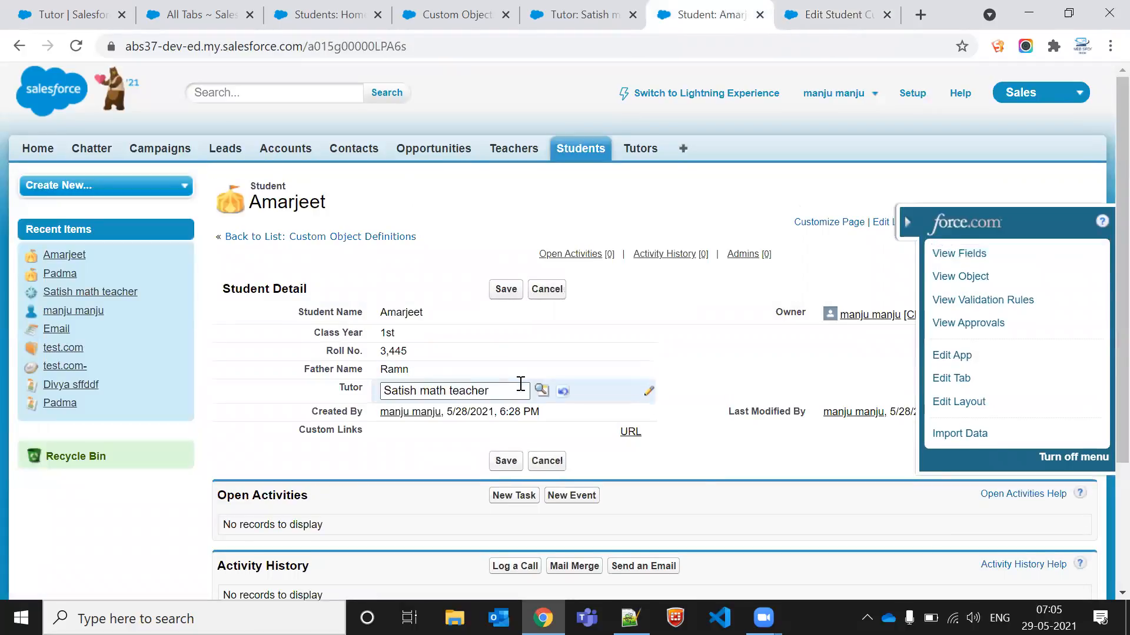
key(ctrl+a)
key(BackSpace)
click(505, 290)
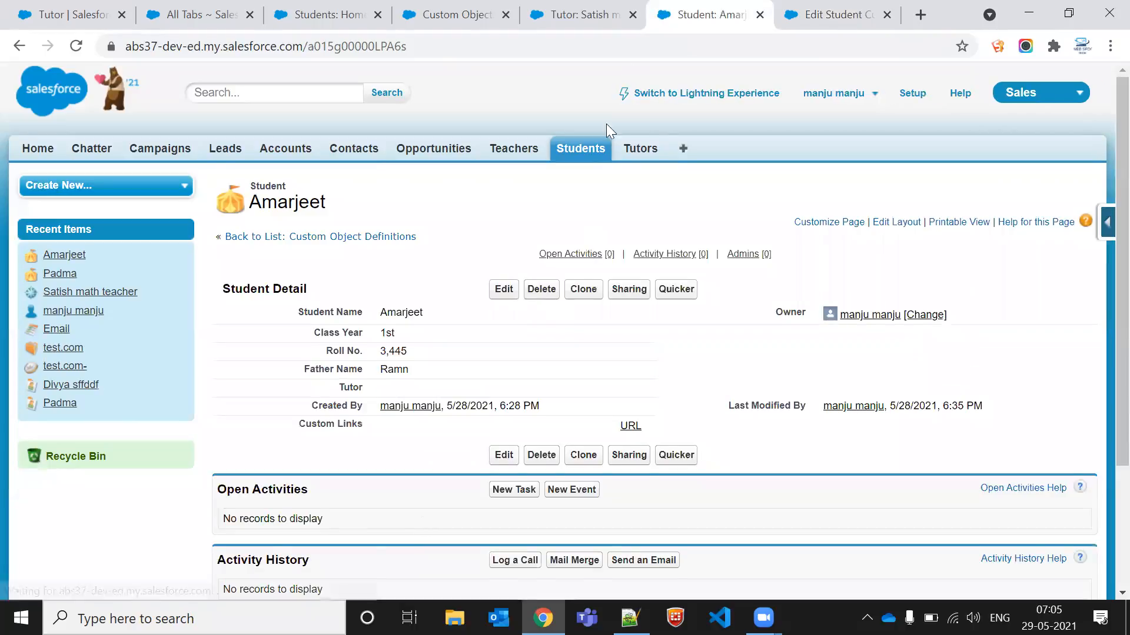
Step: Try to change the Tutor field's type to Master-Detail Relationship and save it
click(833, 5)
scroll(361, 390, down, 6)
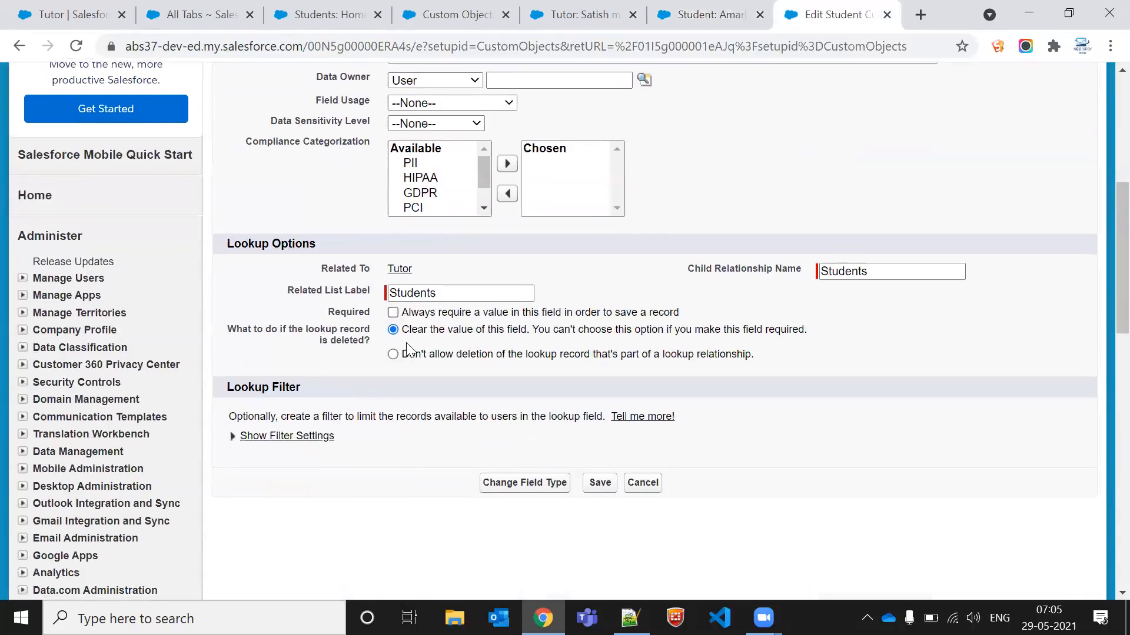
click(553, 493)
scroll(392, 459, down, 3)
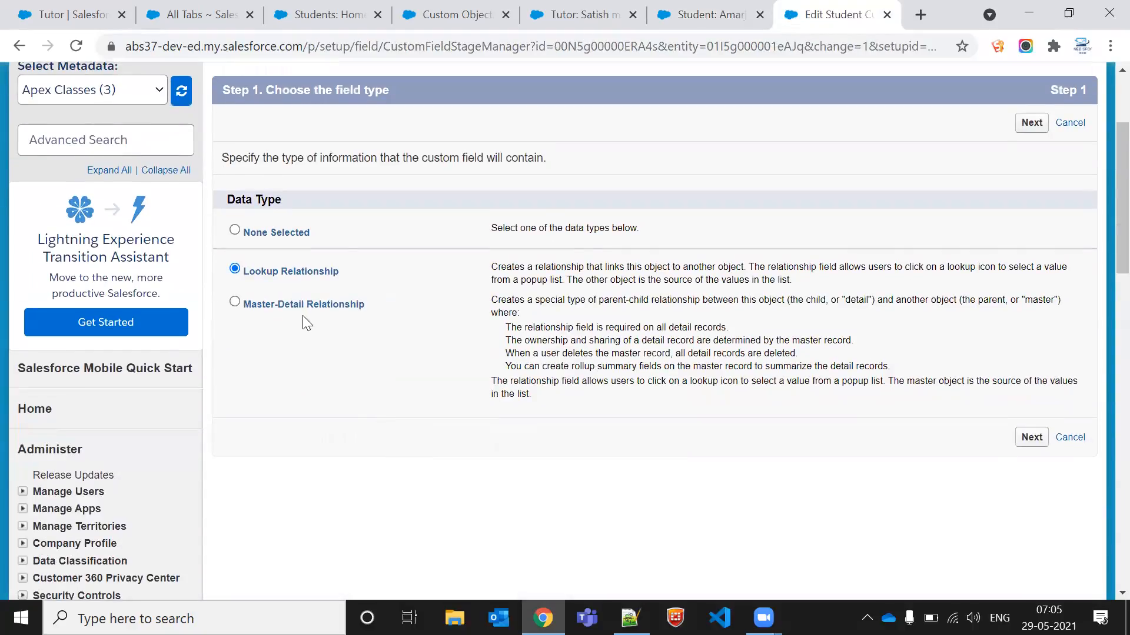
click(298, 309)
click(1031, 438)
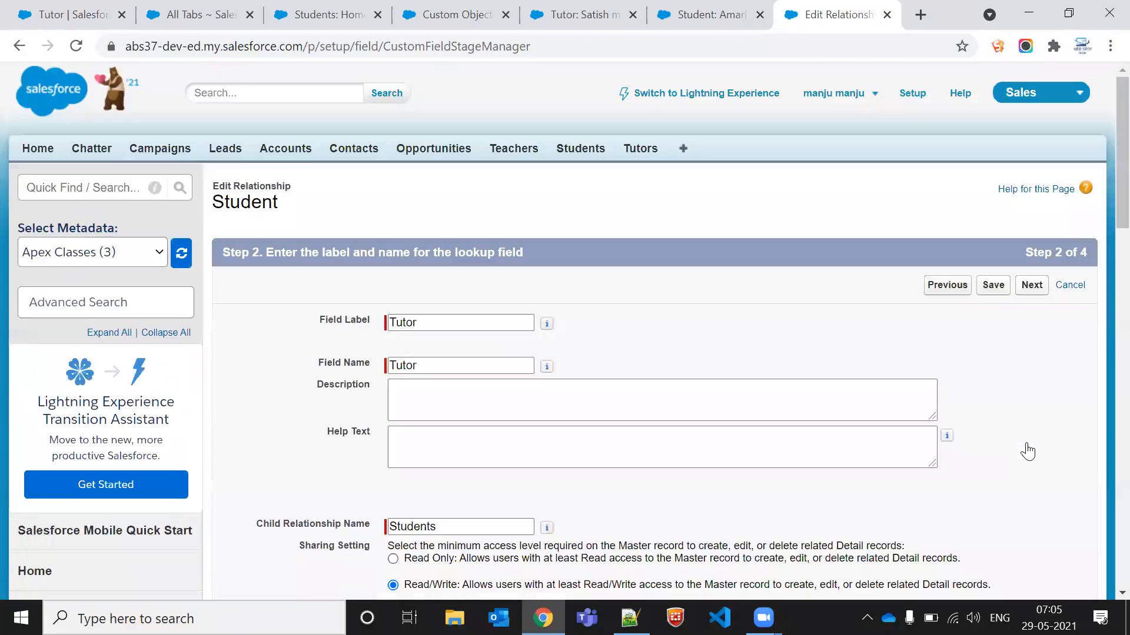
click(1002, 286)
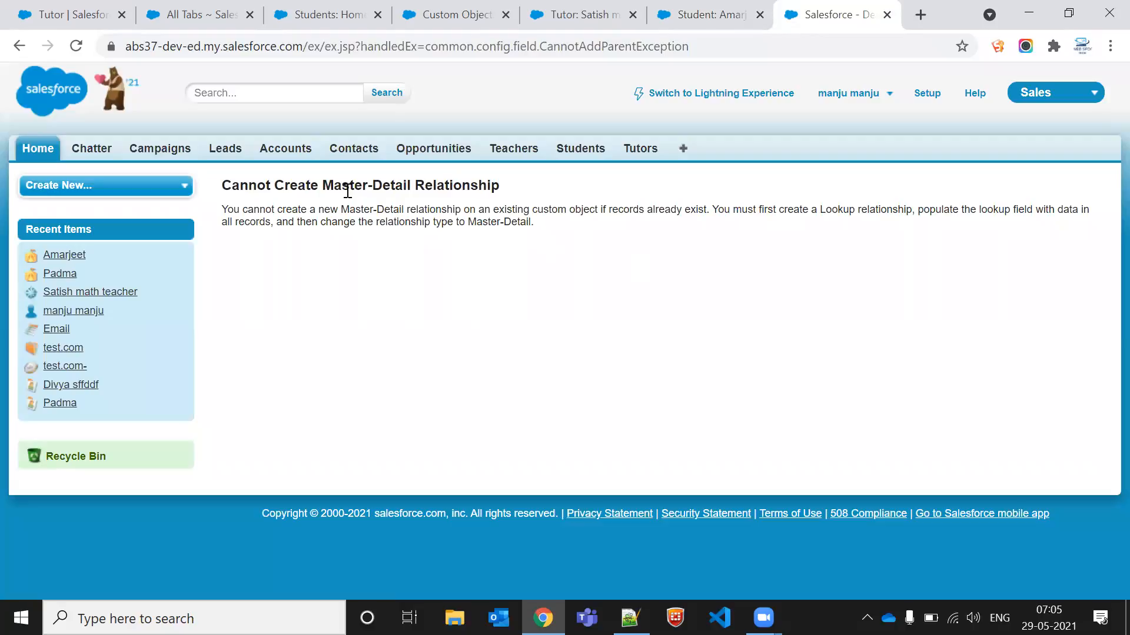
Step: Reassign Satish math teacher as Amarjeet's Tutor and save the record
triple_click(348, 191)
click(434, 261)
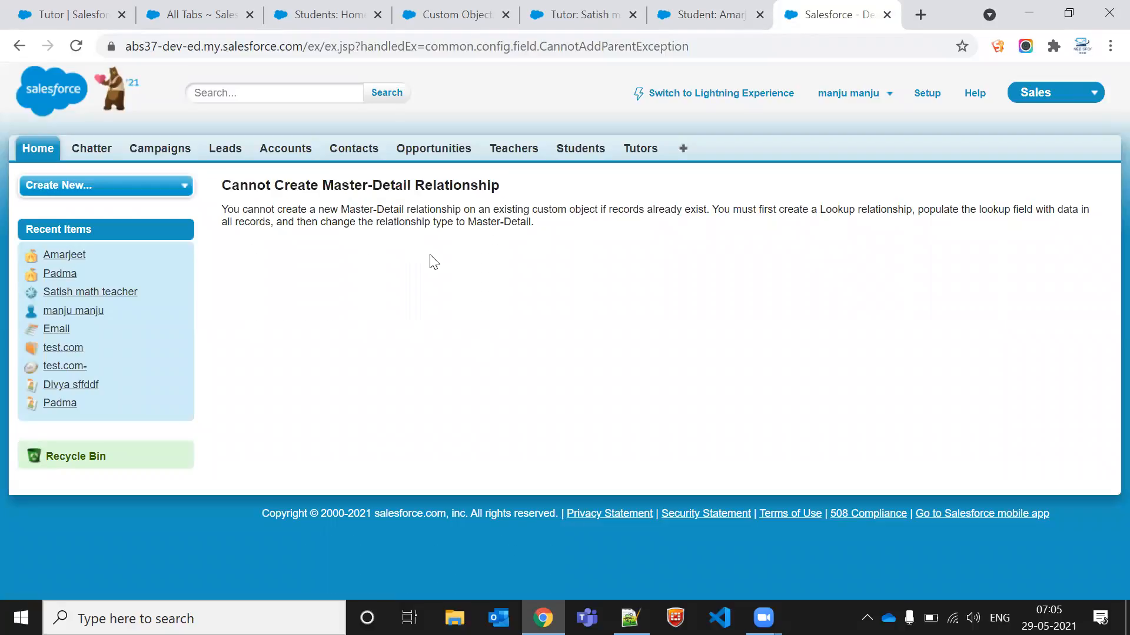
click(715, 13)
click(575, 144)
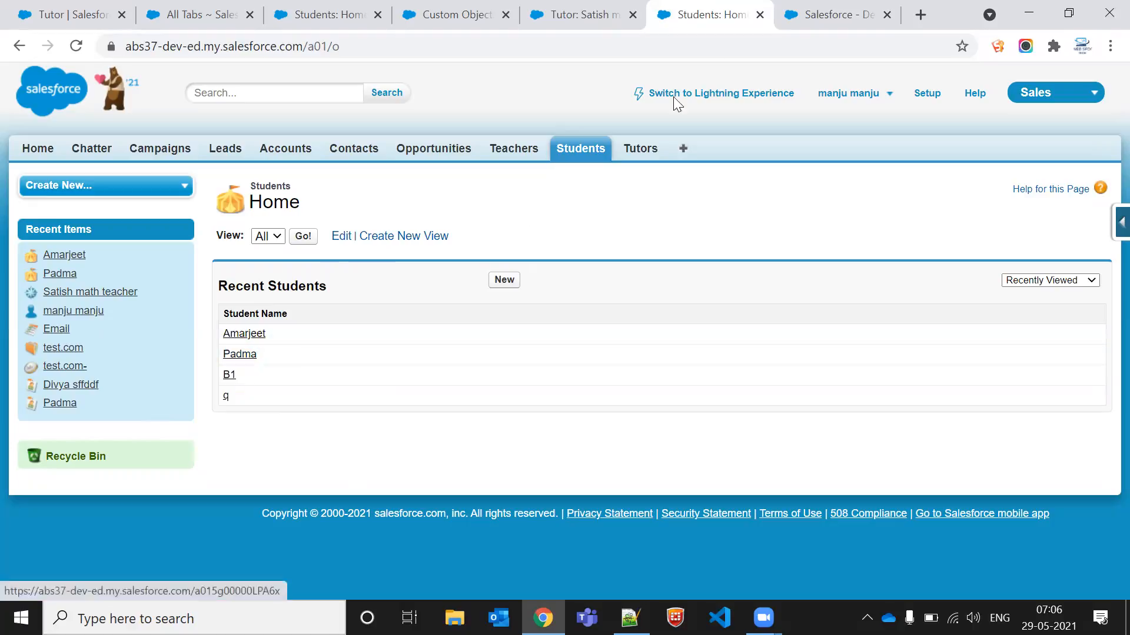
click(825, 8)
click(700, 13)
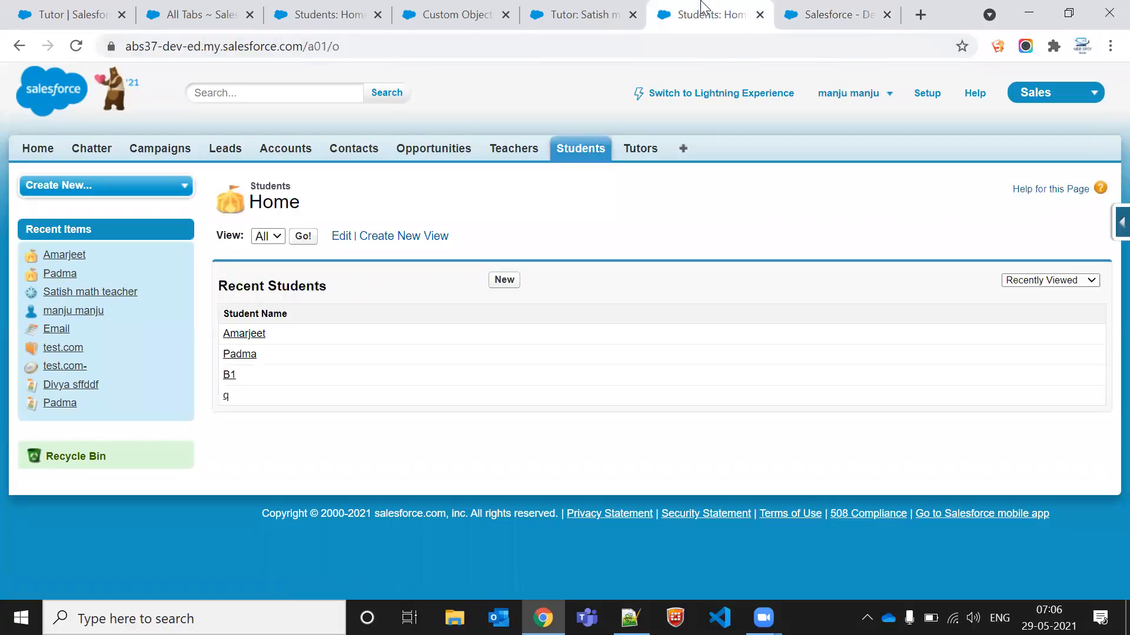
ctrl+click(244, 337)
click(838, 6)
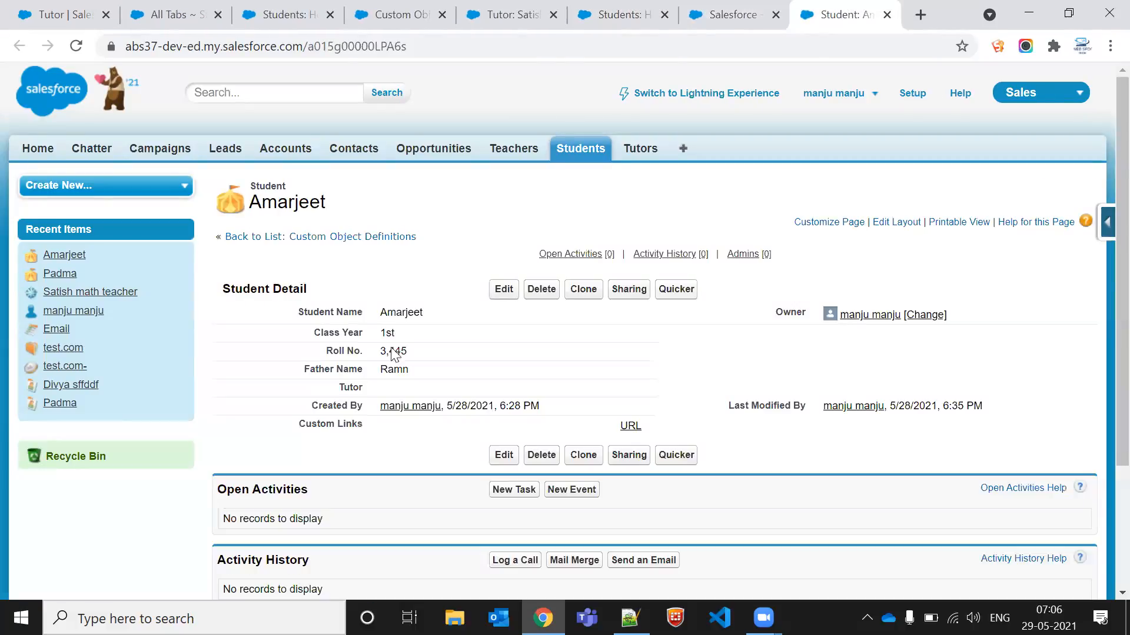
double_click(443, 382)
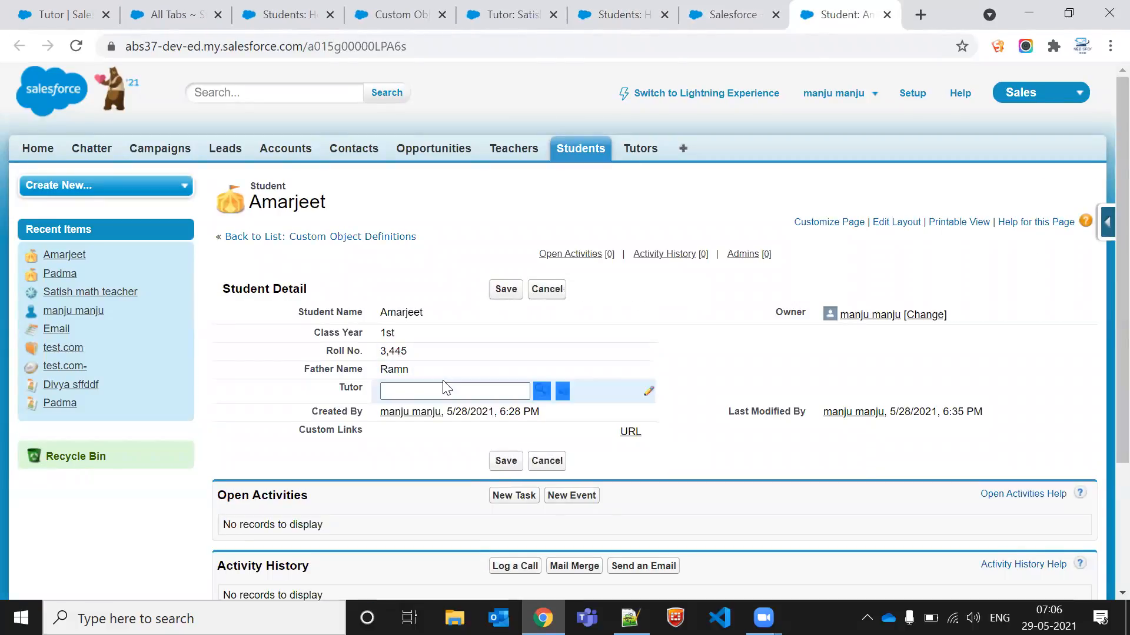
click(446, 388)
click(447, 413)
key(ctrl+c)
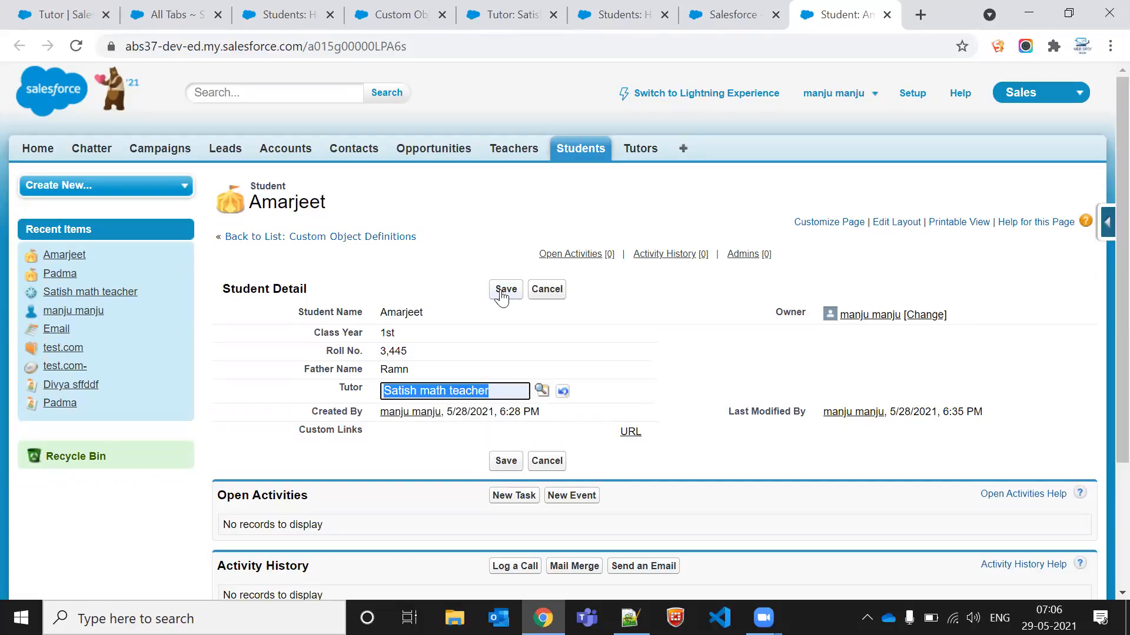
click(503, 290)
Step: Open Padma's student record to check its Tutor, then close it
click(621, 13)
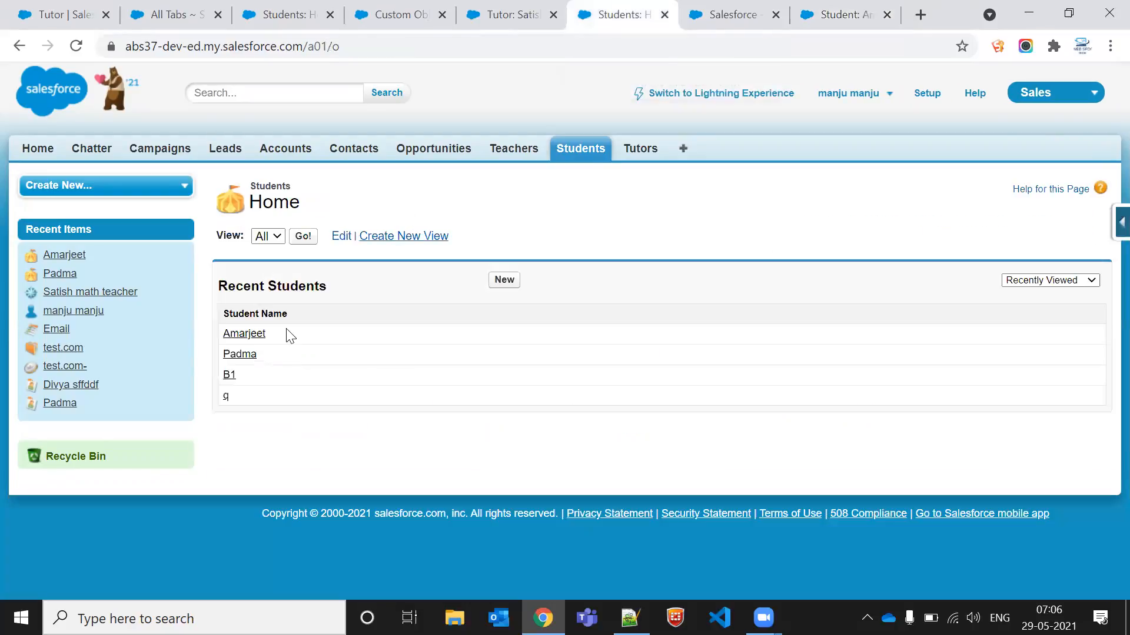
middle_click(250, 356)
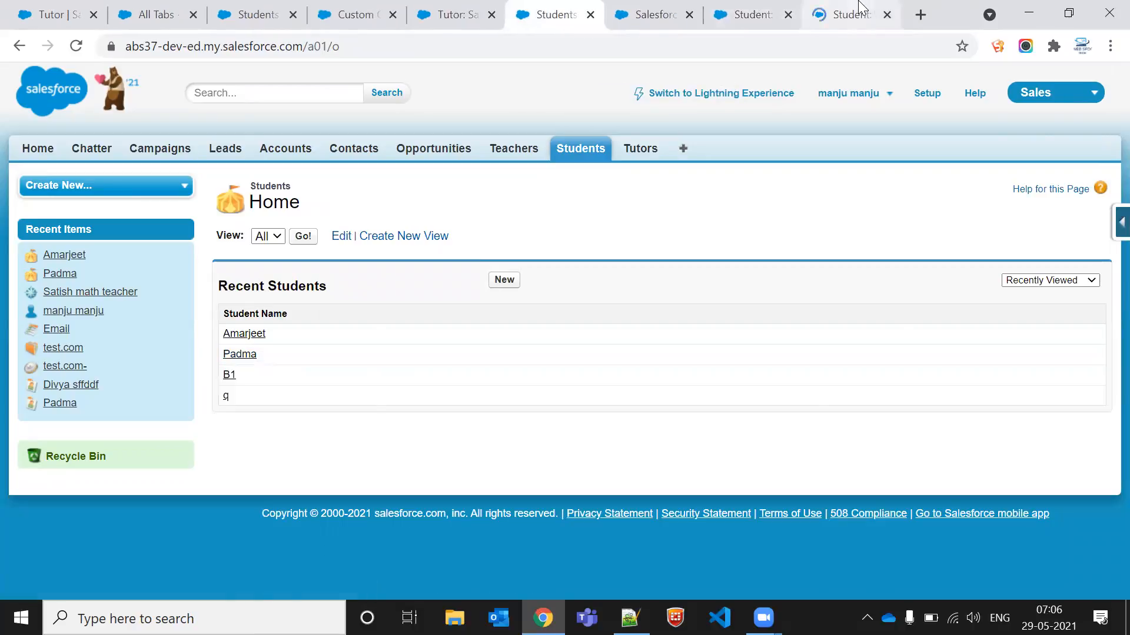
click(859, 7)
click(786, 15)
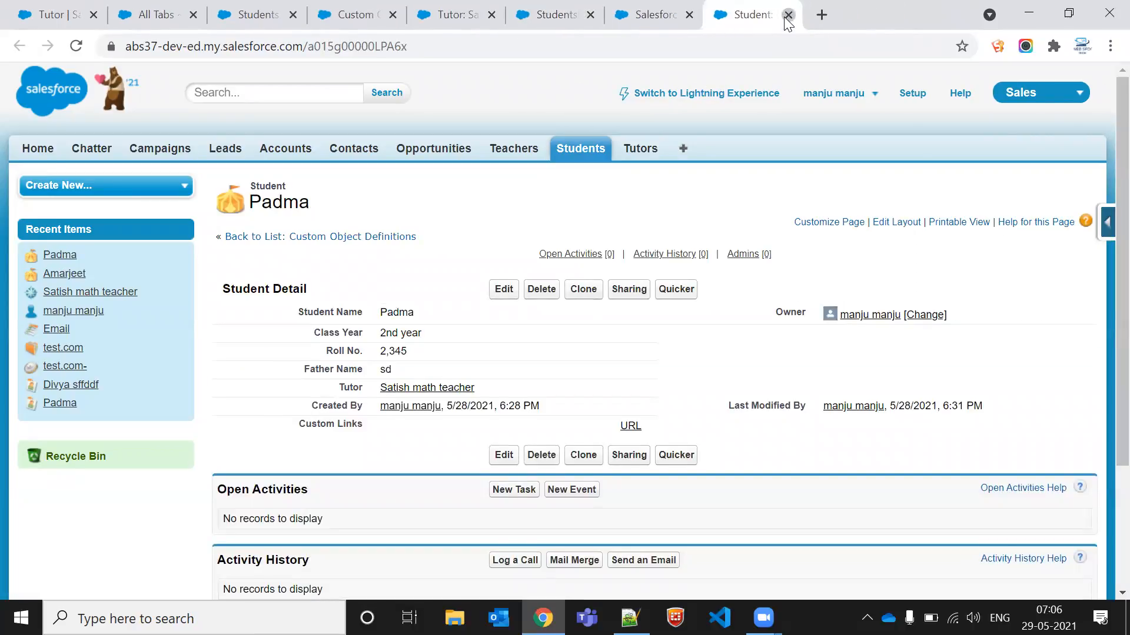
click(787, 14)
Step: Set student B1's Tutor lookup to Satish math teacher and save
click(614, 7)
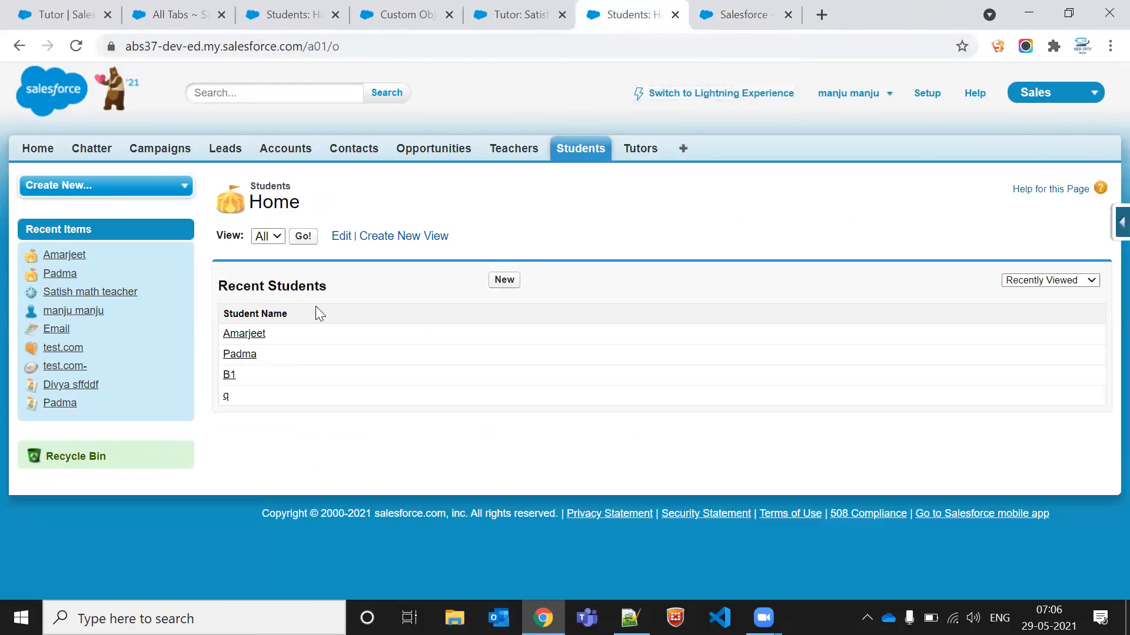
middle_click(225, 396)
middle_click(223, 397)
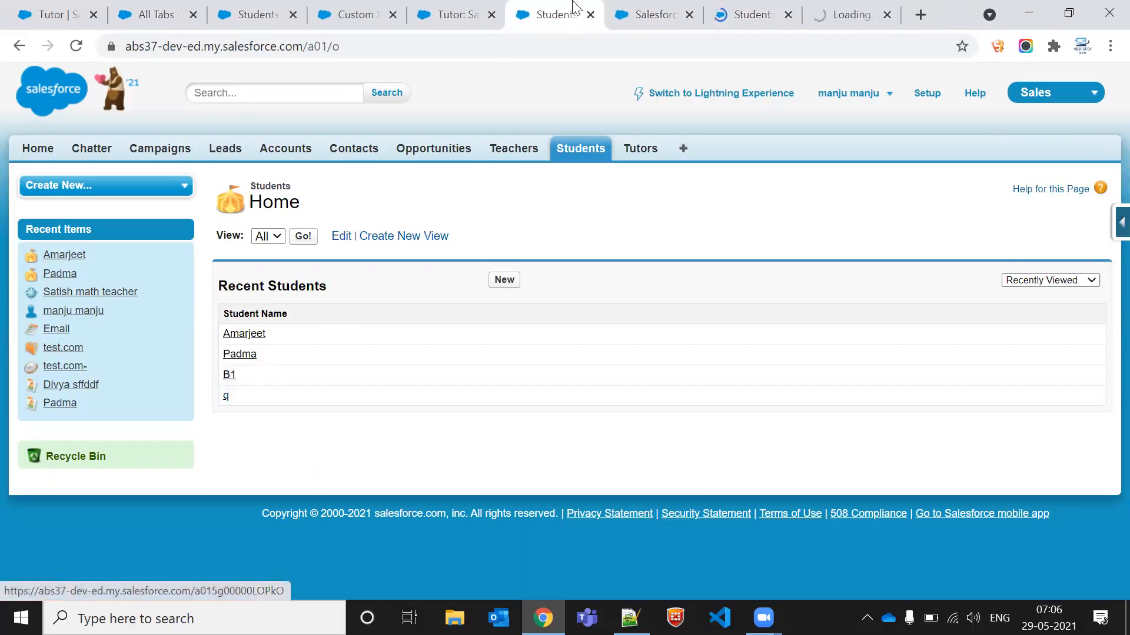
click(653, 12)
click(753, 9)
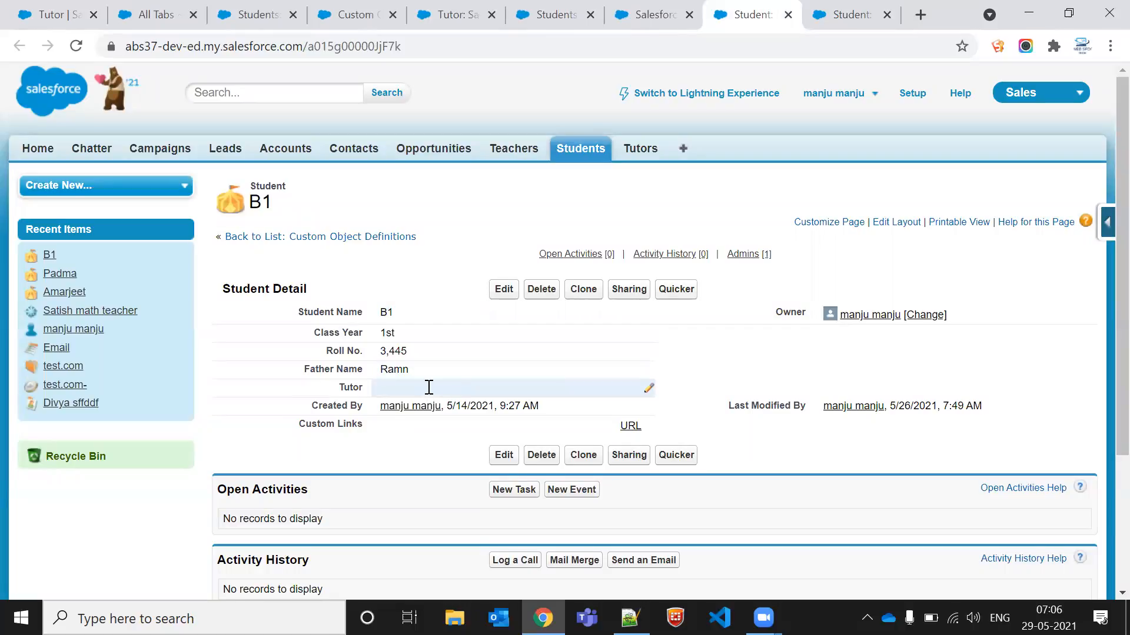
double_click(428, 389)
key(ctrl+v)
click(499, 291)
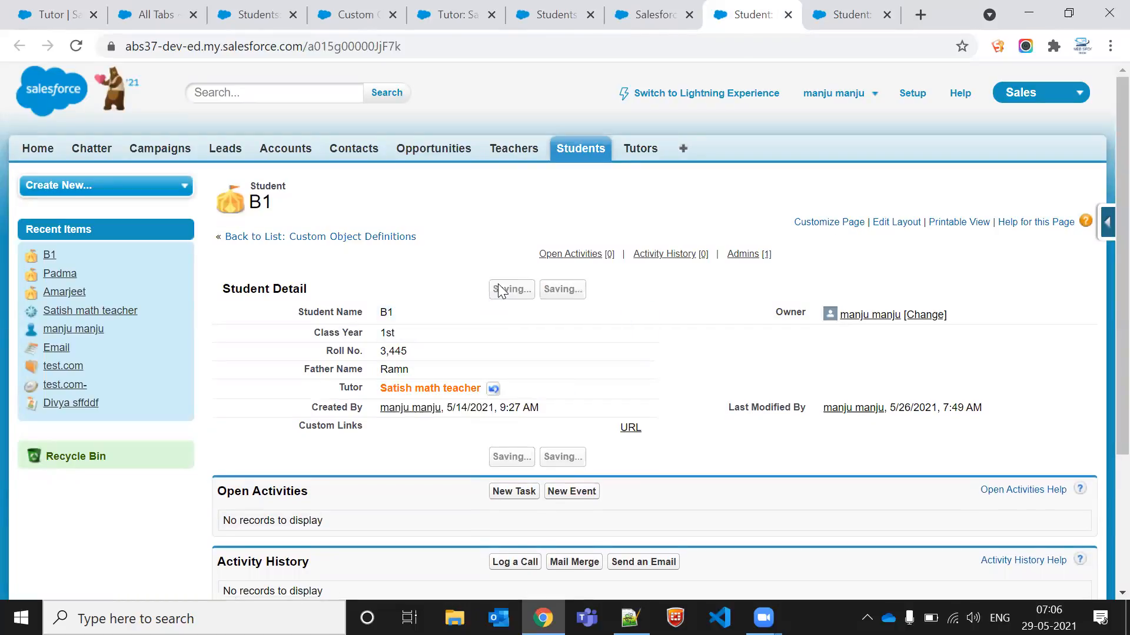
Step: Set student q's Tutor lookup to Satish math teacher and save the record
click(854, 12)
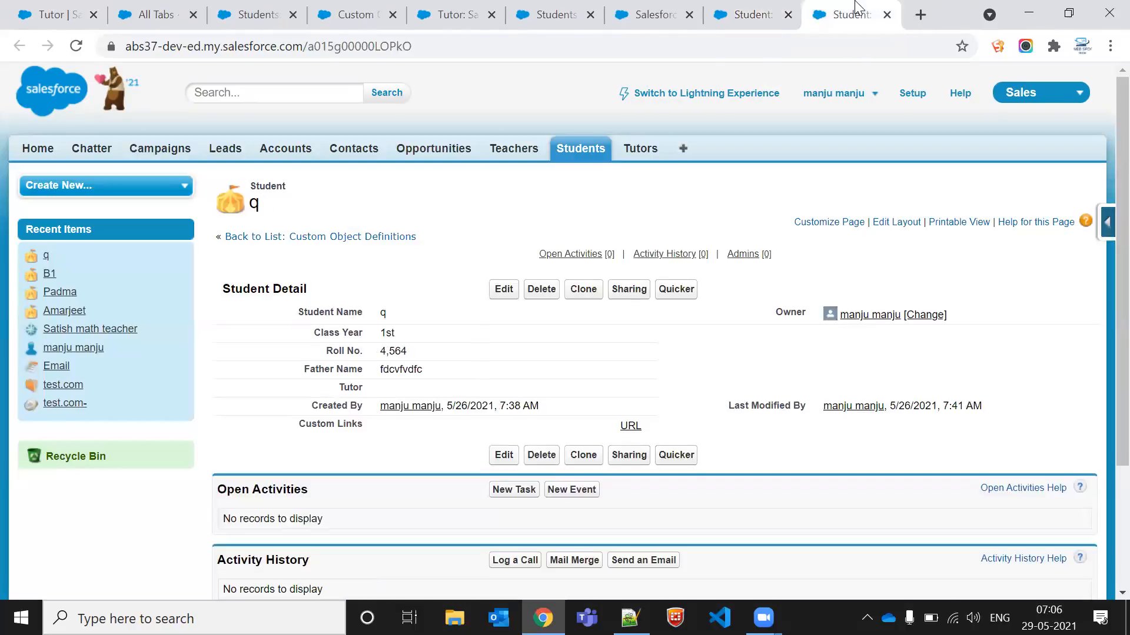
double_click(438, 374)
double_click(437, 388)
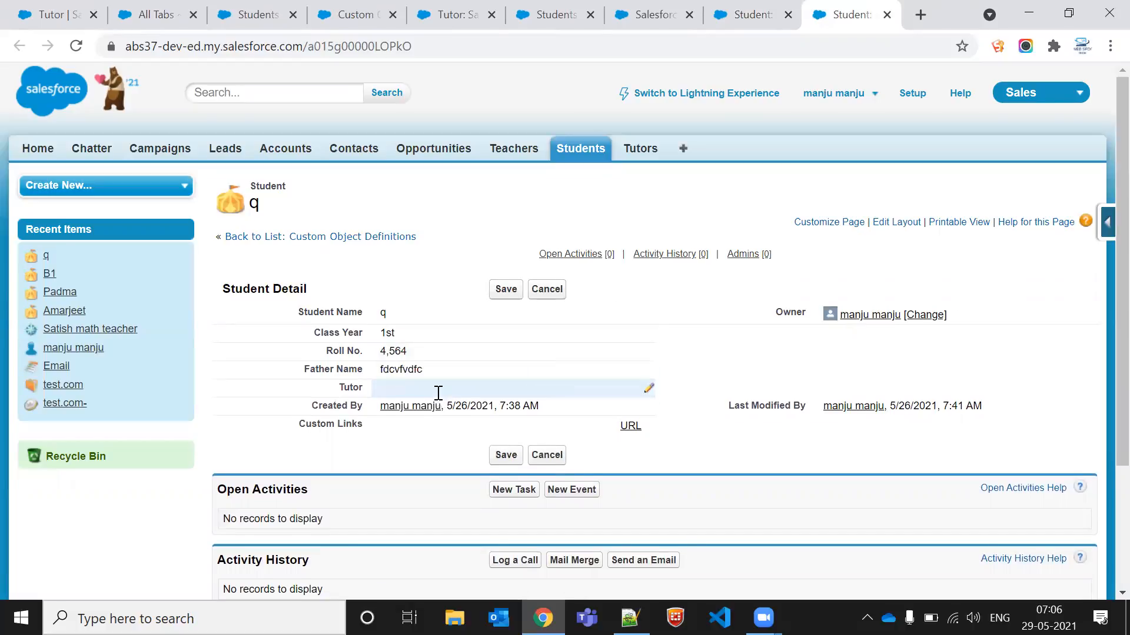
key(ctrl+v)
click(505, 288)
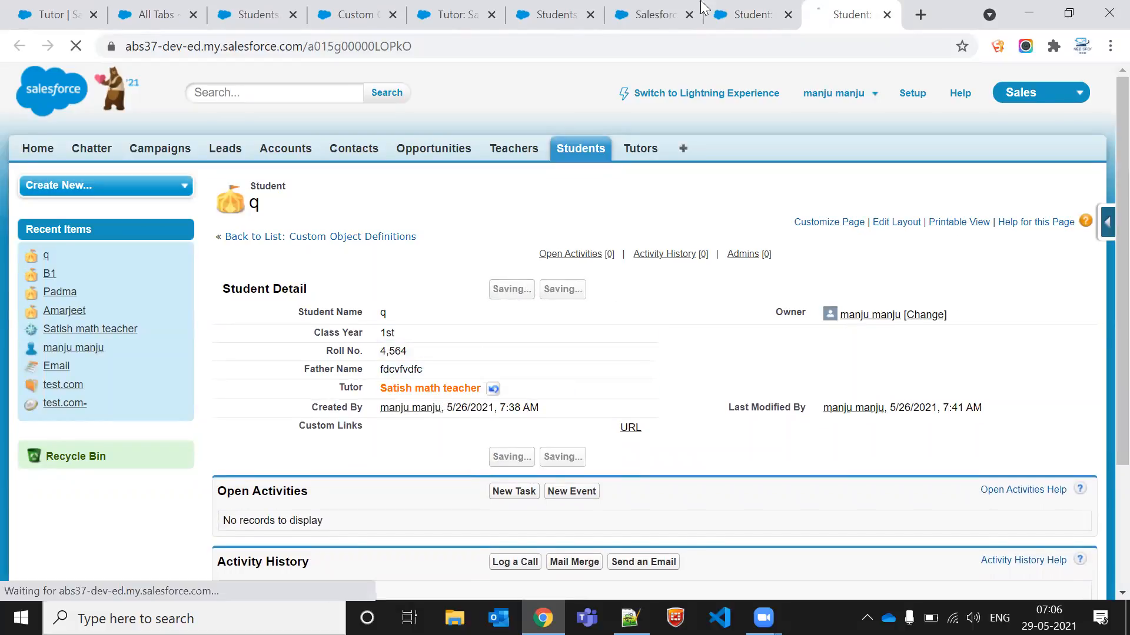
Step: Resave the Tutor field as a Master-Detail Relationship and check its data type in the Student custom fields list
click(712, 11)
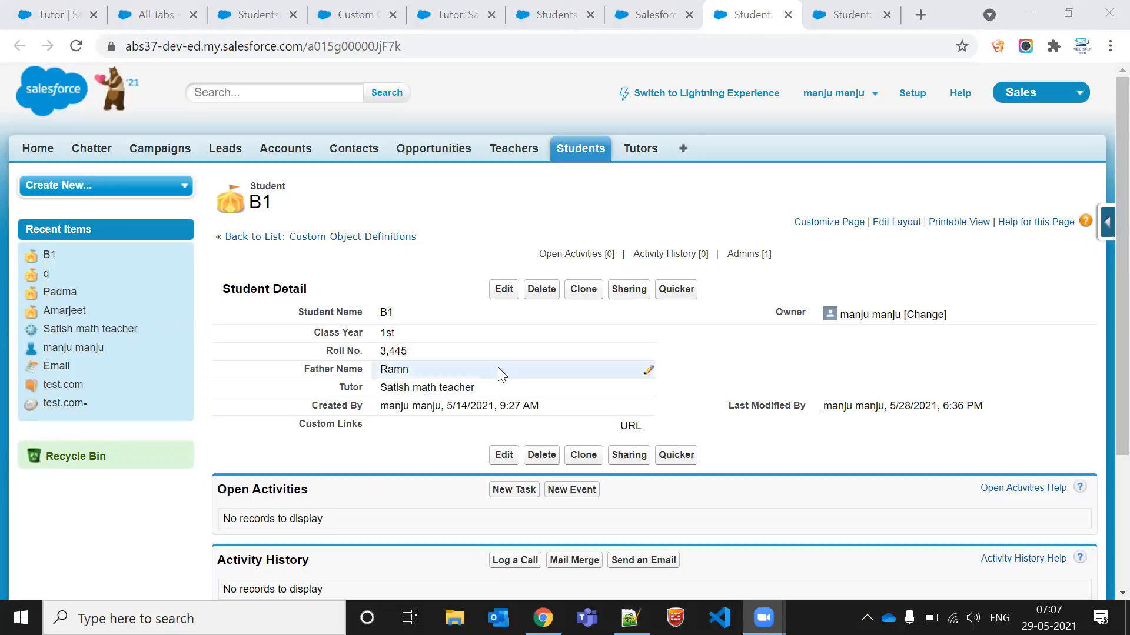
click(654, 13)
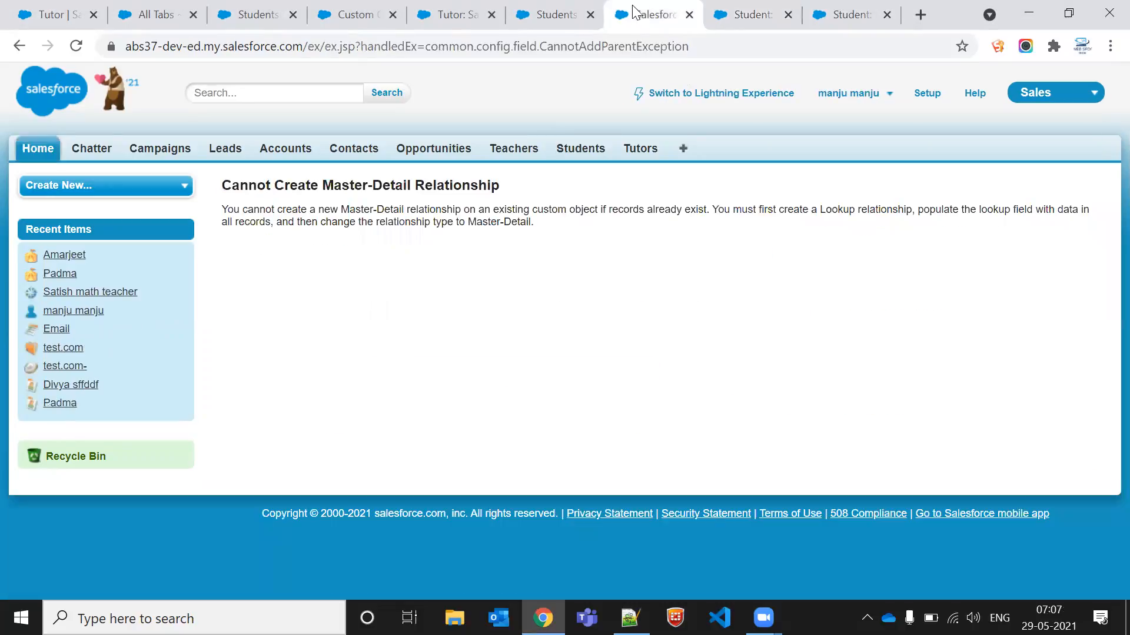
click(24, 46)
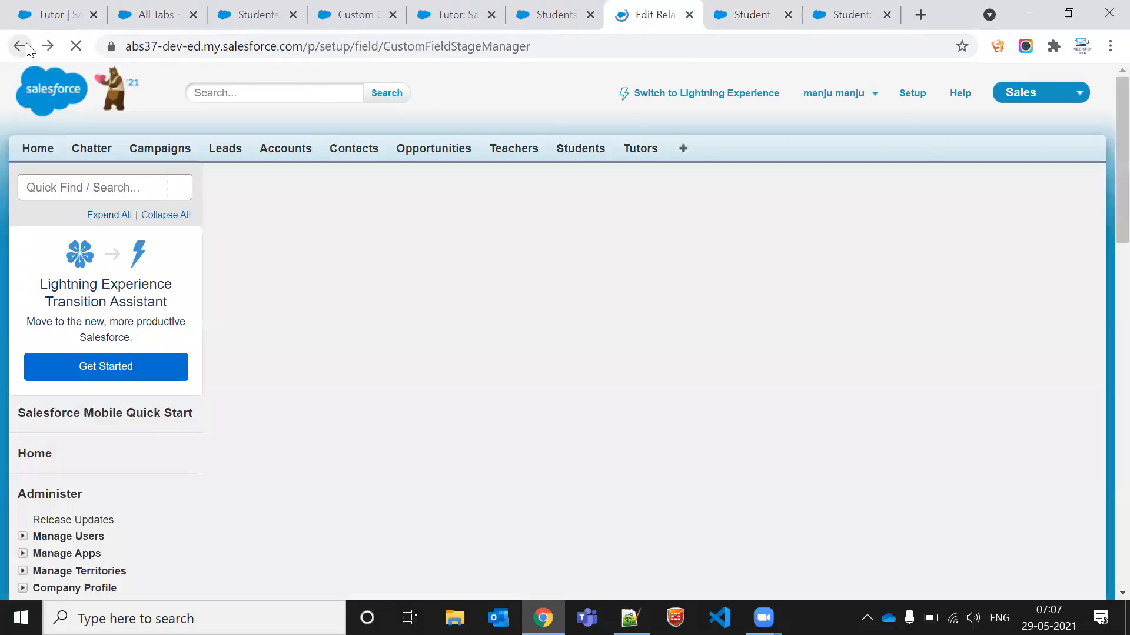
click(994, 286)
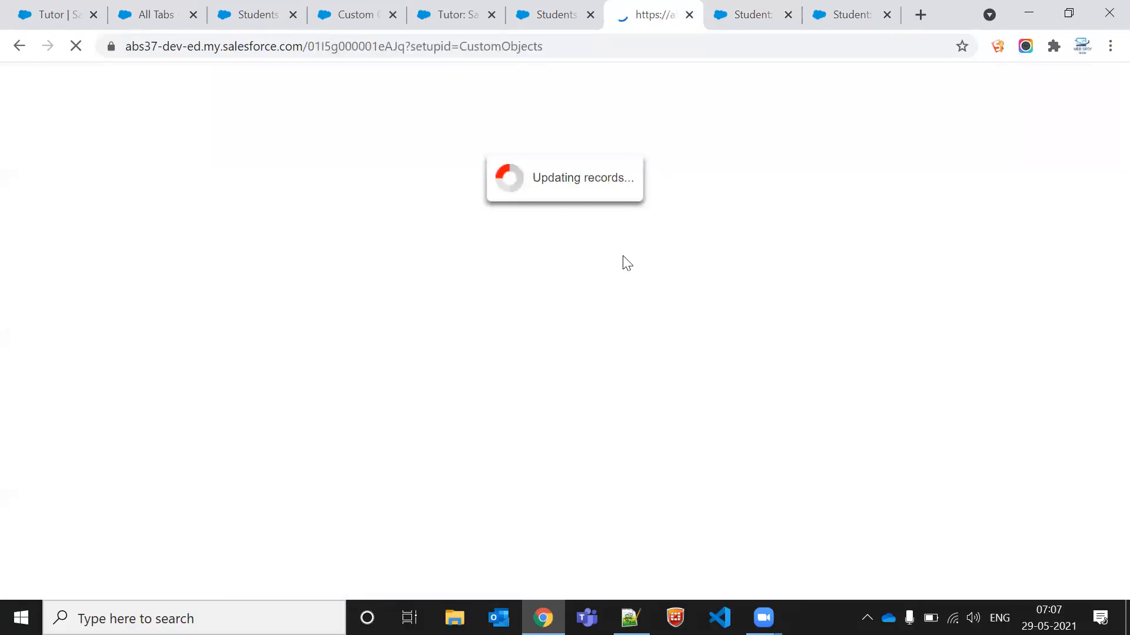
scroll(558, 408, down, 7)
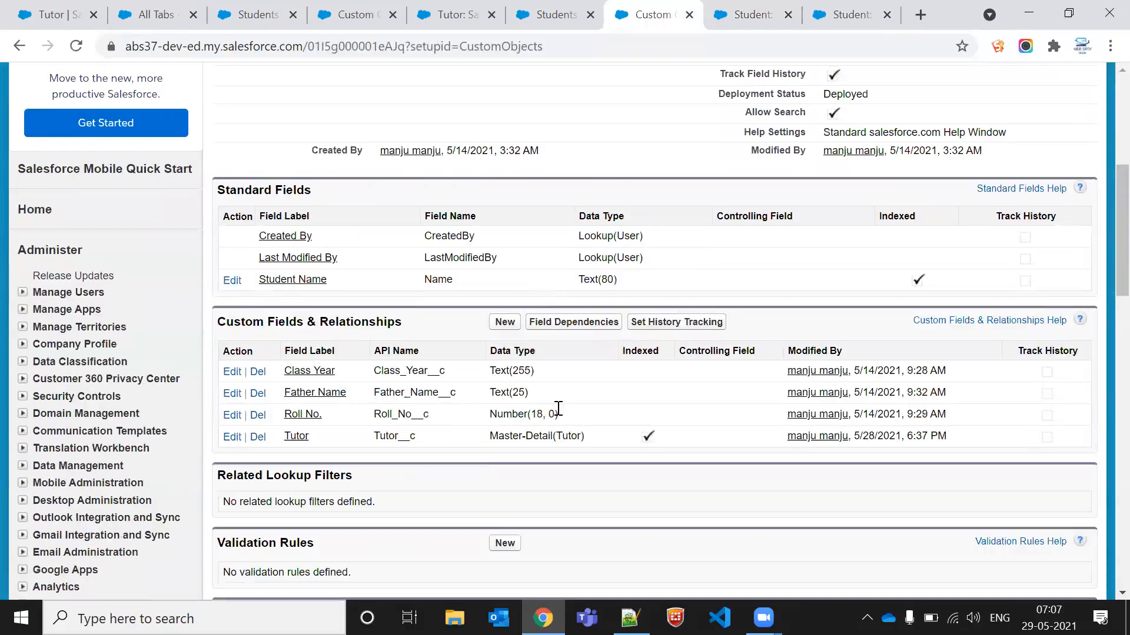
scroll(529, 416, down, 1)
triple_click(514, 408)
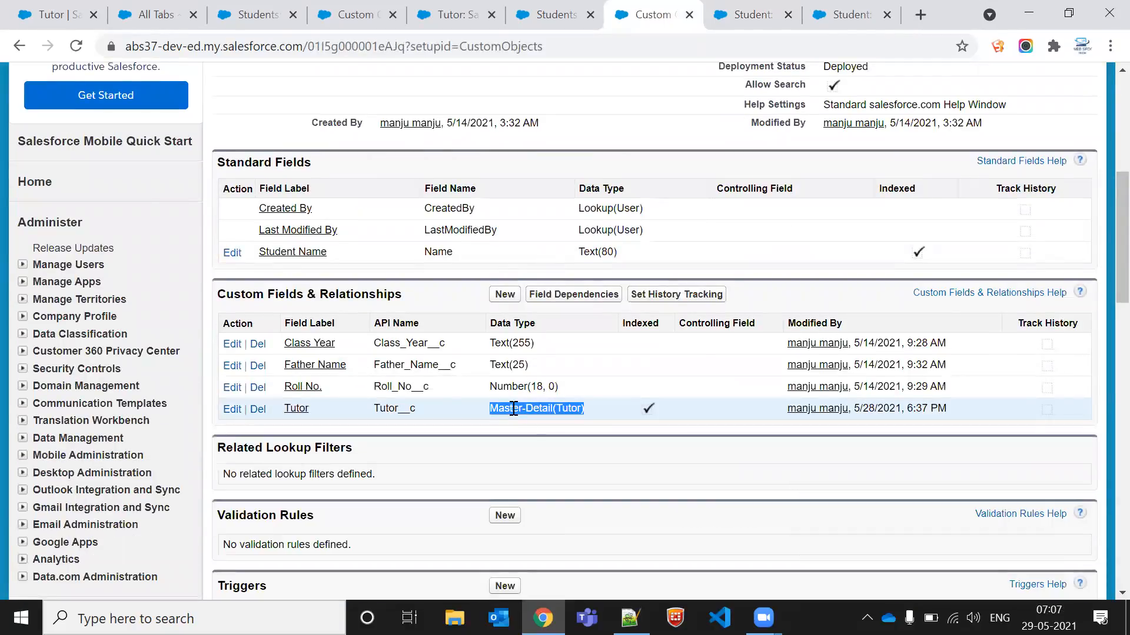
triple_click(514, 408)
click(514, 409)
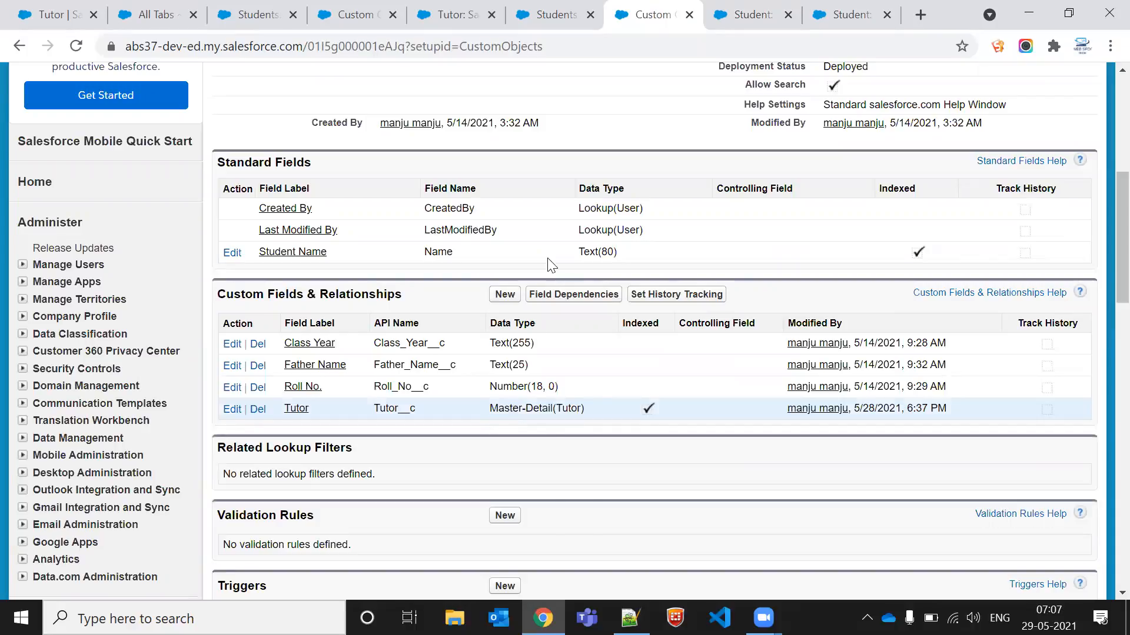
Step: Start a new Student record from the Students tab
click(749, 14)
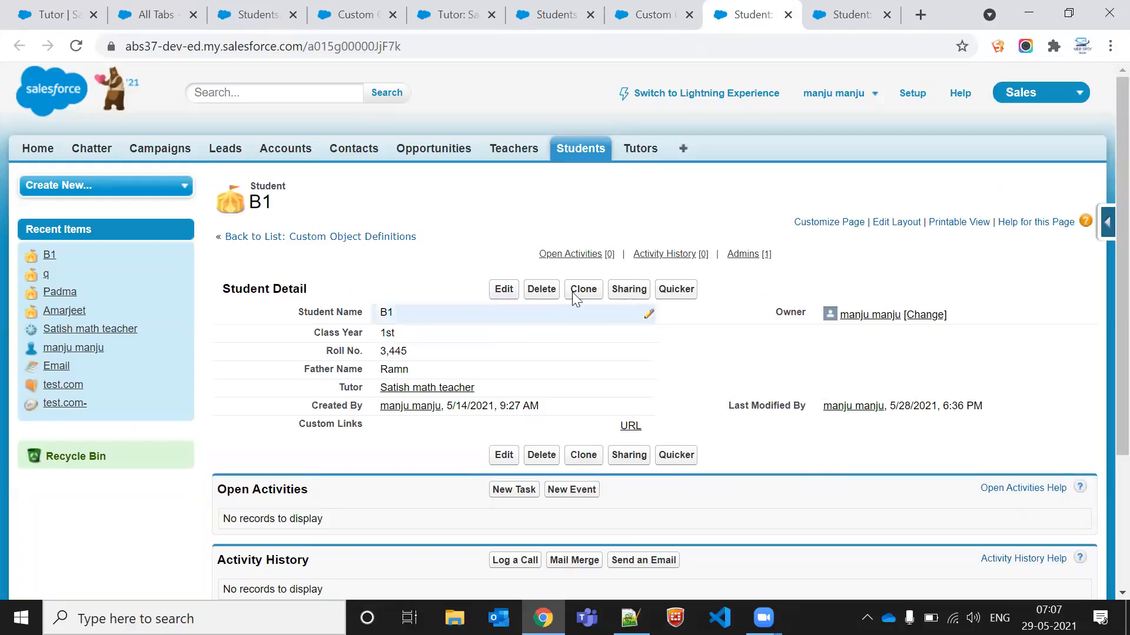
click(576, 153)
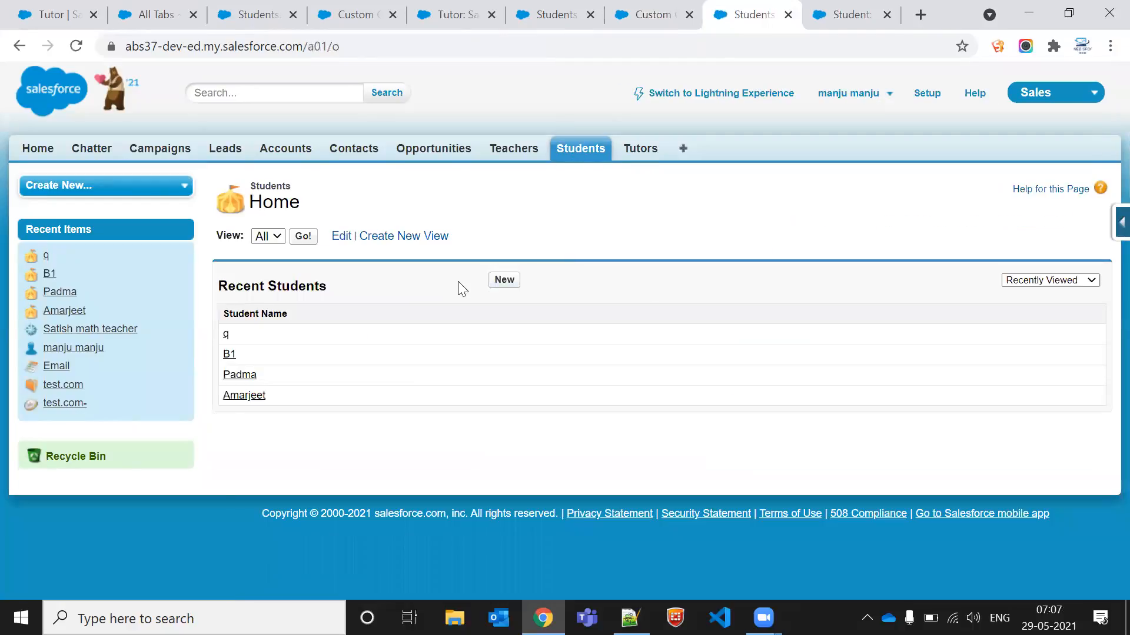
click(506, 282)
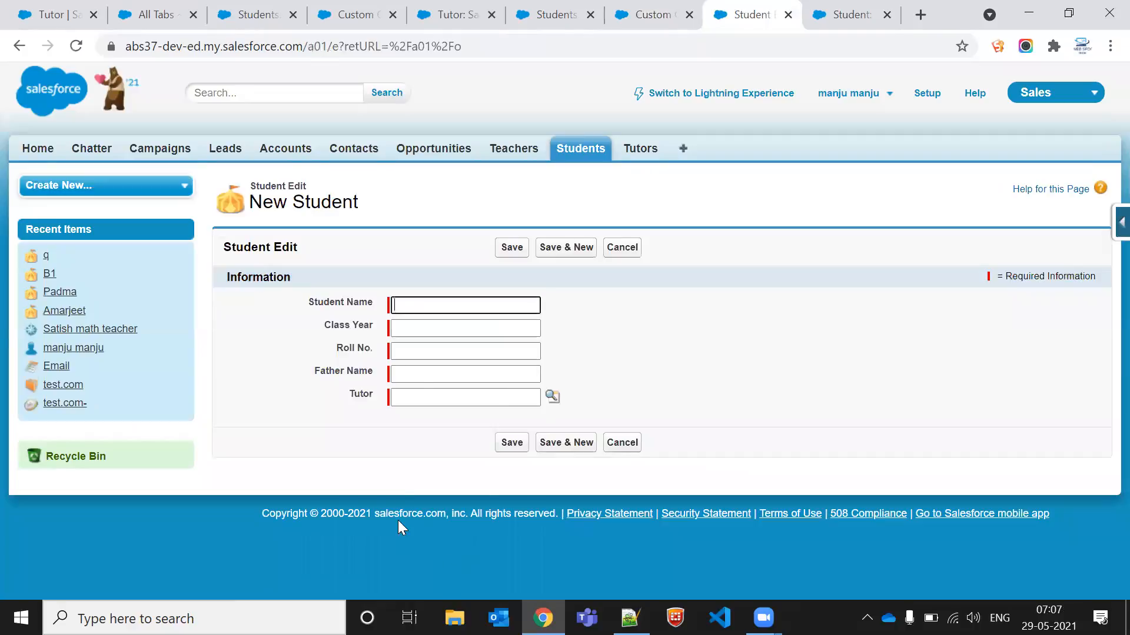
click(414, 396)
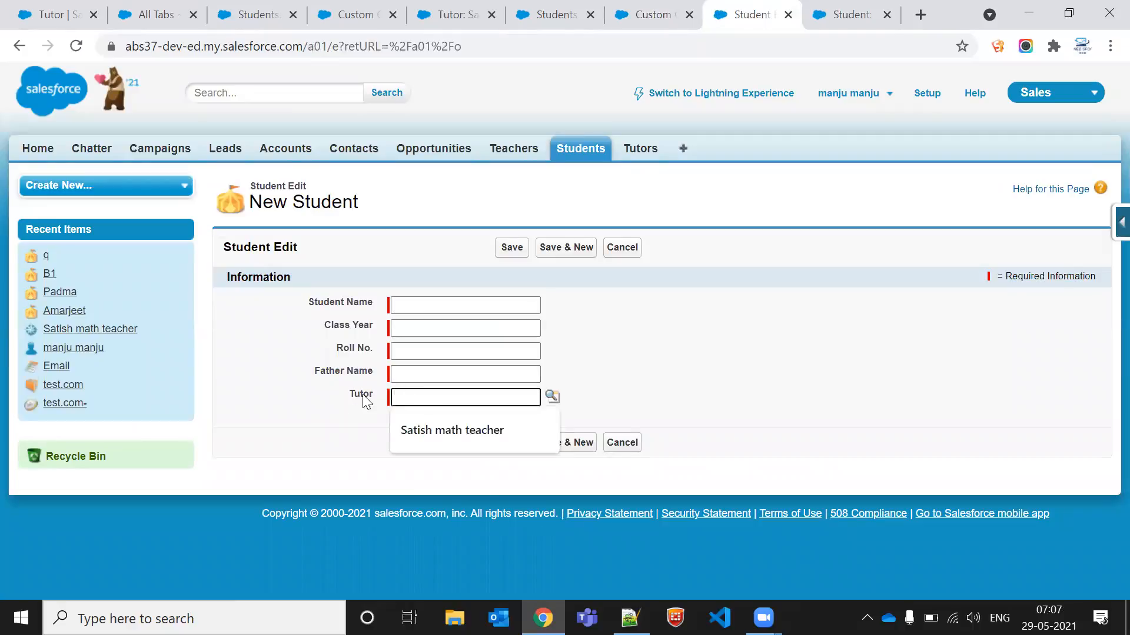
double_click(362, 394)
click(422, 394)
click(332, 389)
click(351, 392)
click(361, 393)
double_click(362, 393)
click(422, 398)
click(764, 339)
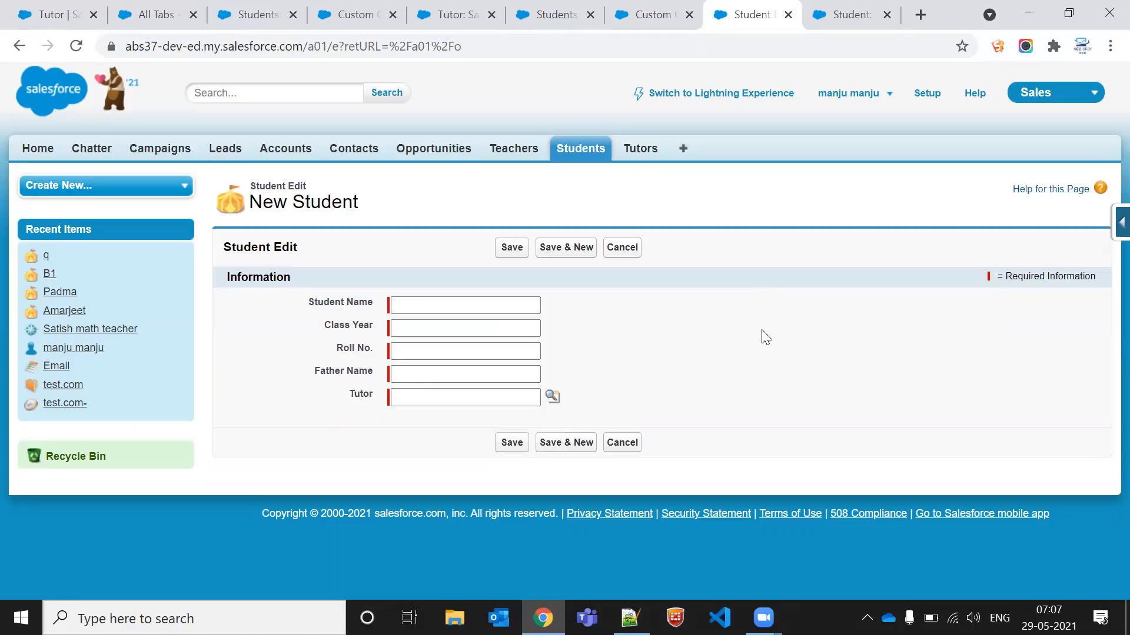
Step: Fill in the new student as Ph.no, class year 1st, roll no. 3445, father name Ramn, and try saving
click(436, 302)
click(687, 328)
click(455, 308)
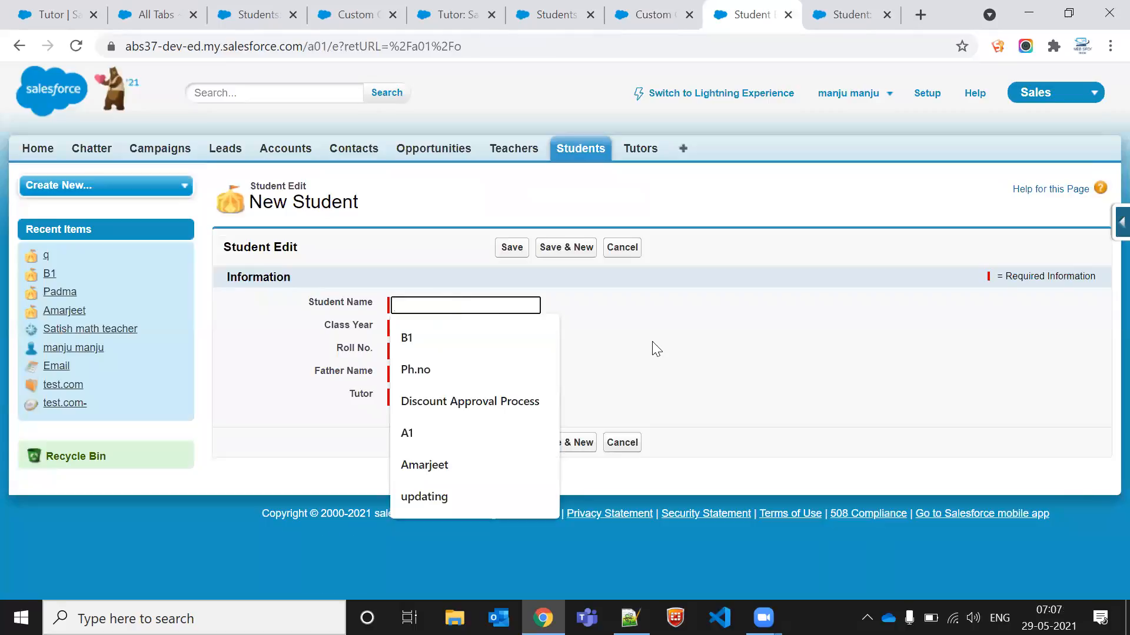
click(449, 370)
click(437, 326)
click(436, 357)
click(437, 349)
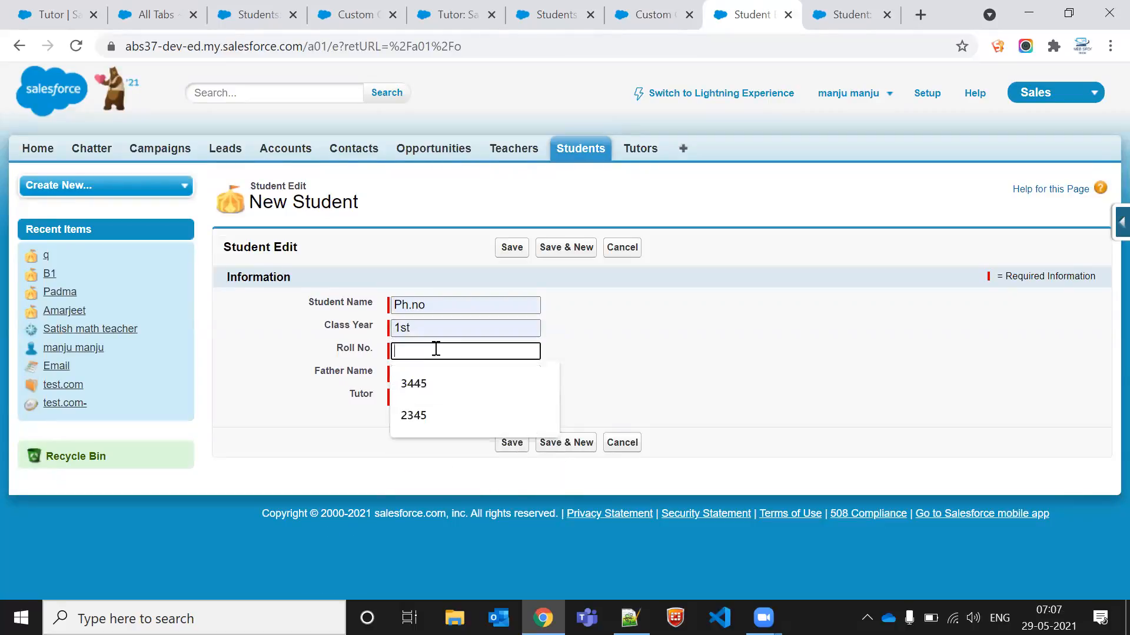
click(436, 388)
click(440, 374)
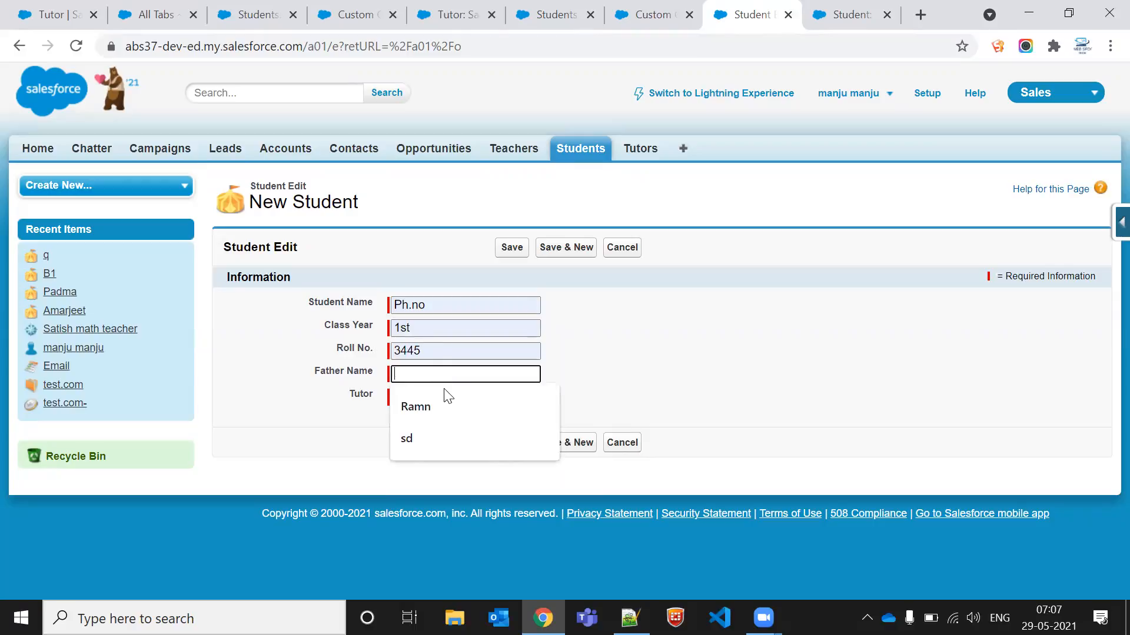
click(443, 402)
click(511, 443)
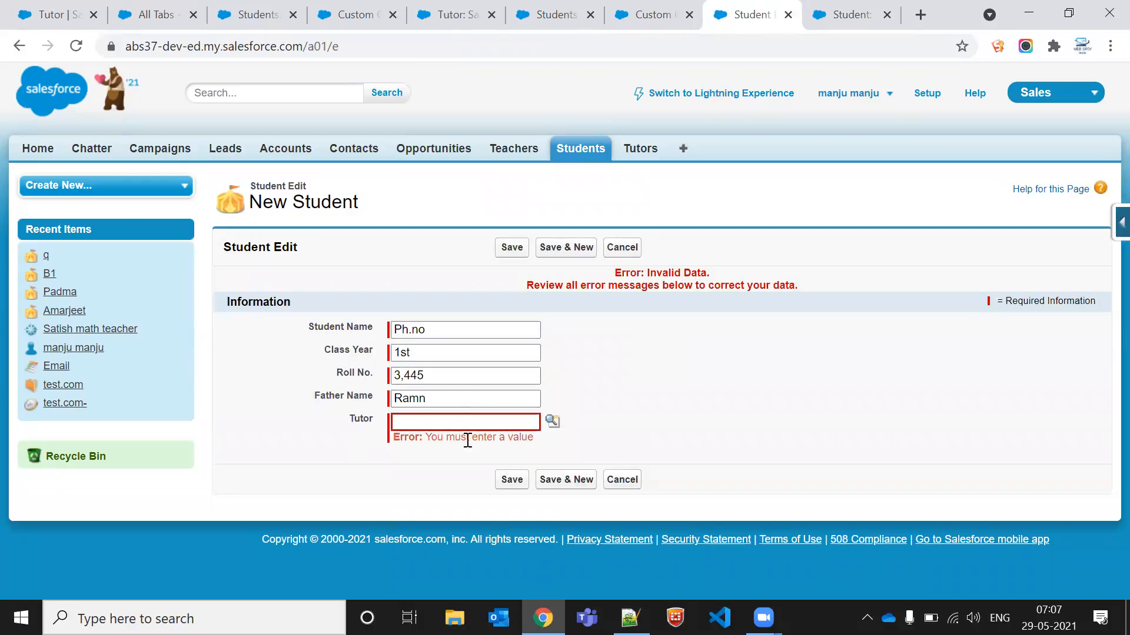
Step: Pick Satish math teacher as the new student's Tutor through the lookup and save the record
click(552, 421)
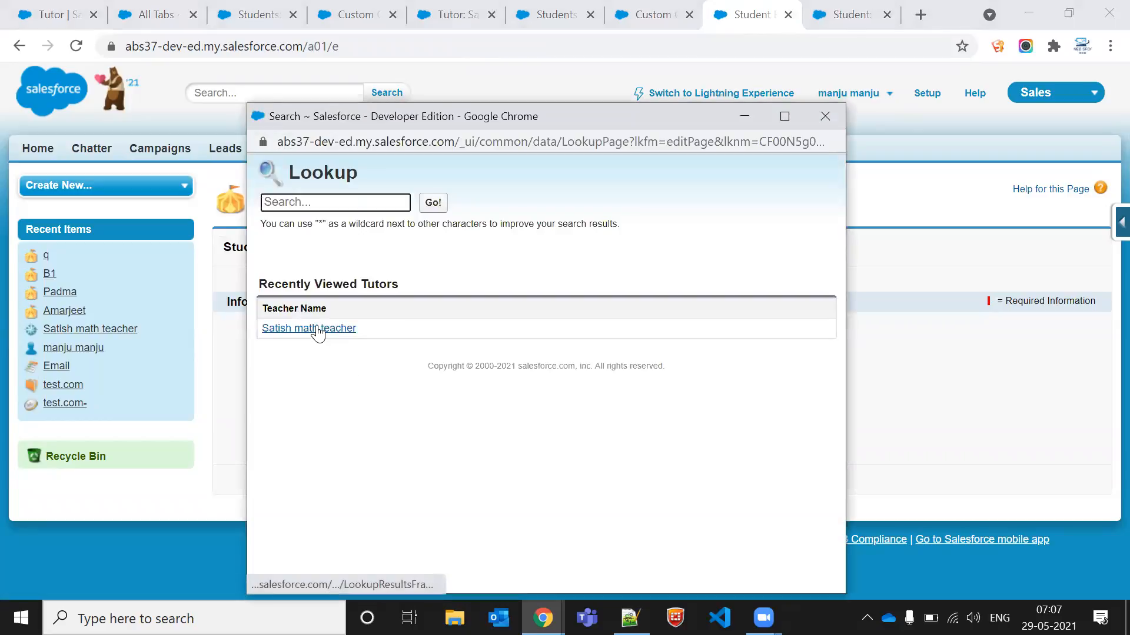
click(315, 330)
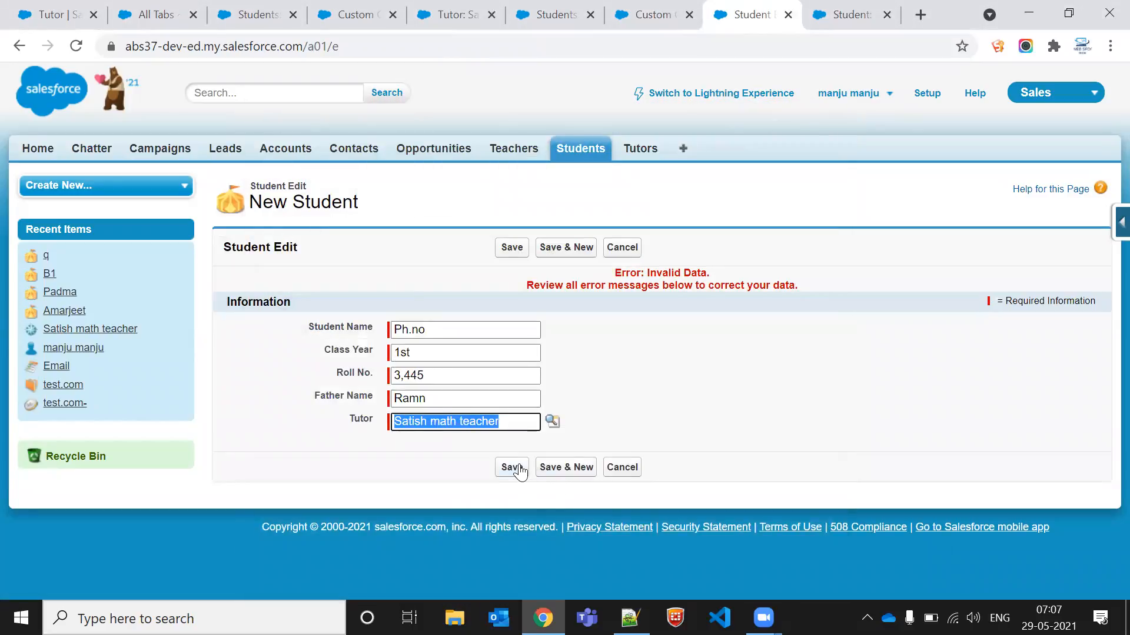
click(518, 469)
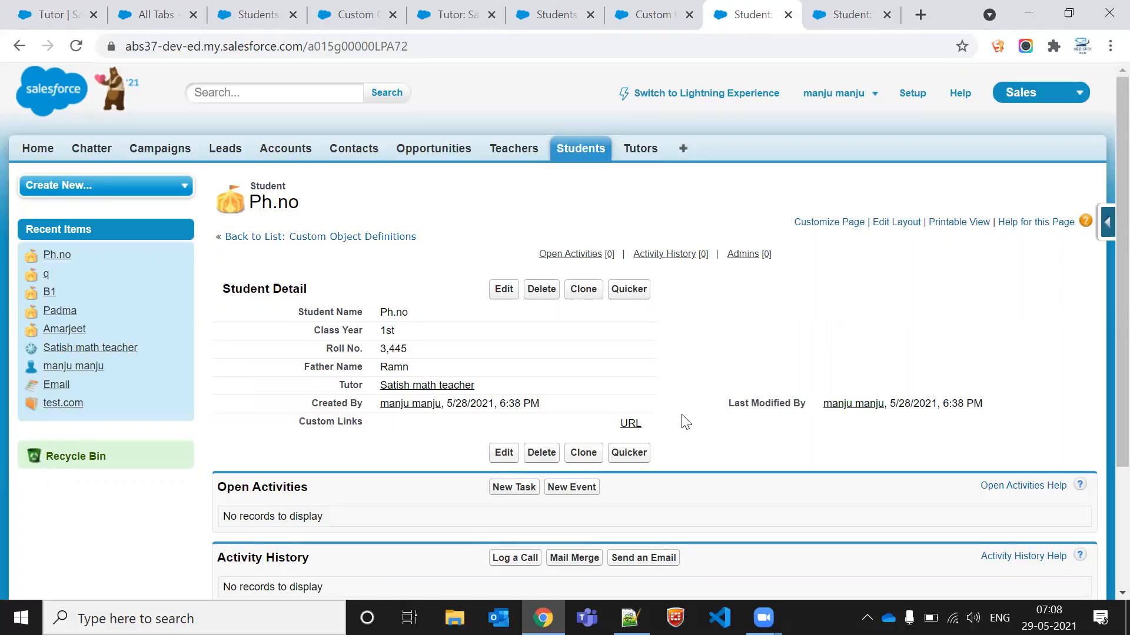
Step: Open the Quicker custom button on Ph.no's record, then close its window
triple_click(510, 388)
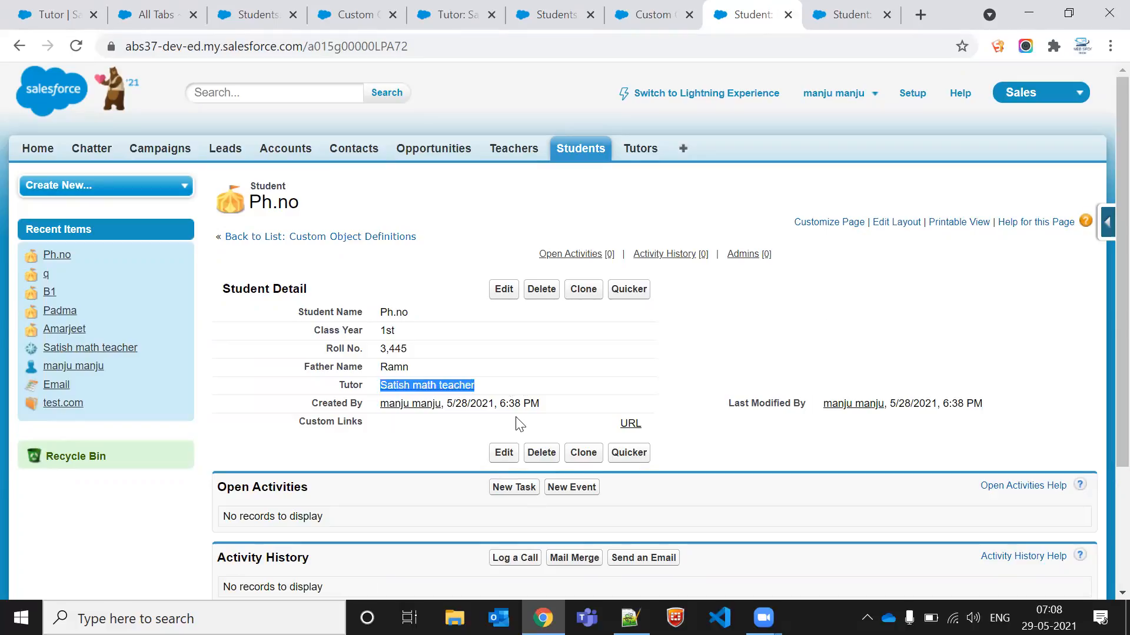
click(612, 387)
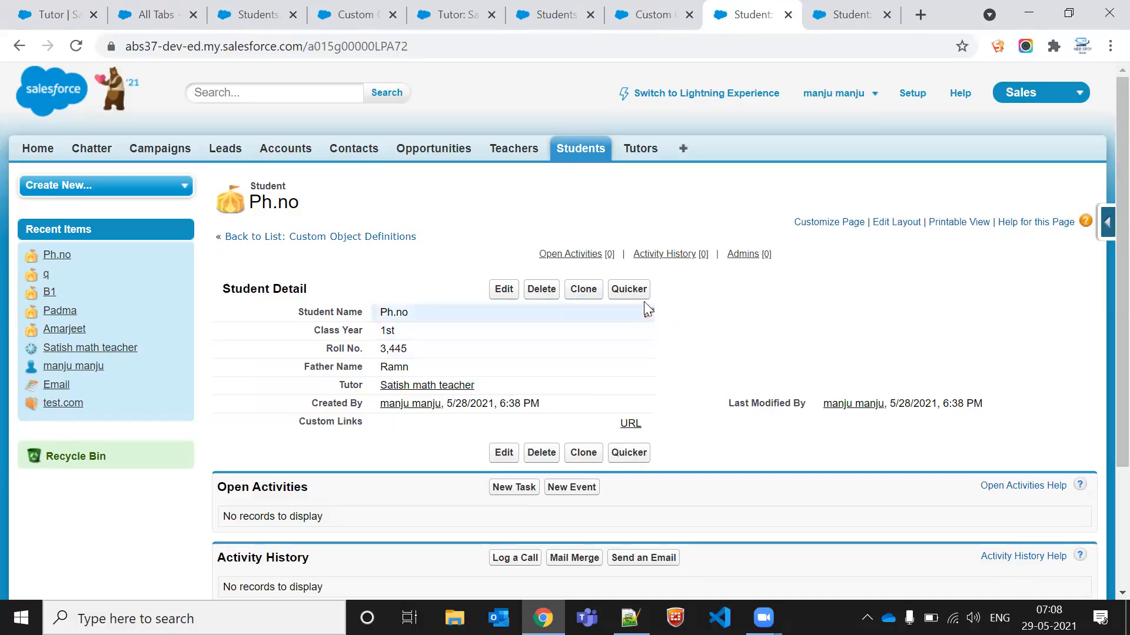
click(628, 288)
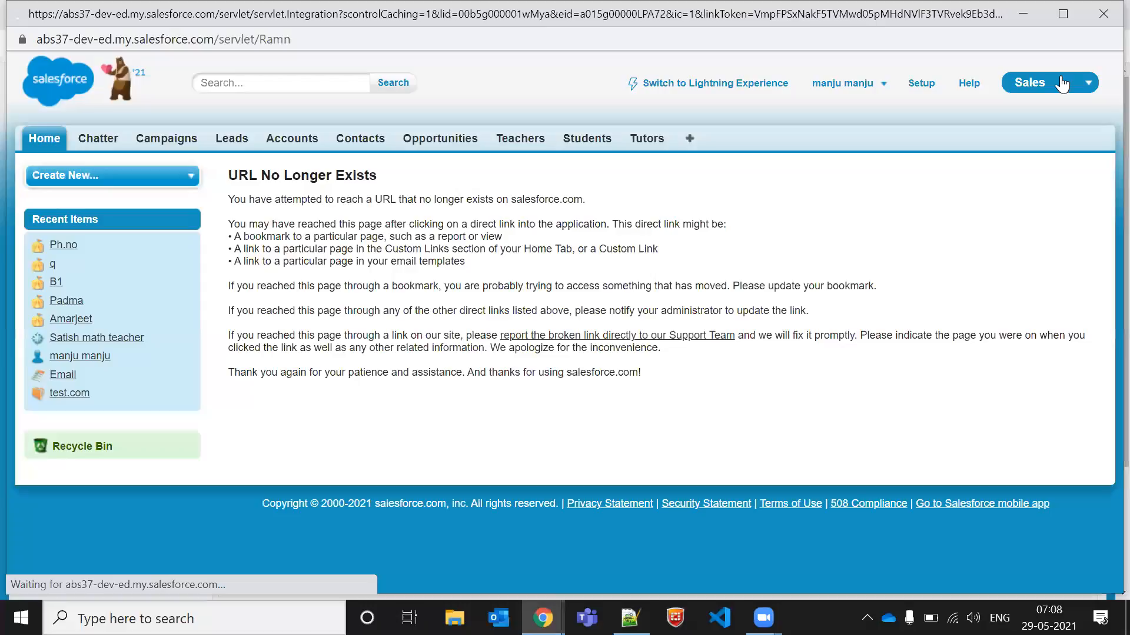
click(1095, 12)
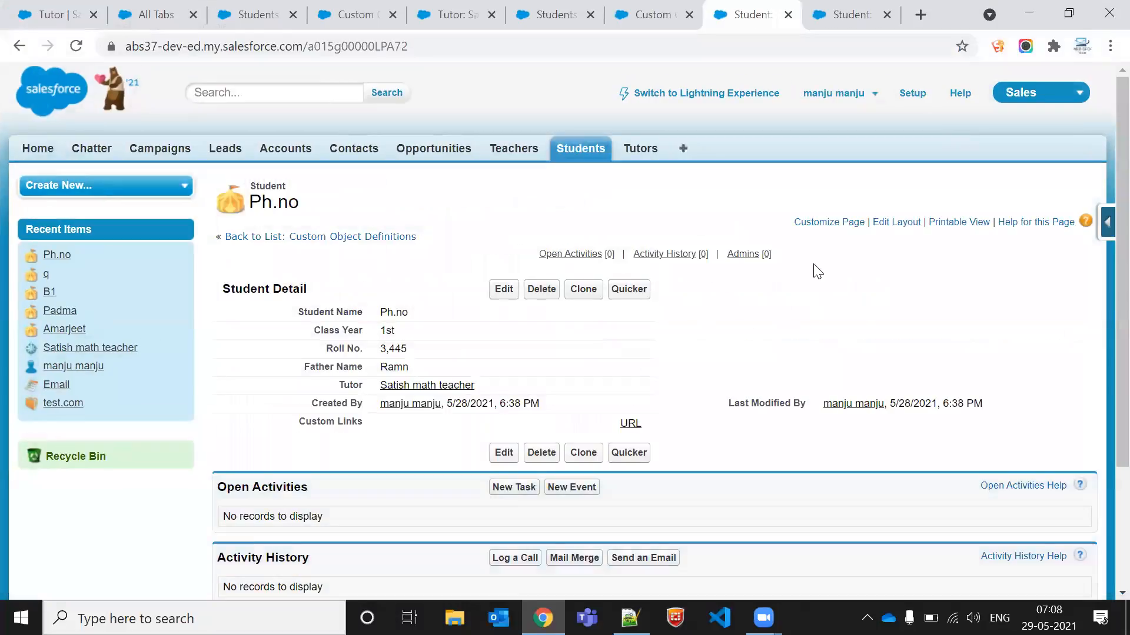
Step: Review the Student object, student records and the Tutors list, then close two unused browser tabs
click(626, 14)
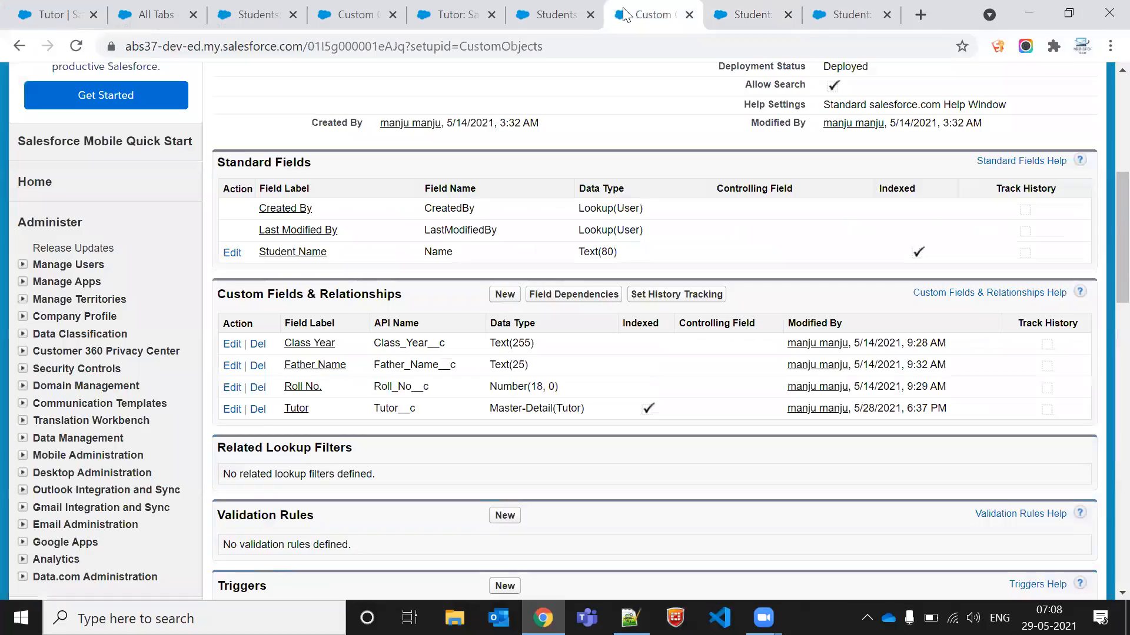
scroll(524, 260, up, 7)
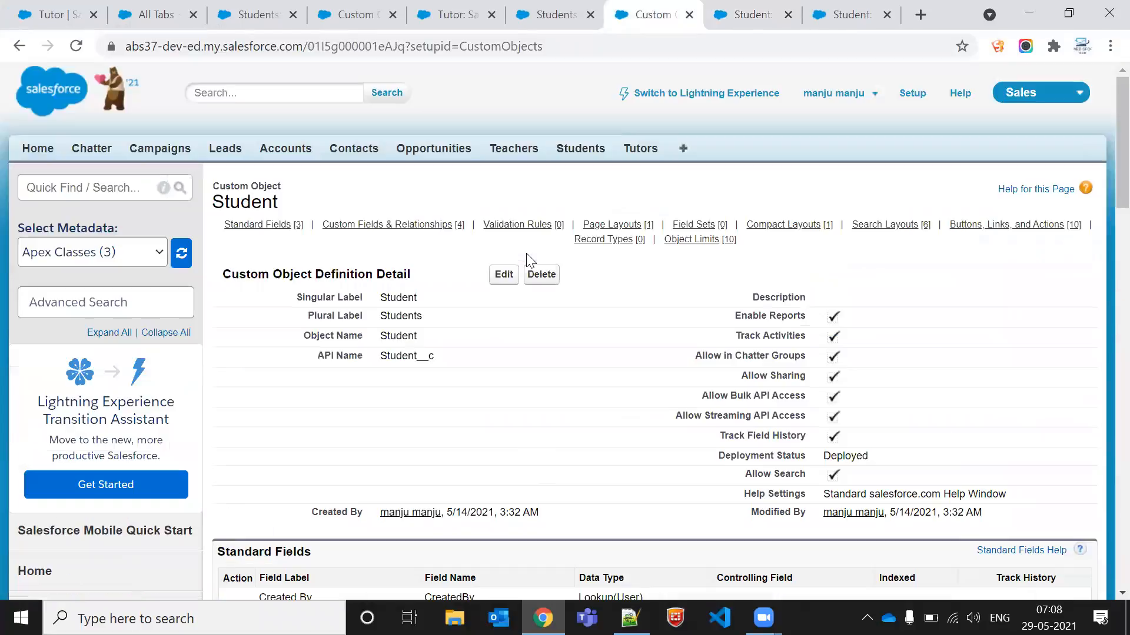
click(747, 11)
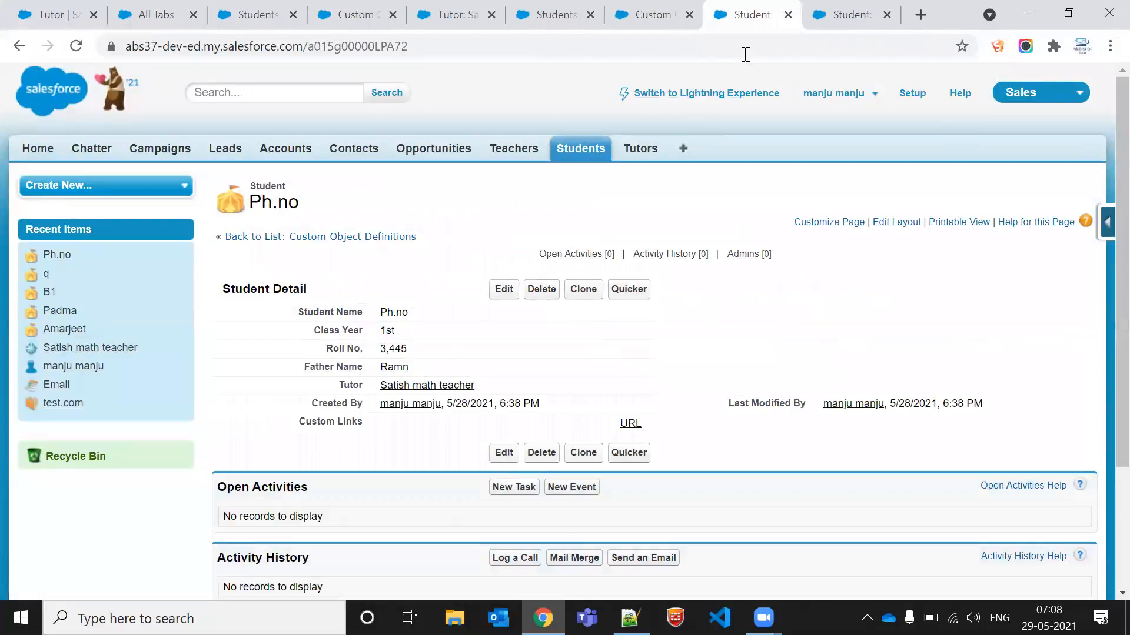
click(641, 19)
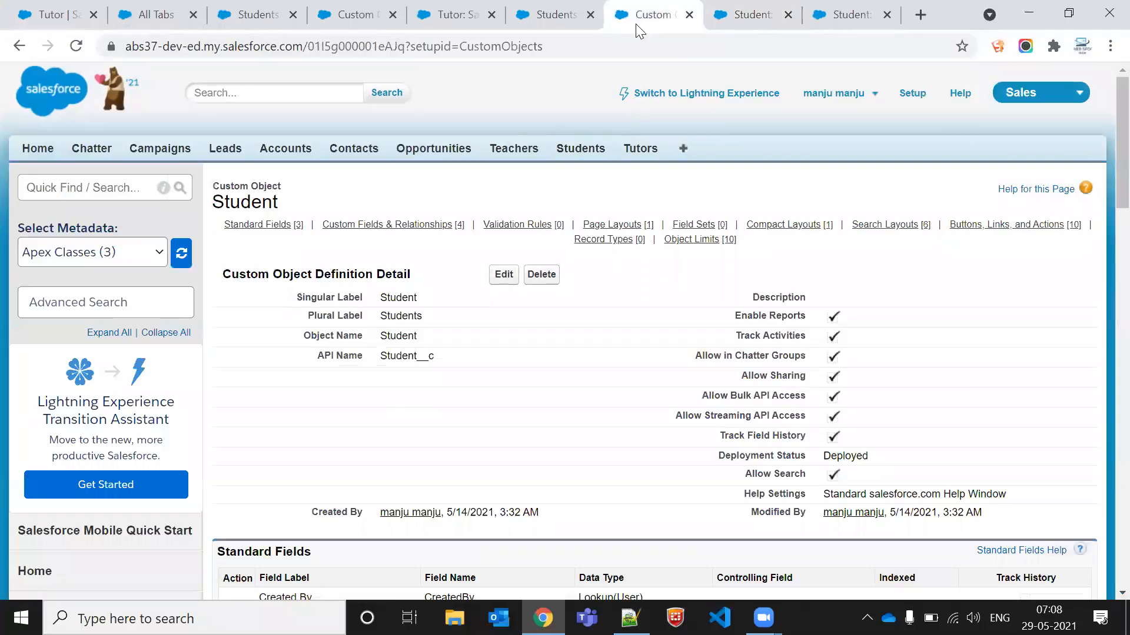
click(851, 14)
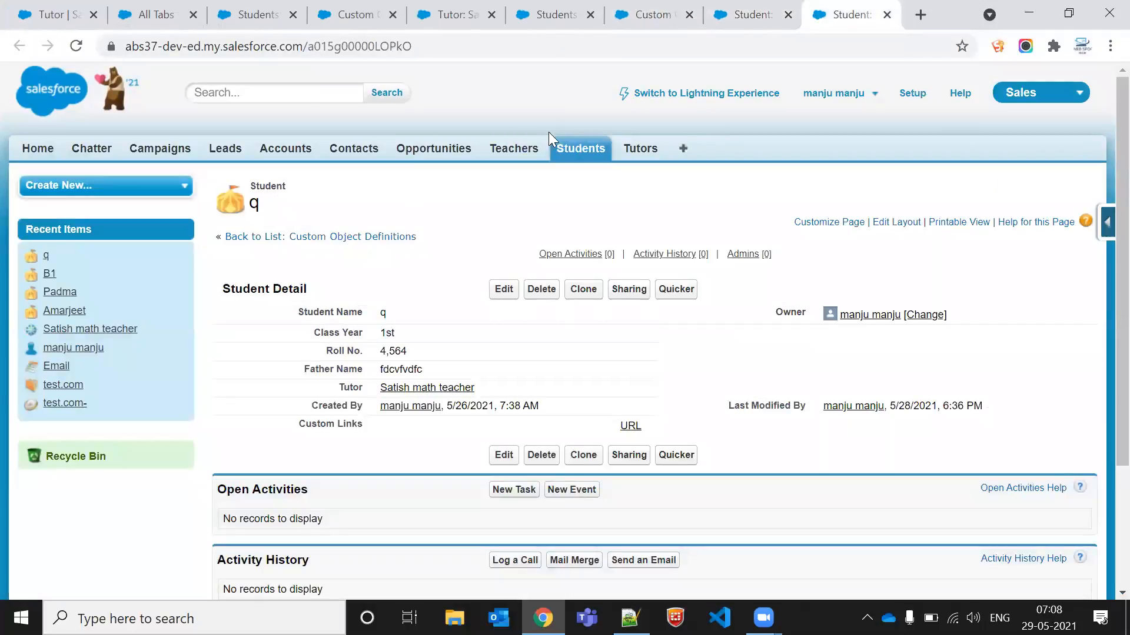
click(589, 152)
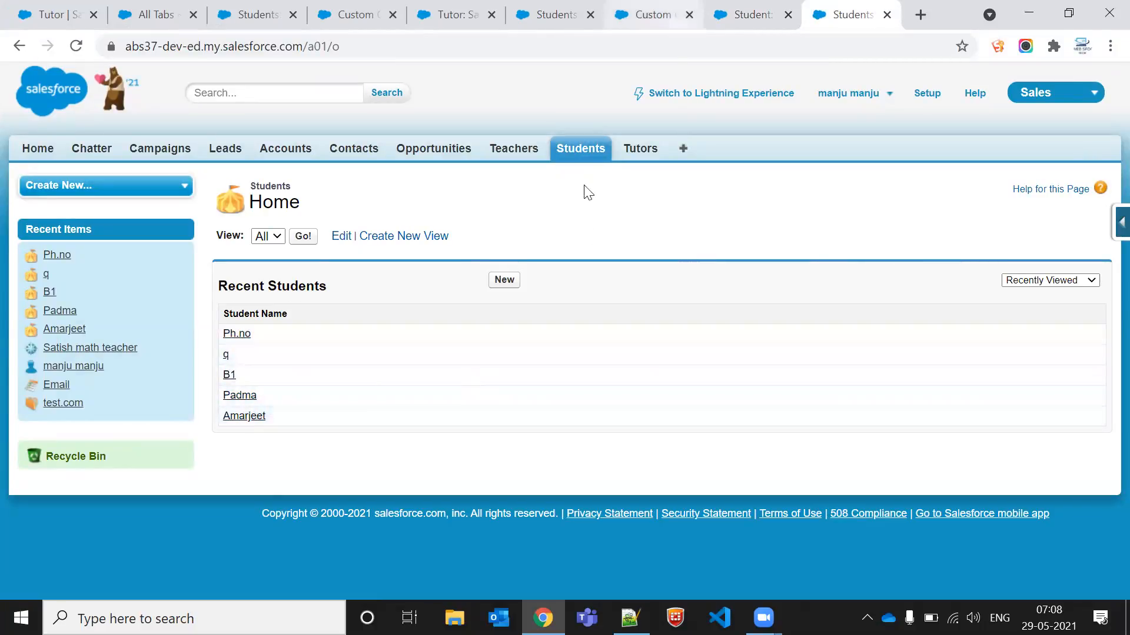
click(742, 7)
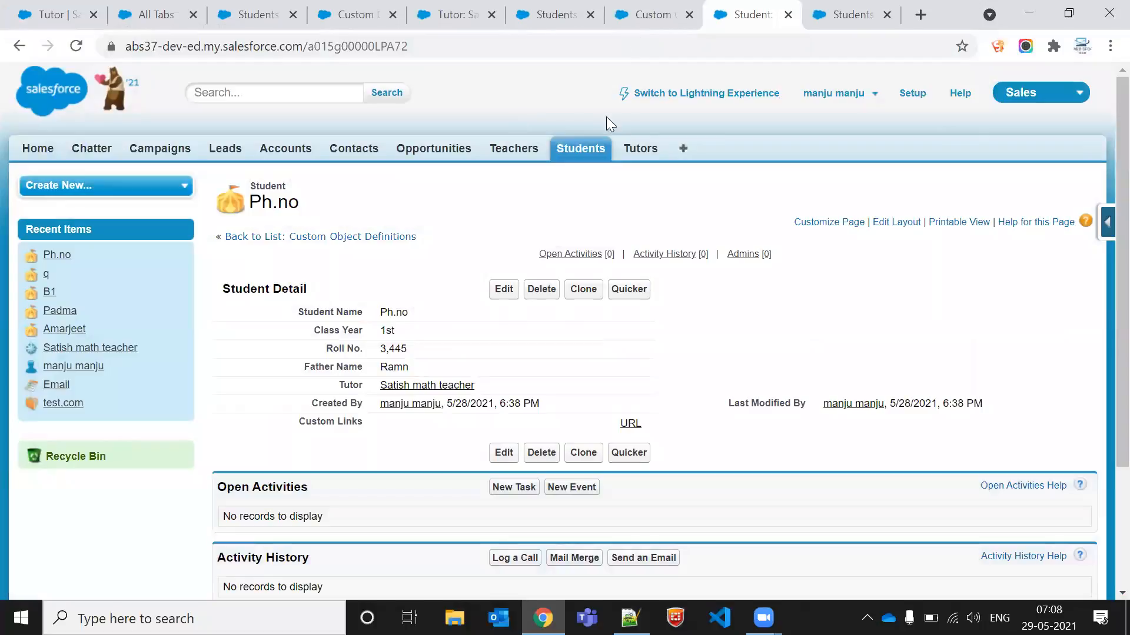
click(652, 152)
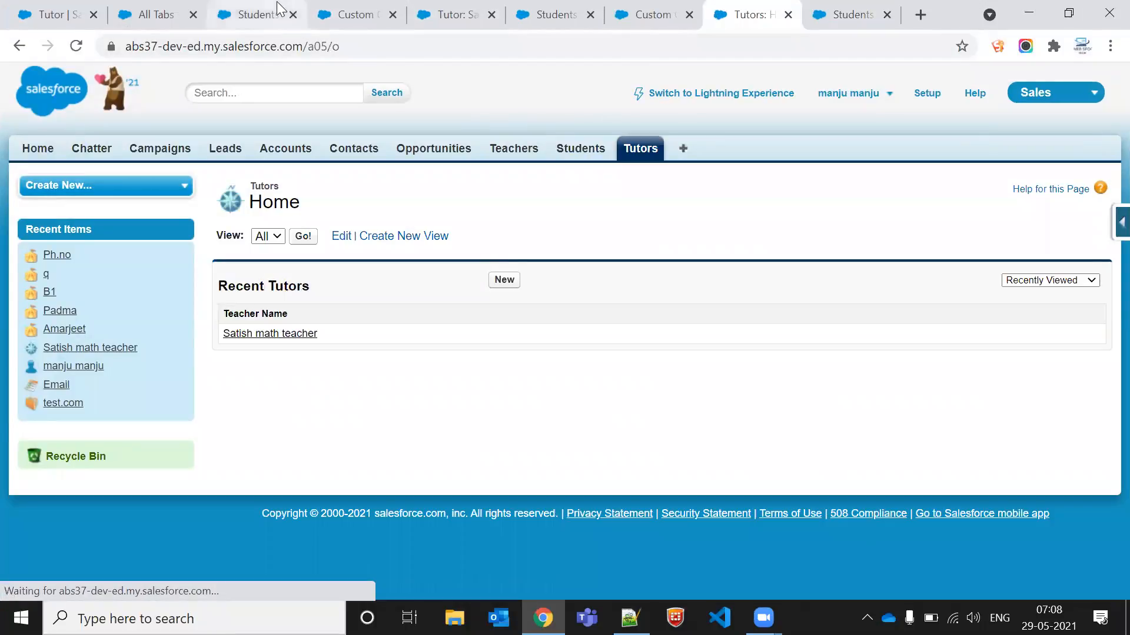
click(194, 14)
click(193, 15)
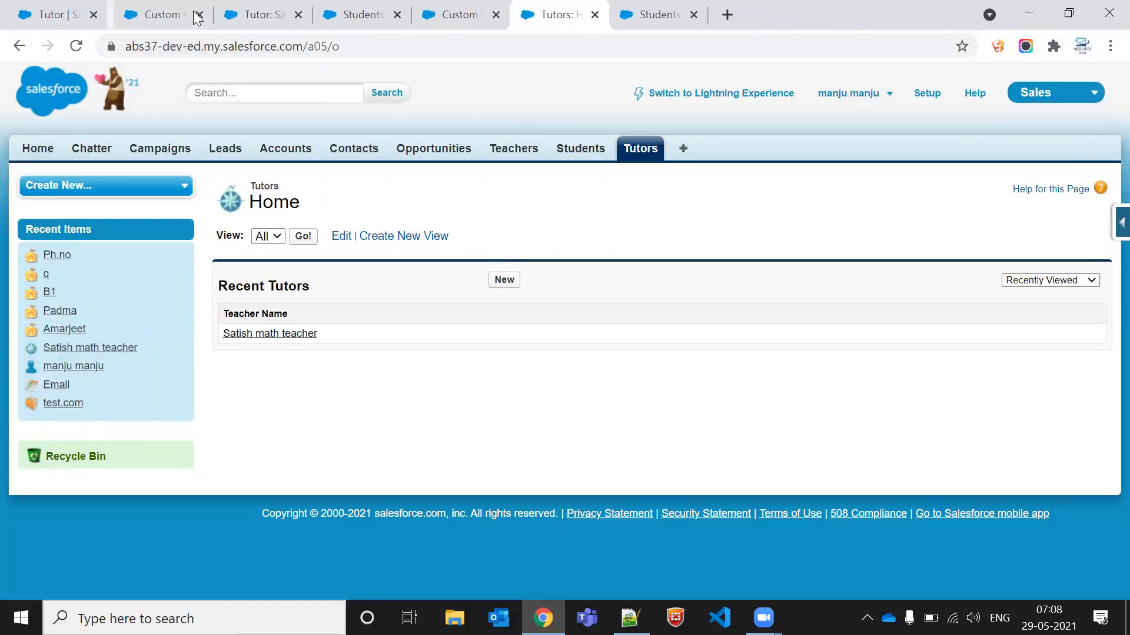
Step: Close the four extra browser tabs that are no longer needed
click(193, 14)
click(193, 15)
click(193, 14)
click(193, 14)
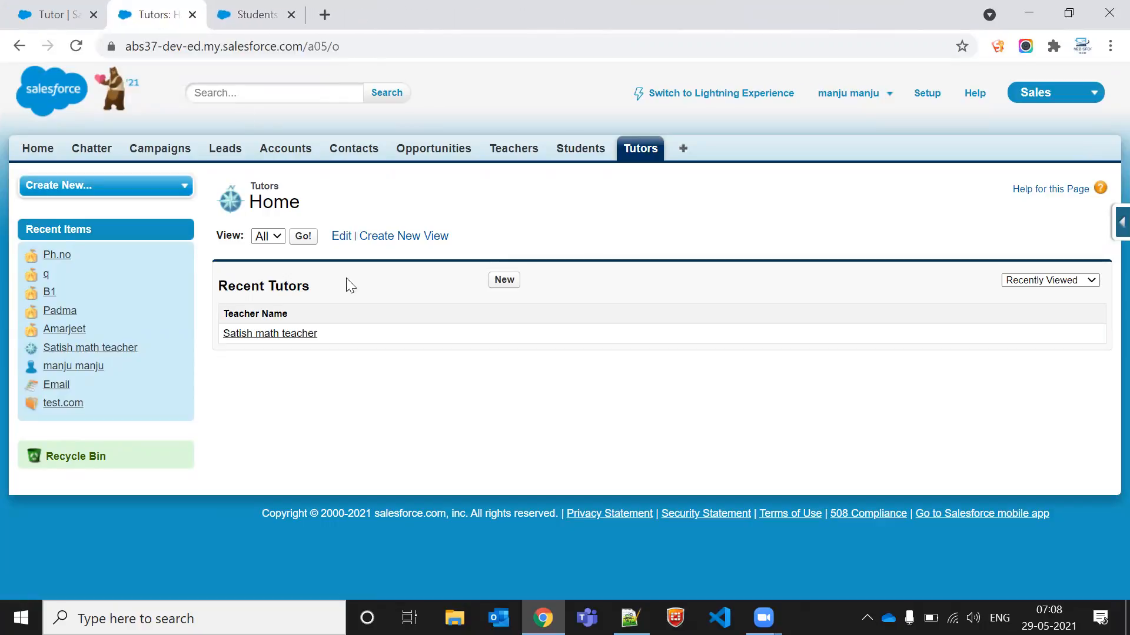
Step: Open the Satish math teacher tutor record, and open each of the five student records in separate tabs
click(293, 334)
click(537, 10)
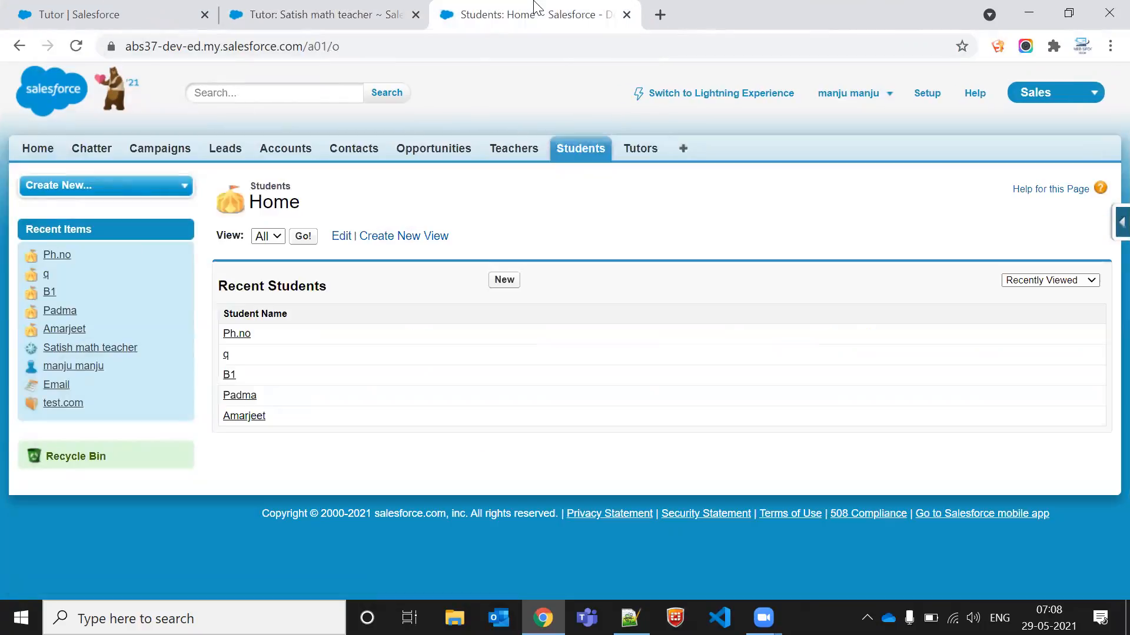
middle_click(237, 335)
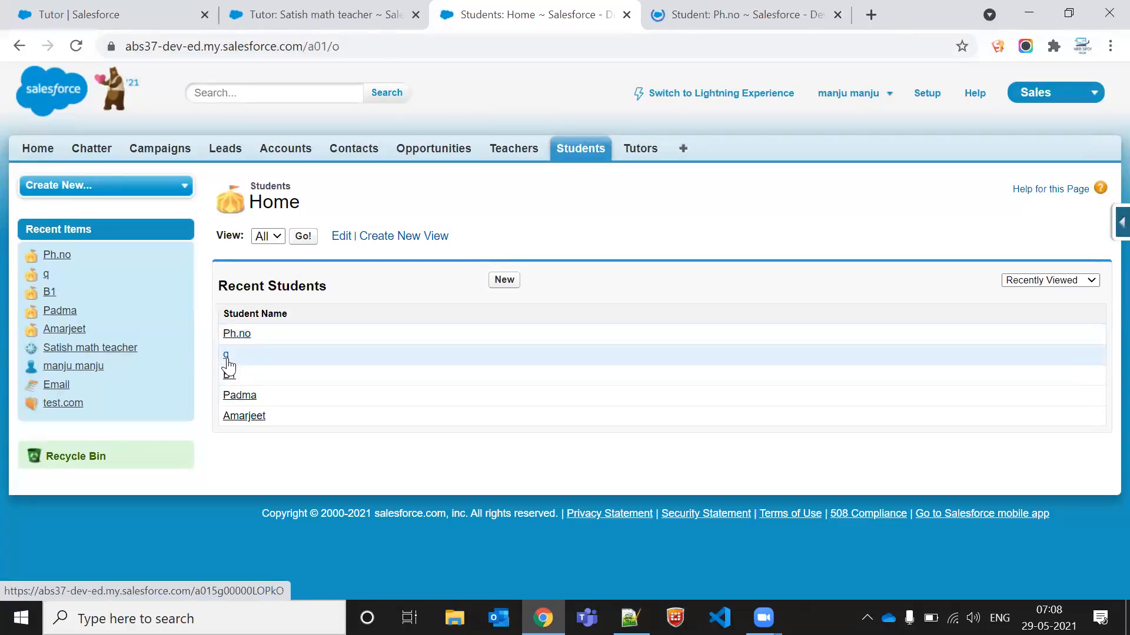
middle_click(226, 355)
middle_click(229, 377)
middle_click(240, 395)
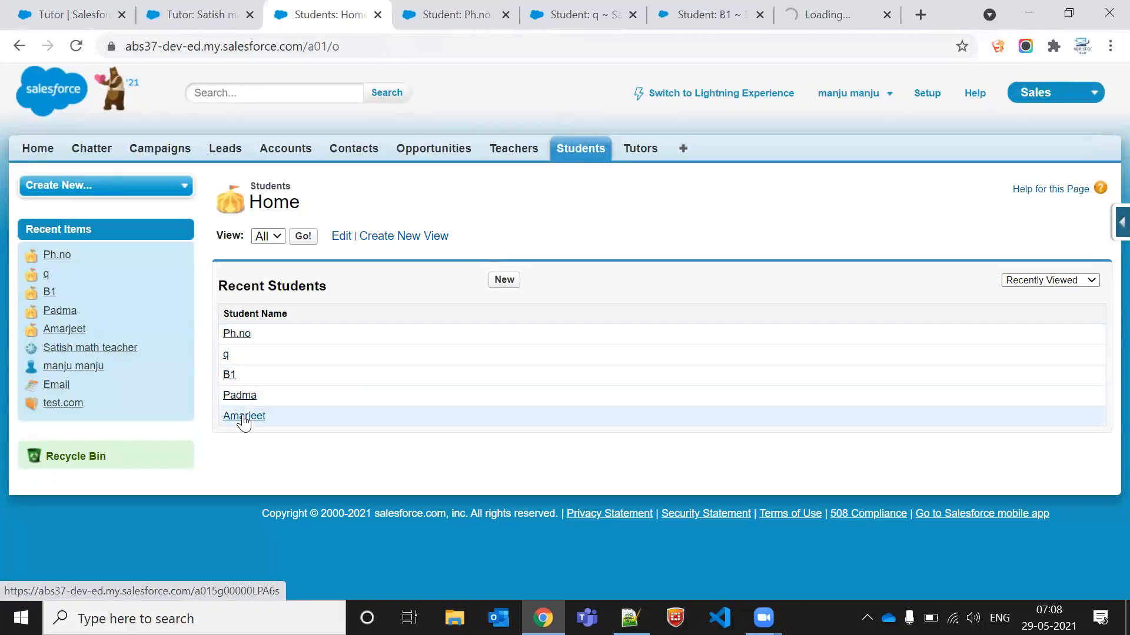
middle_click(244, 416)
Step: Delete the Satish math teacher tutor record and confirm the deletion
click(203, 12)
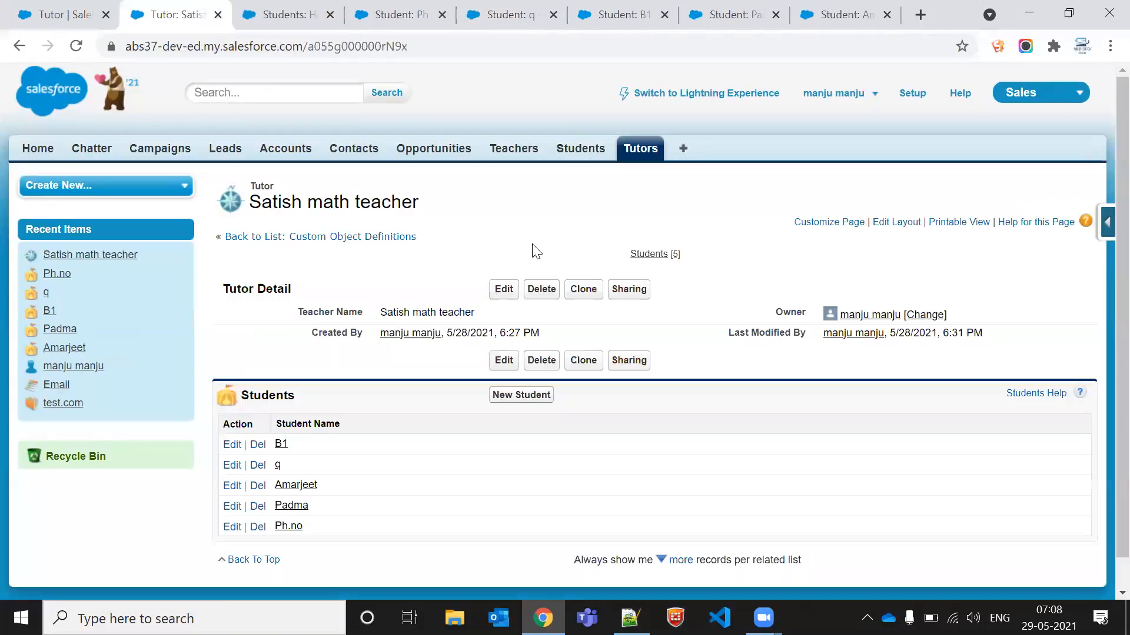
click(541, 290)
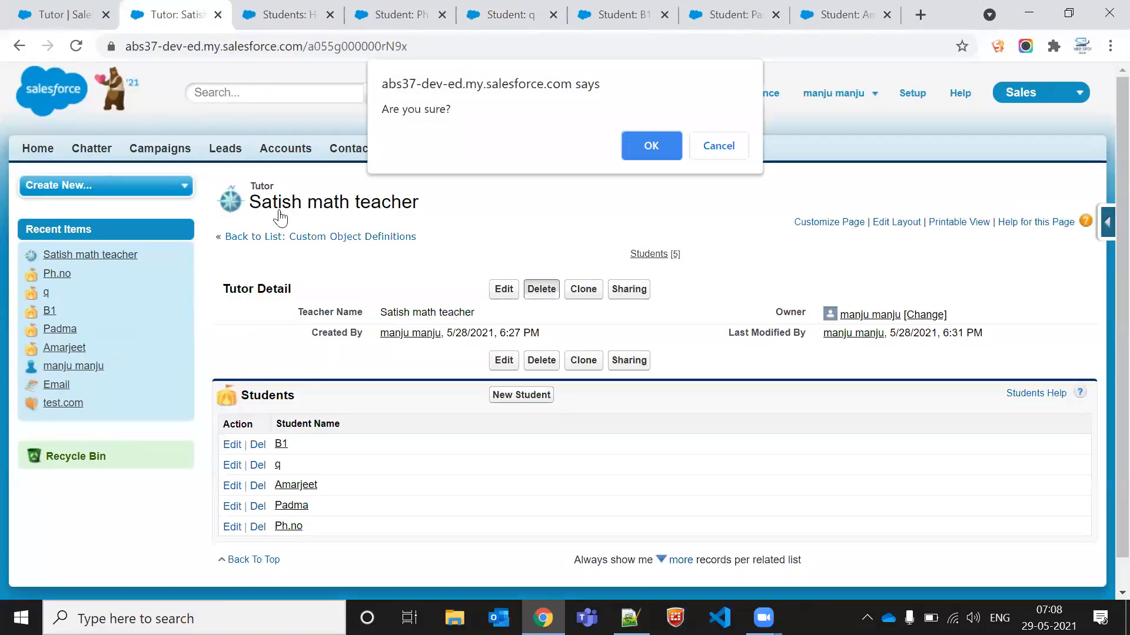
click(660, 144)
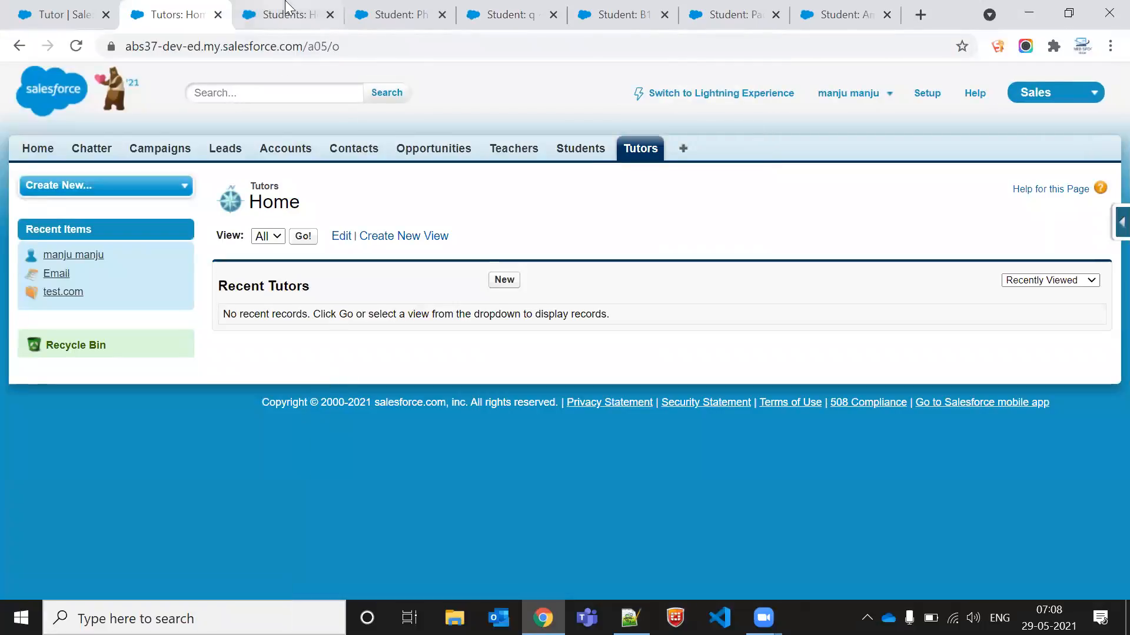
Step: Reload the Tutors list, the Students list and each open student record tab to check whether its students still exist
click(287, 13)
key(F5)
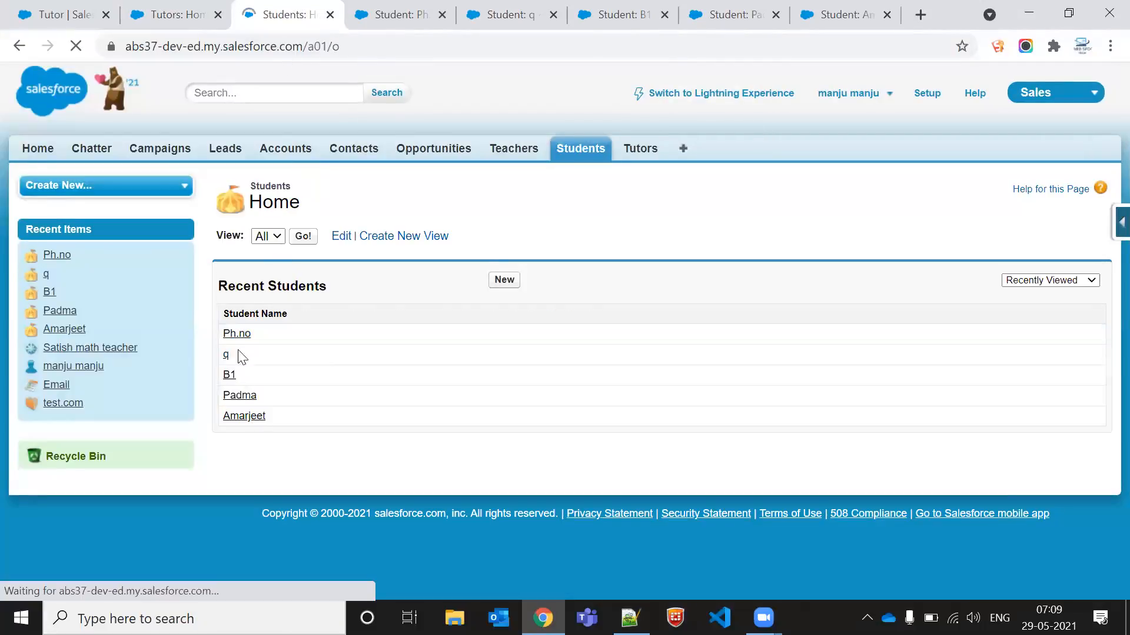
click(416, 8)
key(F5)
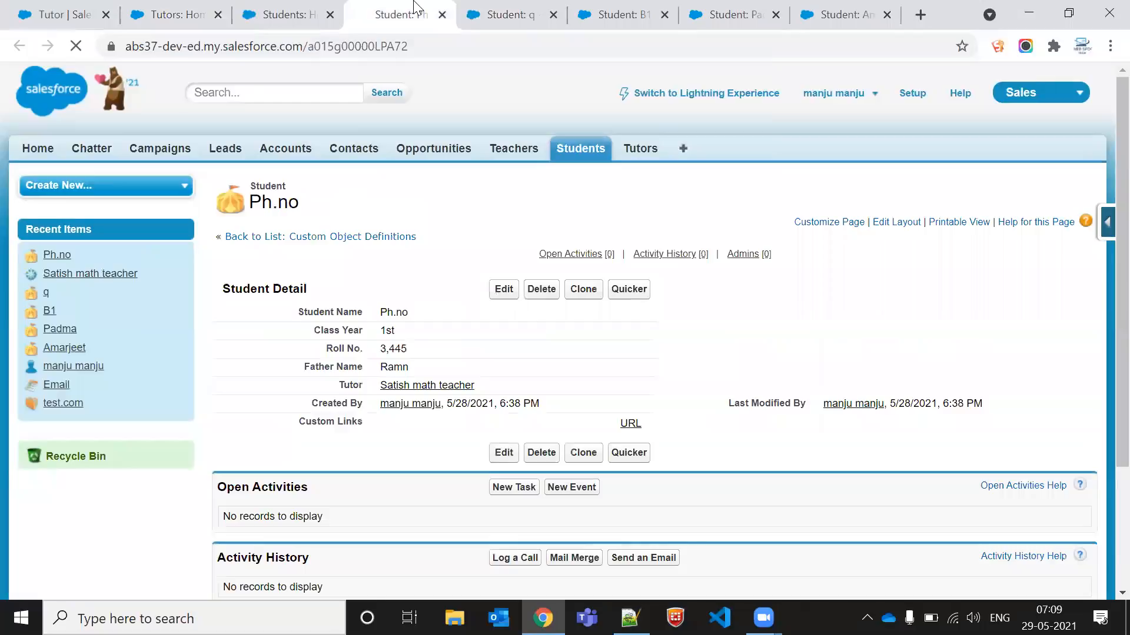
click(510, 7)
key(F5)
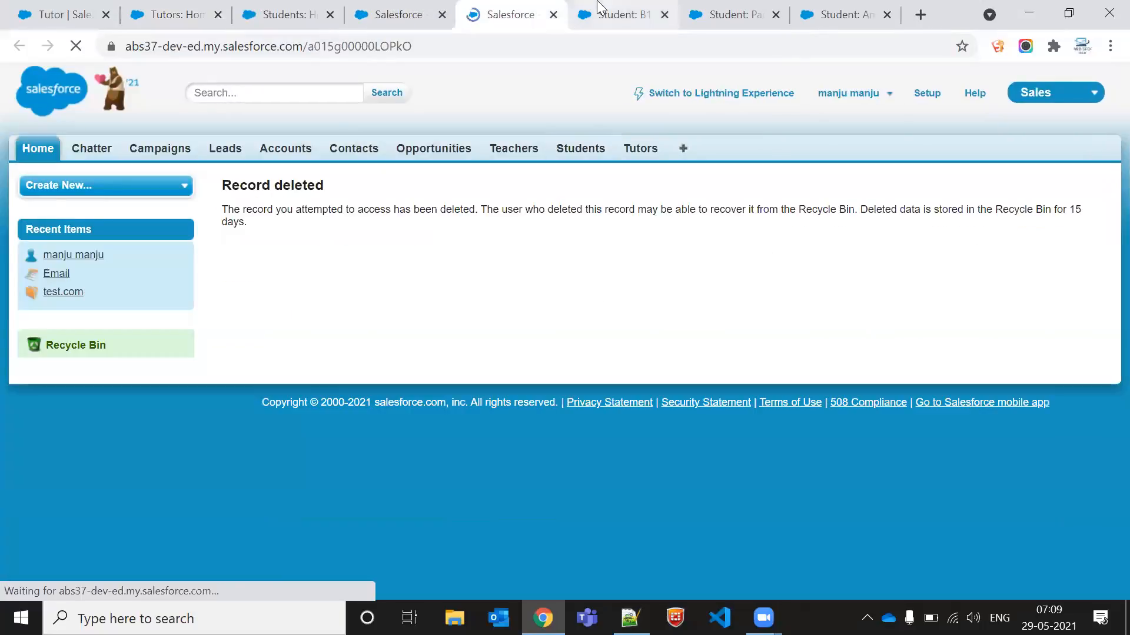
click(612, 10)
key(F5)
click(701, 8)
key(F5)
click(845, 9)
key(F5)
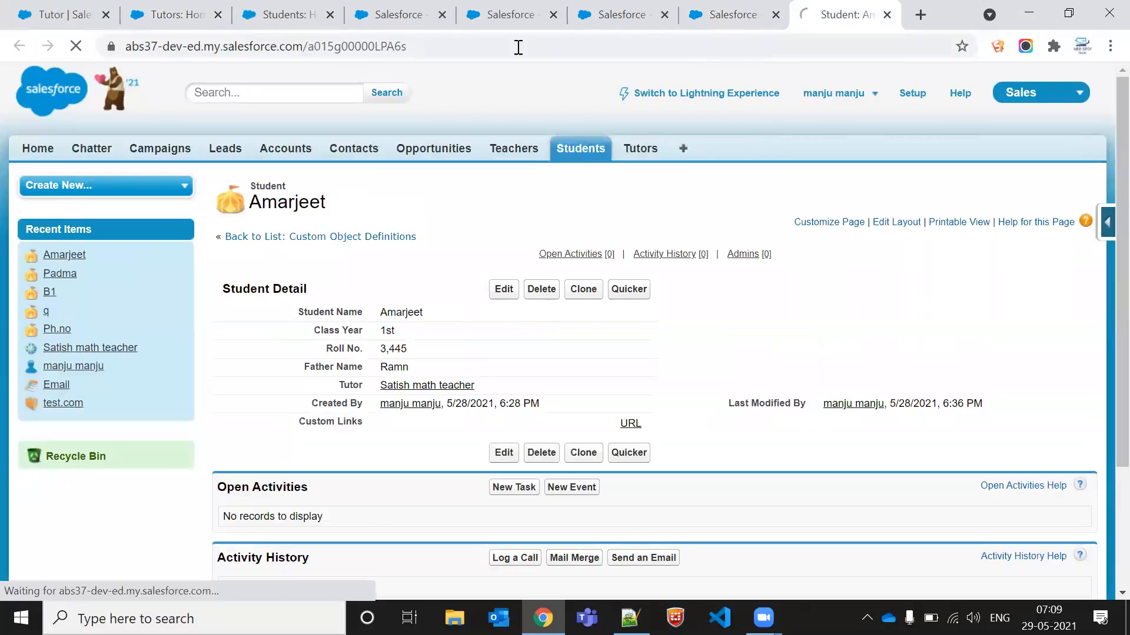
Step: Close the Students list tab and all the student record tabs
click(292, 15)
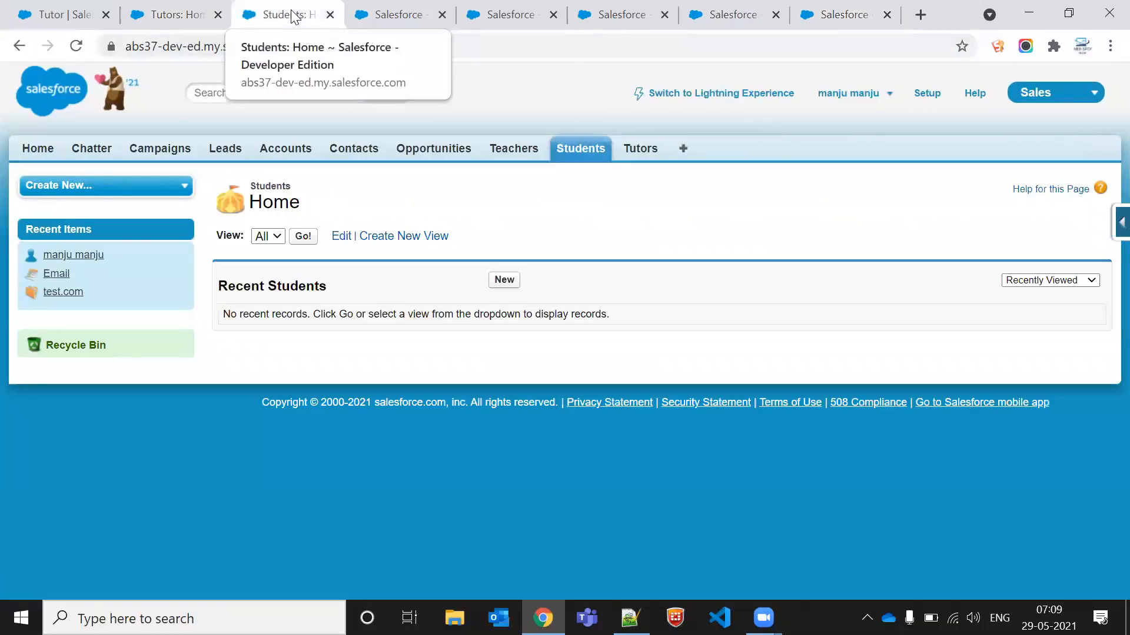
click(330, 14)
click(330, 15)
click(330, 14)
click(331, 14)
click(330, 15)
click(330, 15)
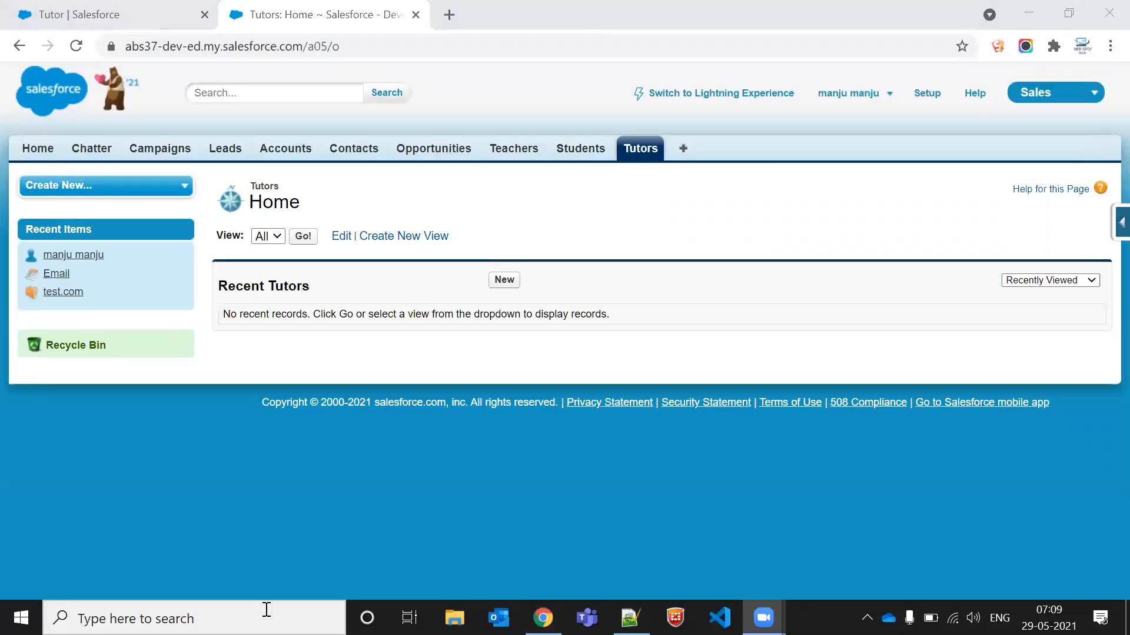
triple_click(518, 318)
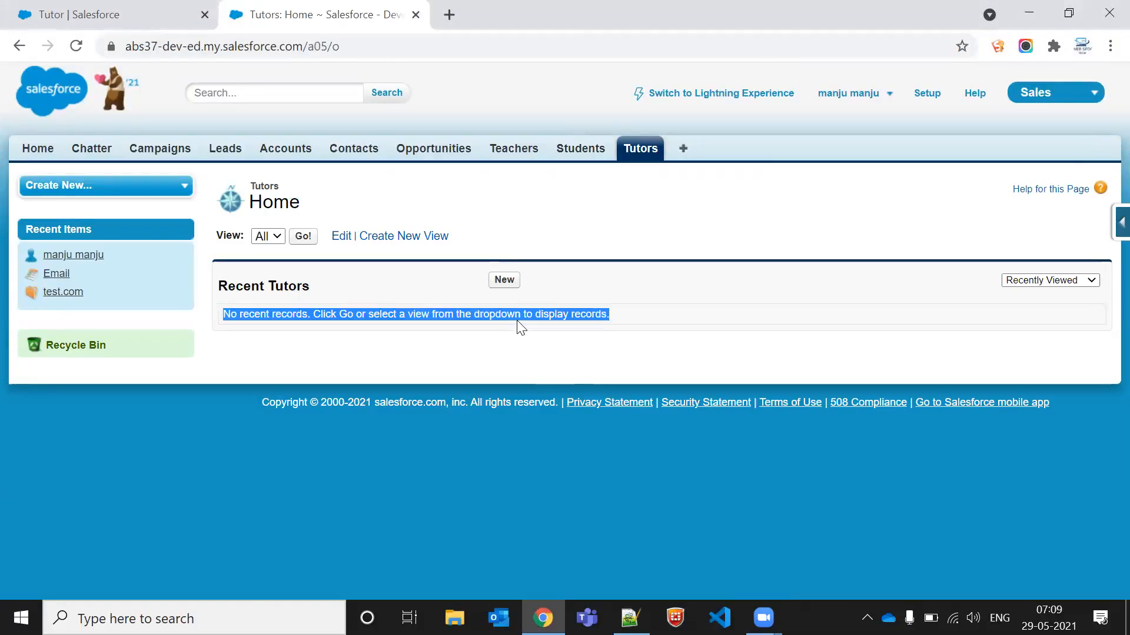
click(503, 286)
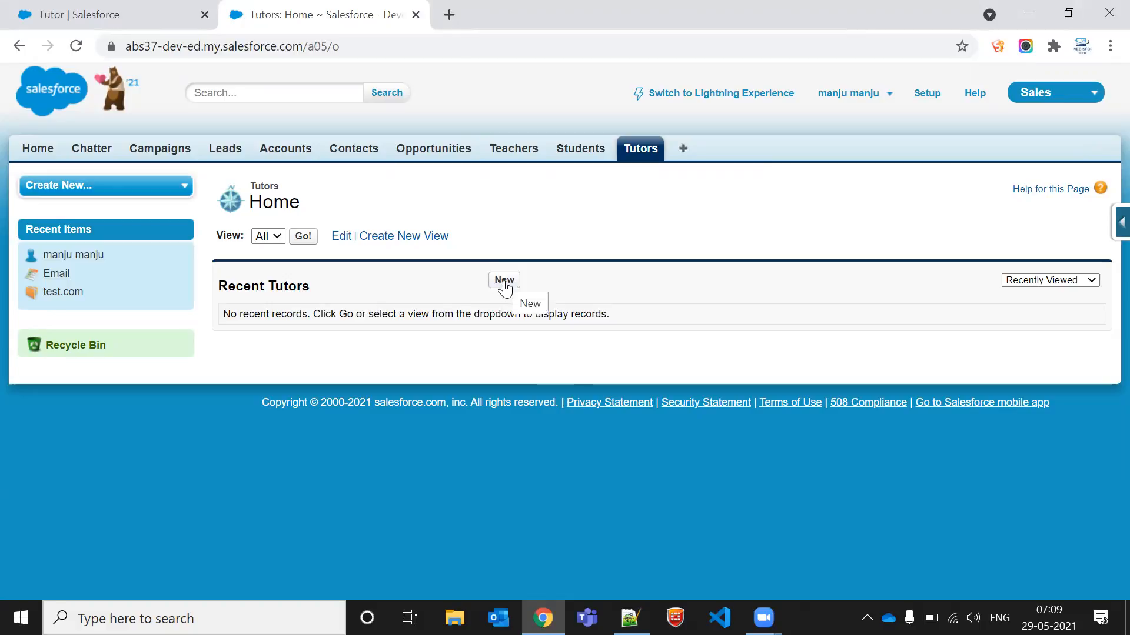
click(504, 281)
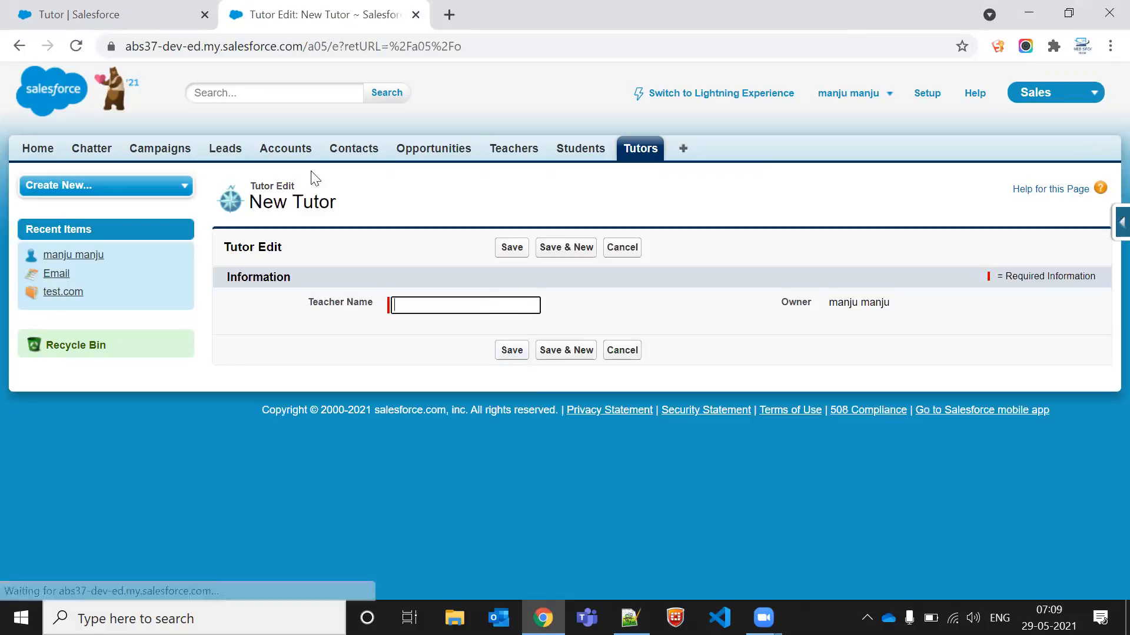
click(26, 46)
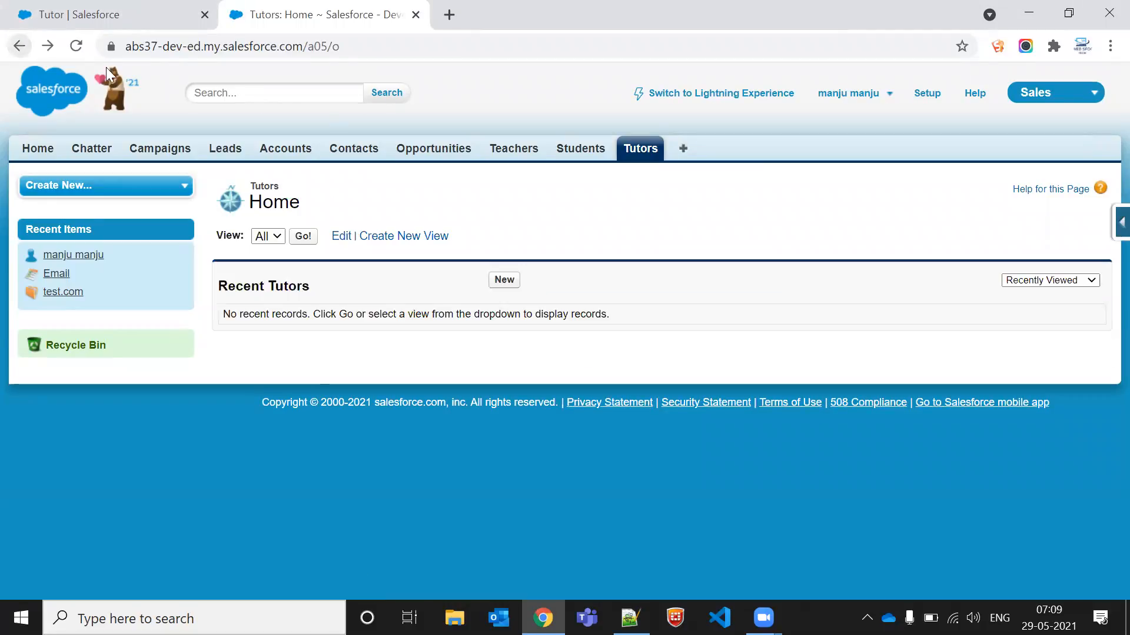
Step: Open the Students list
click(583, 153)
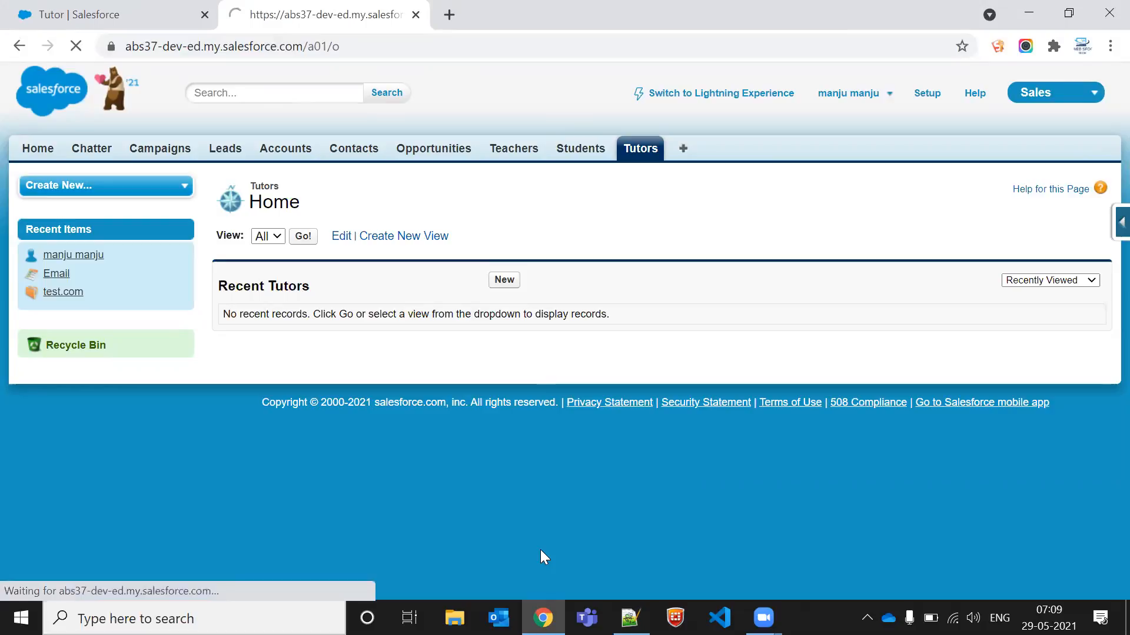
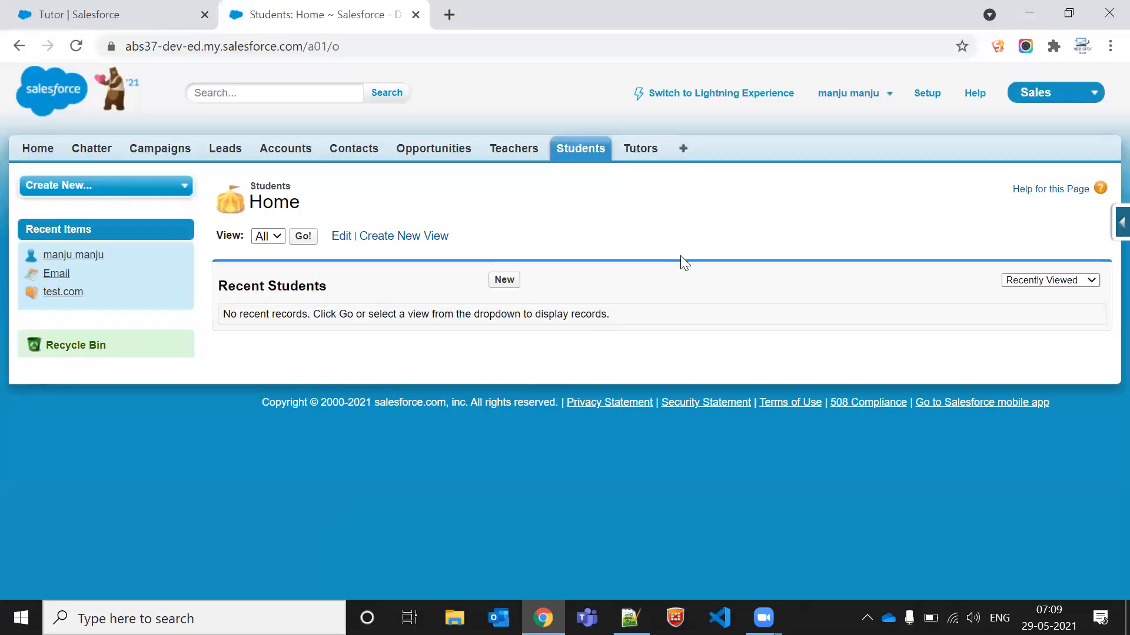
Step: Start a new custom field on the Tutor object and choose the Roll-Up Summary data type
click(637, 152)
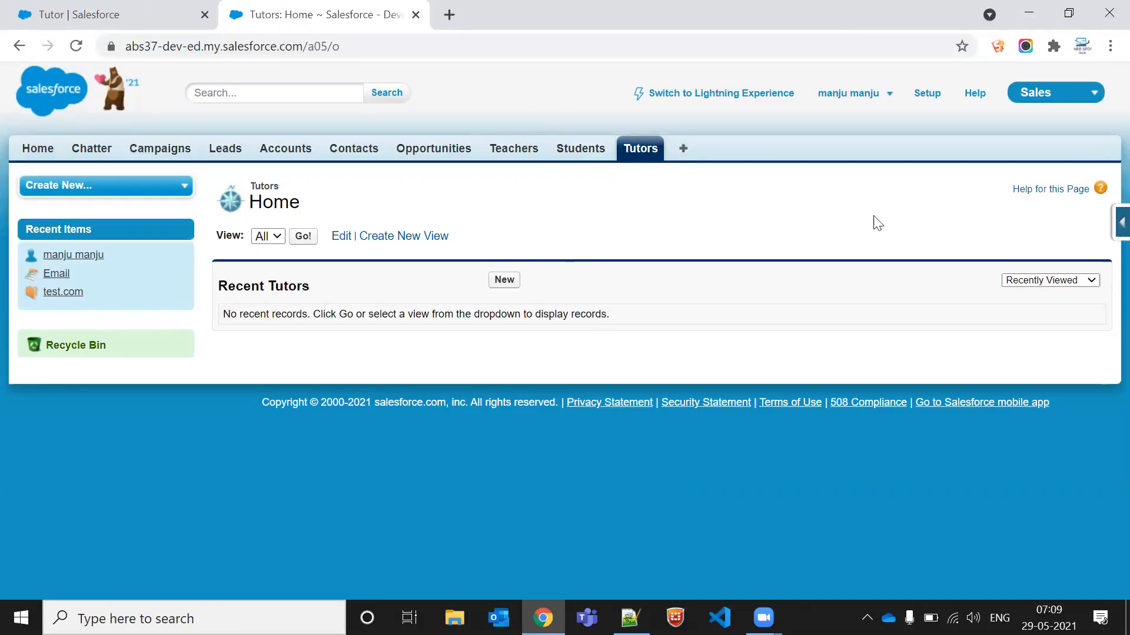
click(1120, 223)
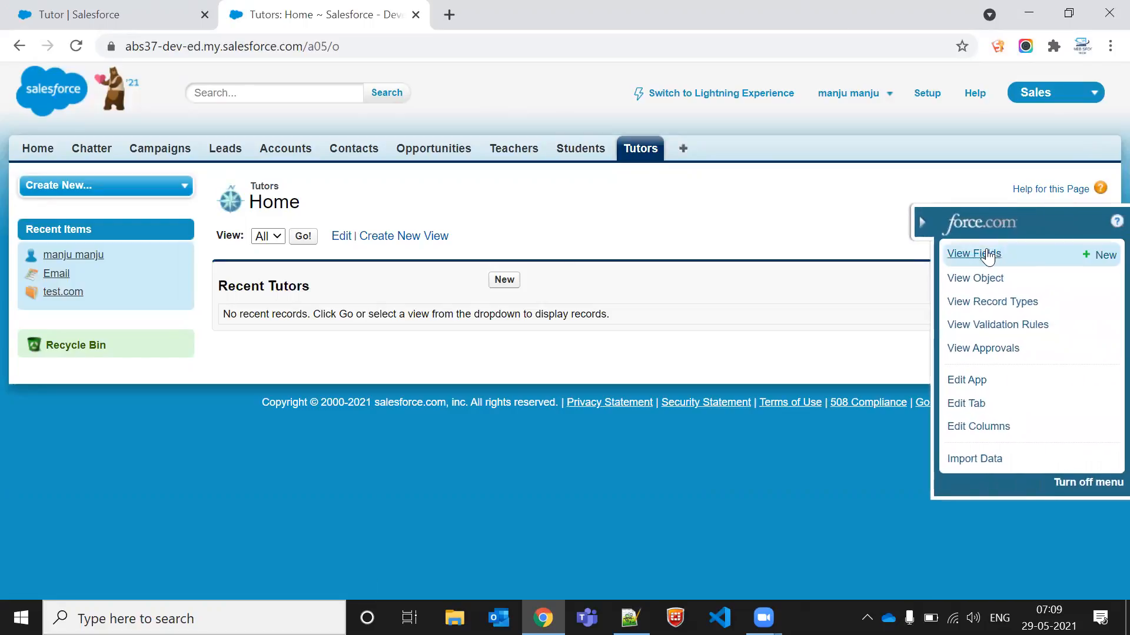
click(1103, 259)
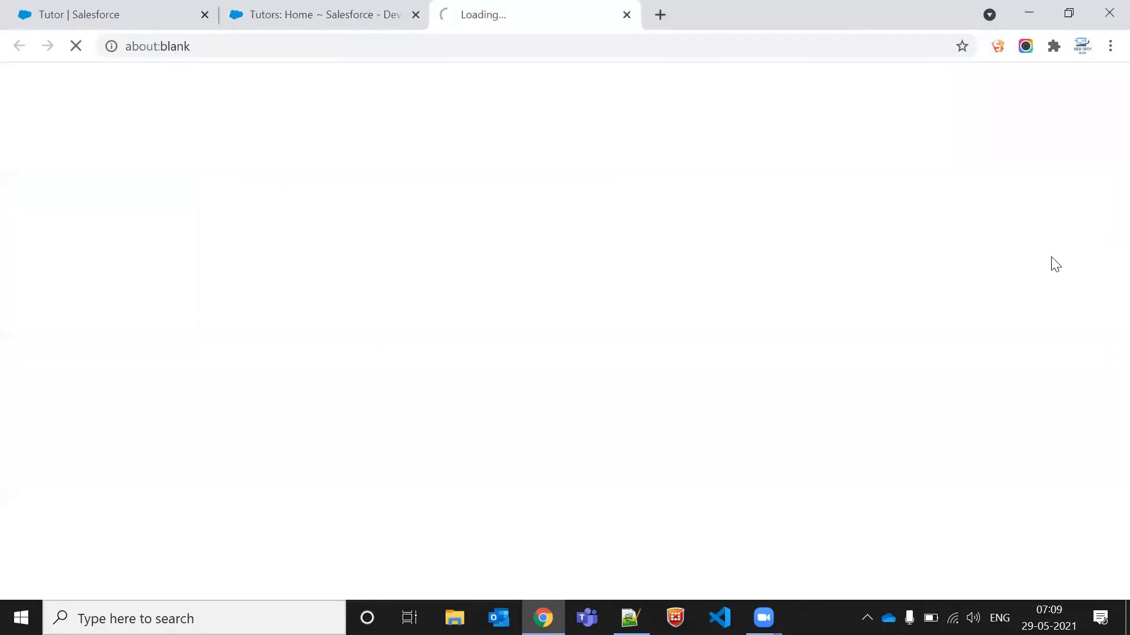
scroll(469, 418, down, 3)
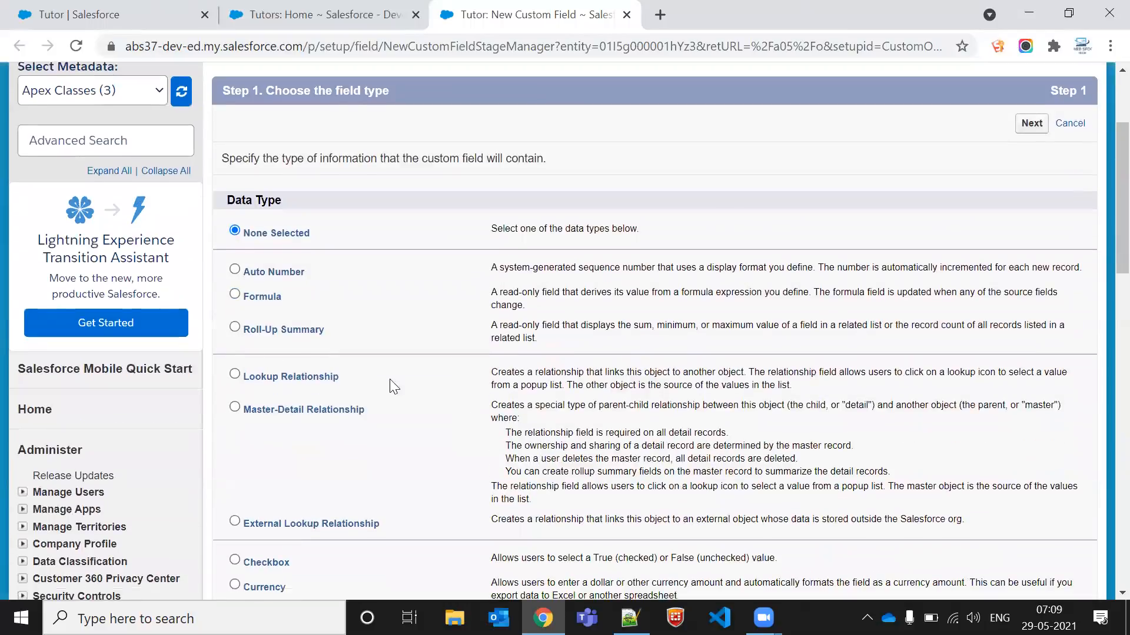
click(284, 333)
scroll(695, 341, up, 3)
click(1032, 285)
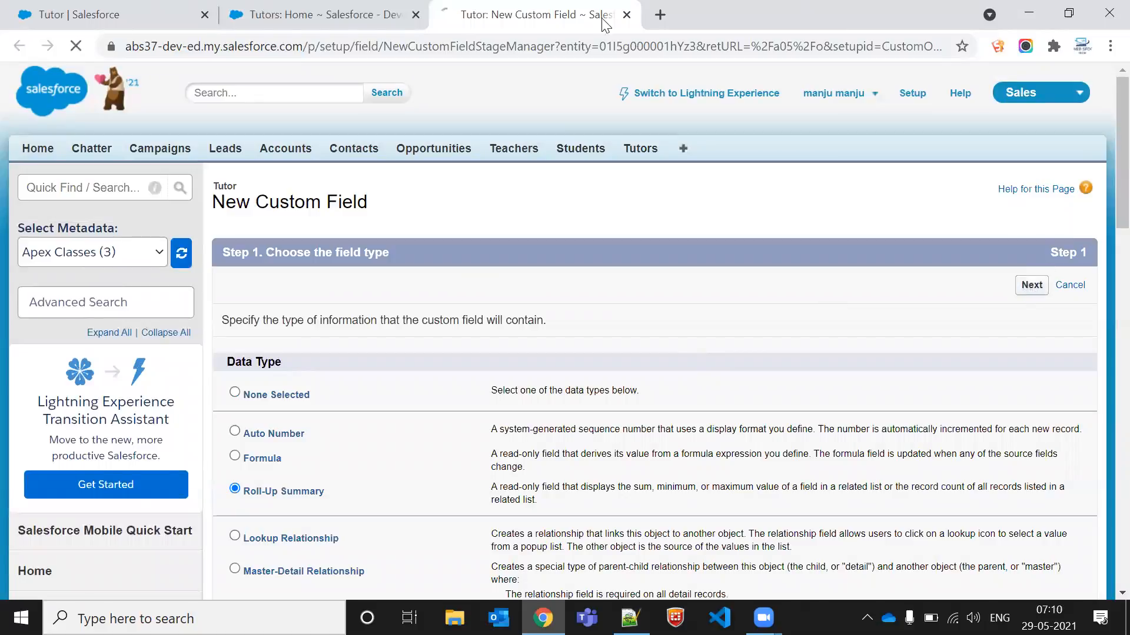
Step: Restore the deleted Satish math teacher tutor from the Recycle Bin
click(353, 13)
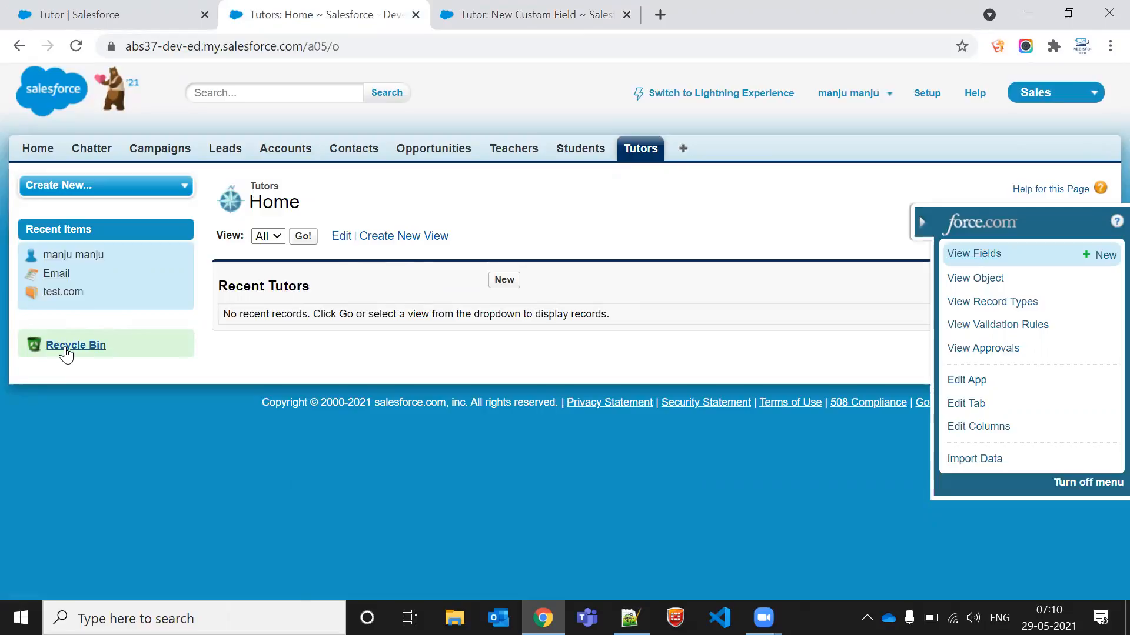
middle_click(65, 348)
click(719, 10)
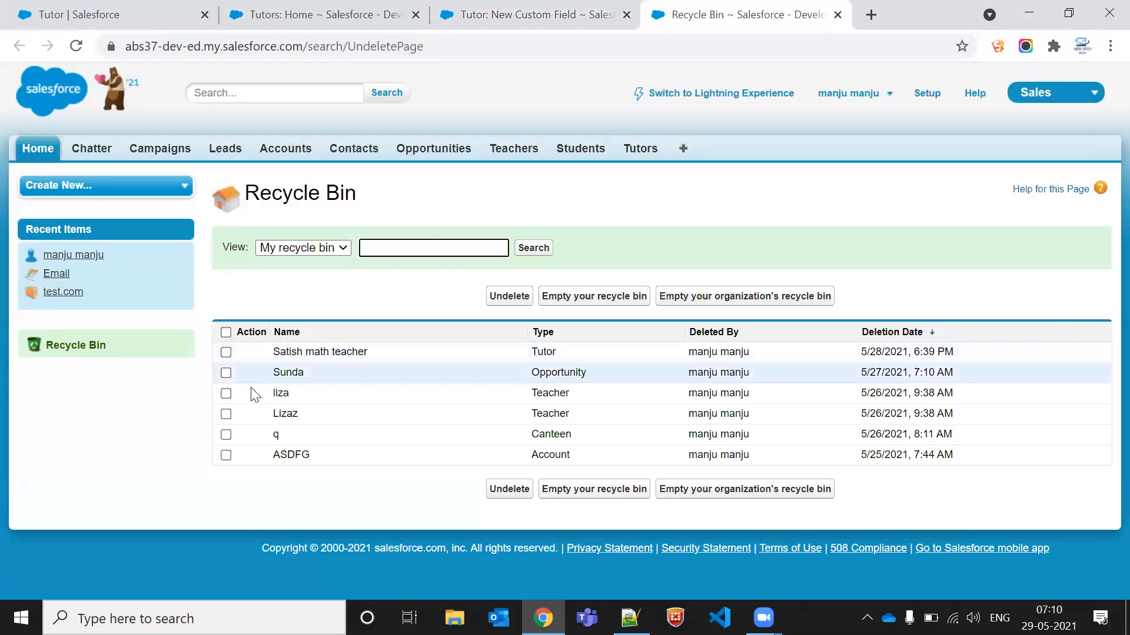
click(226, 352)
click(508, 296)
Step: Open the restored Satish math teacher tutor record to review its students
click(542, 8)
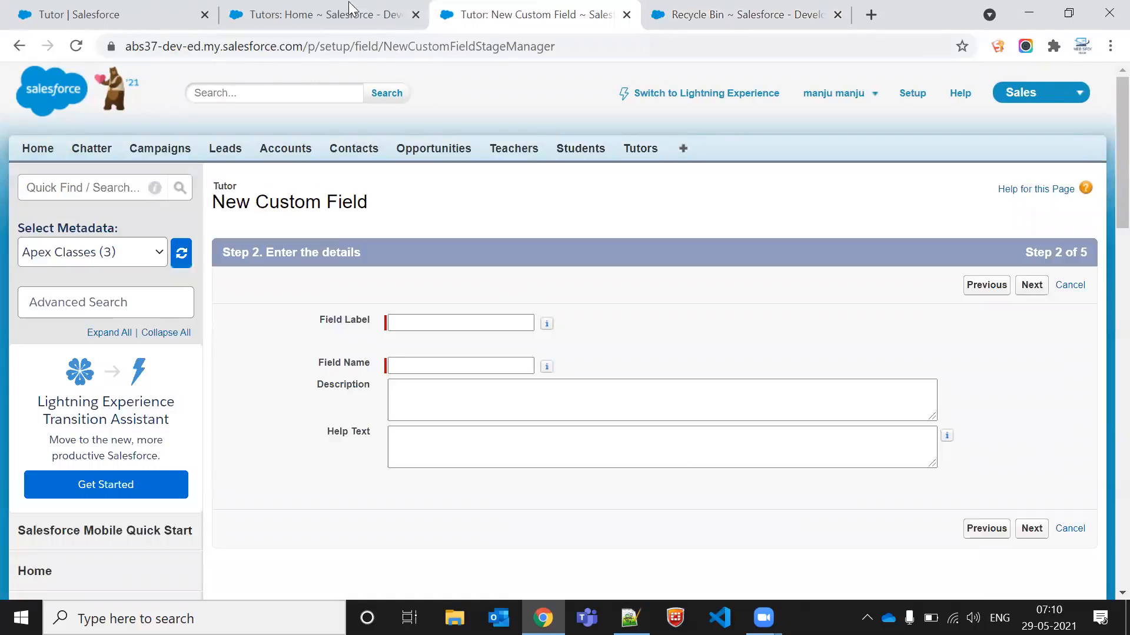
click(295, 9)
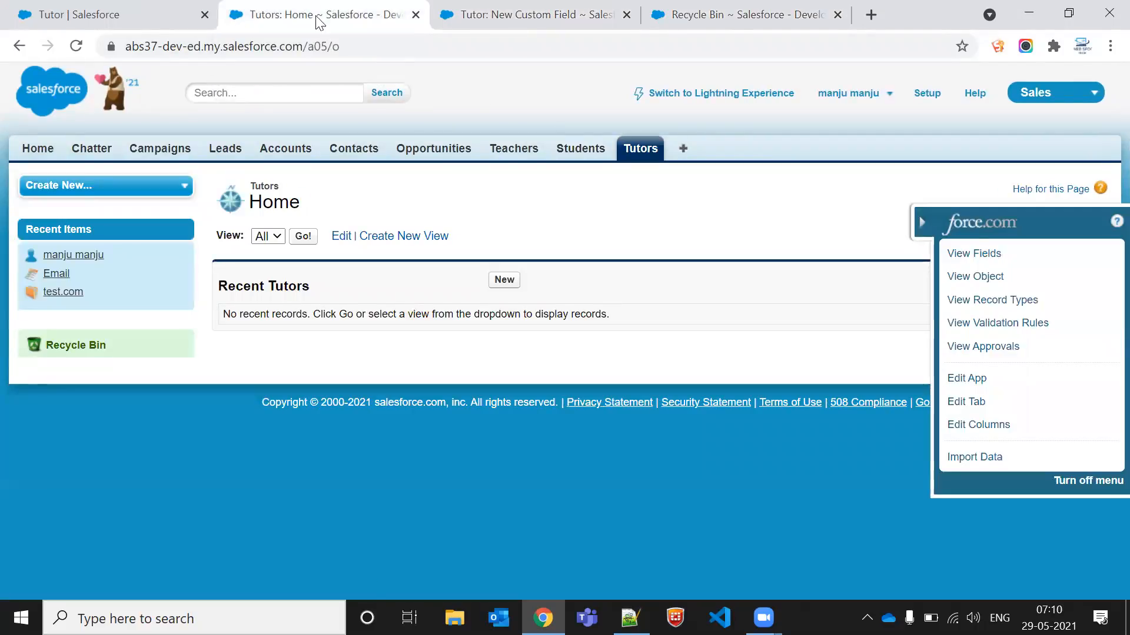
click(638, 149)
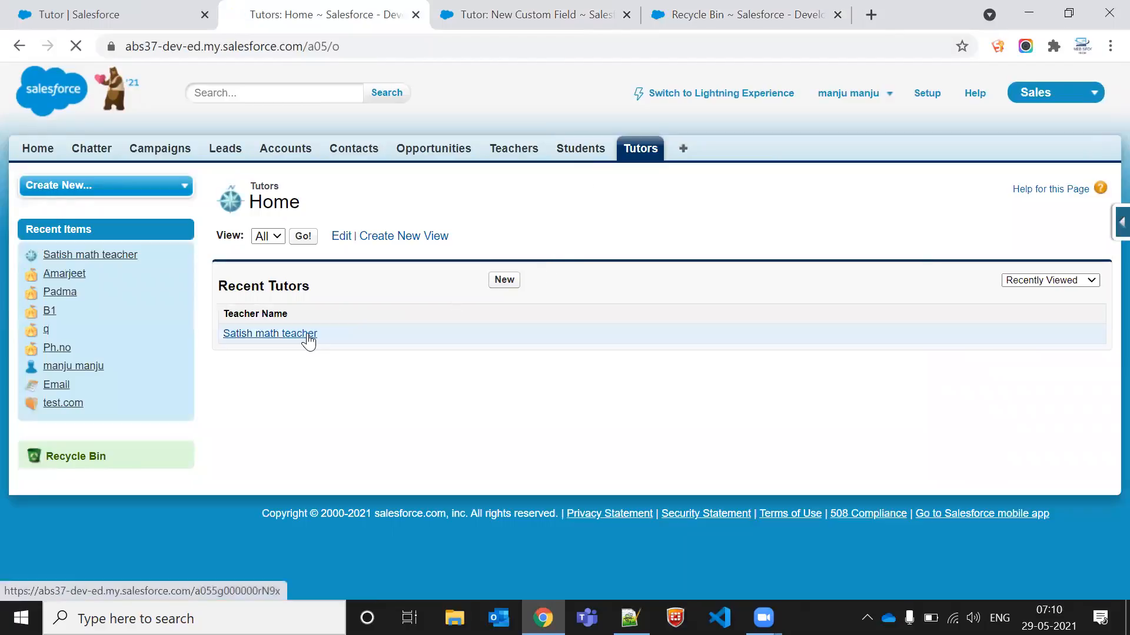
click(306, 335)
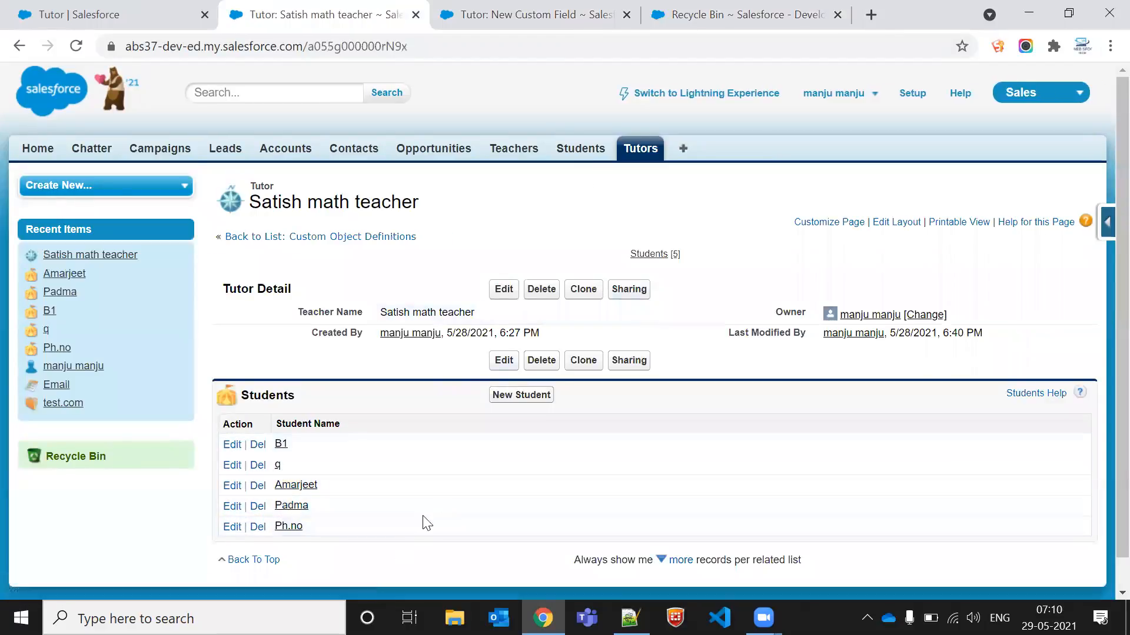
Step: Close the Recycle Bin tab and label the new roll-up field Total students, then continue
click(766, 7)
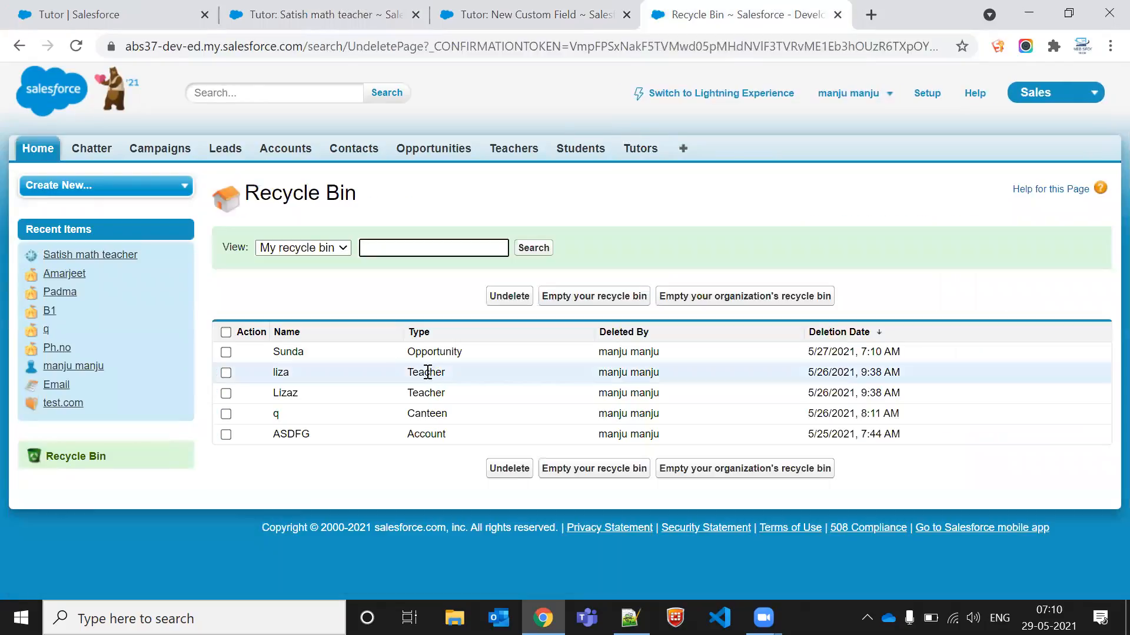
click(838, 15)
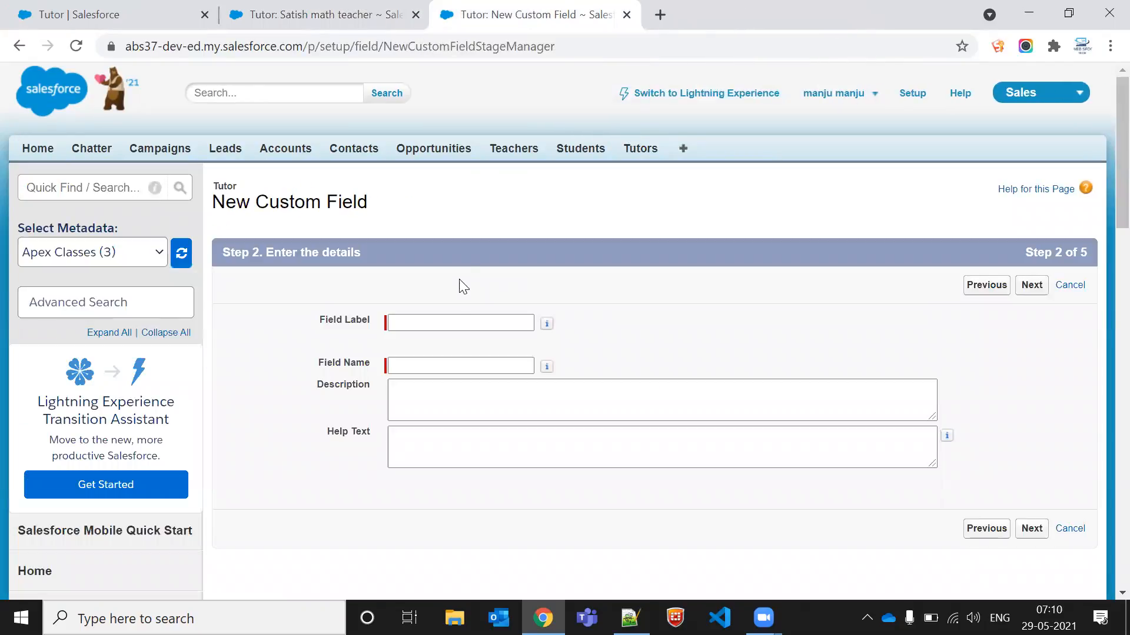
click(459, 323)
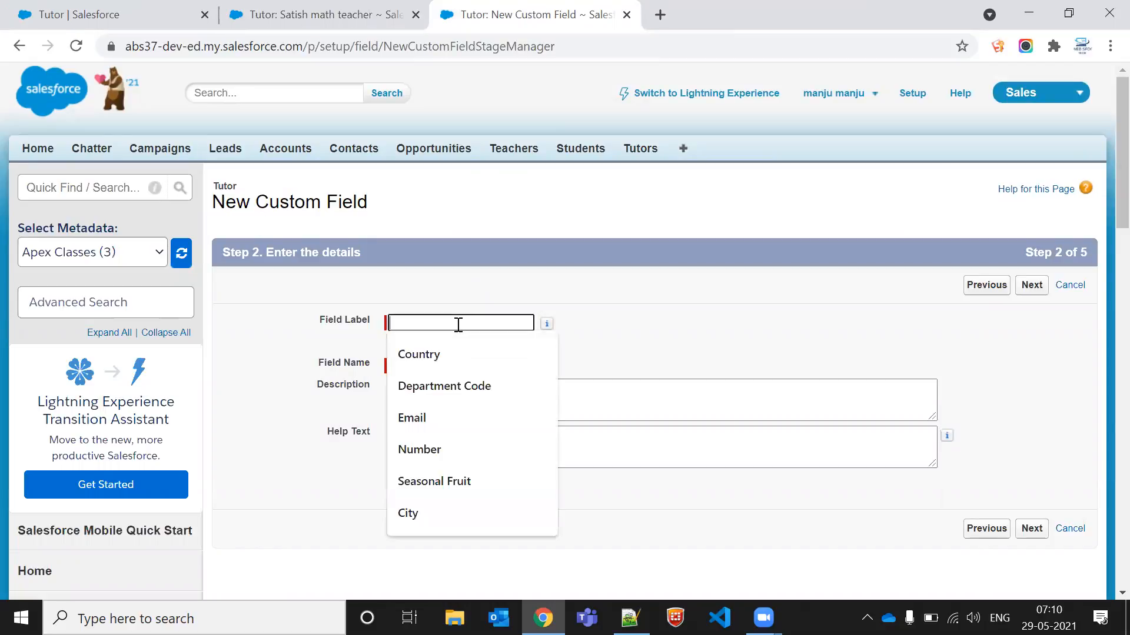
text(T)
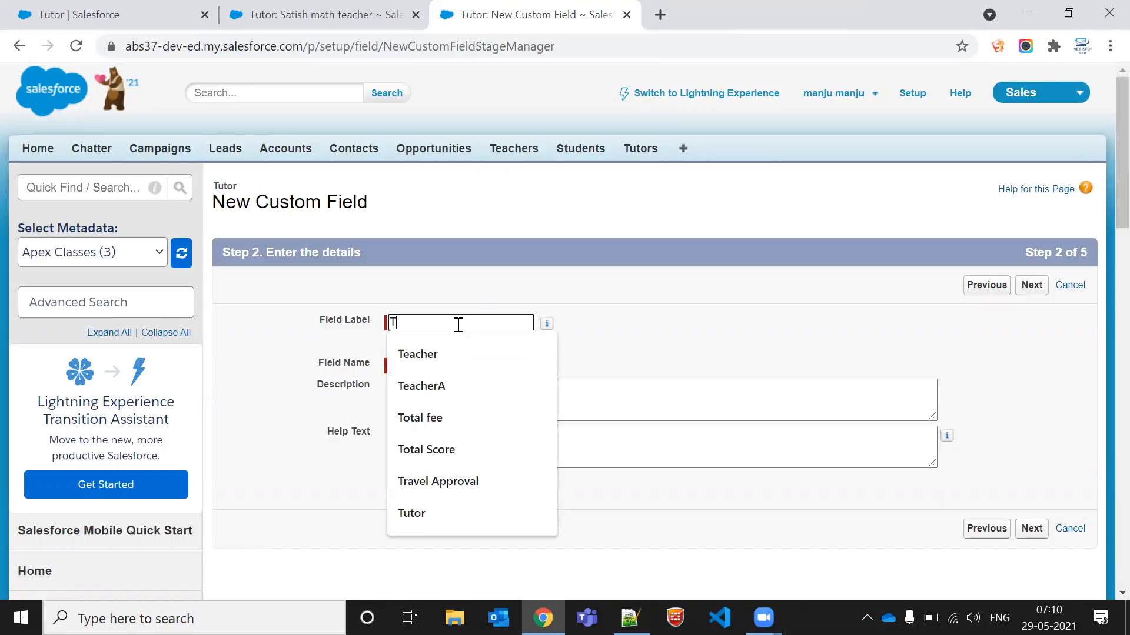
text(otal students)
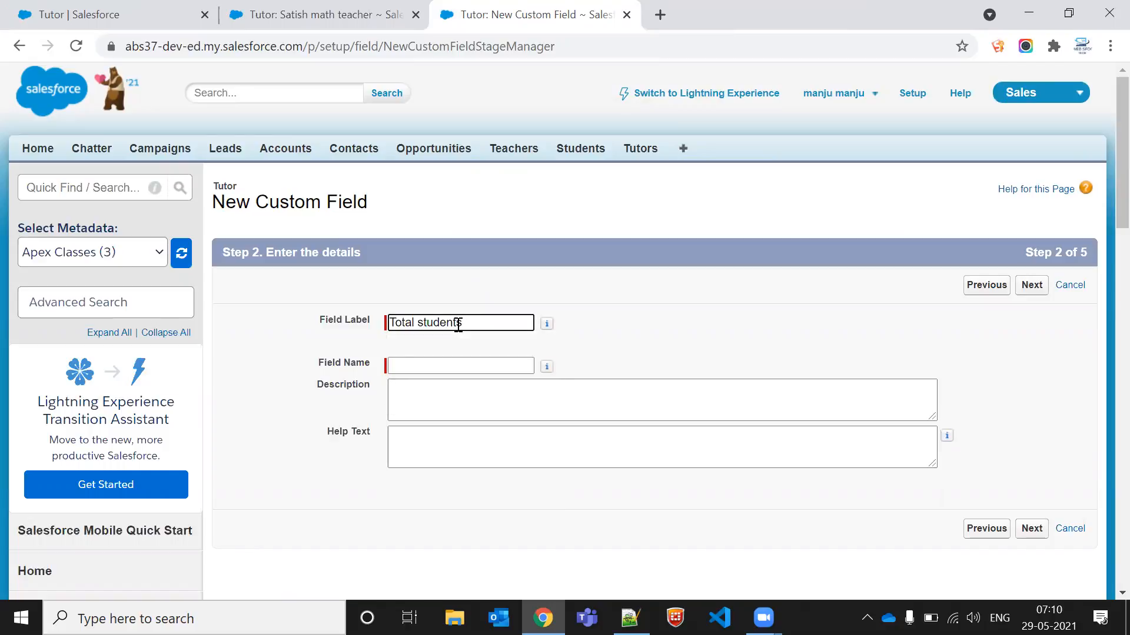
click(419, 366)
click(1036, 289)
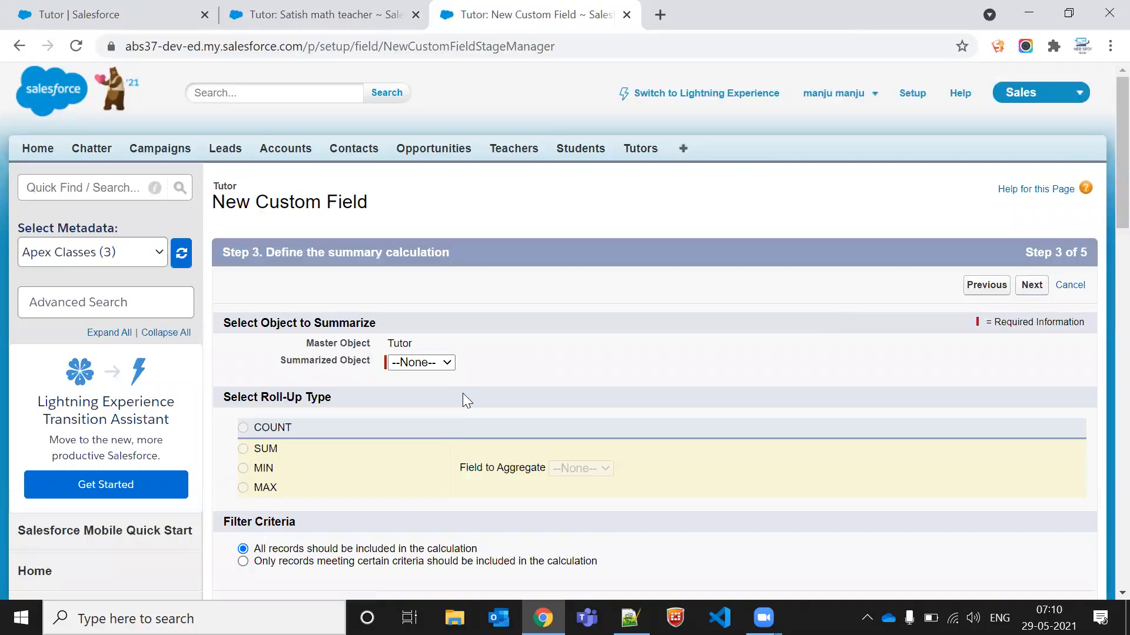
Step: Choose Students as the summarized object for the roll-up summary
click(418, 364)
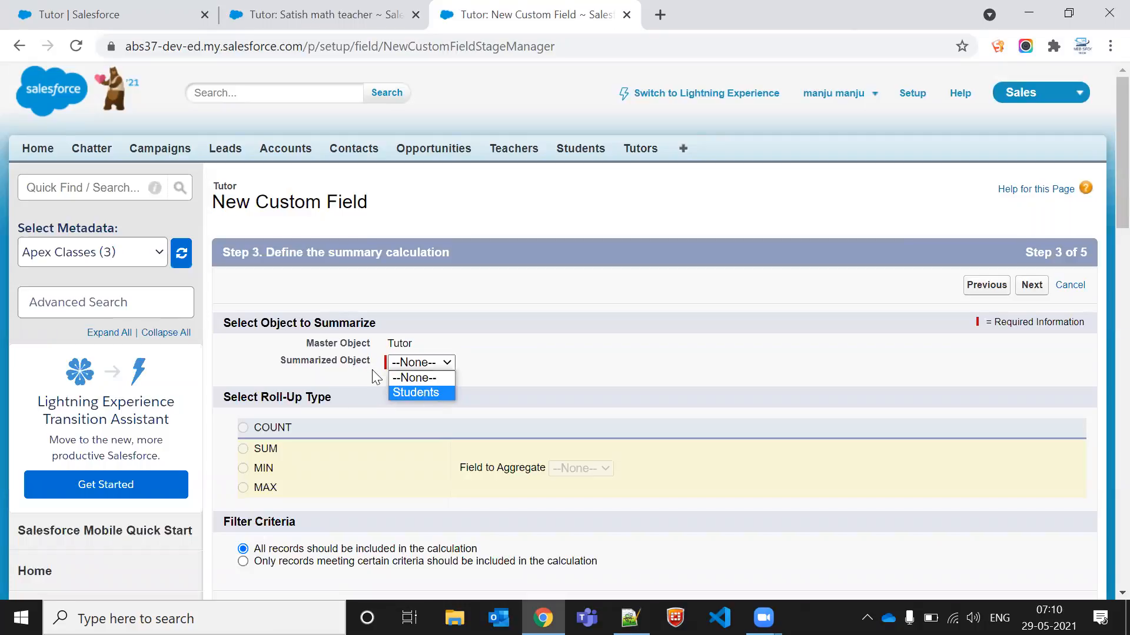
click(405, 393)
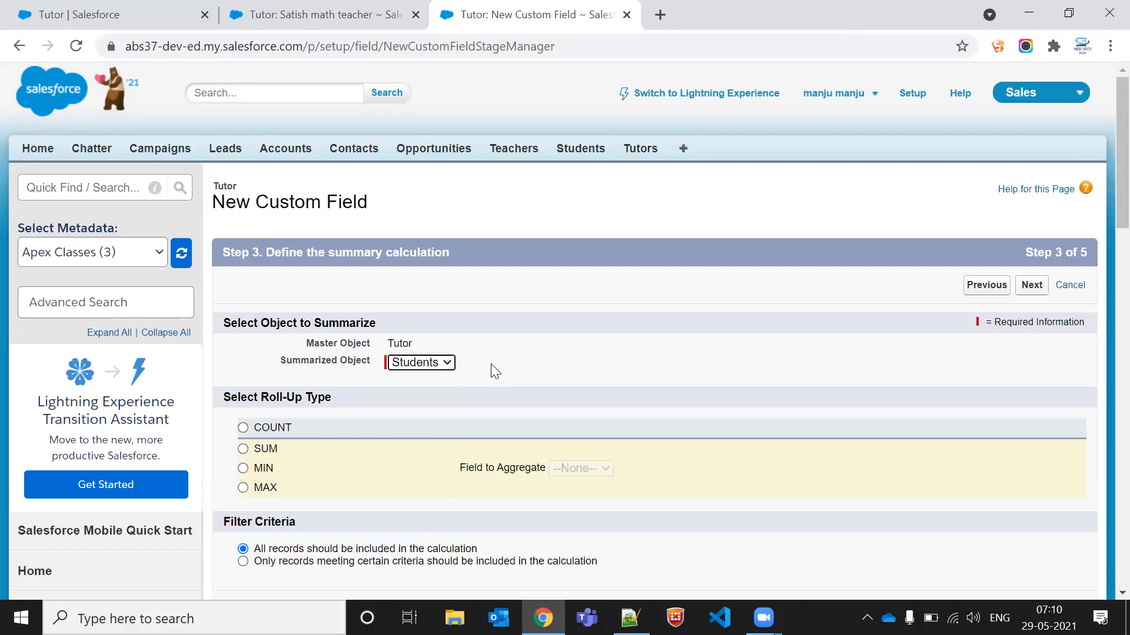
click(413, 364)
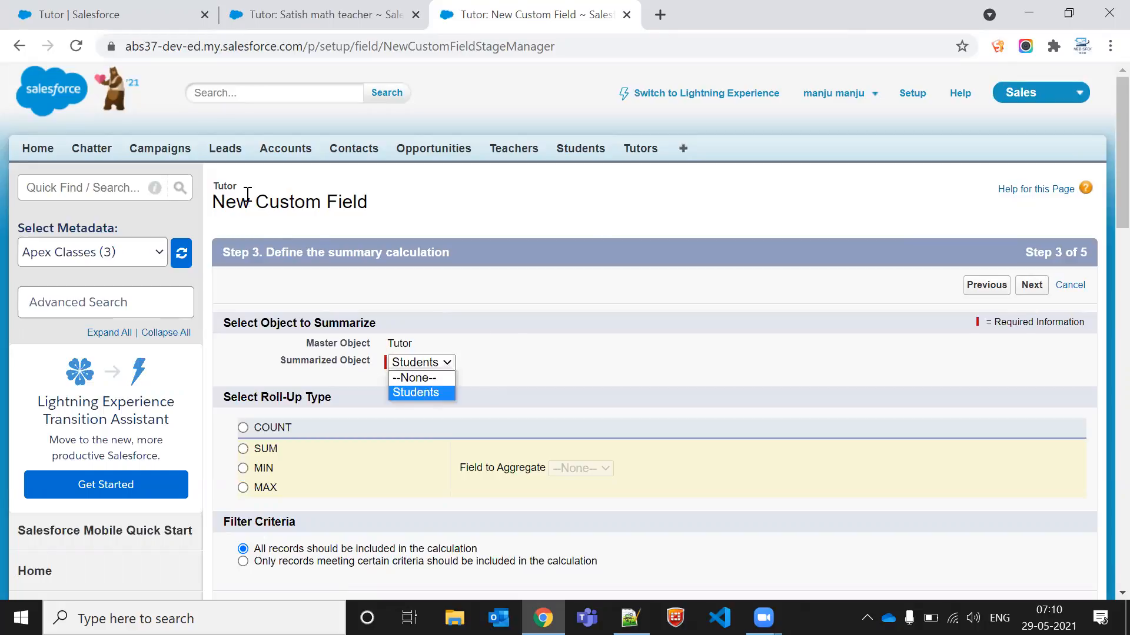
click(224, 188)
double_click(224, 187)
click(474, 371)
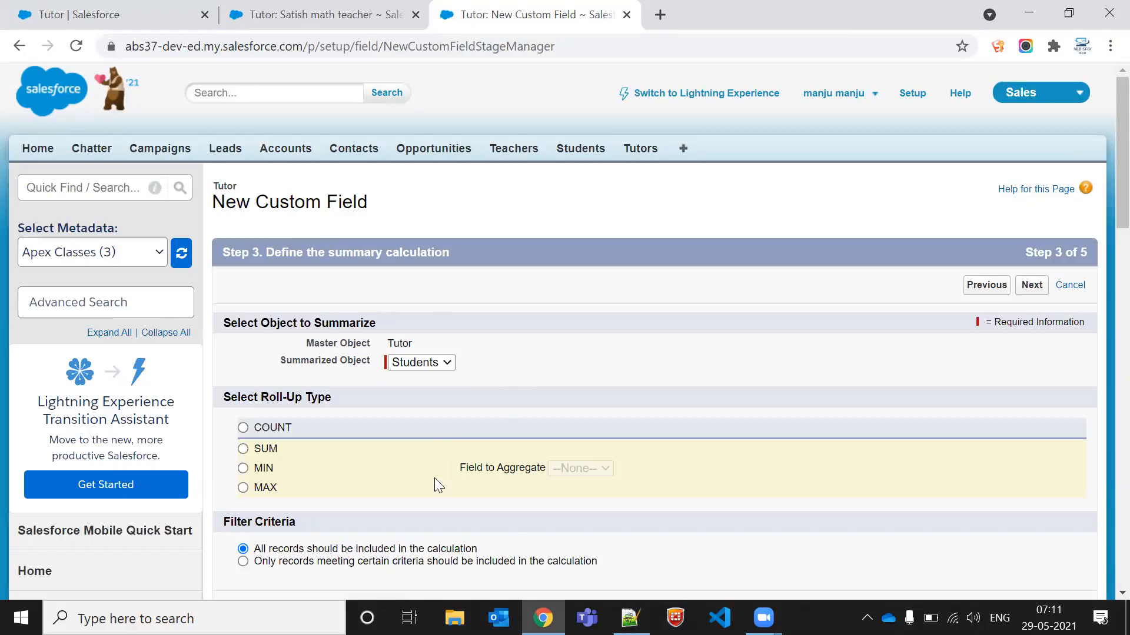
triple_click(316, 323)
click(446, 384)
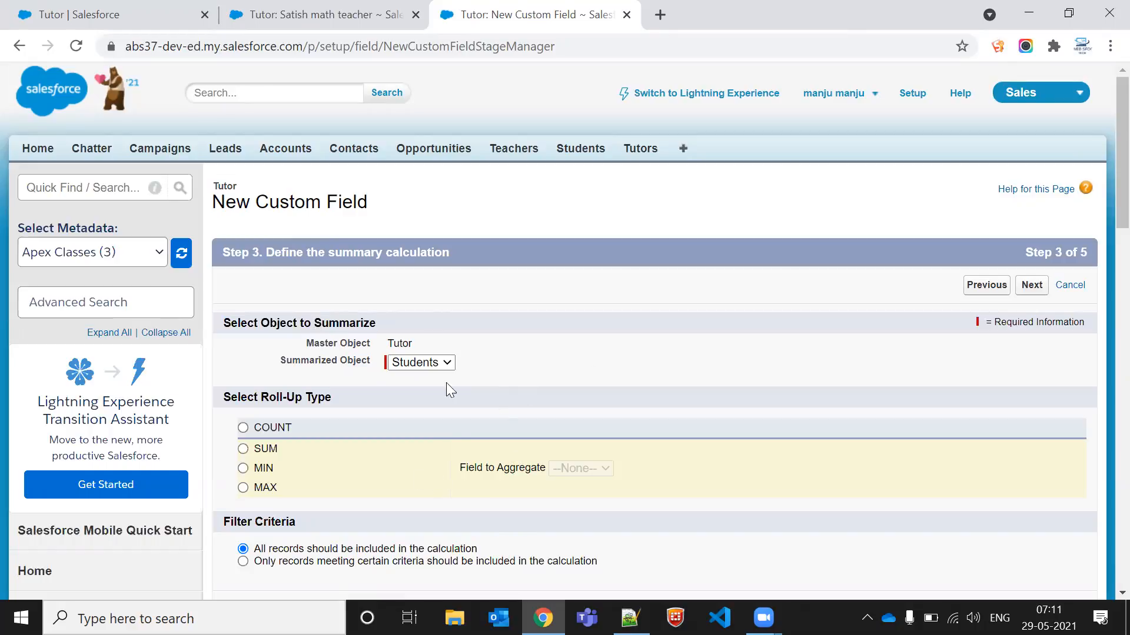
triple_click(336, 322)
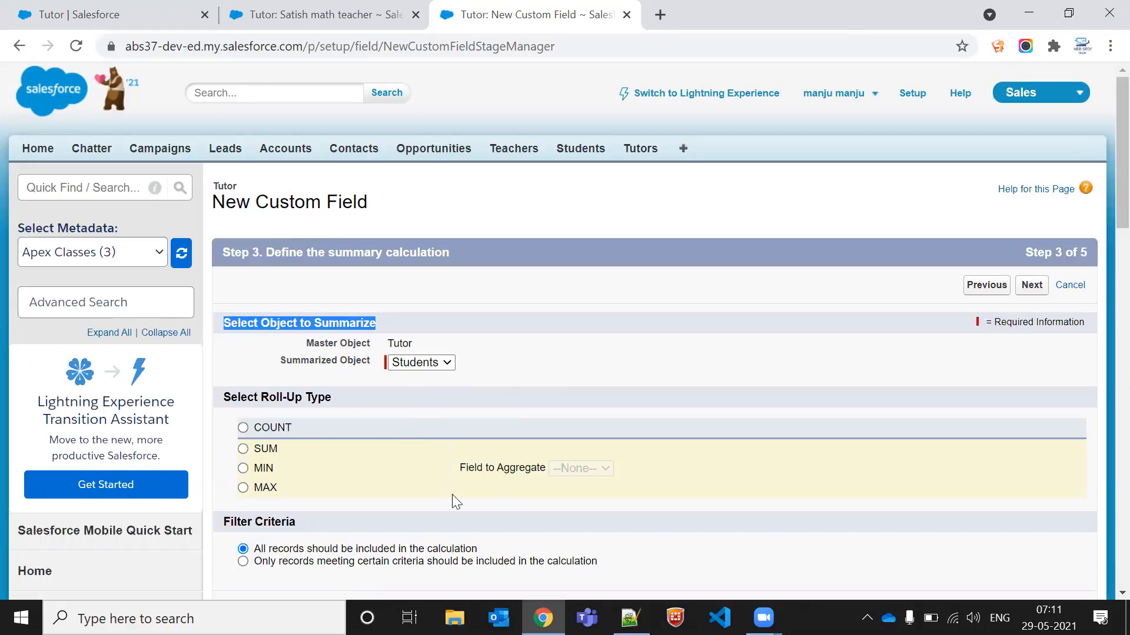
click(306, 321)
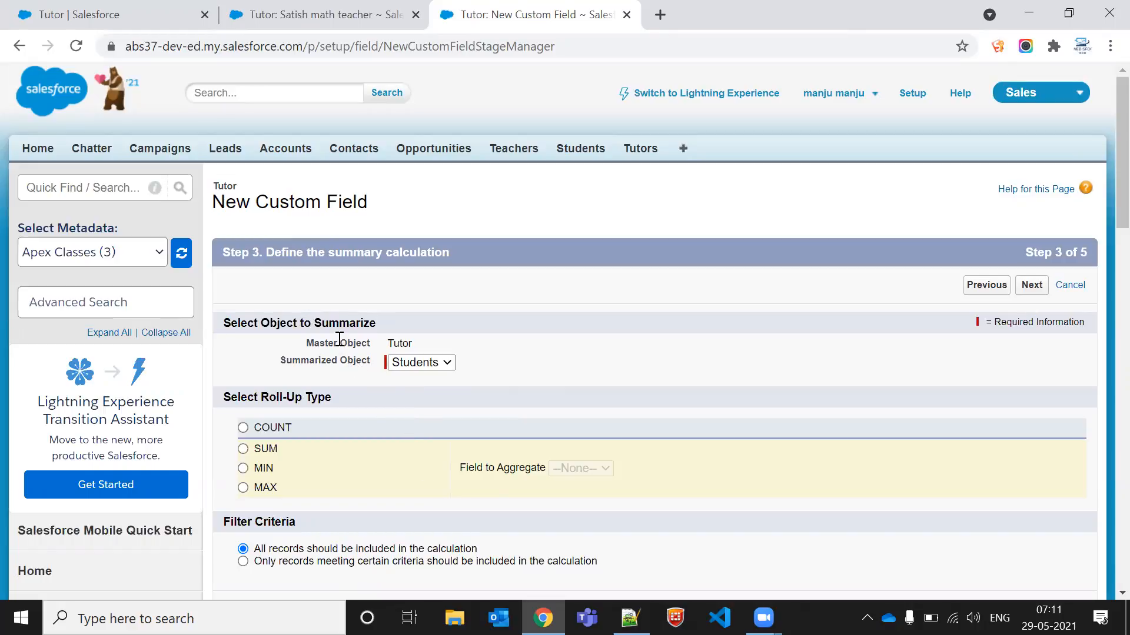
drag(339, 338, 408, 341)
click(342, 372)
scroll(558, 204, down, 2)
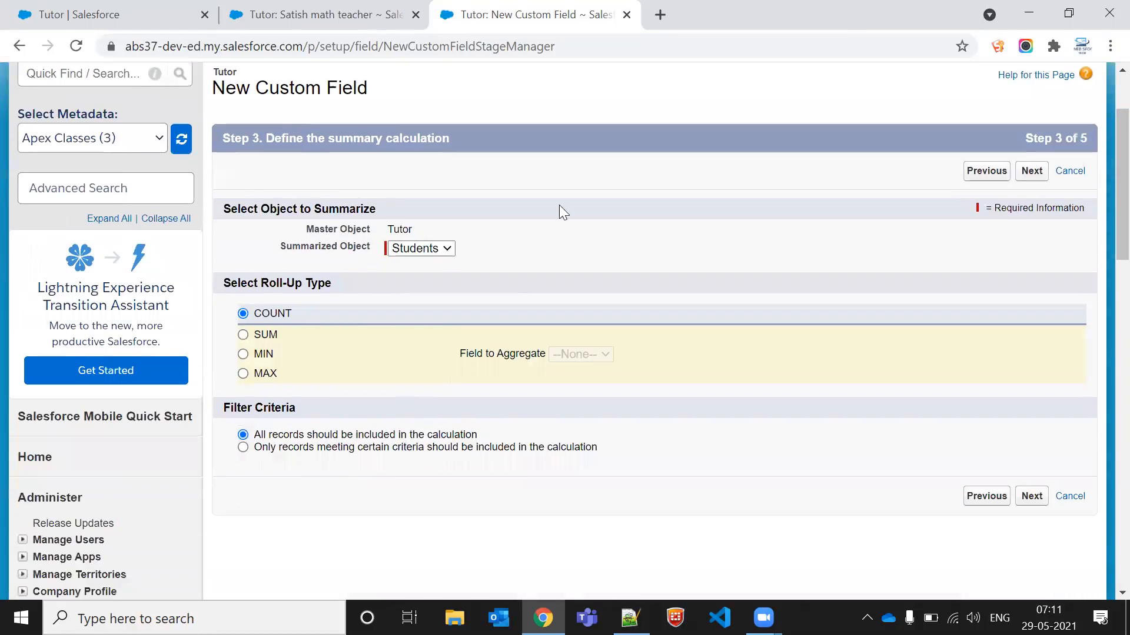
click(369, 7)
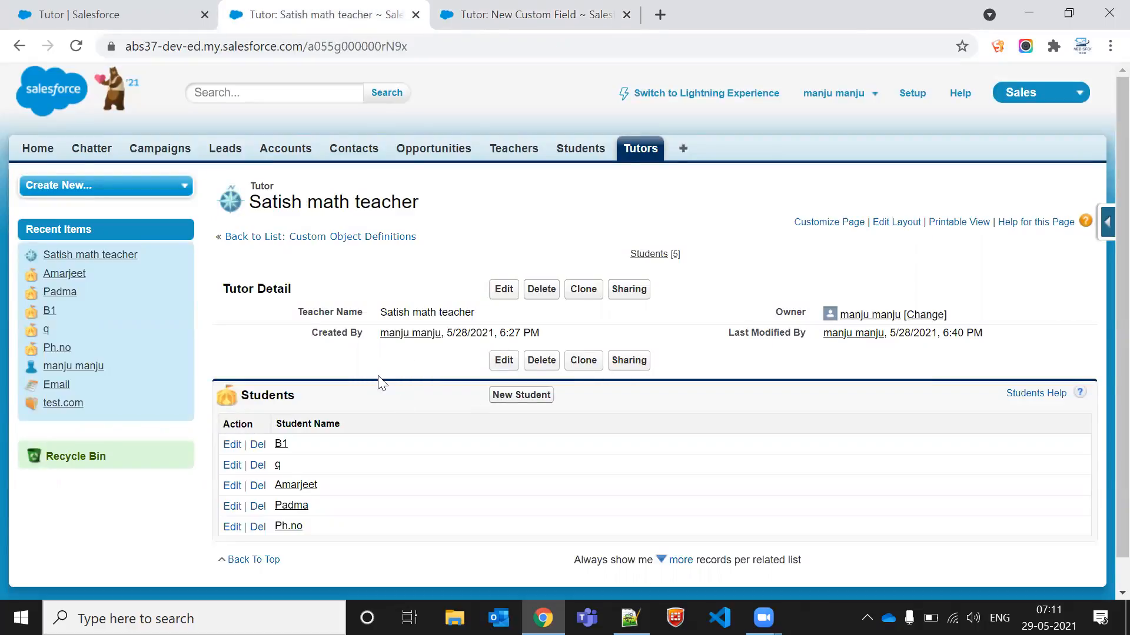
click(567, 13)
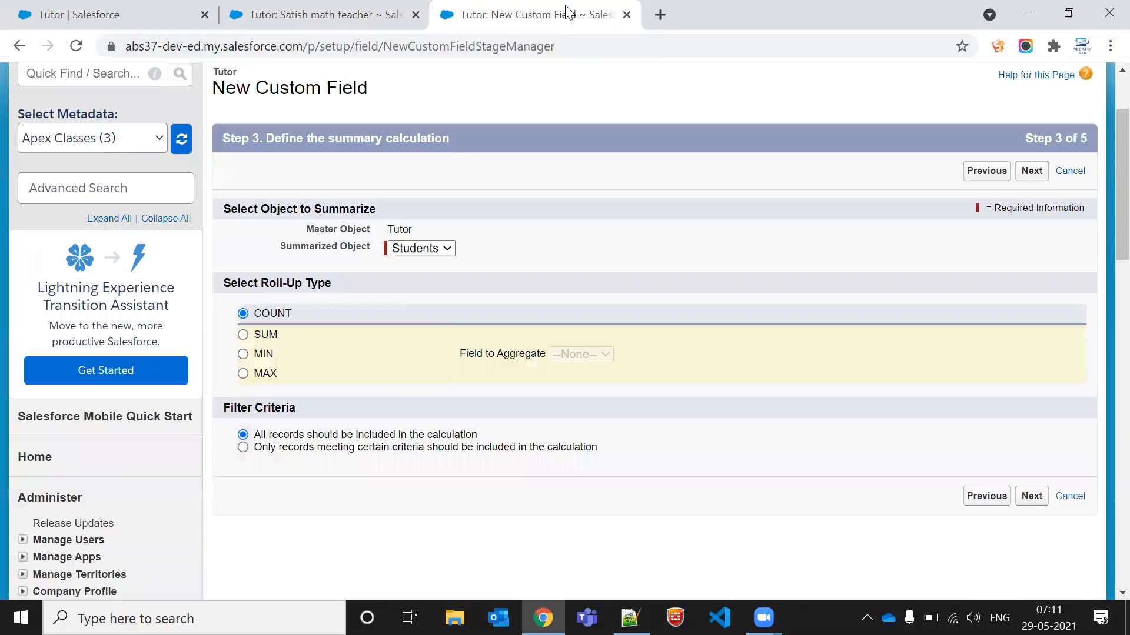
Step: Try the SUM, MIN and MAX roll-up types with Roll No. as the field to aggregate
click(242, 336)
click(564, 352)
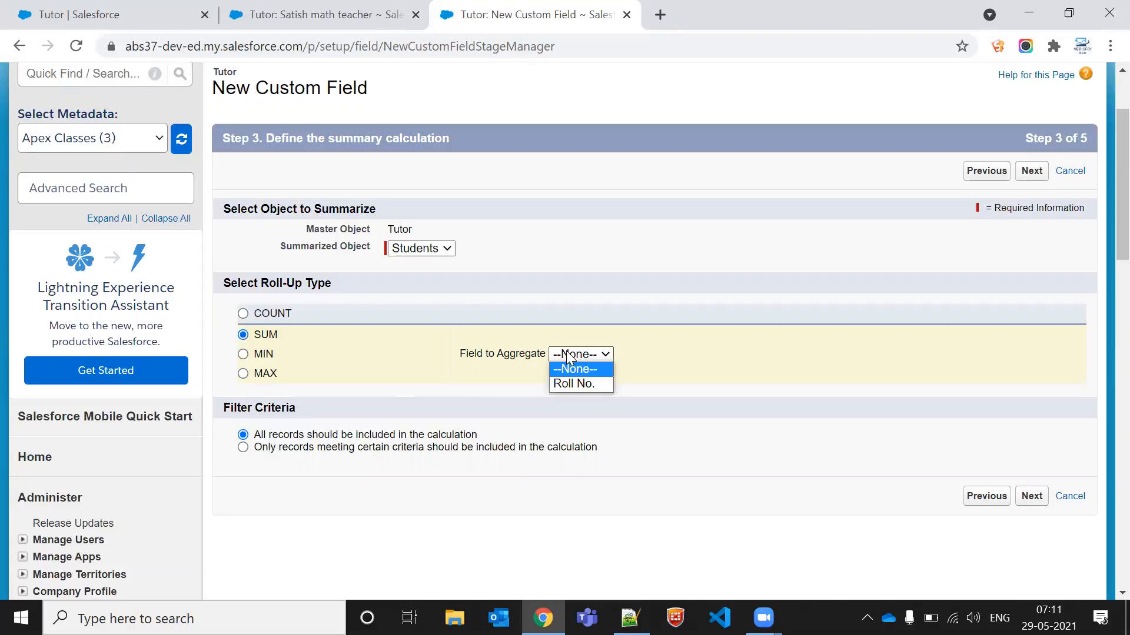
click(565, 383)
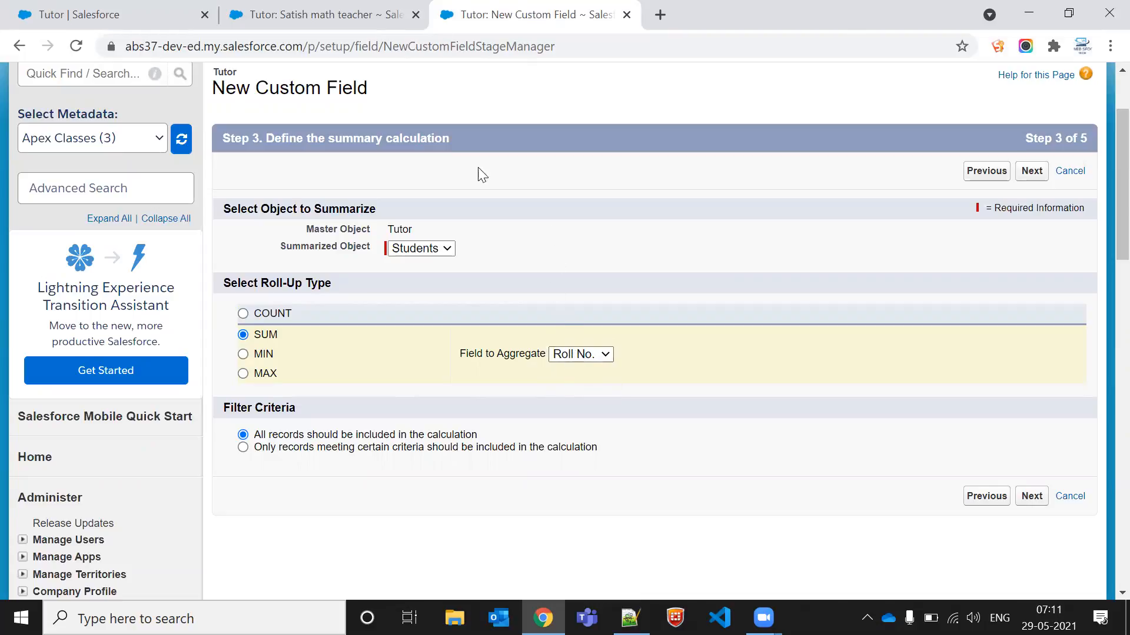
click(336, 9)
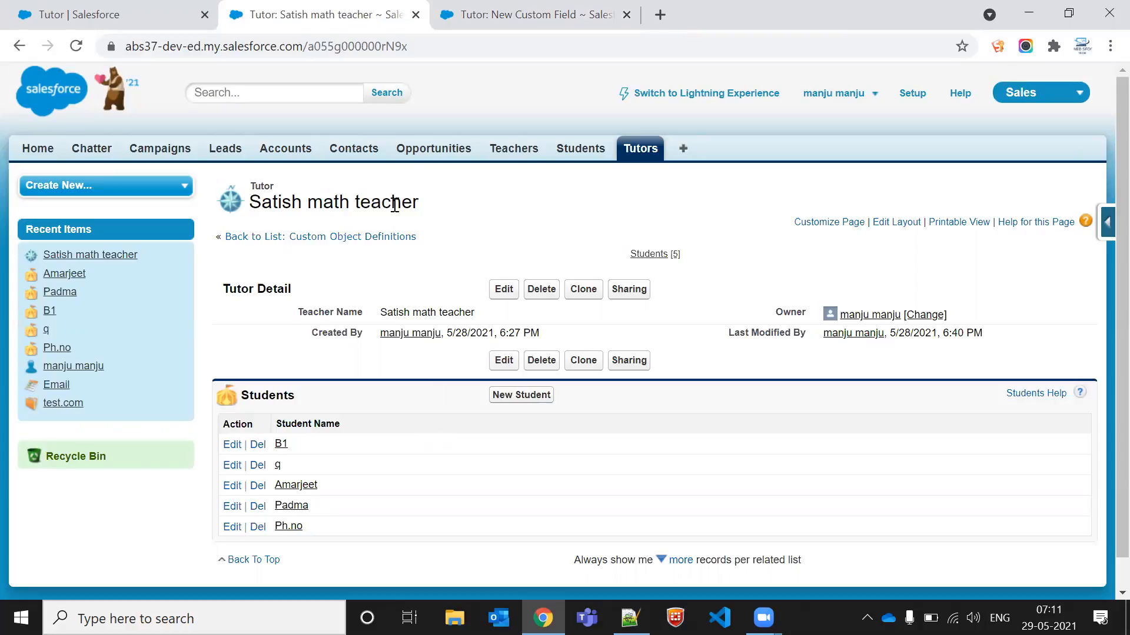
key(ctrl+Tab)
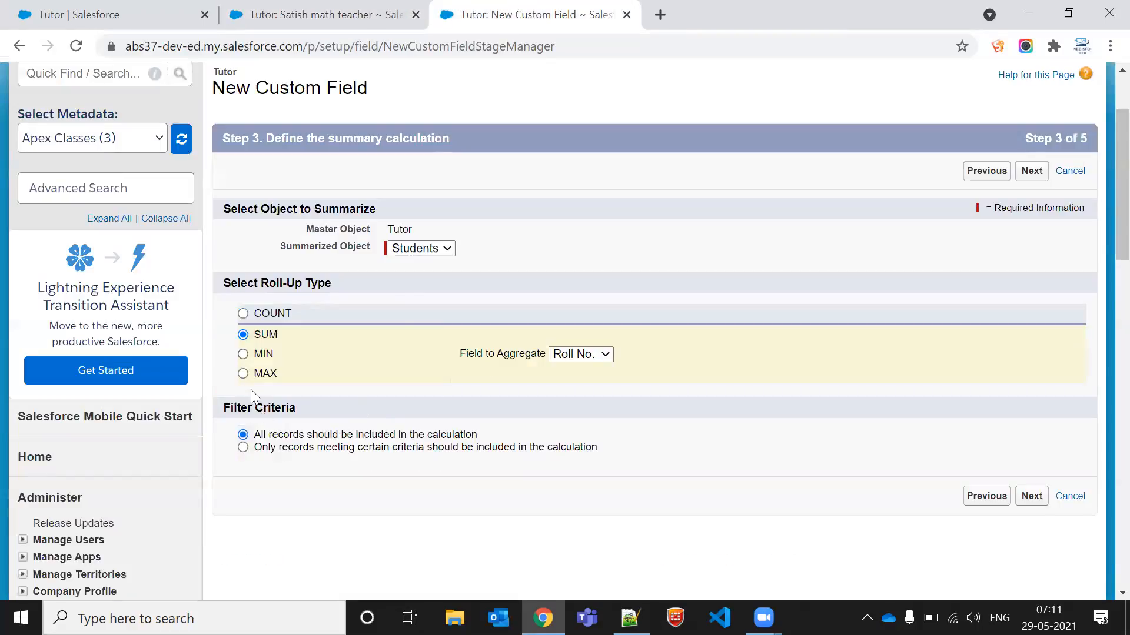
click(243, 354)
click(242, 377)
click(588, 354)
click(567, 411)
Step: Set the roll-up type to COUNT and save the field through the remaining wizard steps
click(259, 314)
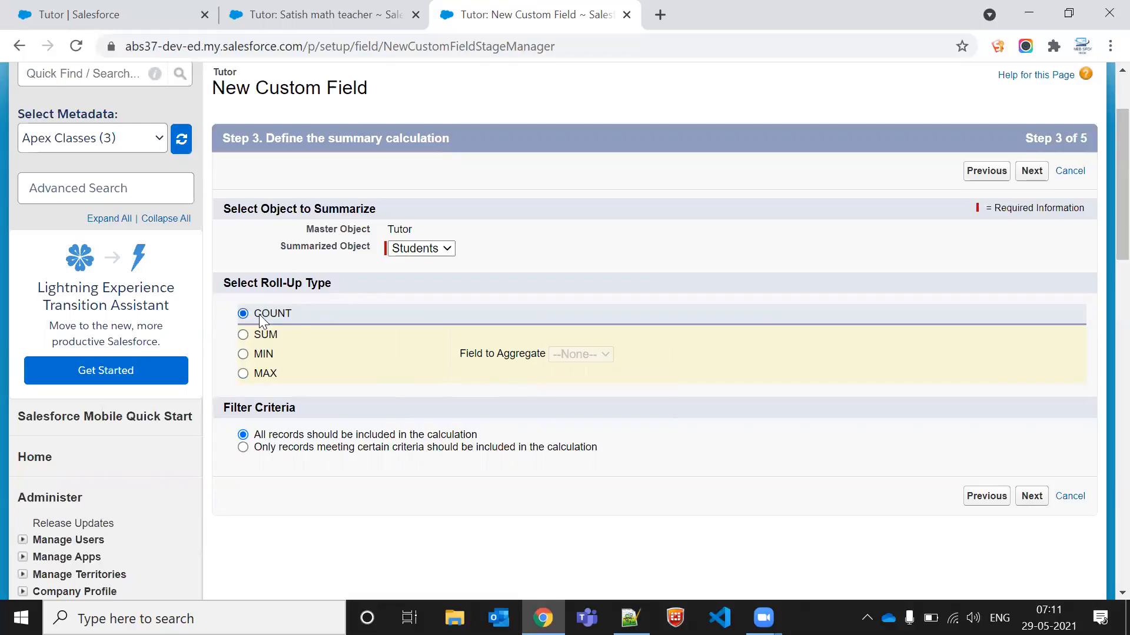
click(1030, 495)
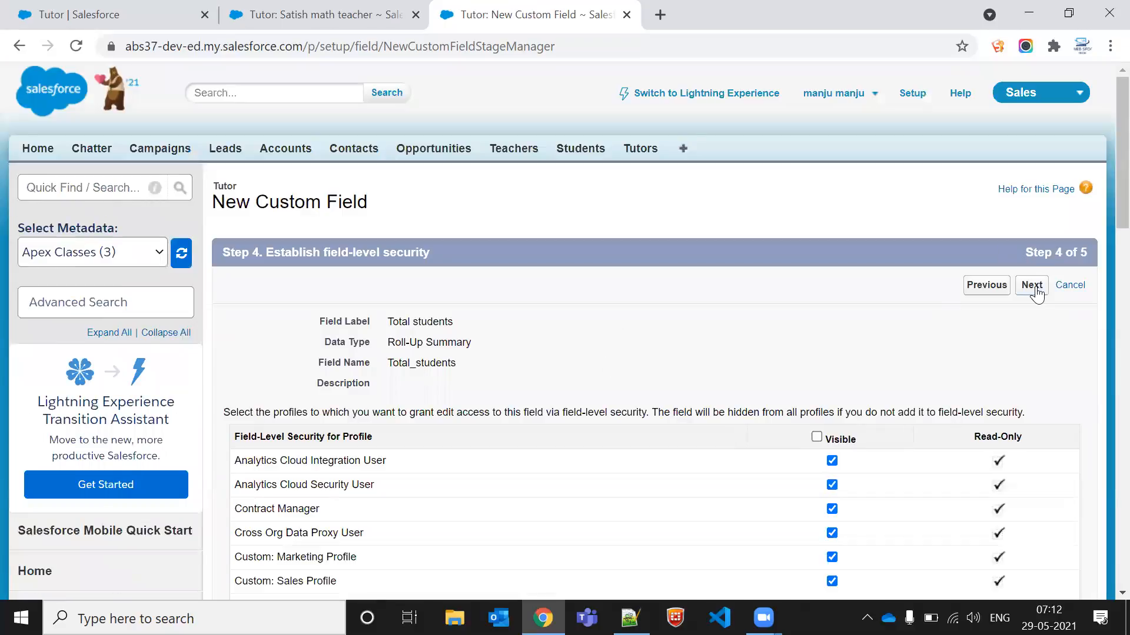
click(1032, 286)
click(1035, 290)
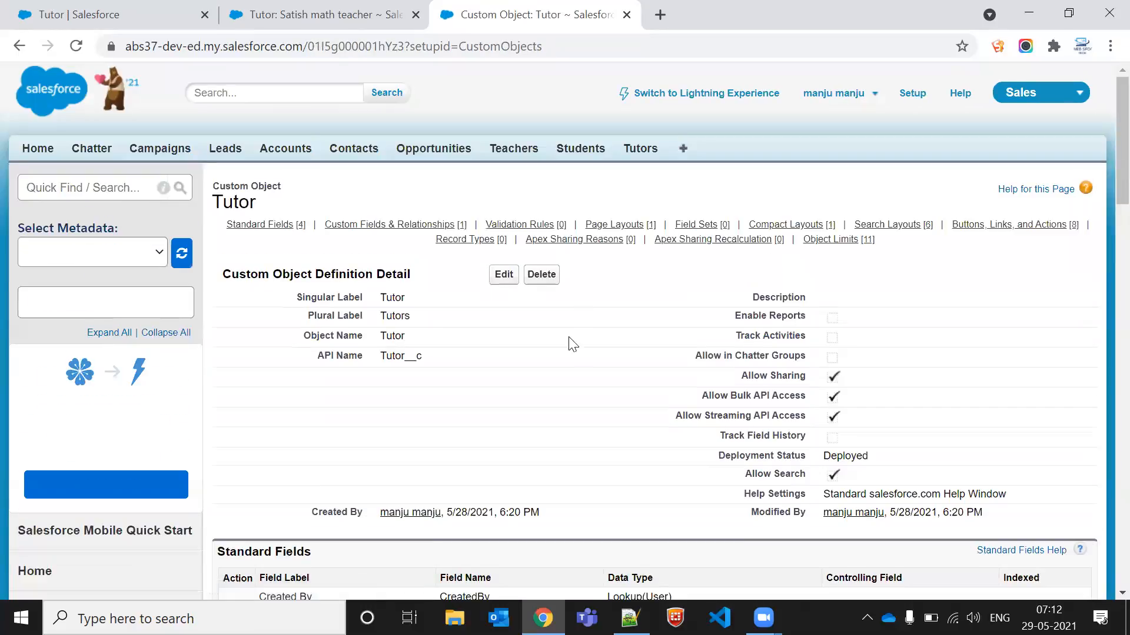
Step: Reload the Satish math teacher tutor record to check its Total students value
click(288, 11)
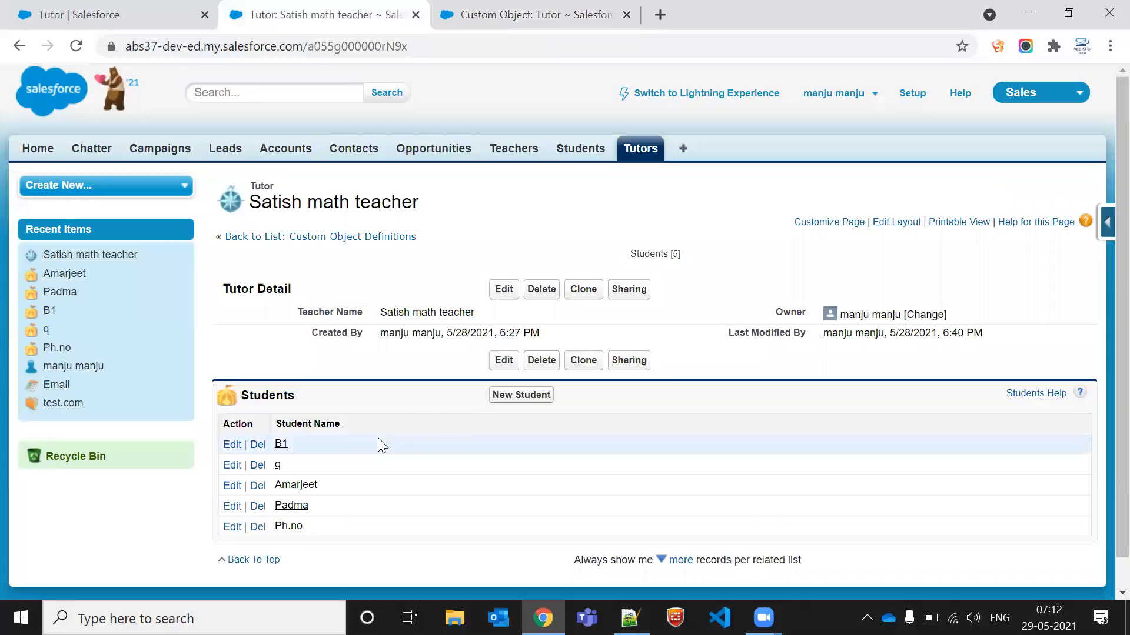
key(F5)
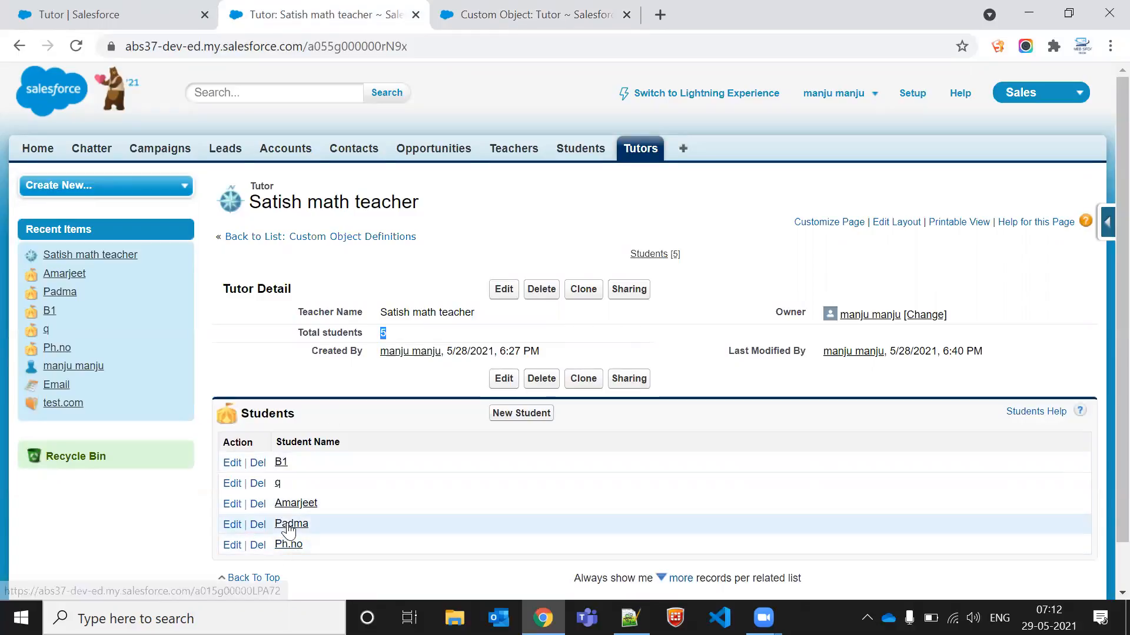
Step: Delete the B1 and q students from the Satish math teacher tutor's Students list
click(258, 463)
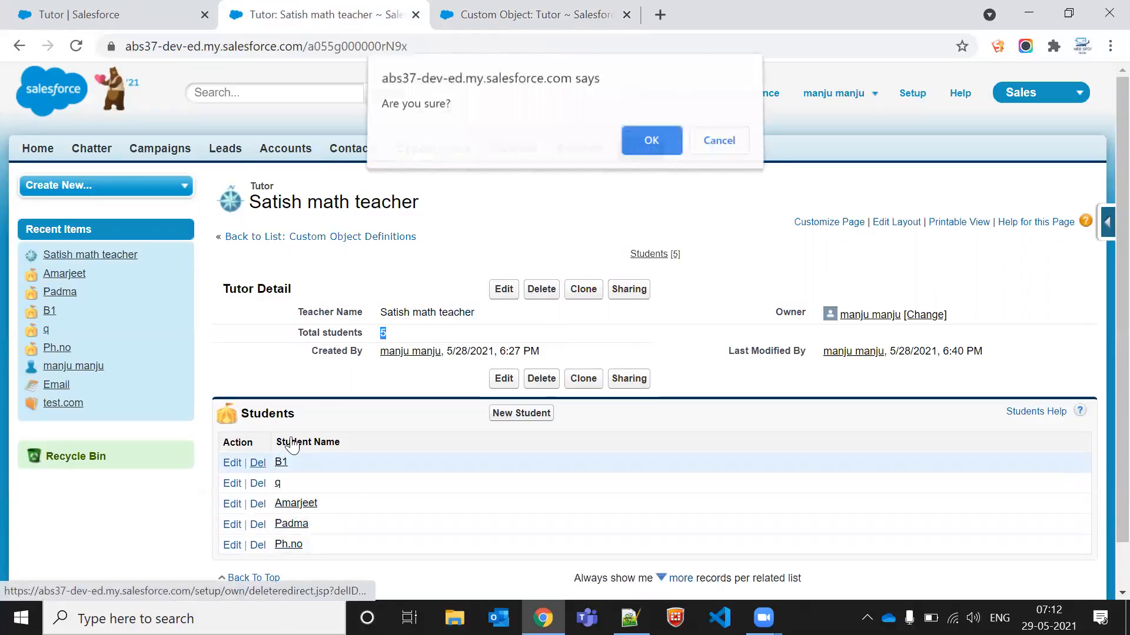
click(652, 145)
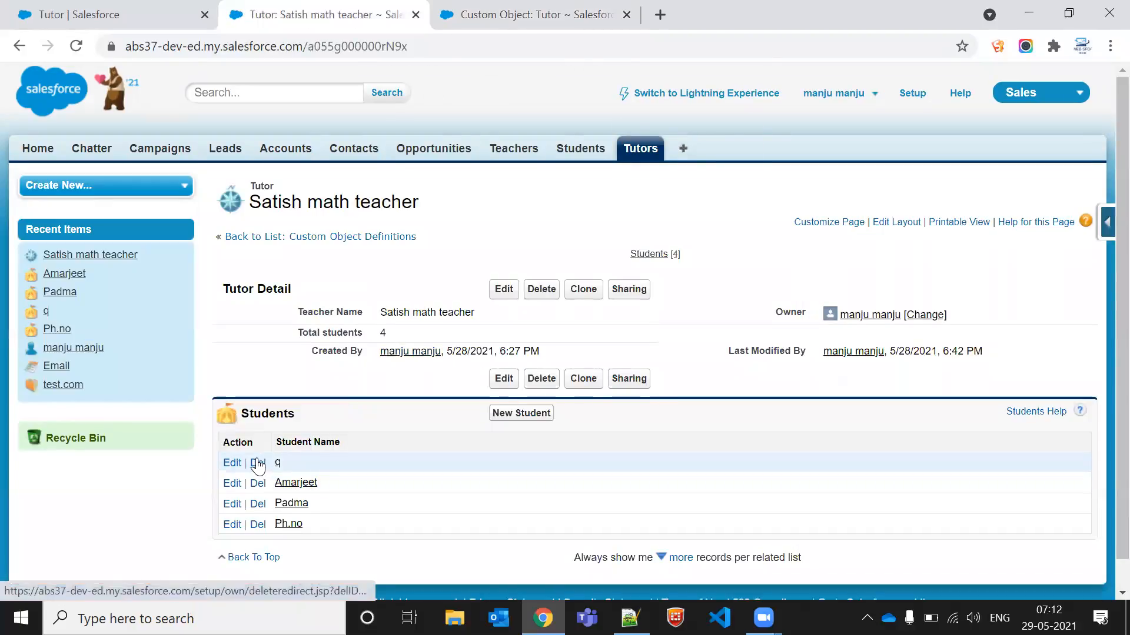
click(258, 463)
click(647, 145)
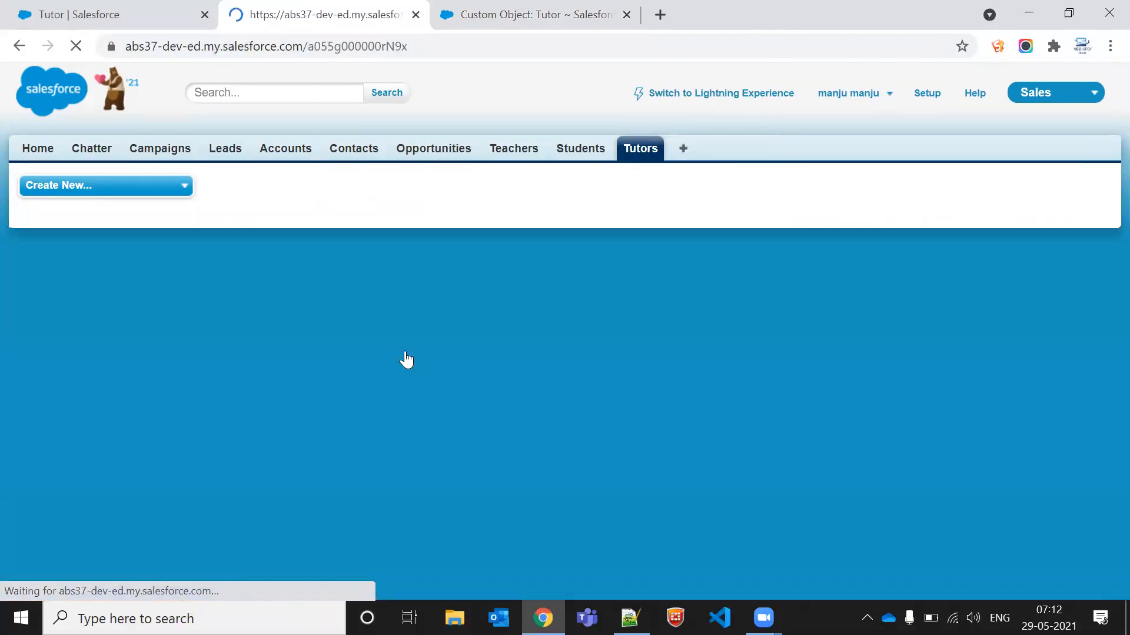
Step: Add a new student B1 under this tutor with Class Year 1st, Roll No. 3445 and Father Name sd
click(521, 413)
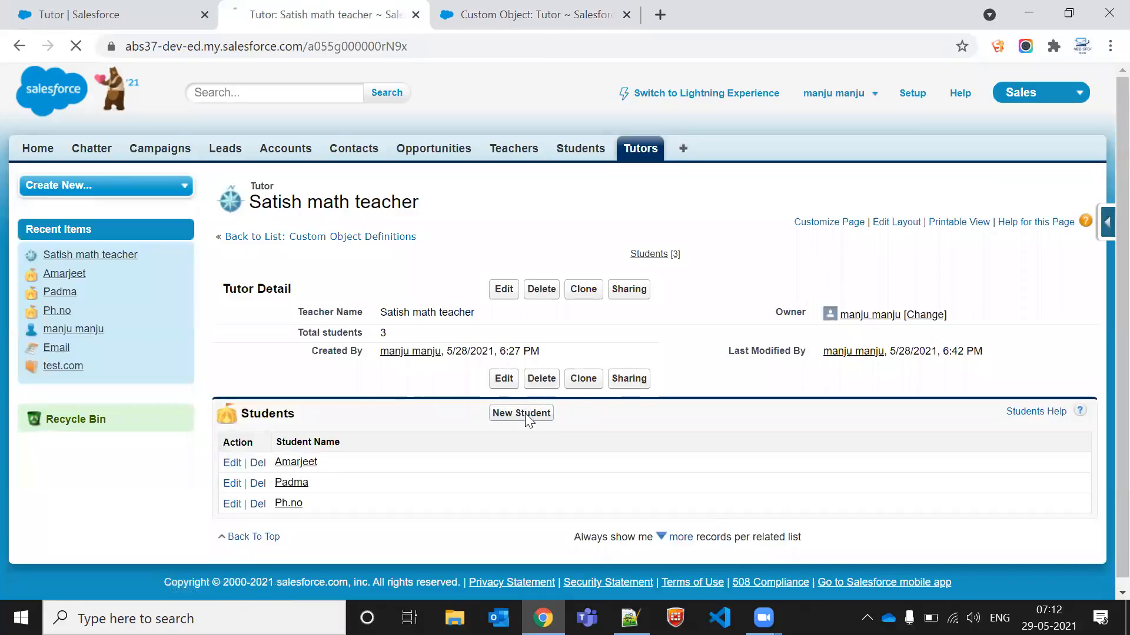
click(443, 305)
click(440, 334)
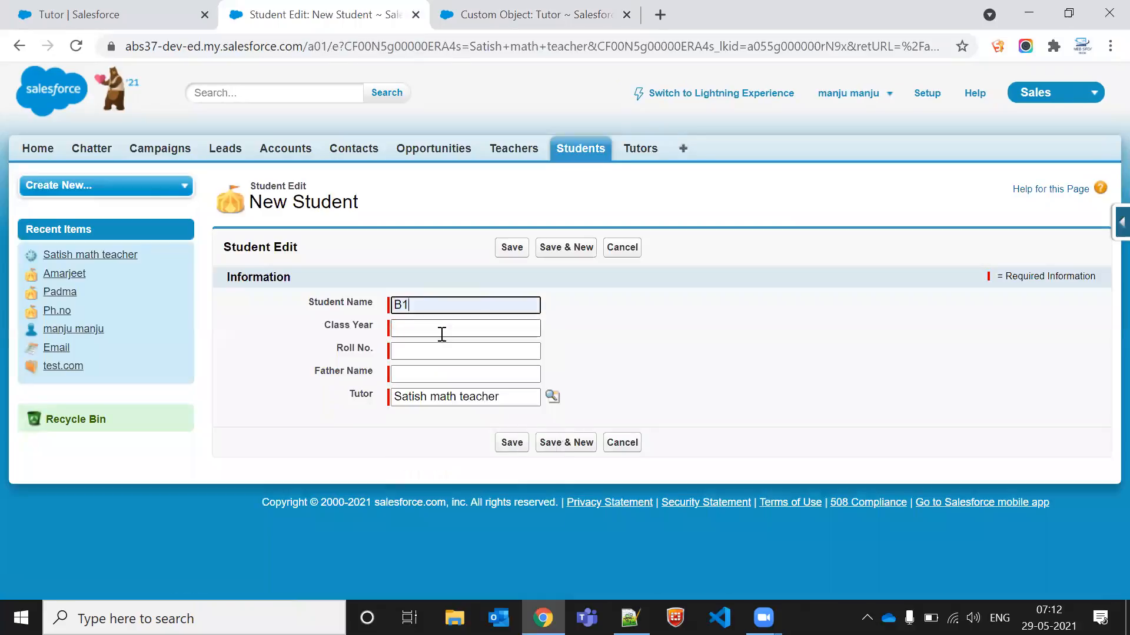
click(441, 333)
click(444, 370)
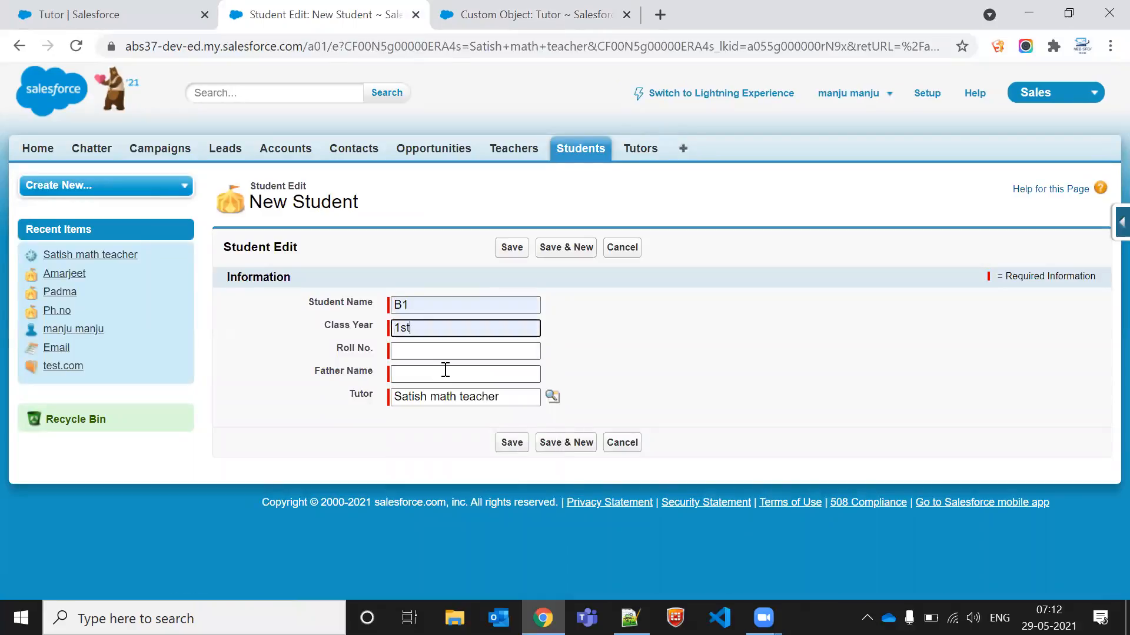
click(447, 351)
click(444, 382)
click(444, 375)
click(447, 428)
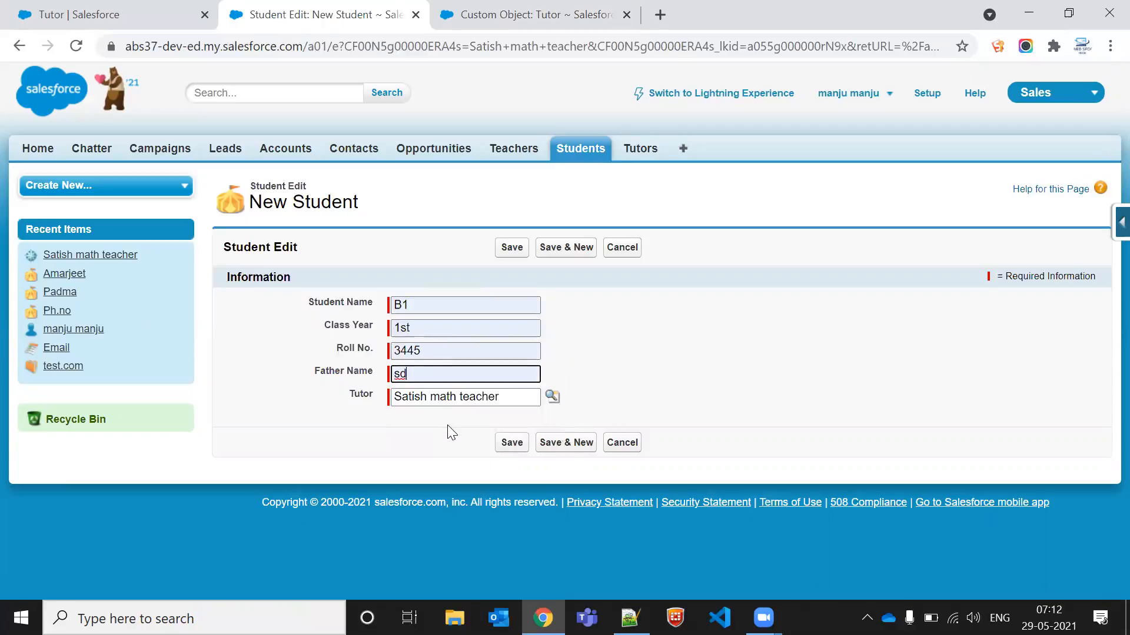
click(508, 246)
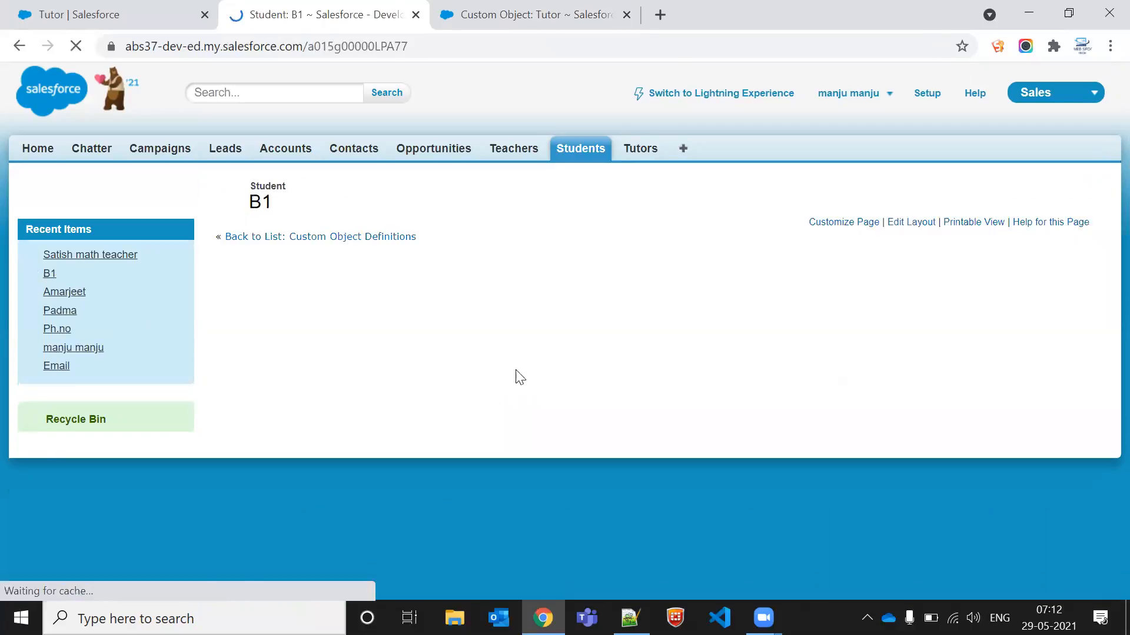
Step: Return to the Satish math teacher tutor and open Padma's student edit form in a new tab
click(433, 386)
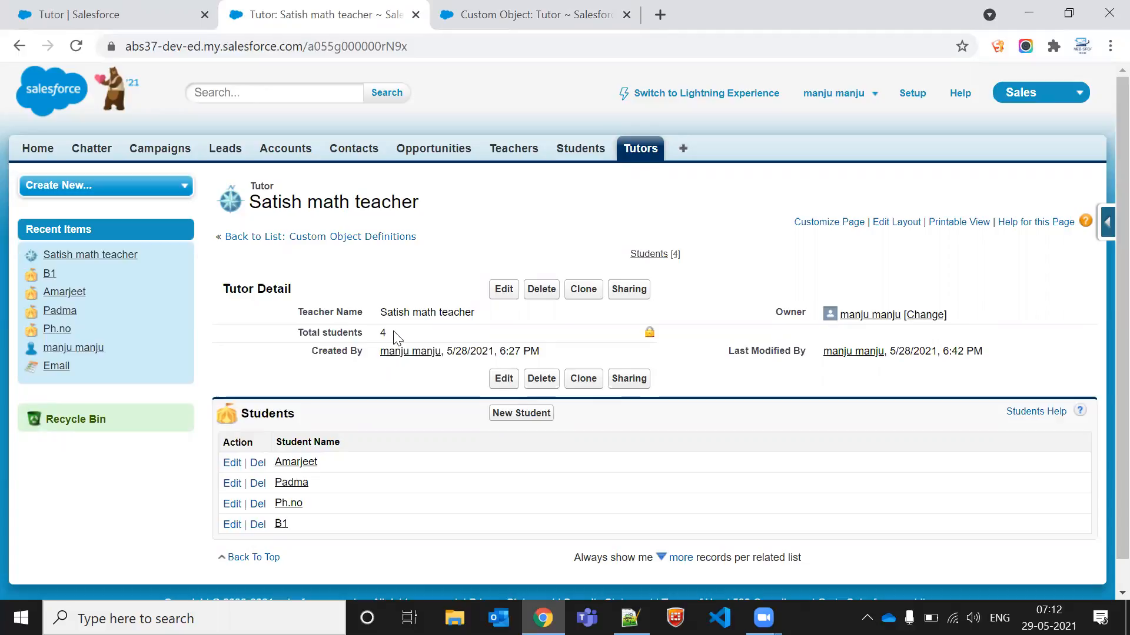
middle_click(234, 485)
drag(743, 9, 524, 10)
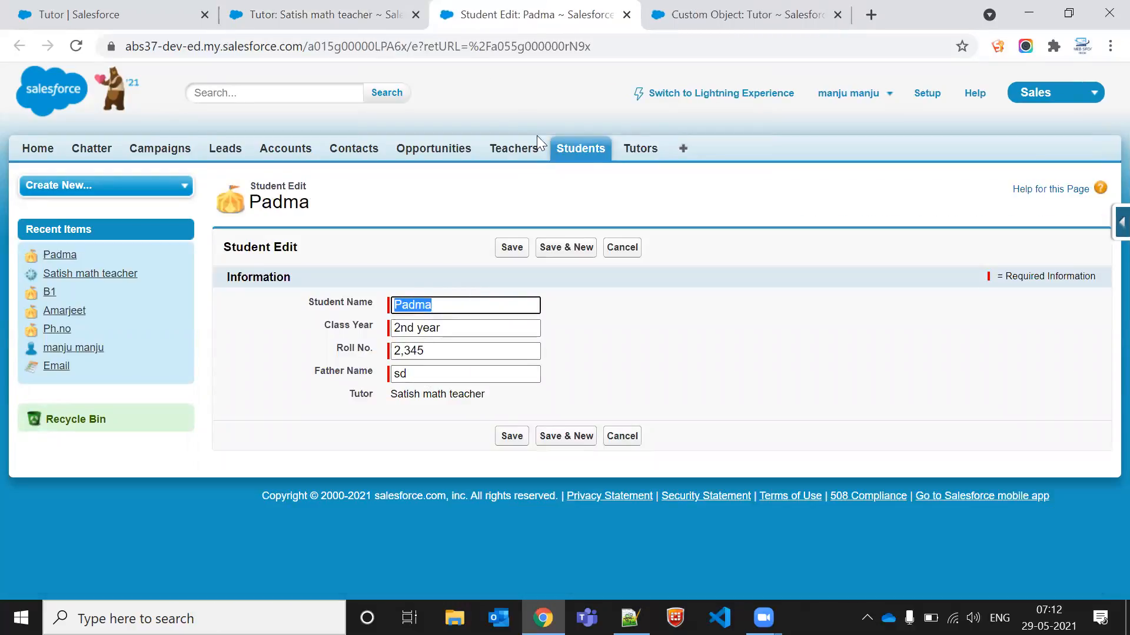
Step: Create a new tutor named Amar English Teacher from the Tutors home
middle_click(655, 137)
click(630, 14)
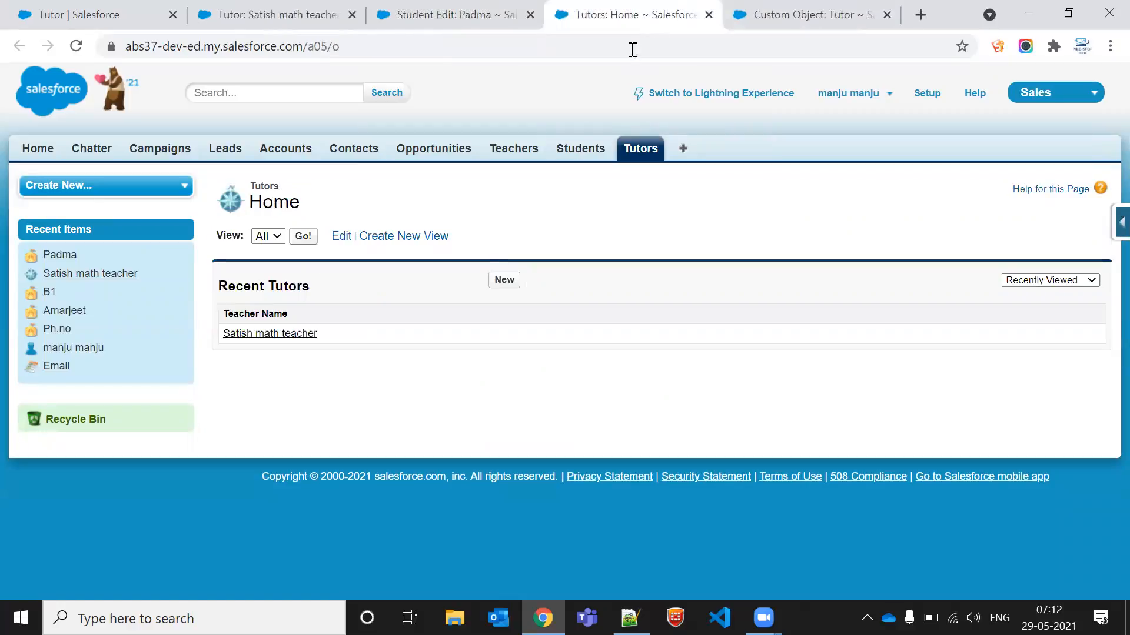
click(505, 280)
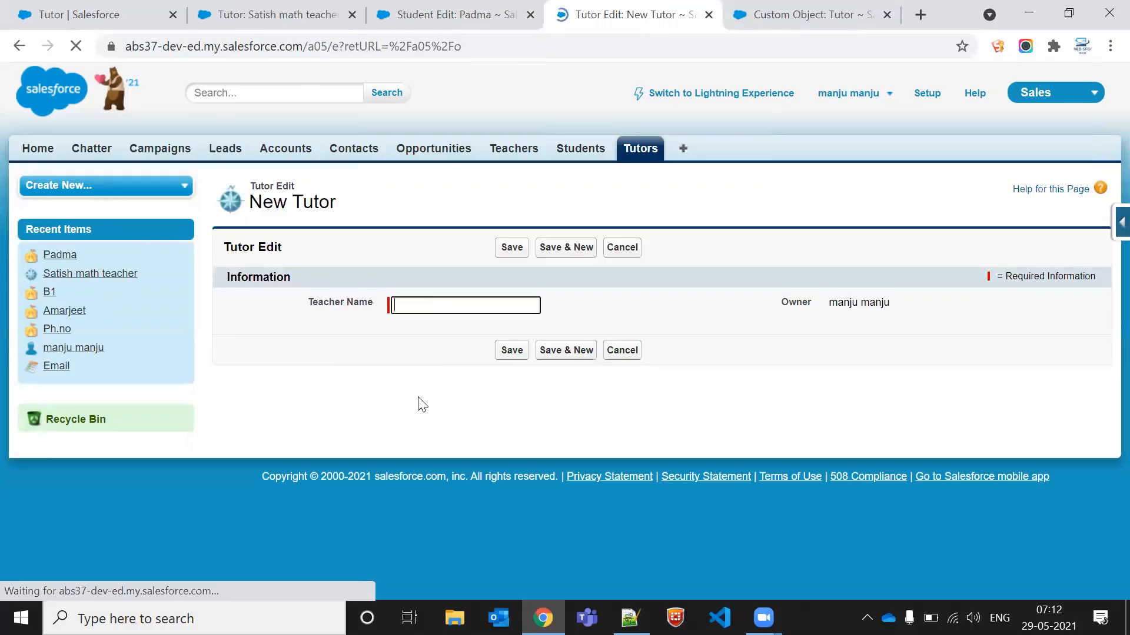
click(462, 305)
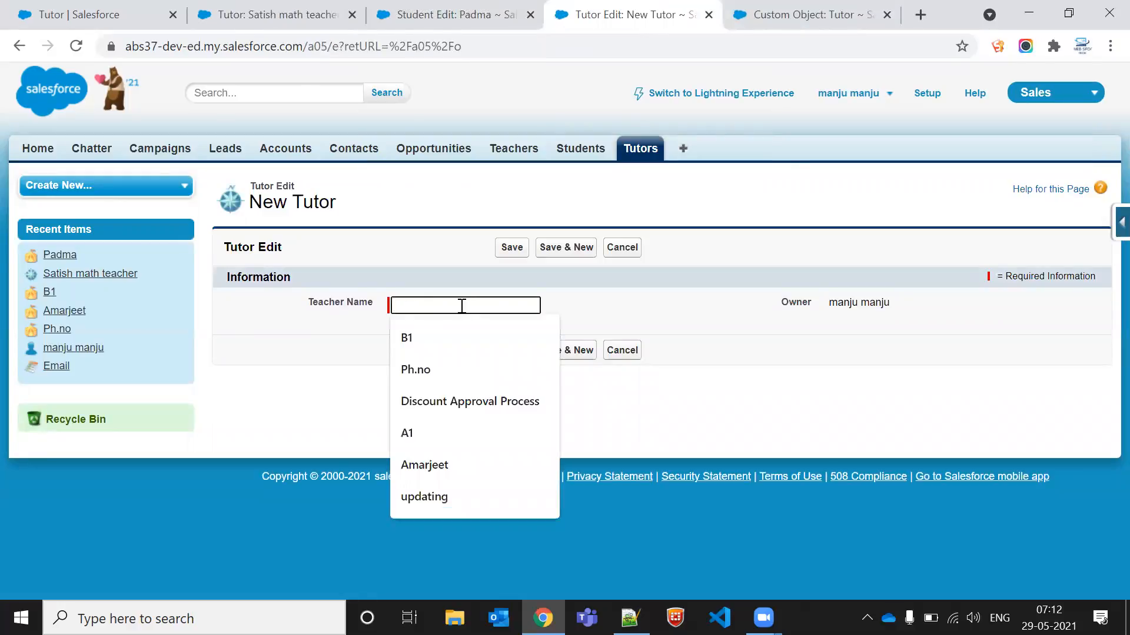
text(R)
key(BackSpace)
text(E)
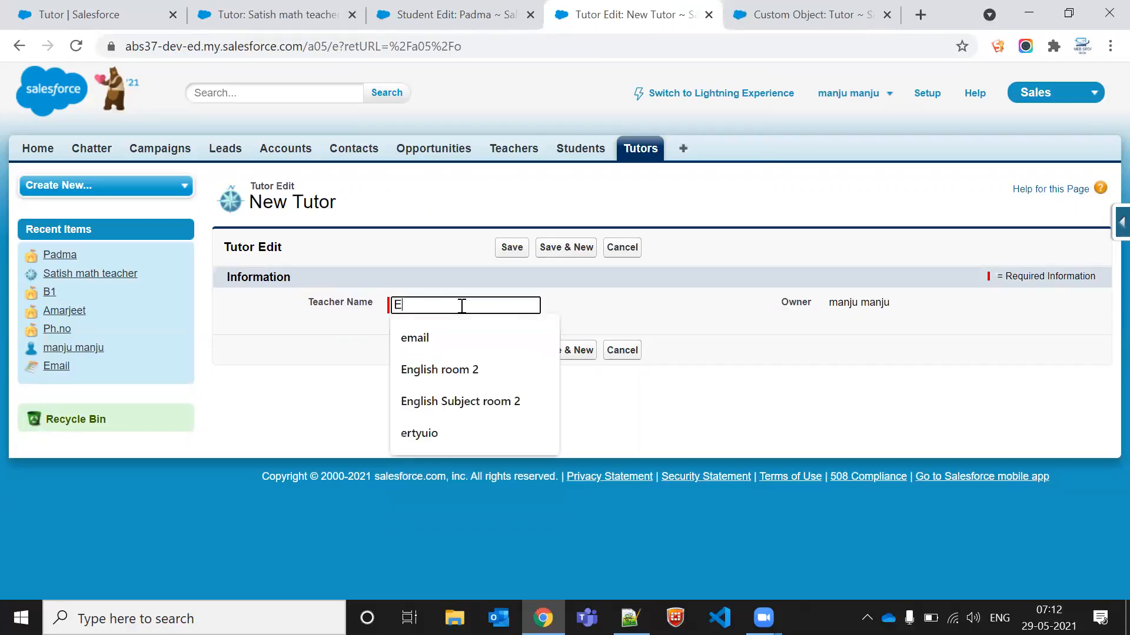
key(BackSpace)
text(Ama)
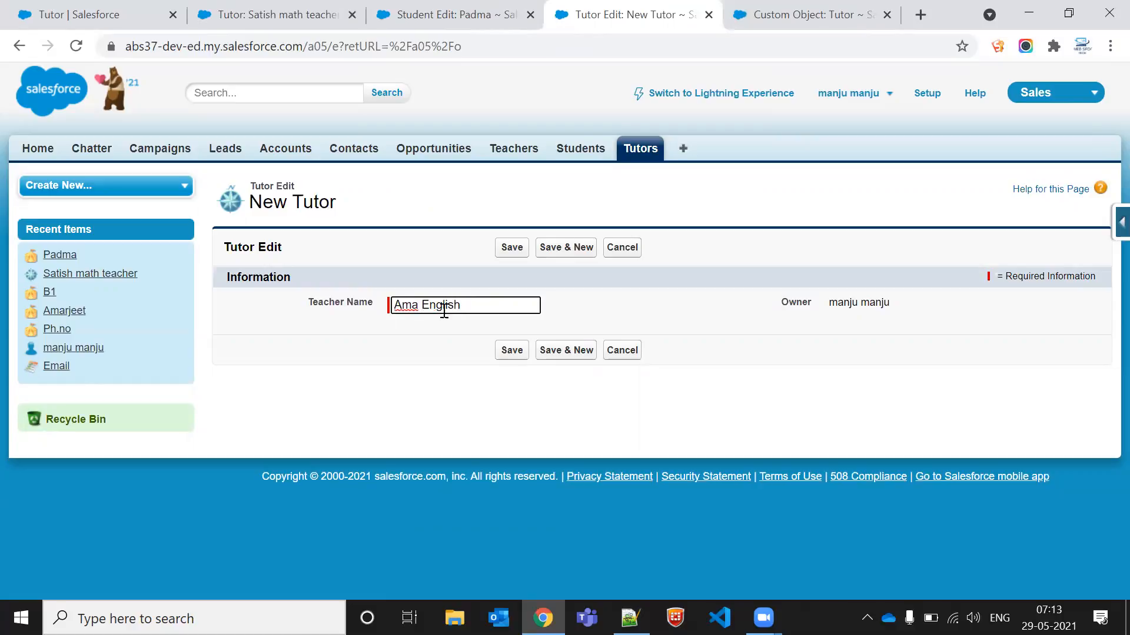
text(r)
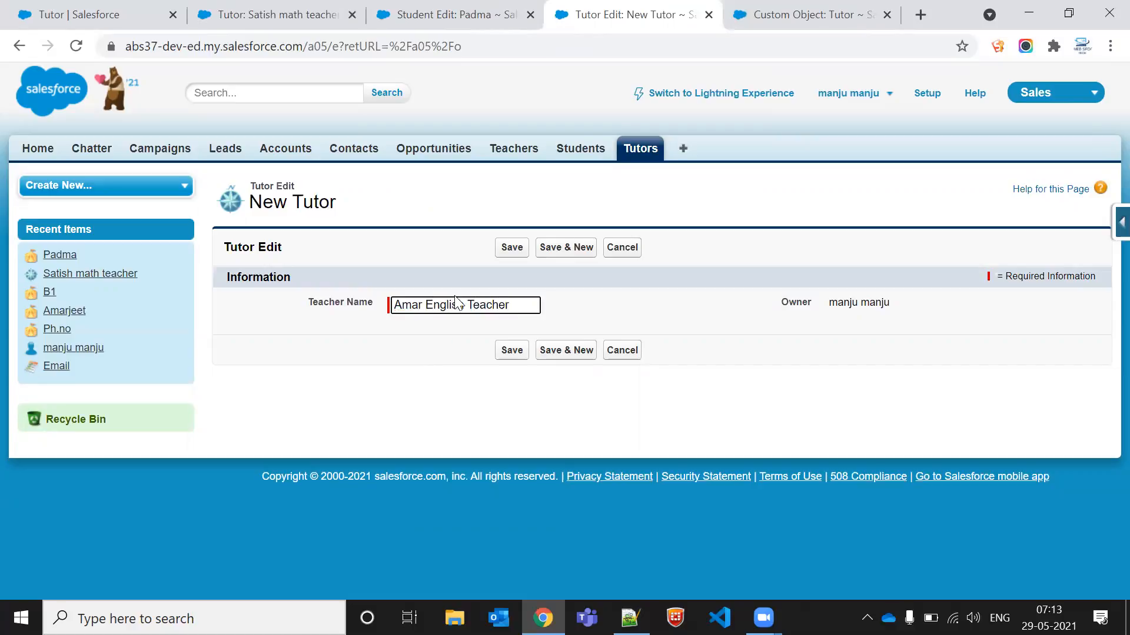
click(519, 259)
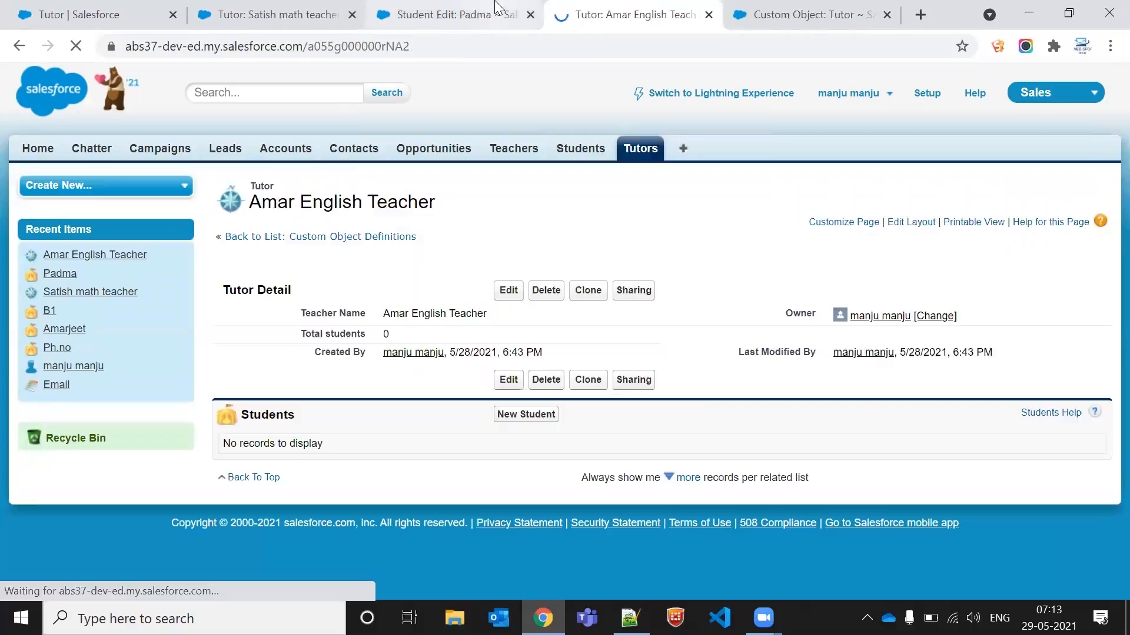
Step: Examine the non-editable Tutor field on Padma's student edit form
click(496, 7)
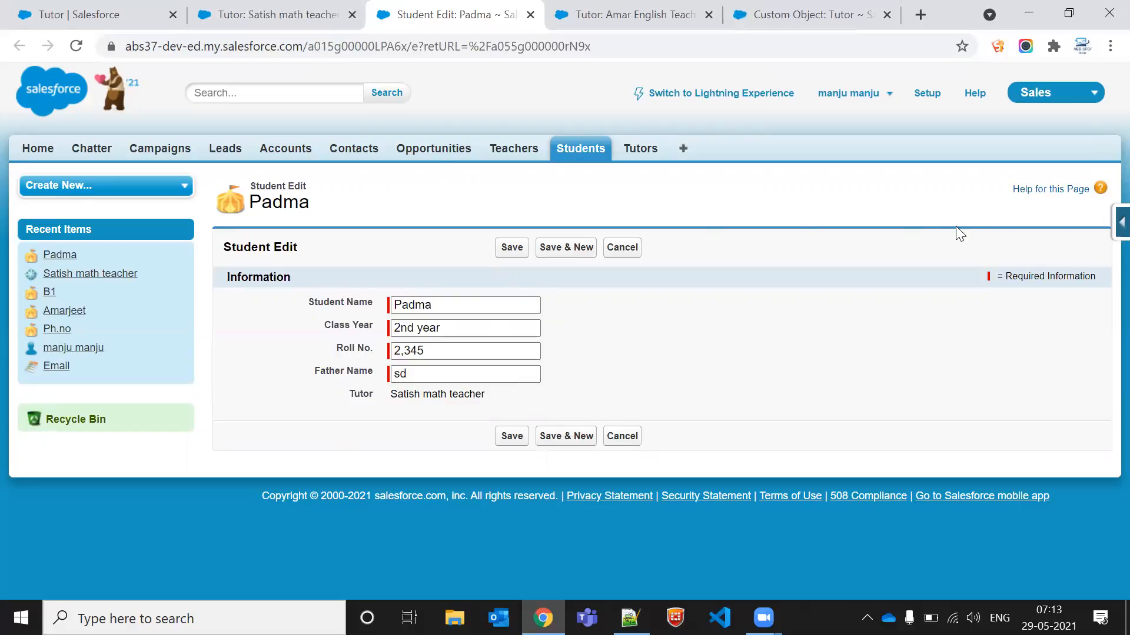
triple_click(417, 391)
triple_click(418, 392)
click(533, 400)
triple_click(463, 394)
click(553, 387)
double_click(428, 398)
triple_click(428, 398)
click(436, 406)
Step: Enable Allow reparenting on the Student object's Tutor master-detail field and save it
click(1120, 223)
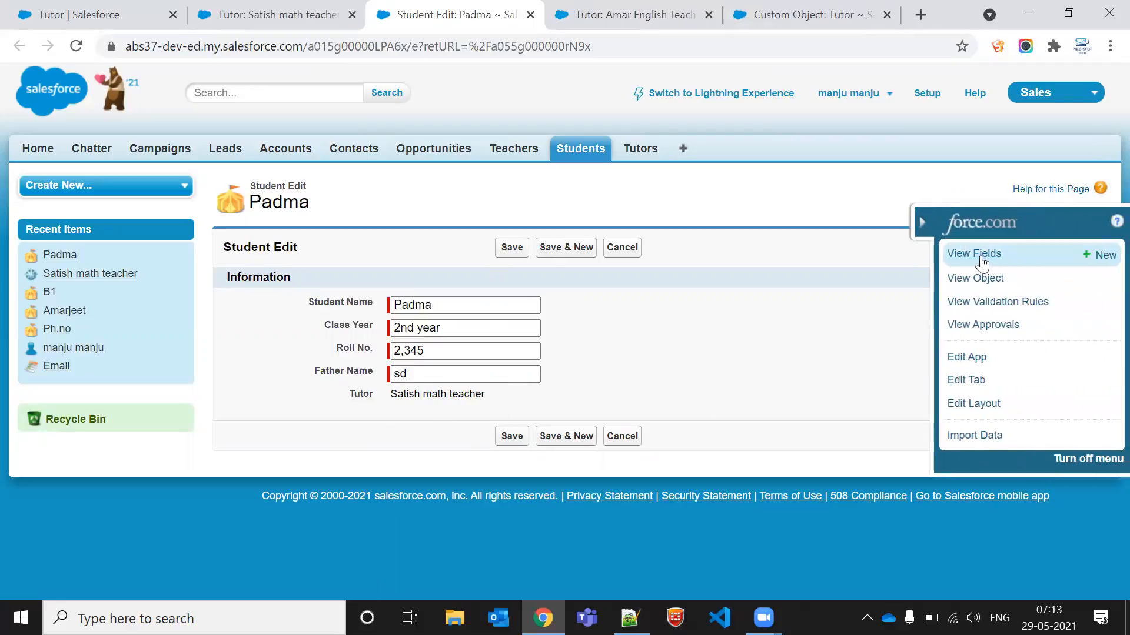
click(967, 256)
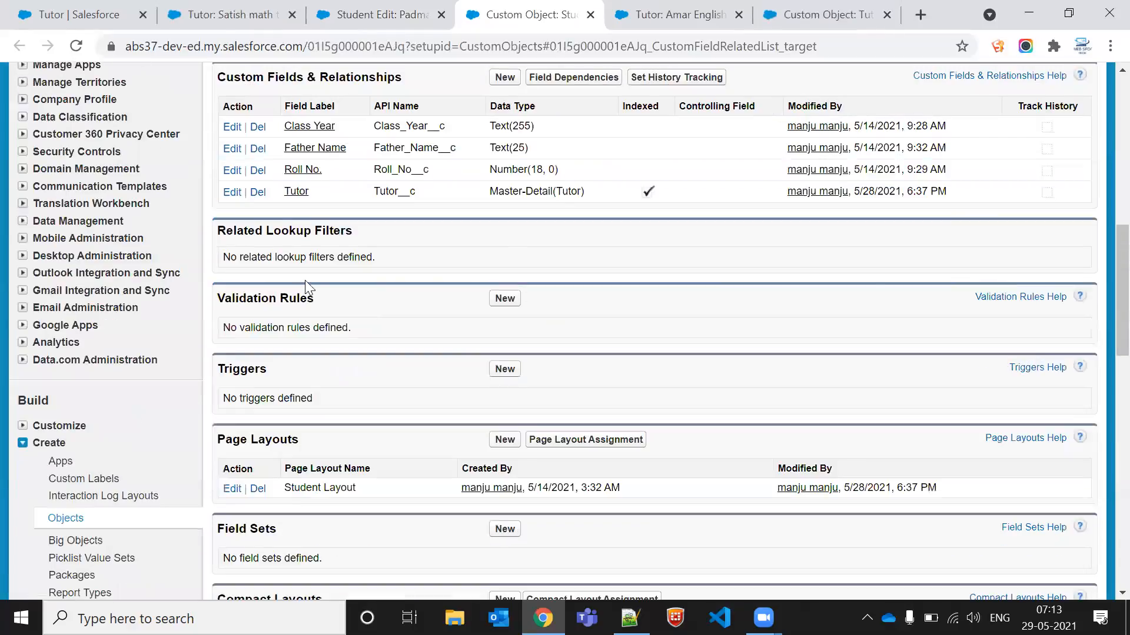
click(234, 193)
scroll(489, 467, down, 6)
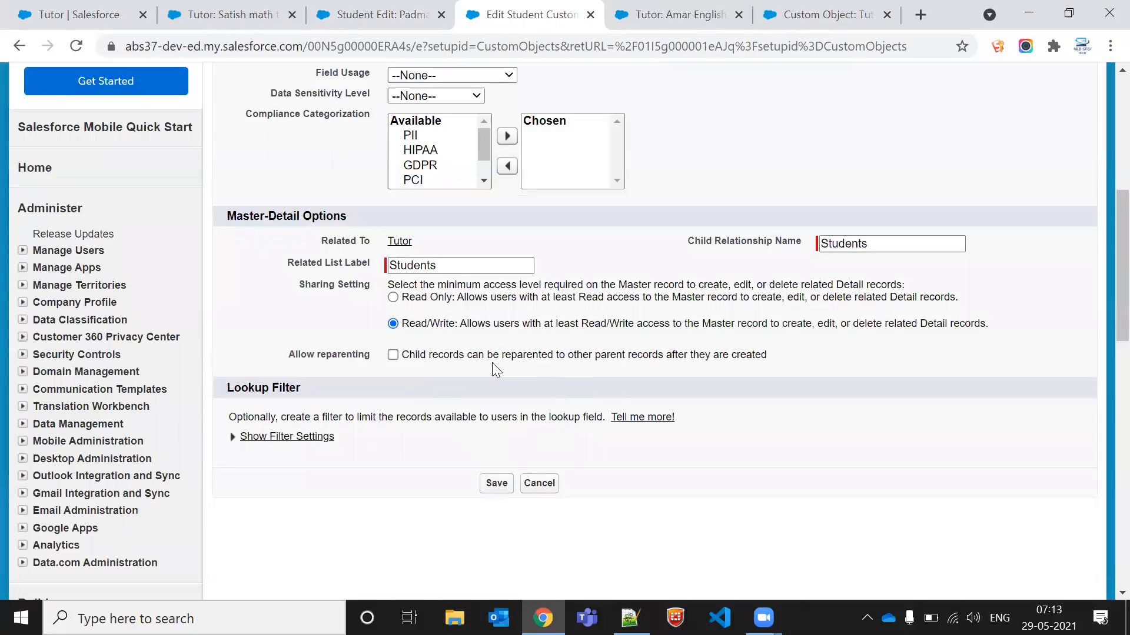
click(393, 355)
click(495, 484)
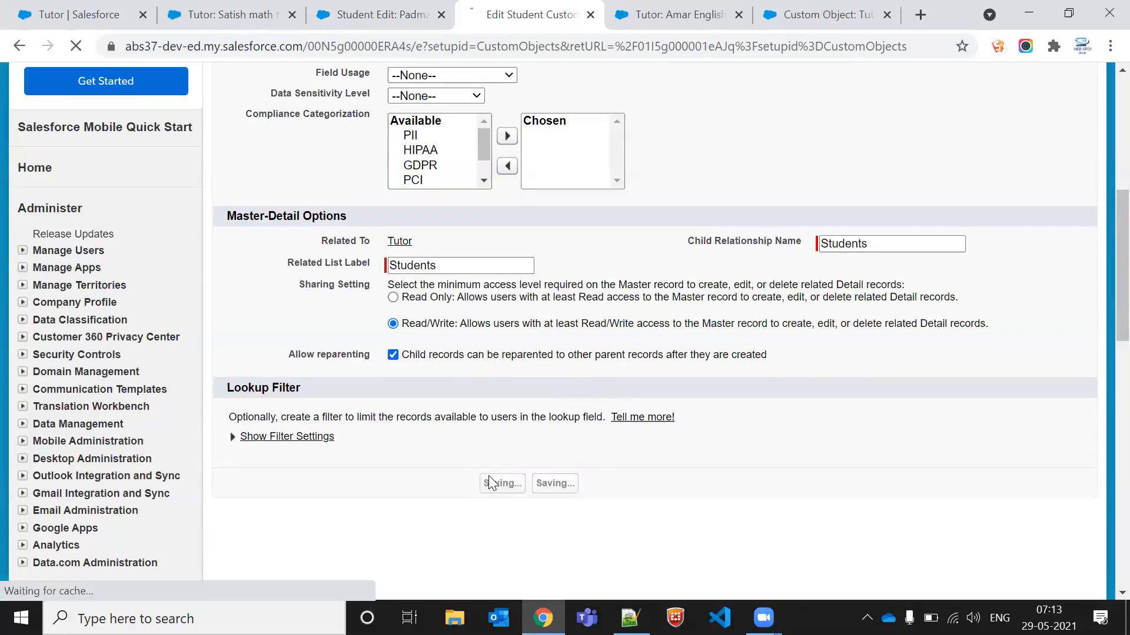
Step: Reassign Padma to the Amar English Teacher tutor using the lookup and save the student
click(371, 8)
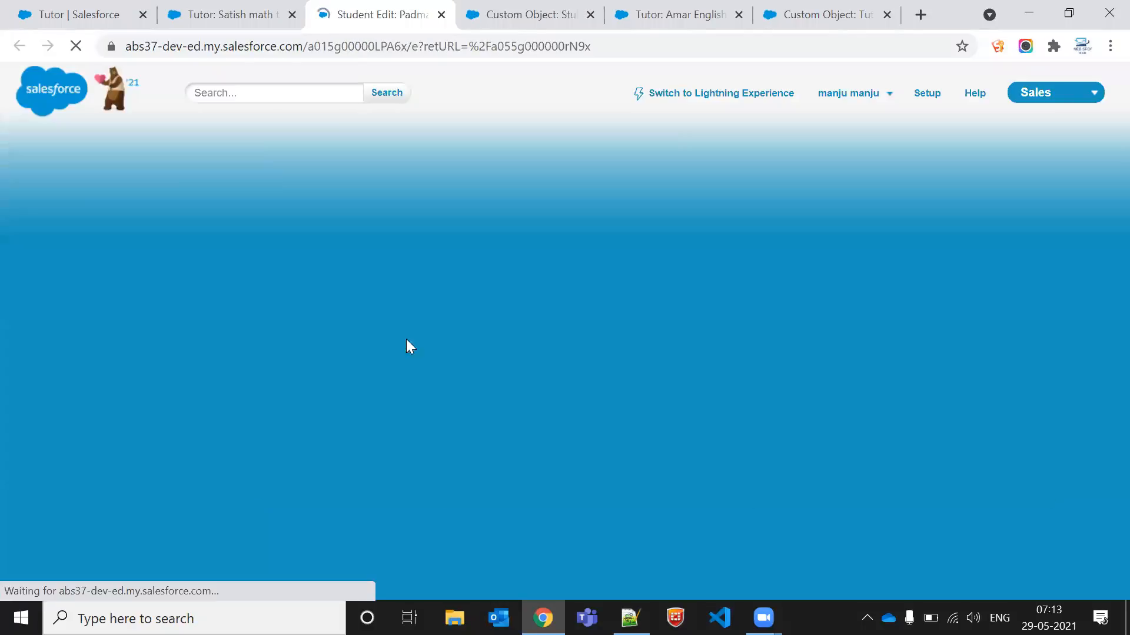
triple_click(470, 395)
key(BackSpace)
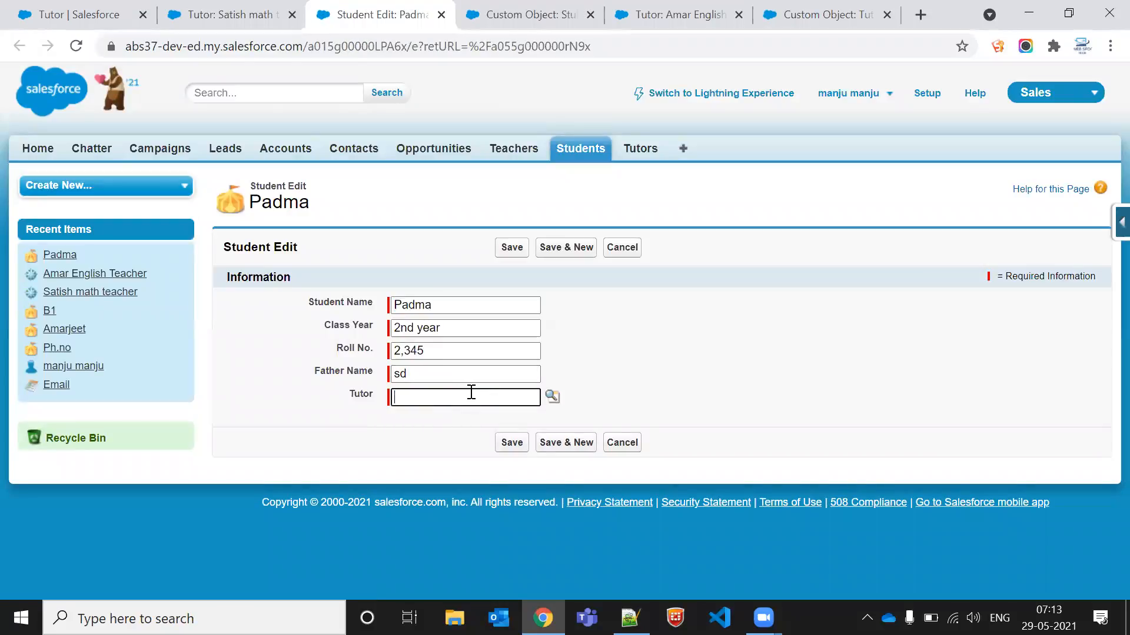
click(552, 396)
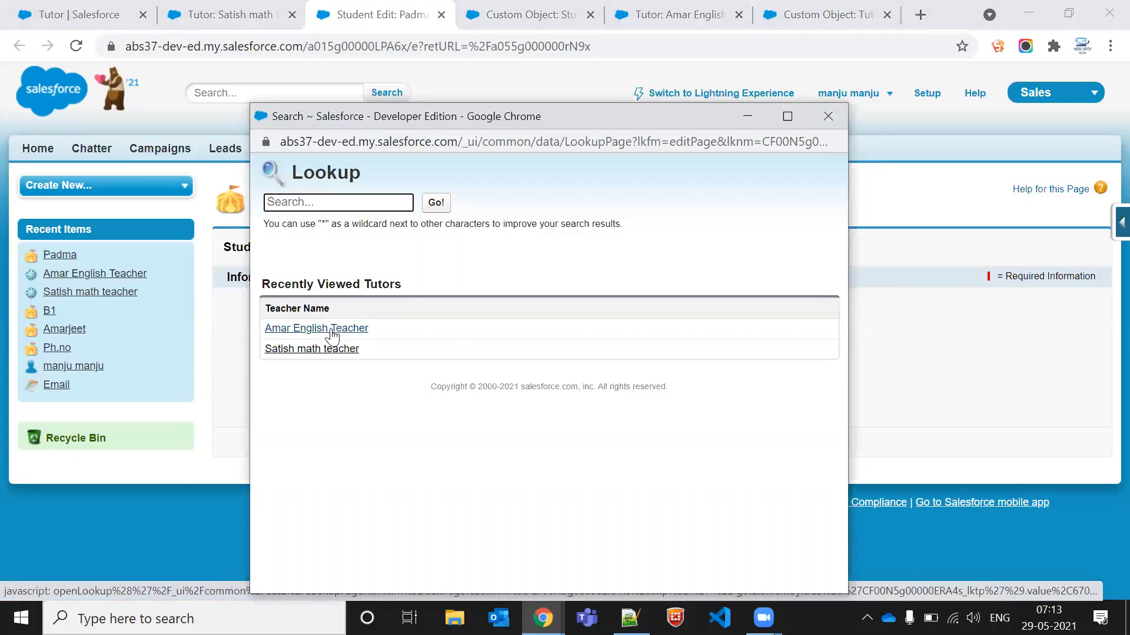
click(332, 334)
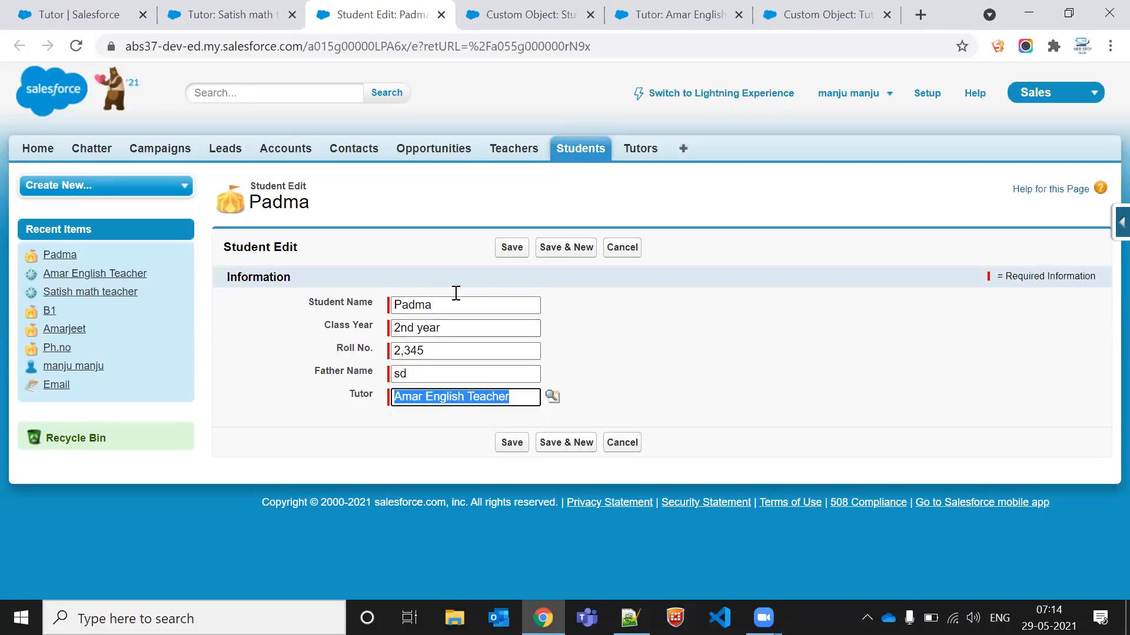
click(508, 248)
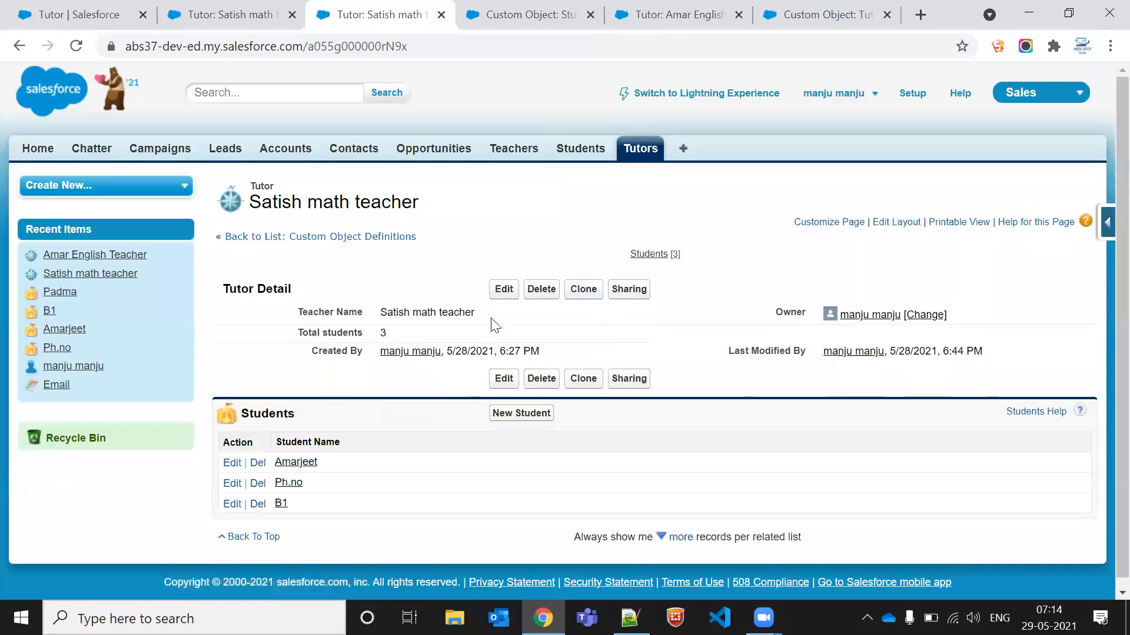
Step: Open the Amar English Teacher tutor record to check its Total students value
drag(343, 343, 321, 347)
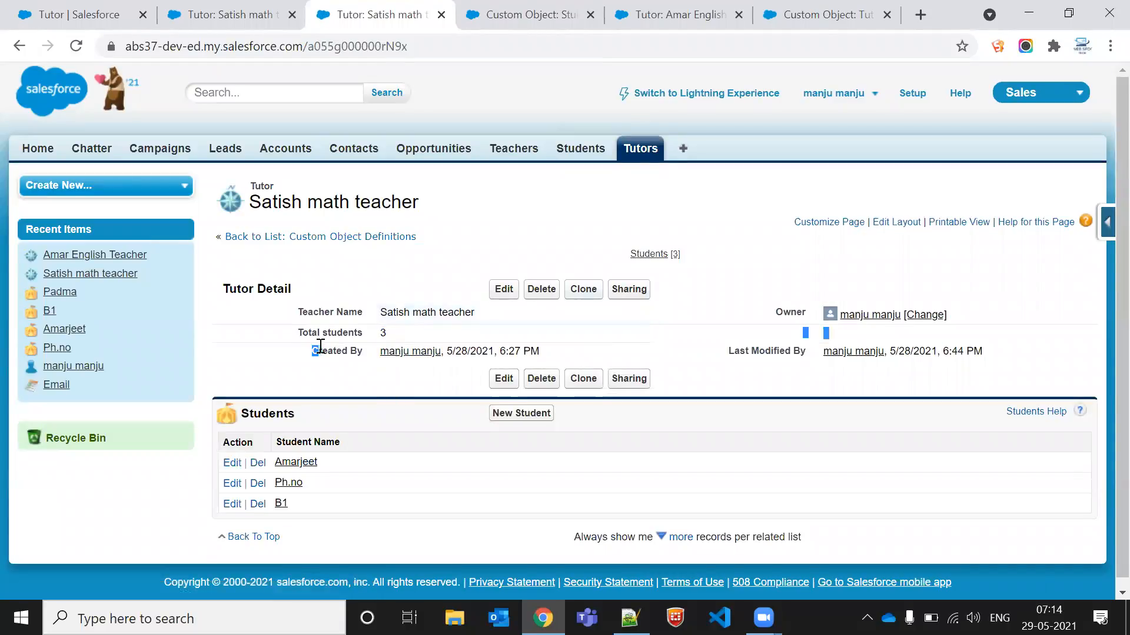
click(640, 151)
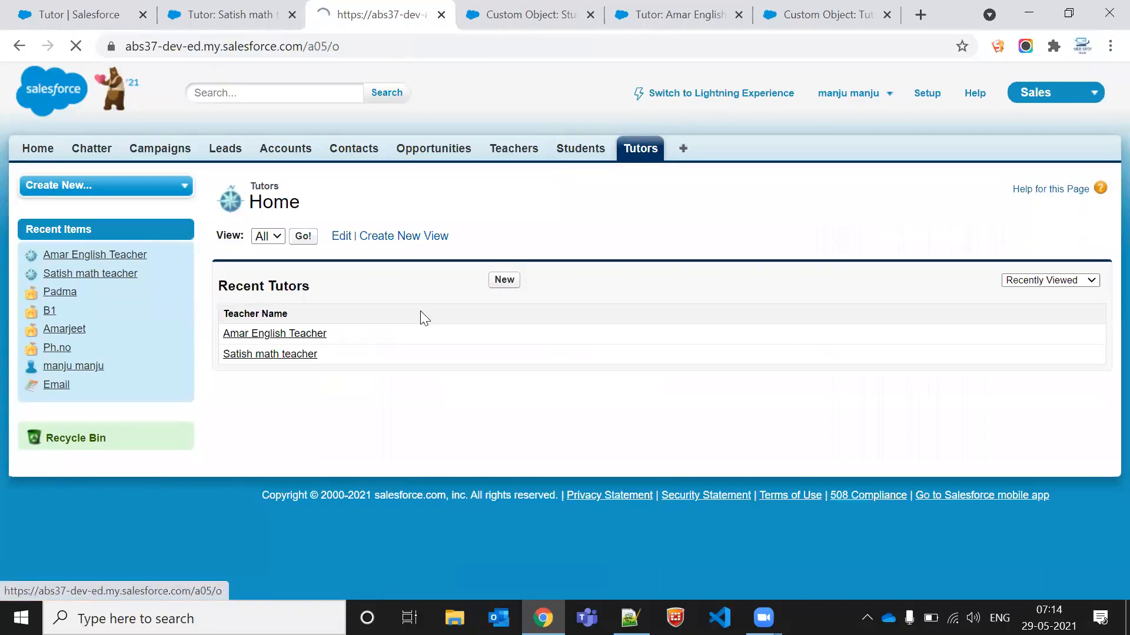
click(298, 334)
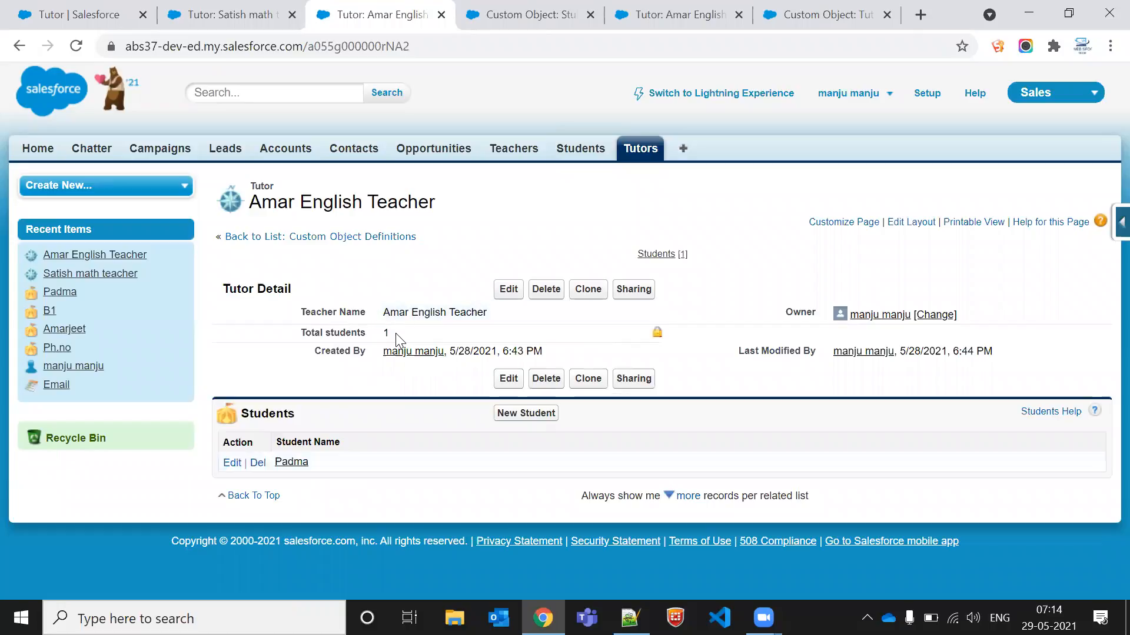
click(482, 340)
triple_click(339, 337)
click(395, 339)
triple_click(348, 333)
triple_click(348, 333)
click(348, 333)
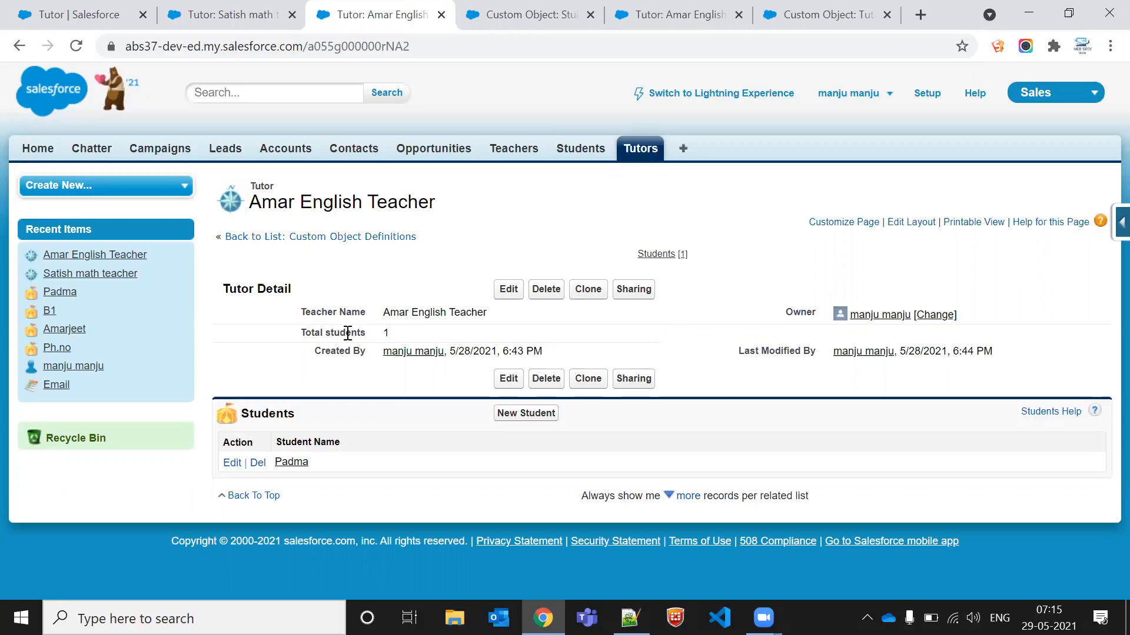
triple_click(337, 195)
drag(337, 196, 346, 461)
click(362, 501)
drag(362, 501, 349, 522)
click(235, 181)
click(348, 523)
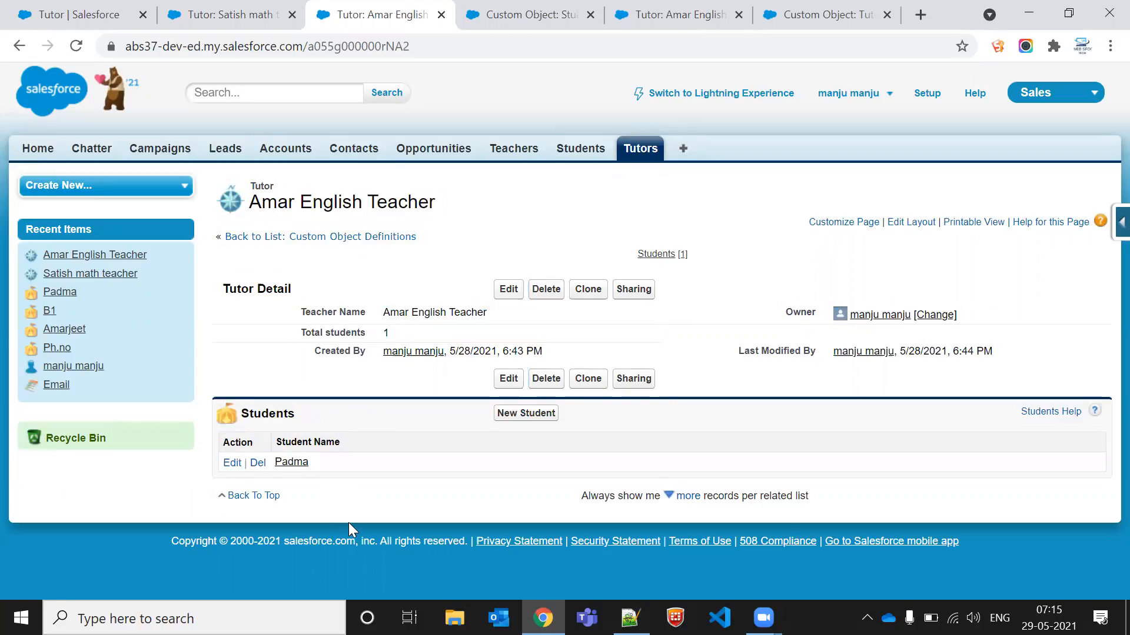
triple_click(451, 560)
drag(450, 558, 424, 131)
click(471, 113)
drag(525, 89, 559, 235)
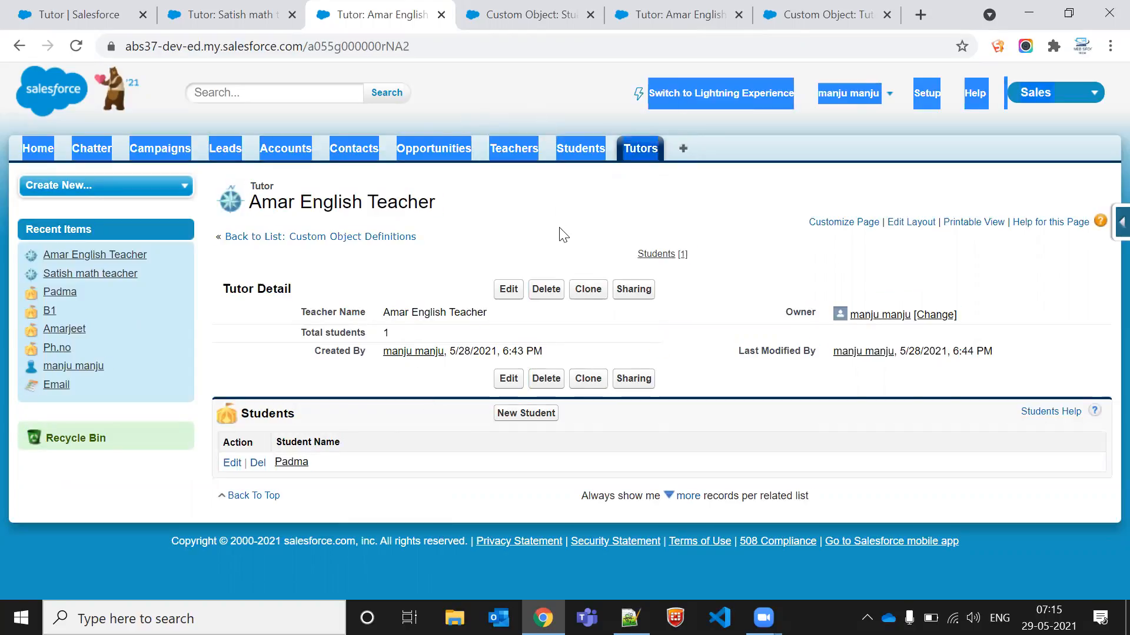
click(559, 235)
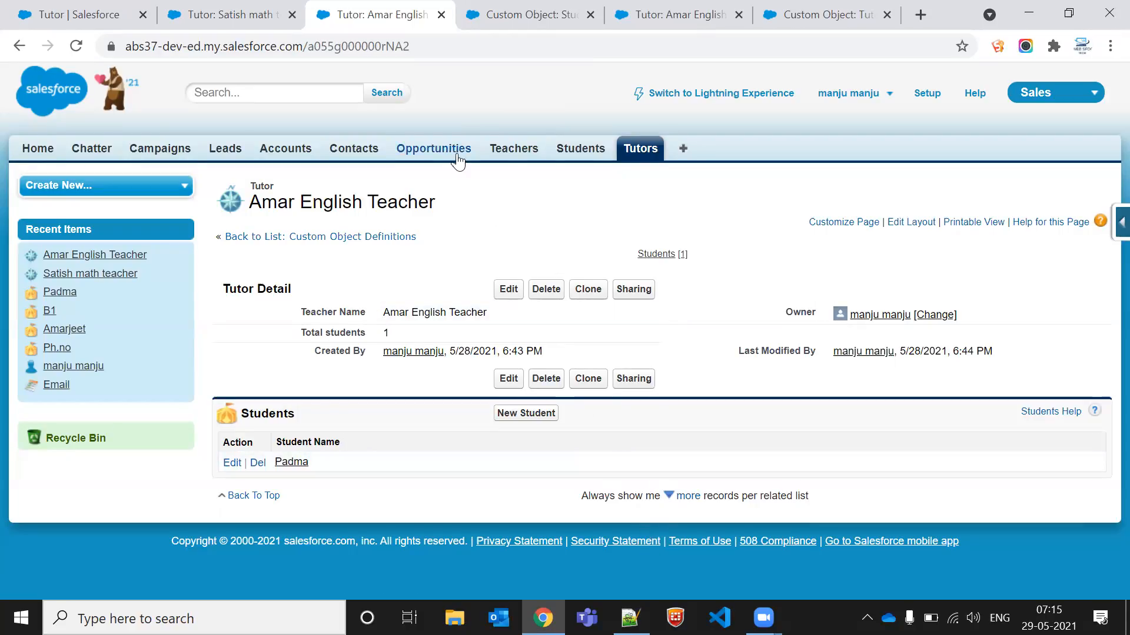
Step: Close the extra browser tabs, keeping the Amar English Teacher record open
click(591, 15)
click(590, 15)
click(591, 15)
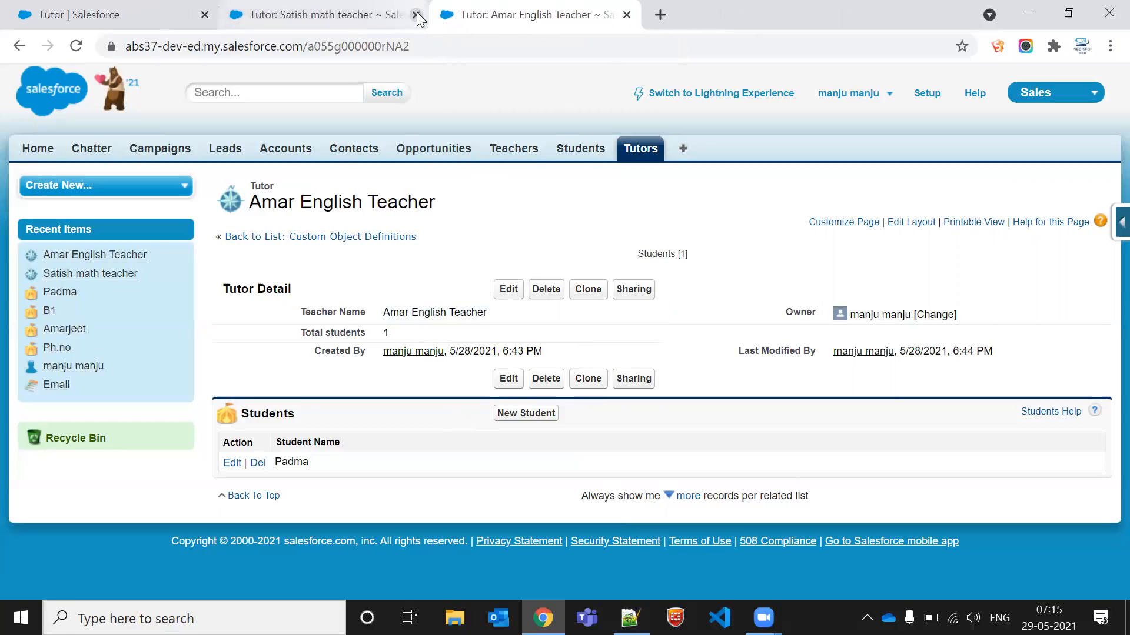
click(416, 15)
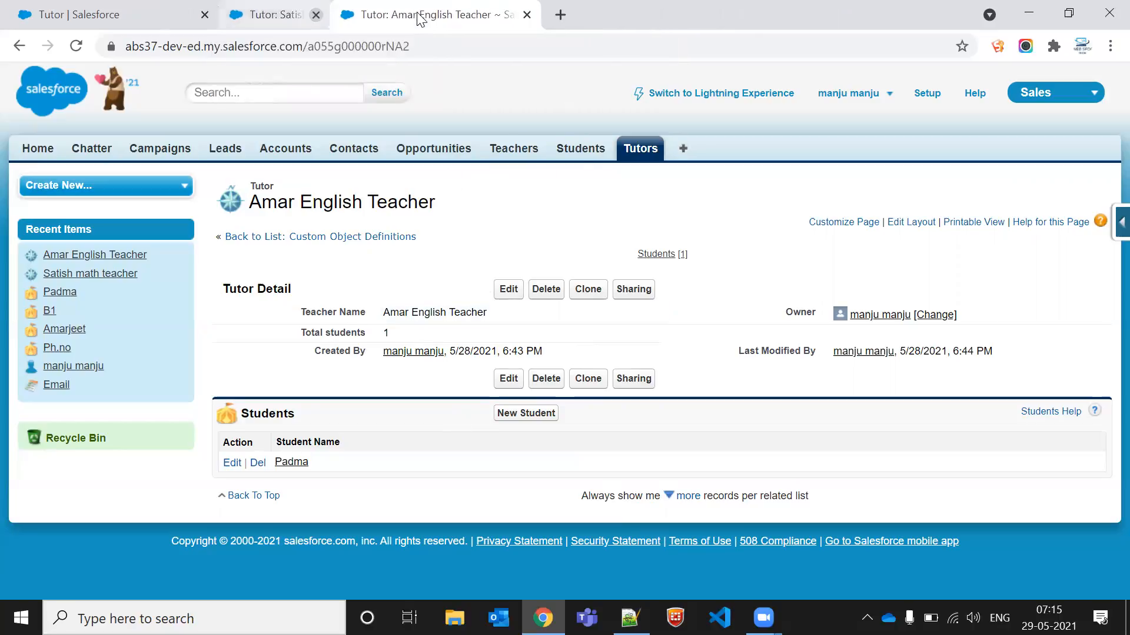
double_click(380, 193)
click(374, 193)
click(378, 193)
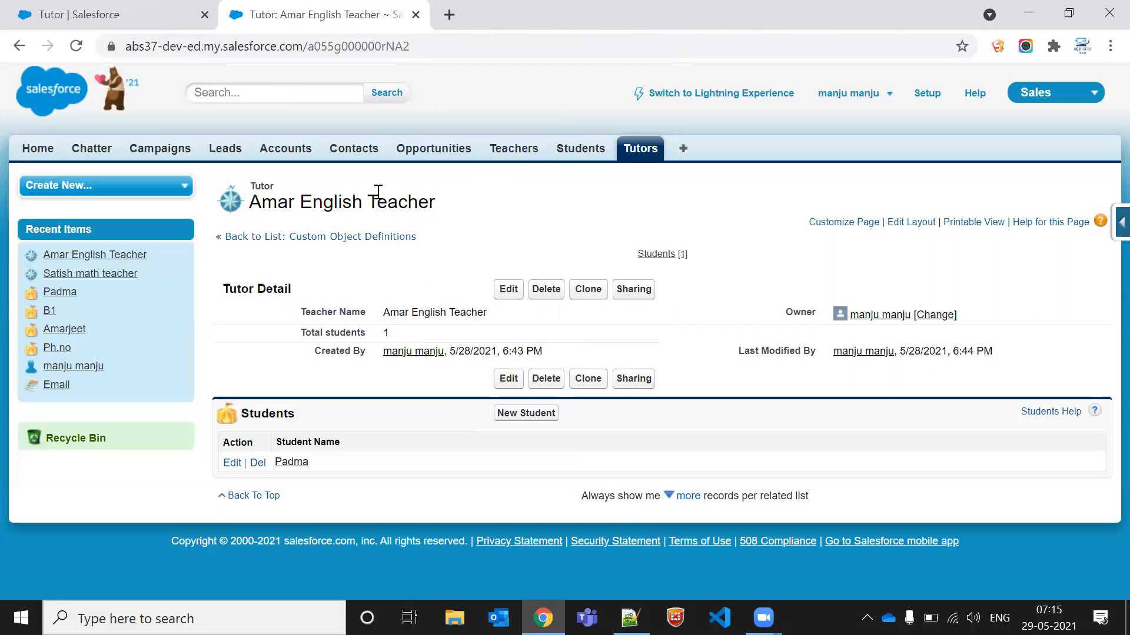
triple_click(346, 194)
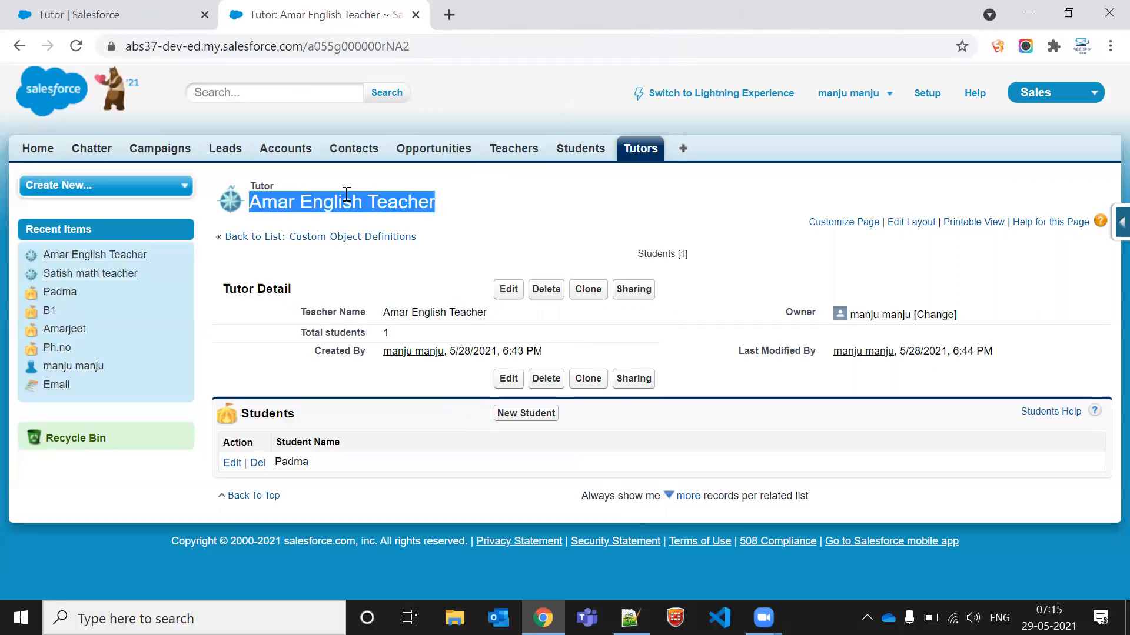
double_click(285, 185)
click(287, 187)
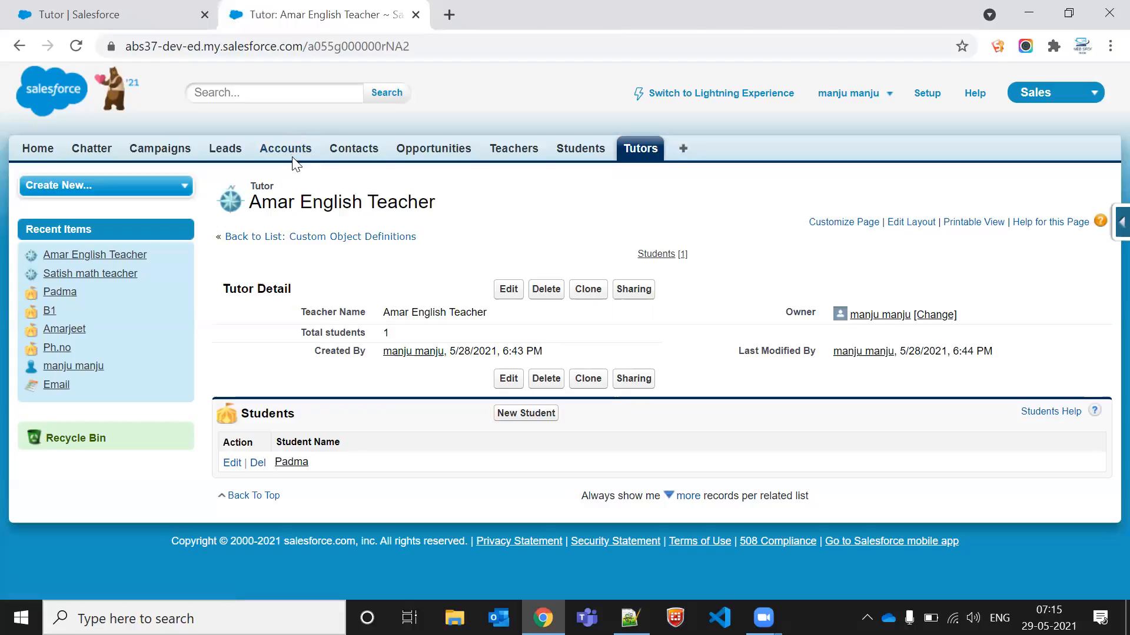
click(189, 15)
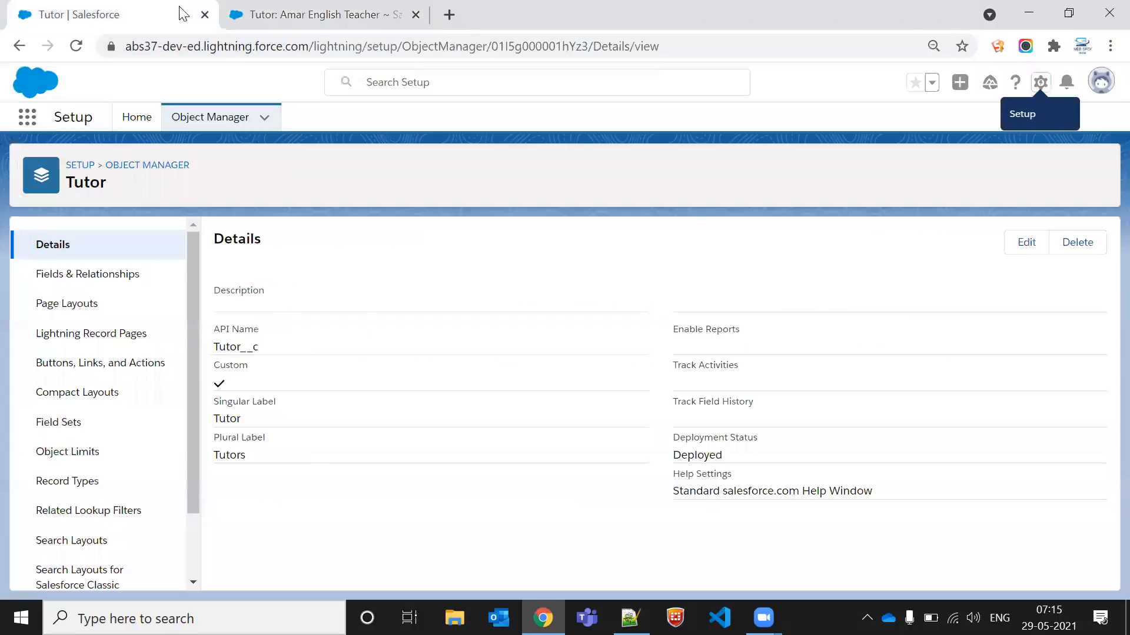
click(205, 14)
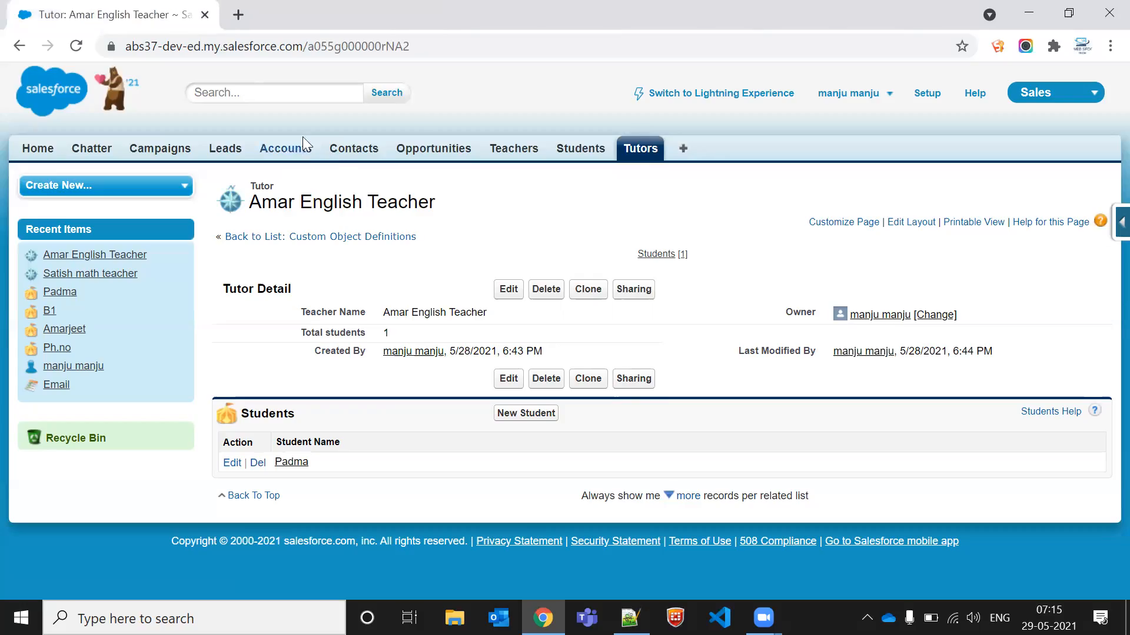
click(350, 150)
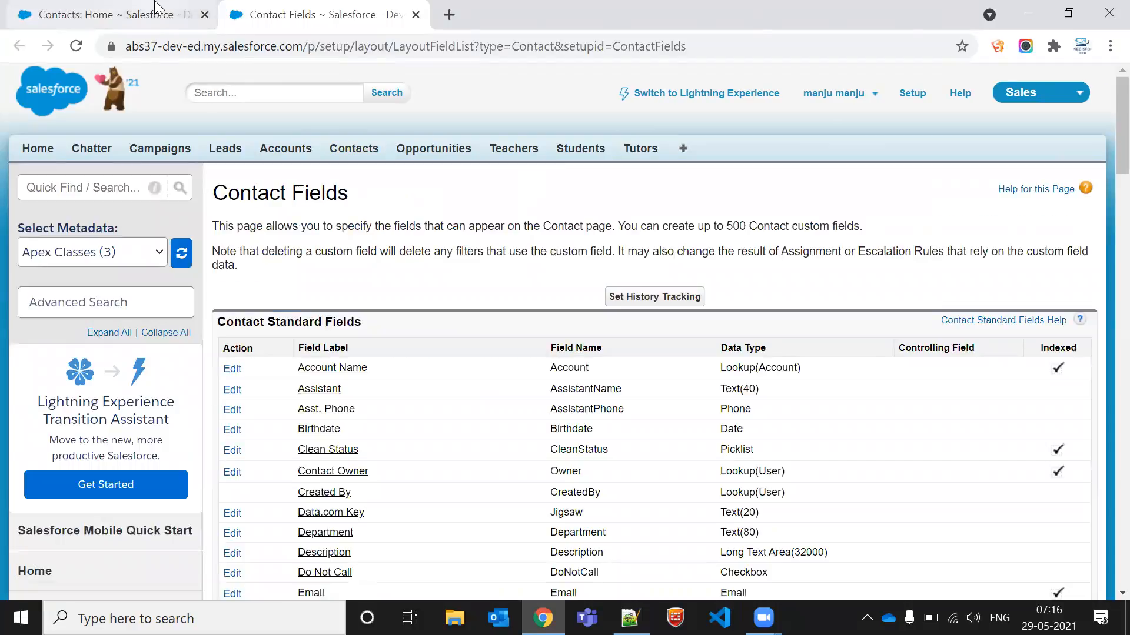
click(157, 7)
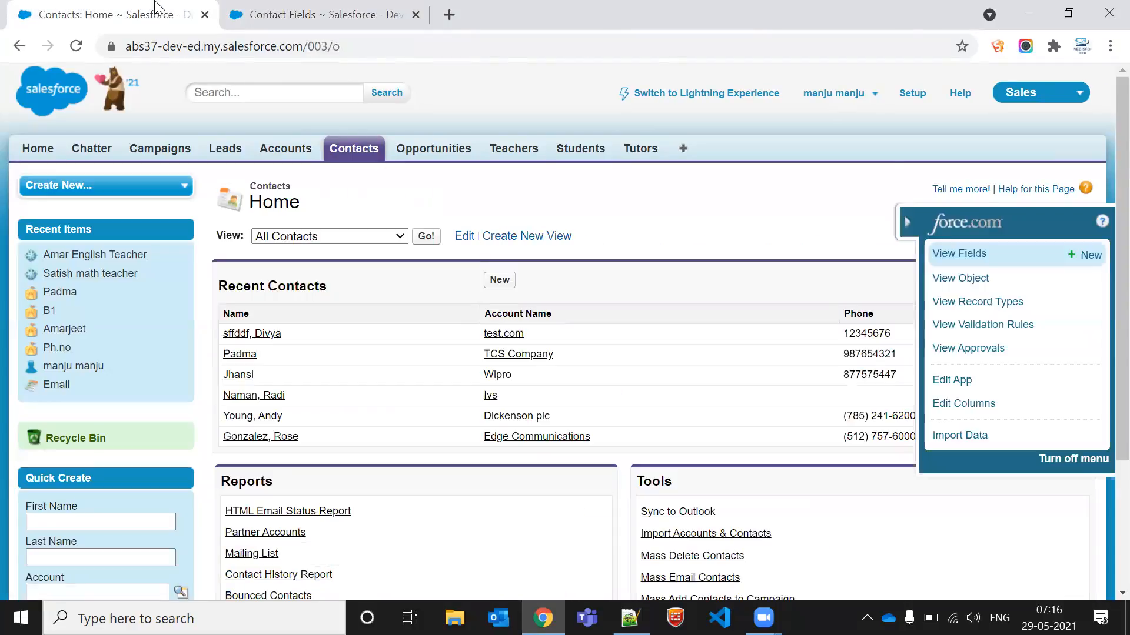
click(1090, 254)
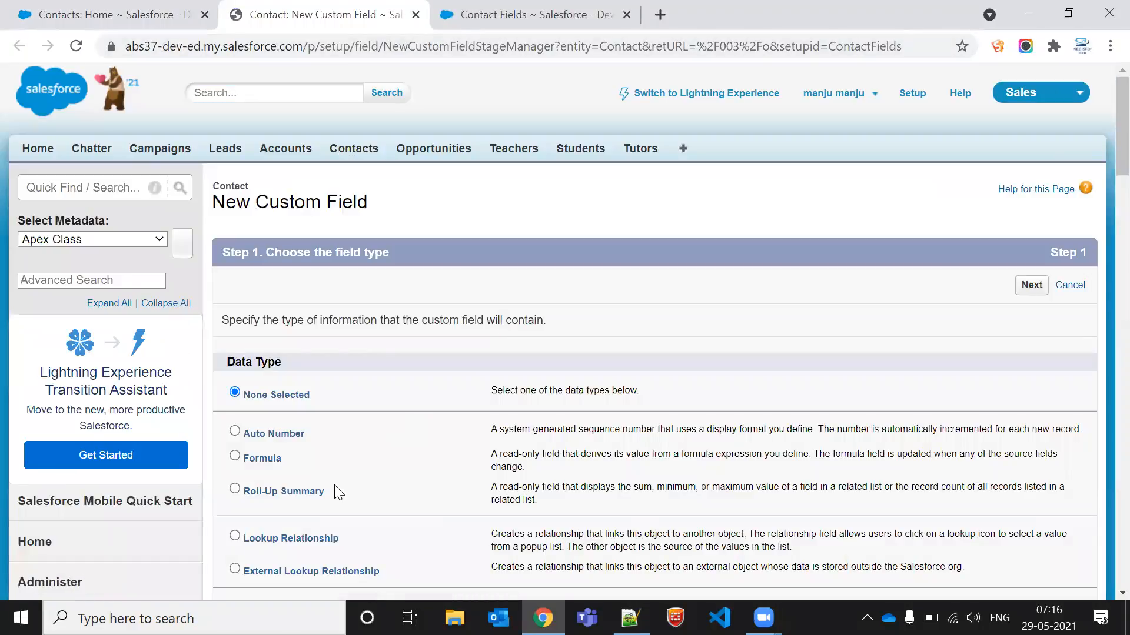
scroll(335, 484, down, 3)
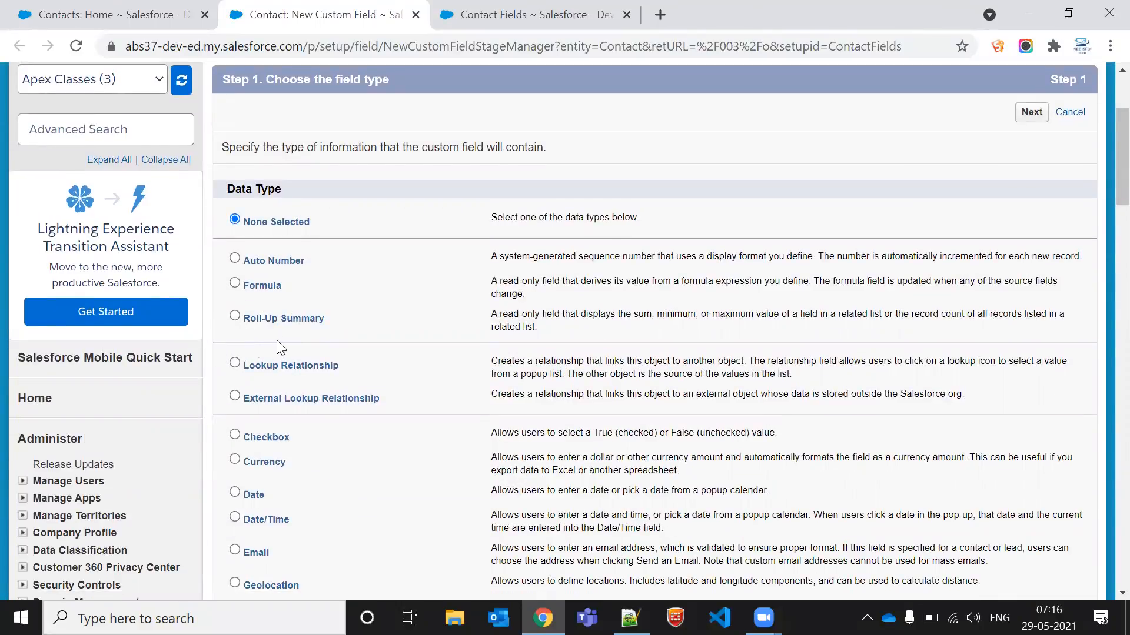
click(269, 366)
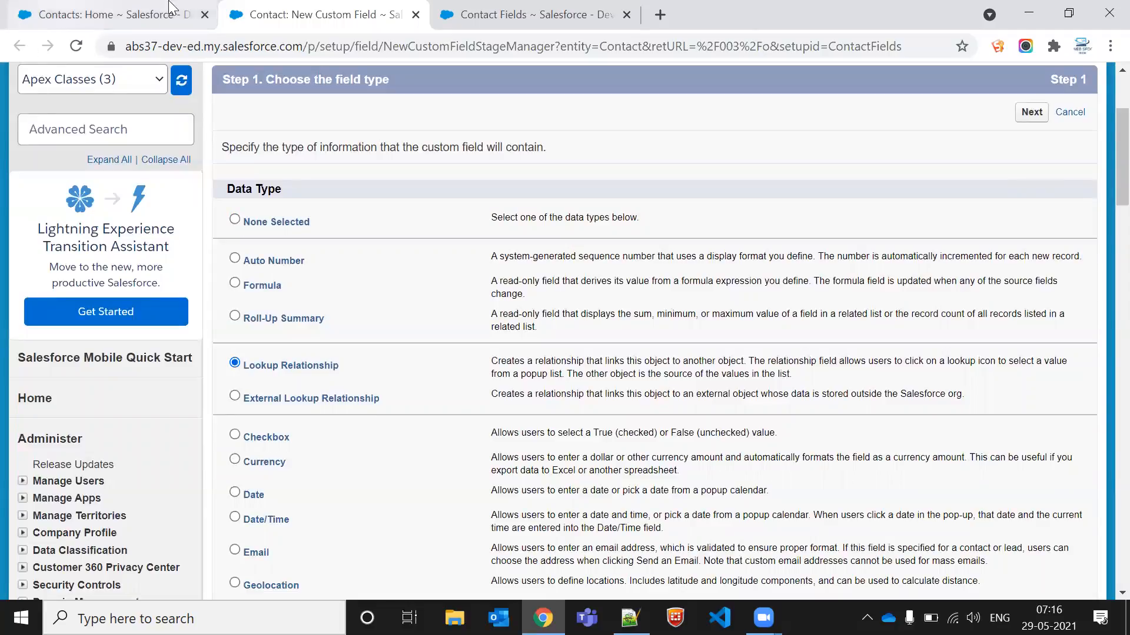
click(415, 14)
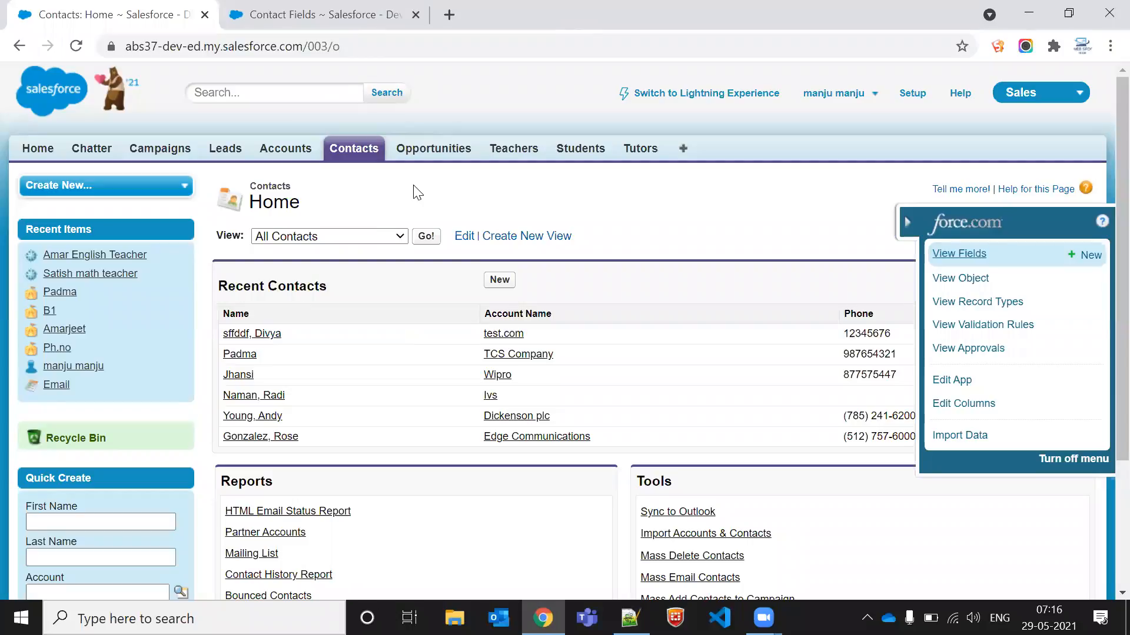
click(580, 568)
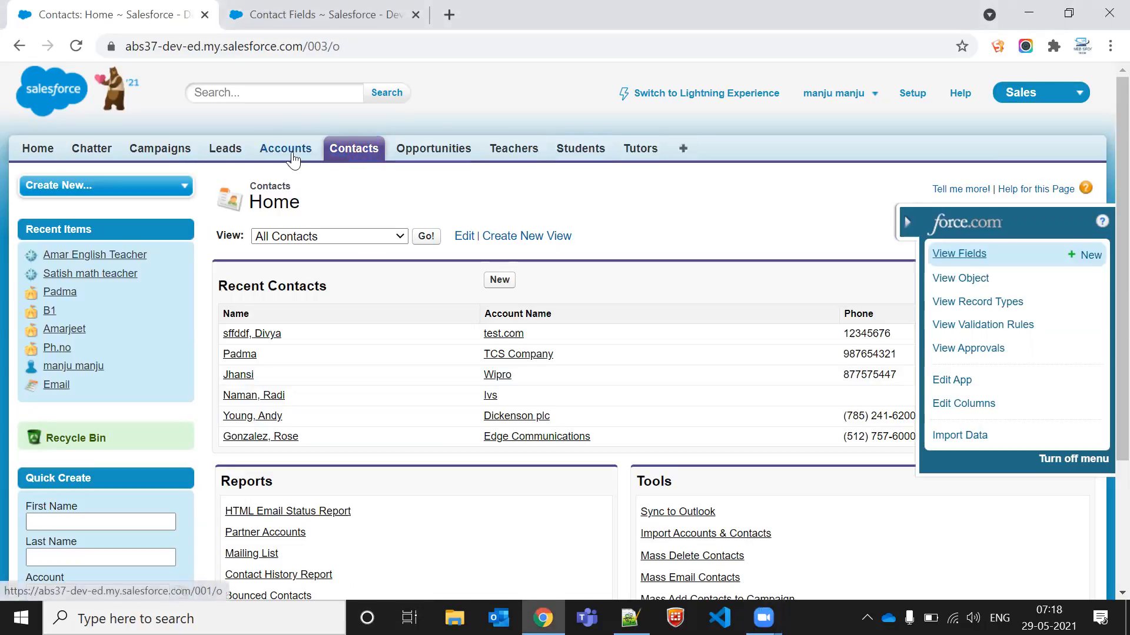
click(293, 154)
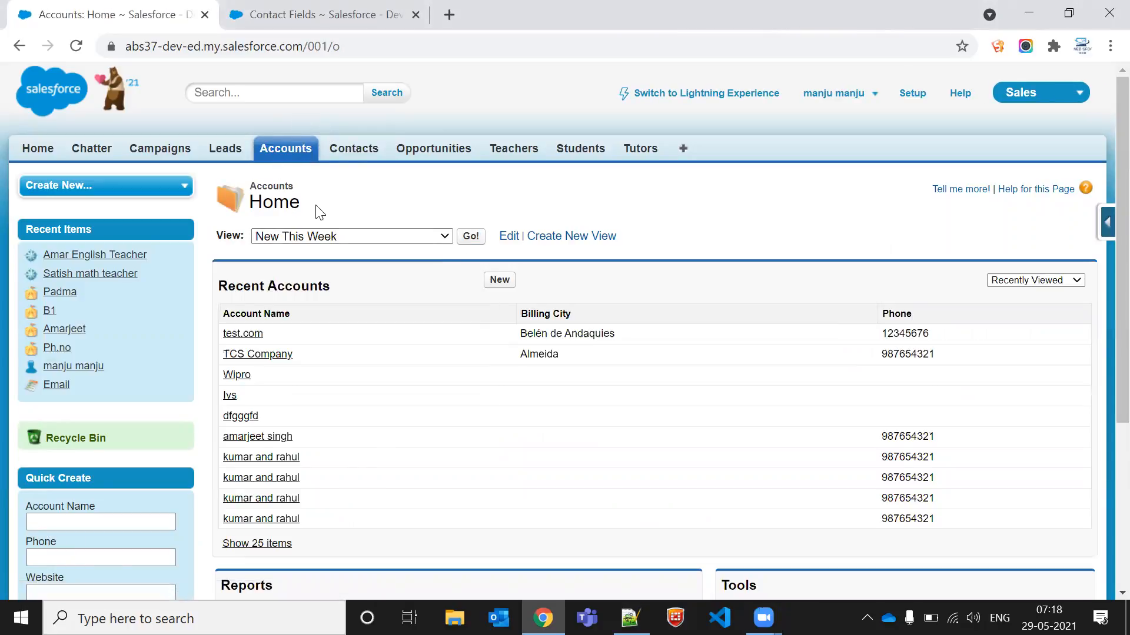
click(500, 281)
click(662, 350)
triple_click(416, 308)
mouse_move(416, 308)
mouse_down()
mouse_move(340, 303)
mouse_move(421, 304)
mouse_up()
triple_click(340, 302)
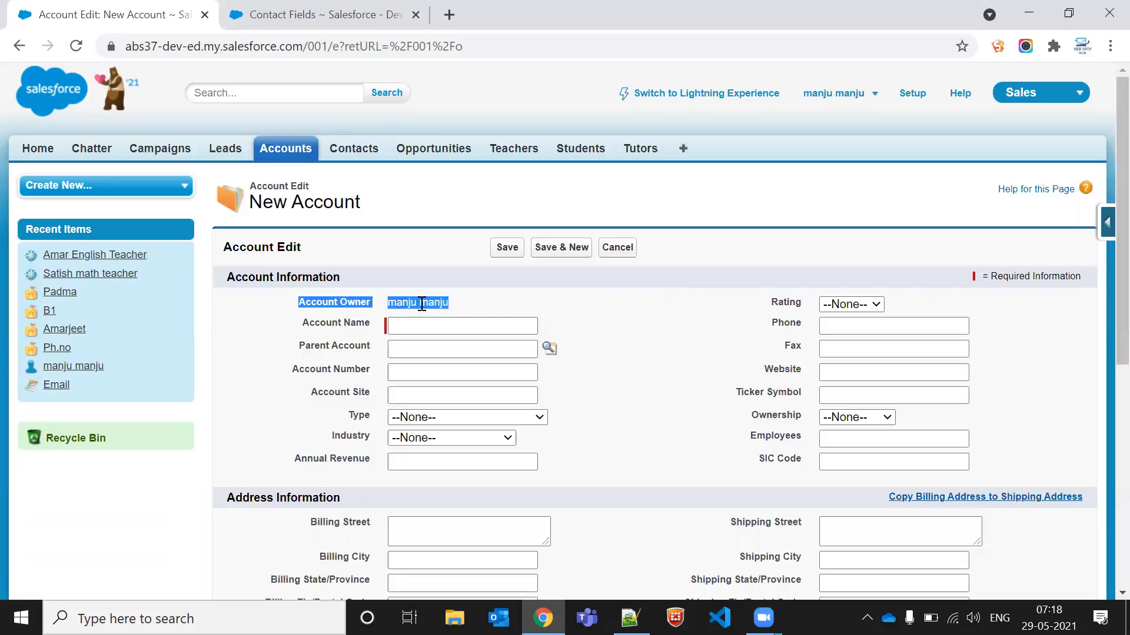
click(422, 304)
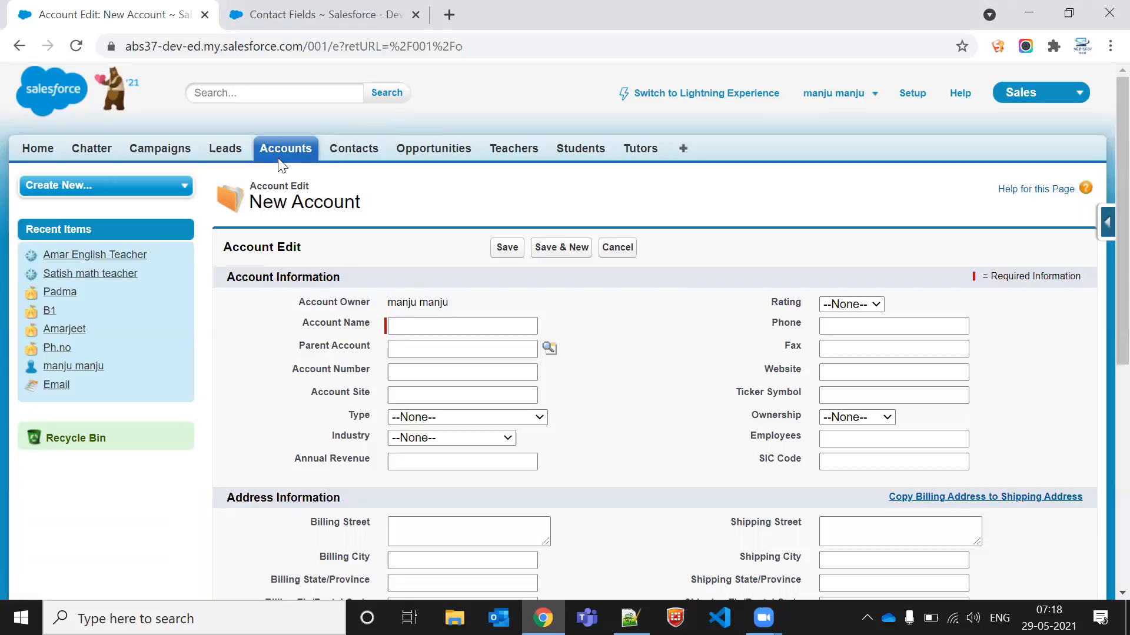
click(343, 154)
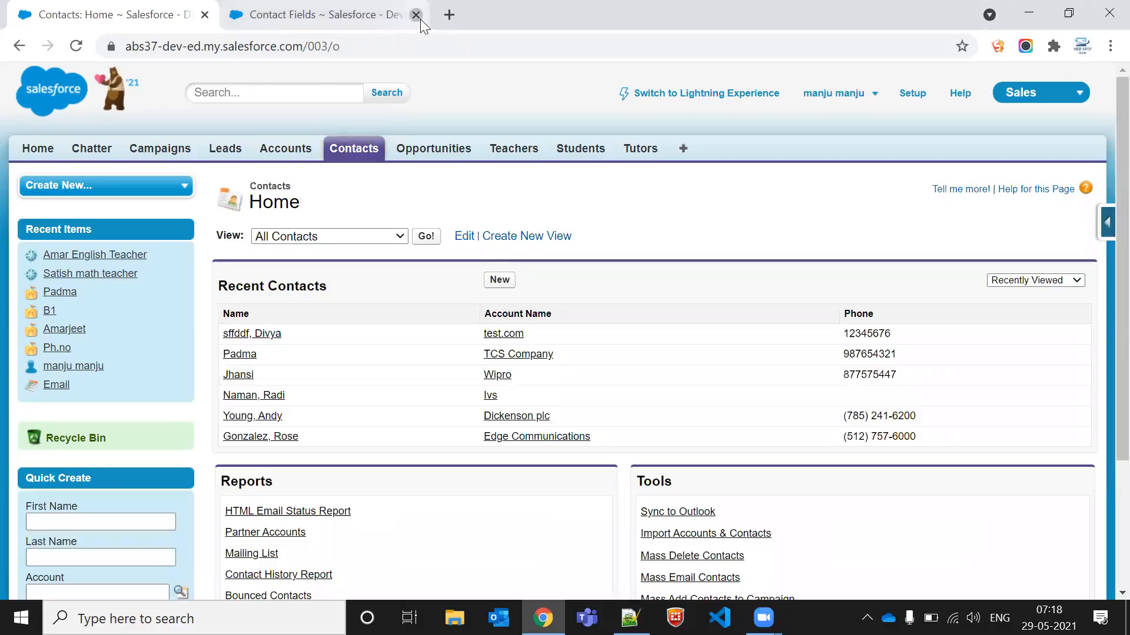
Step: Open the Padma contact and its TCS Company account, and review the account's related contacts list
click(419, 18)
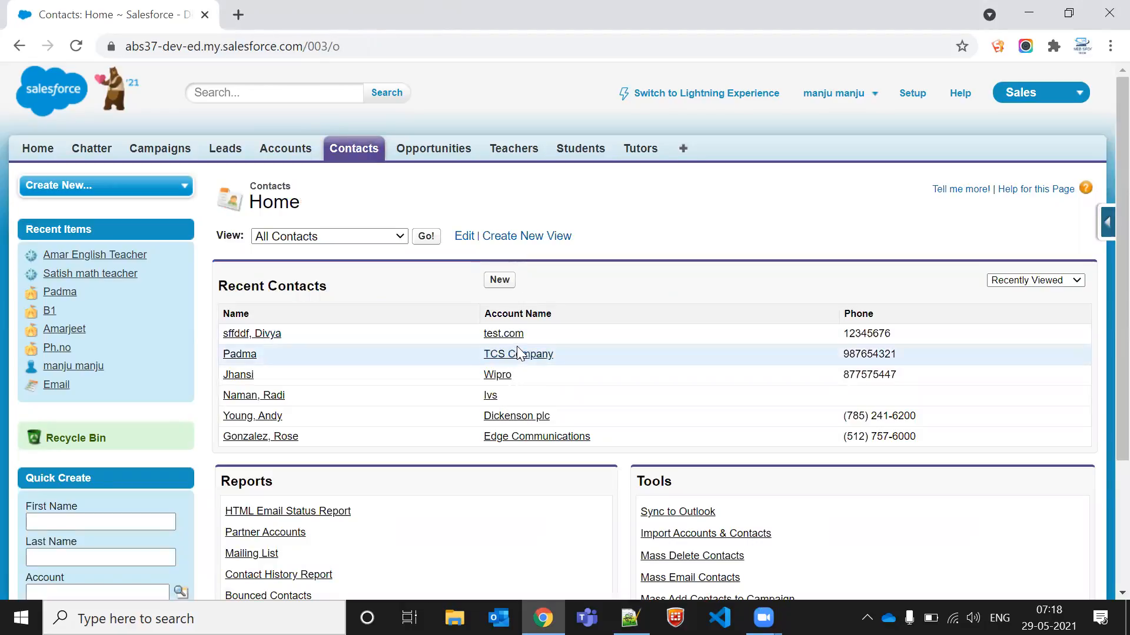
ctrl+click(238, 358)
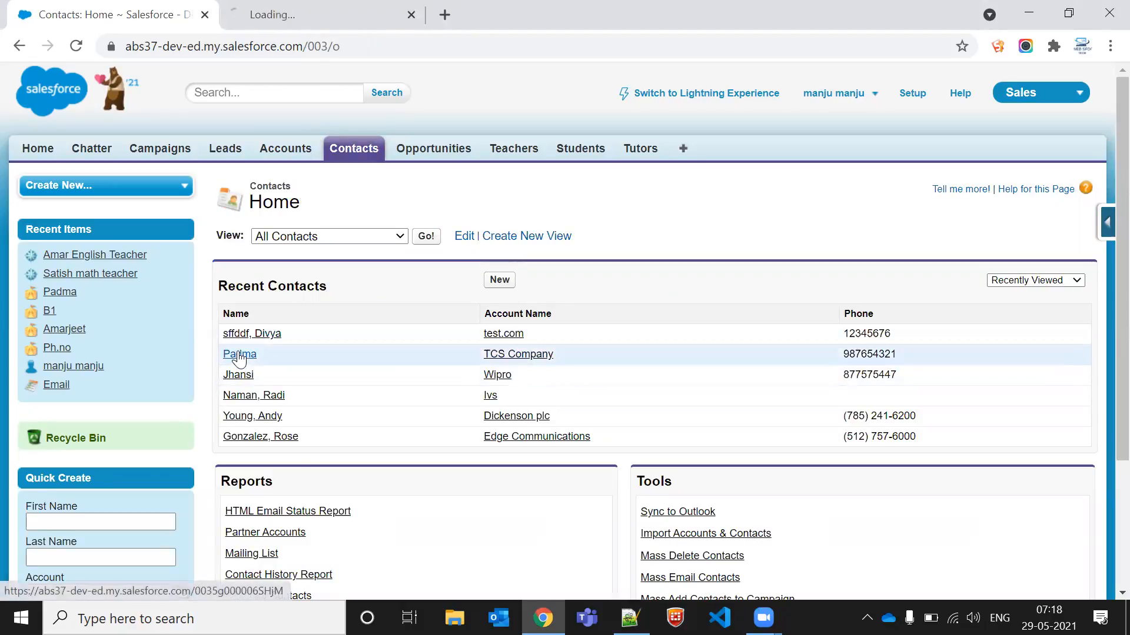
click(508, 355)
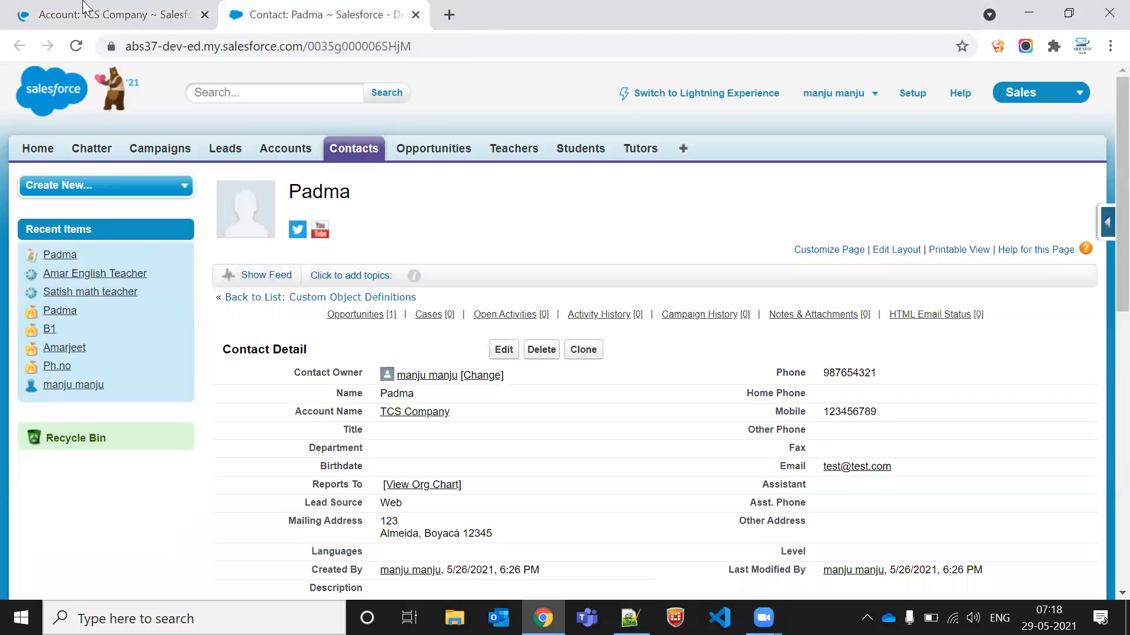
click(300, 12)
click(106, 9)
scroll(306, 408, down, 9)
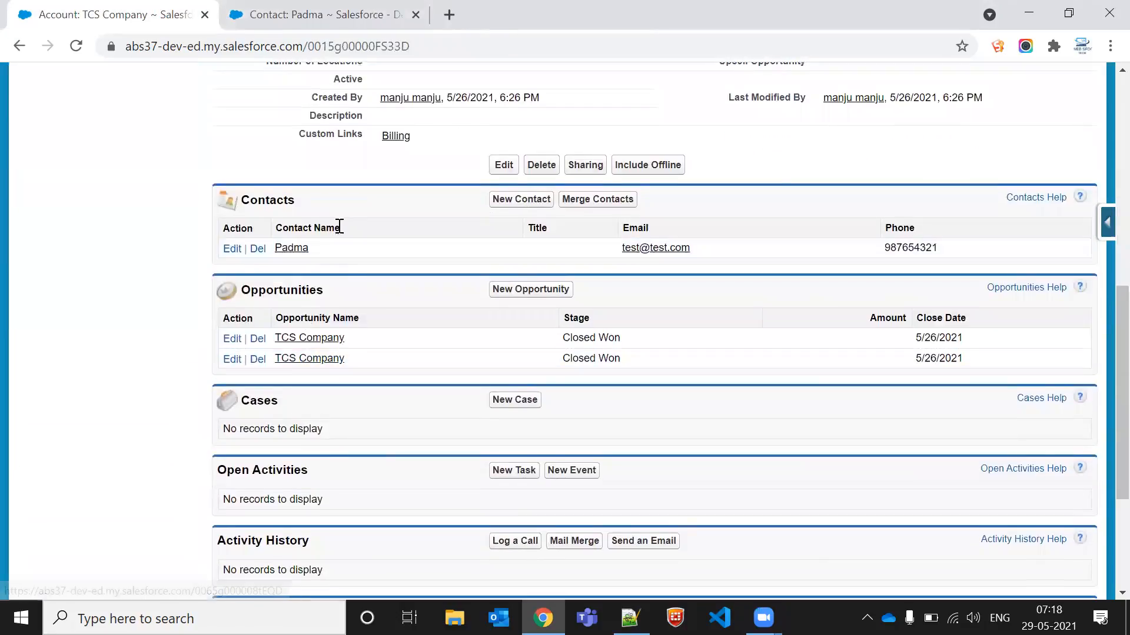
scroll(339, 247, up, 10)
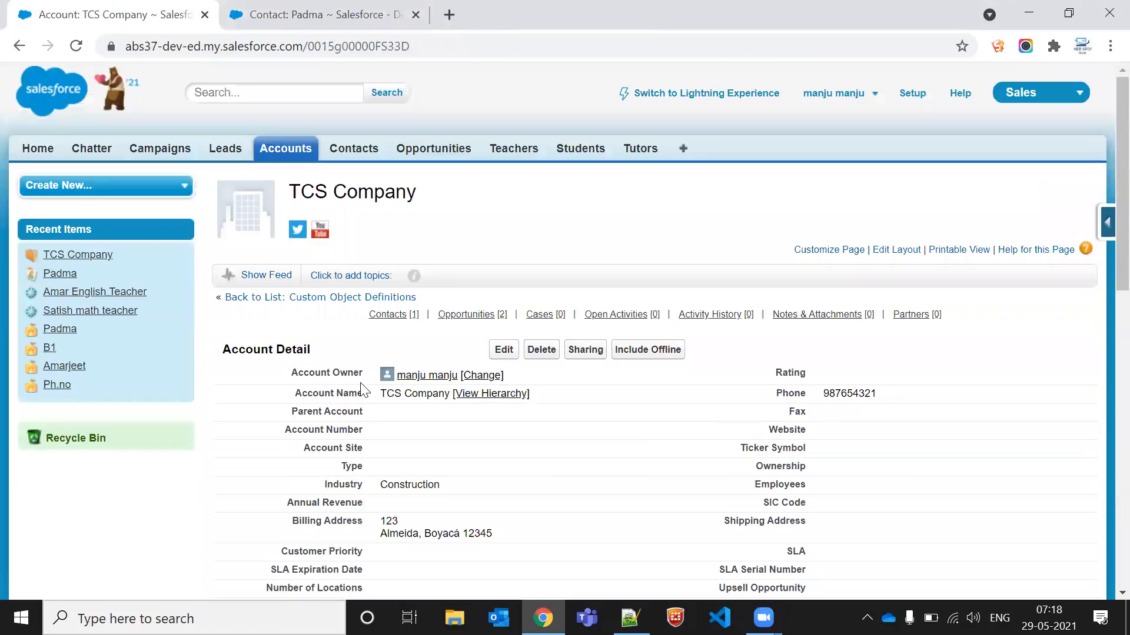
Step: Open a new contact form and examine the Account Name lookup suggestions without filling anything in
click(336, 11)
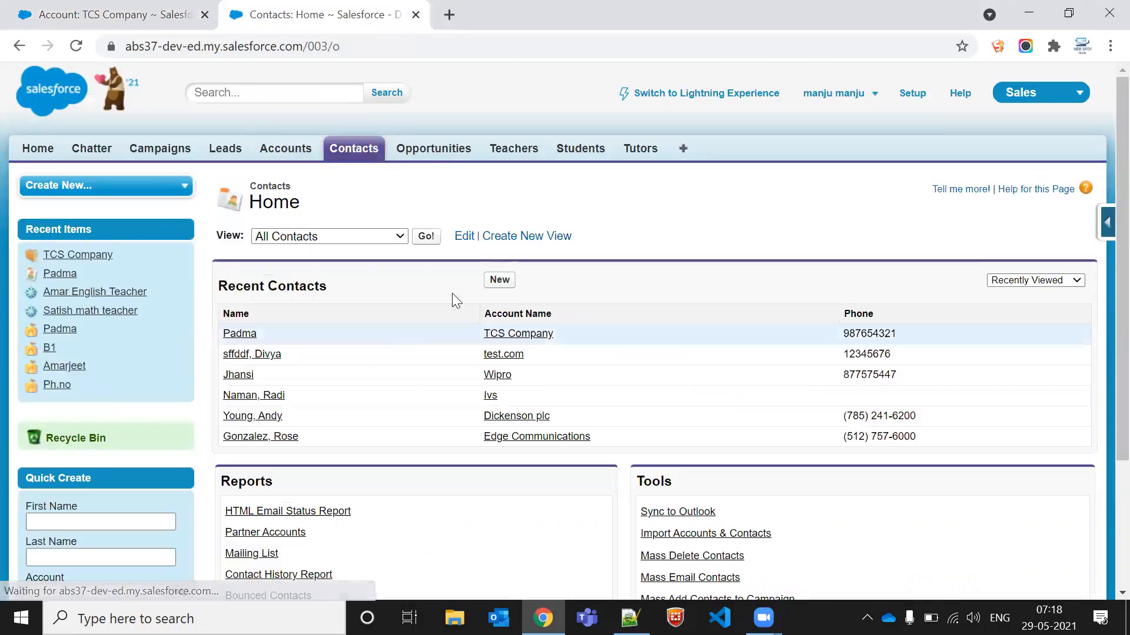
click(496, 280)
scroll(386, 424, down, 1)
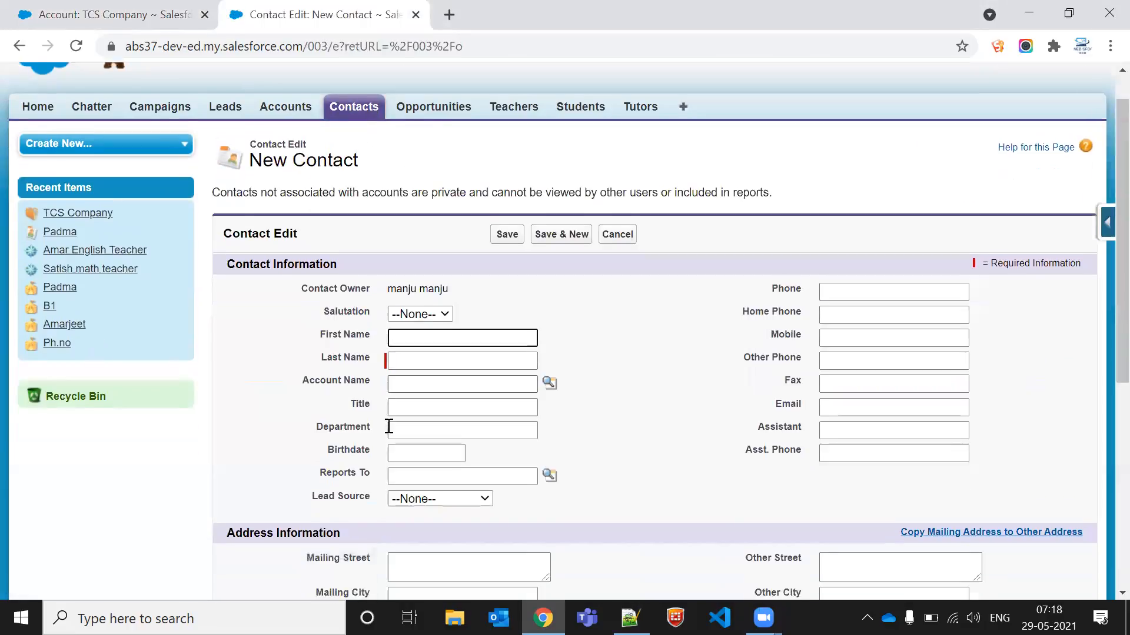
click(445, 371)
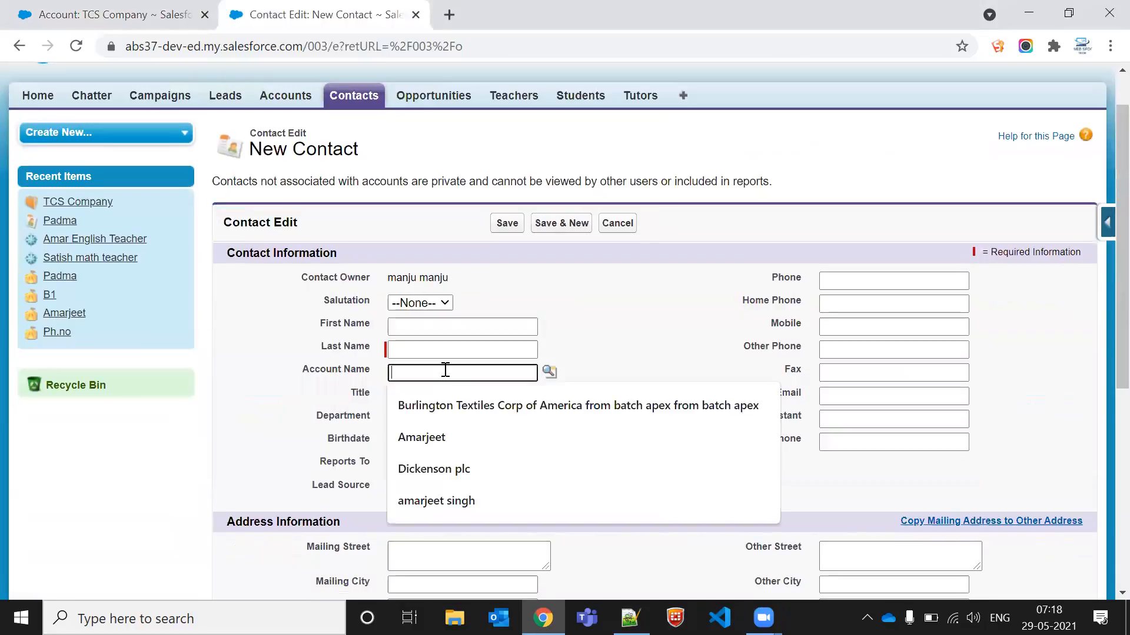
click(293, 378)
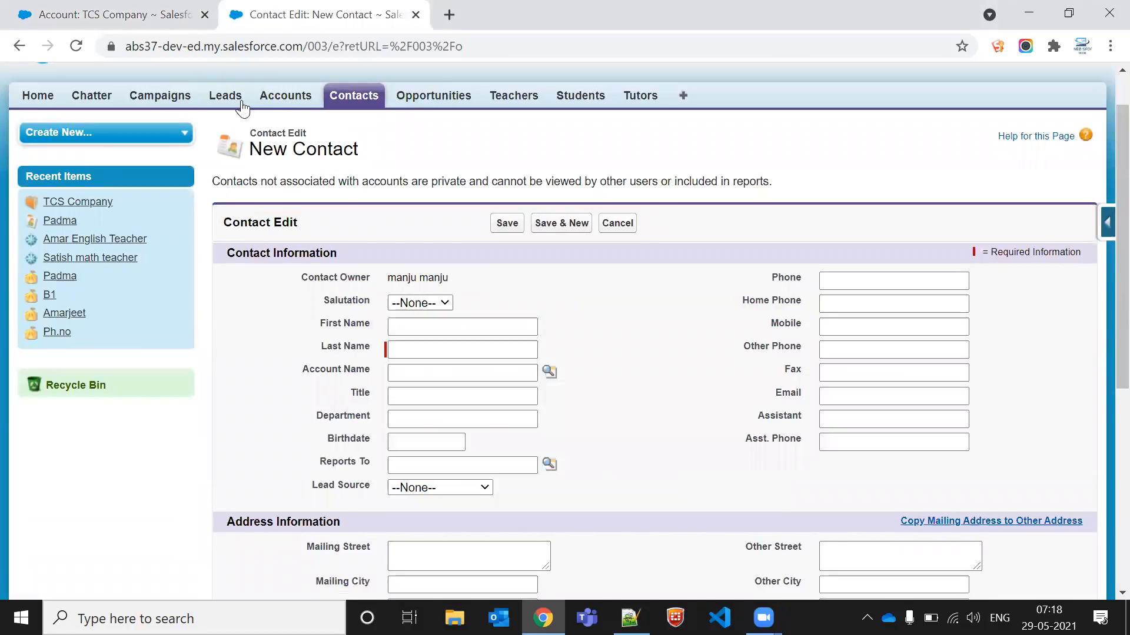
click(442, 373)
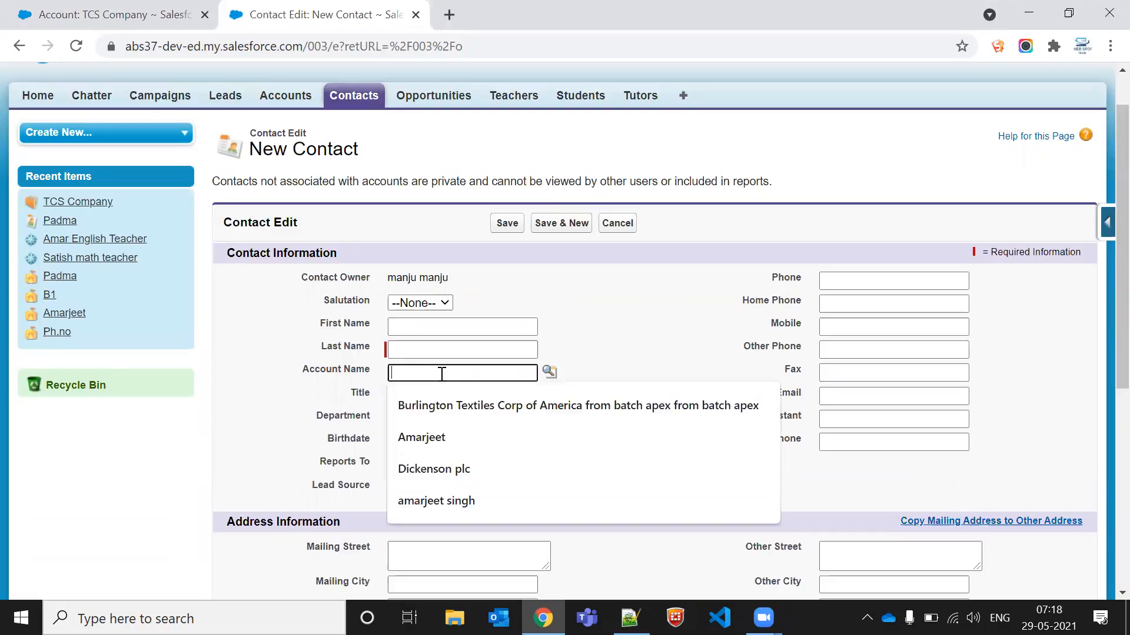
click(289, 374)
click(442, 372)
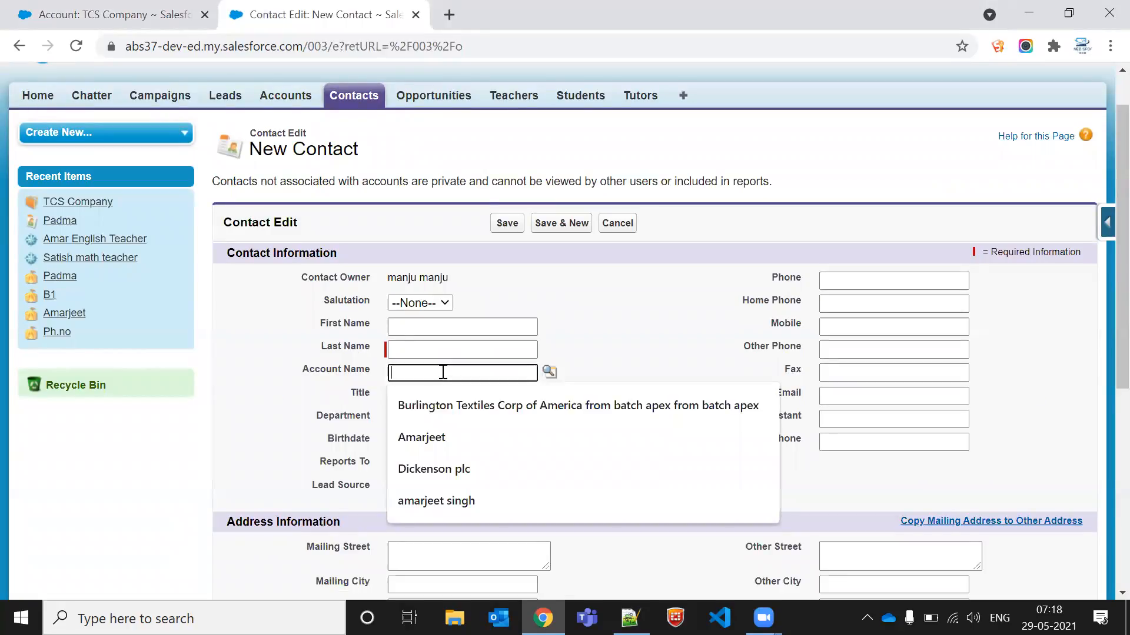
click(618, 353)
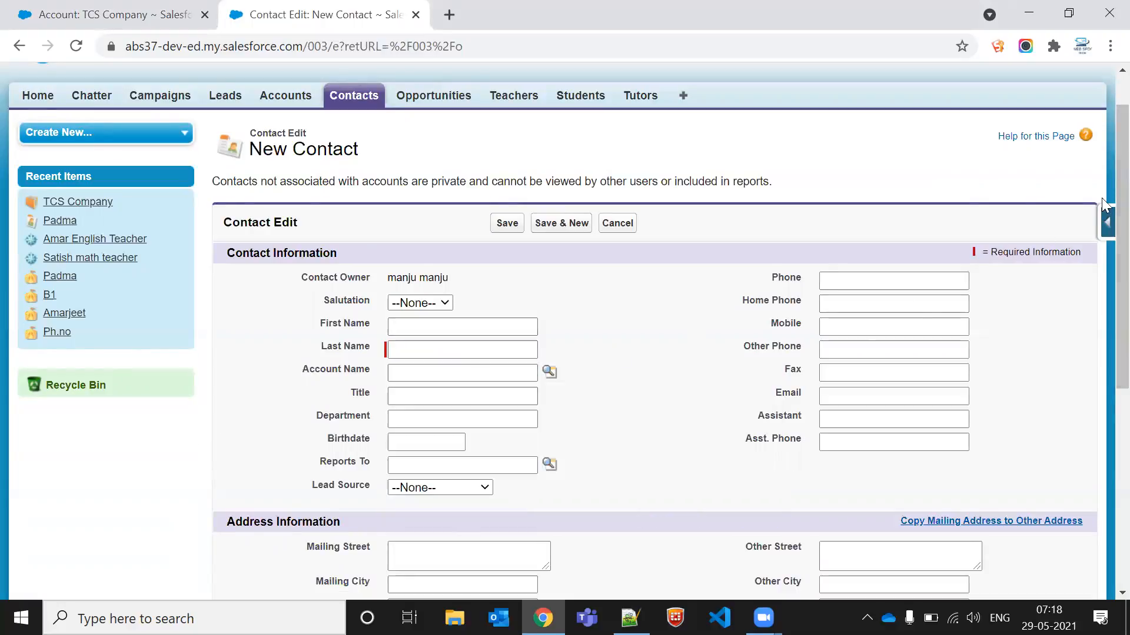
Step: Open the Contact fields list to examine the Account Name lookup field, then close it and the sidebar menu
click(1103, 226)
click(937, 254)
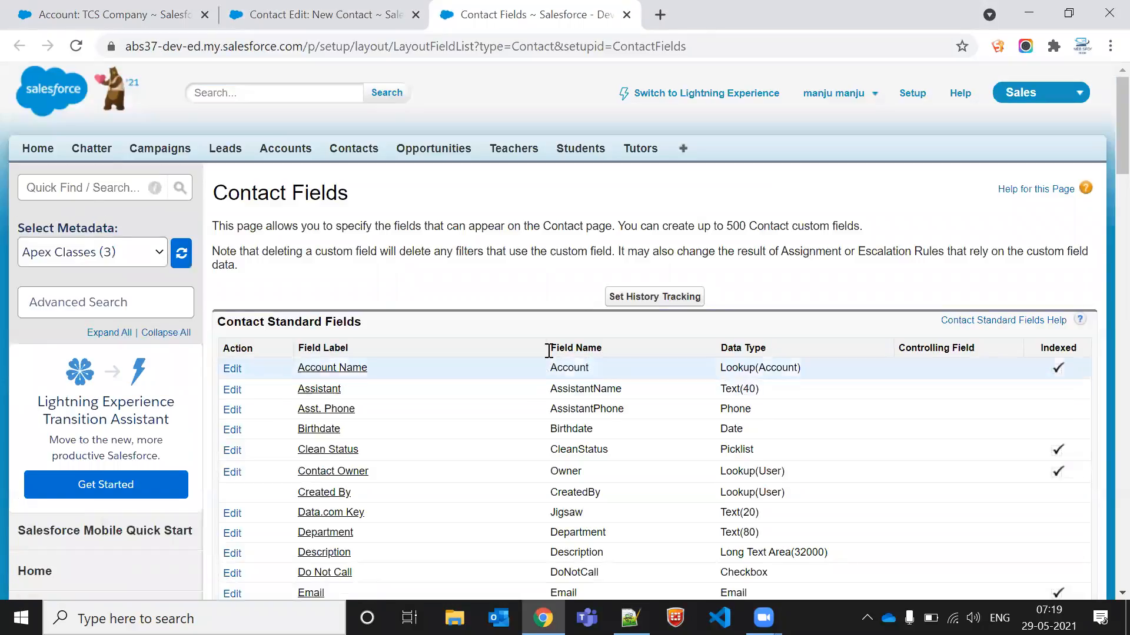
double_click(561, 367)
triple_click(736, 368)
click(769, 373)
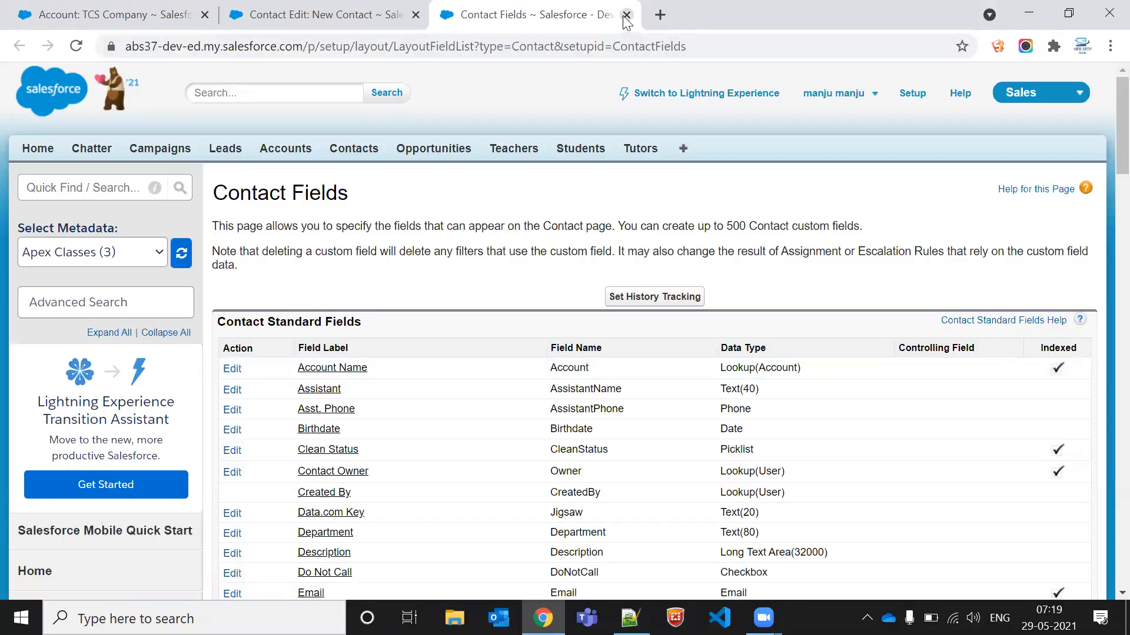
click(626, 15)
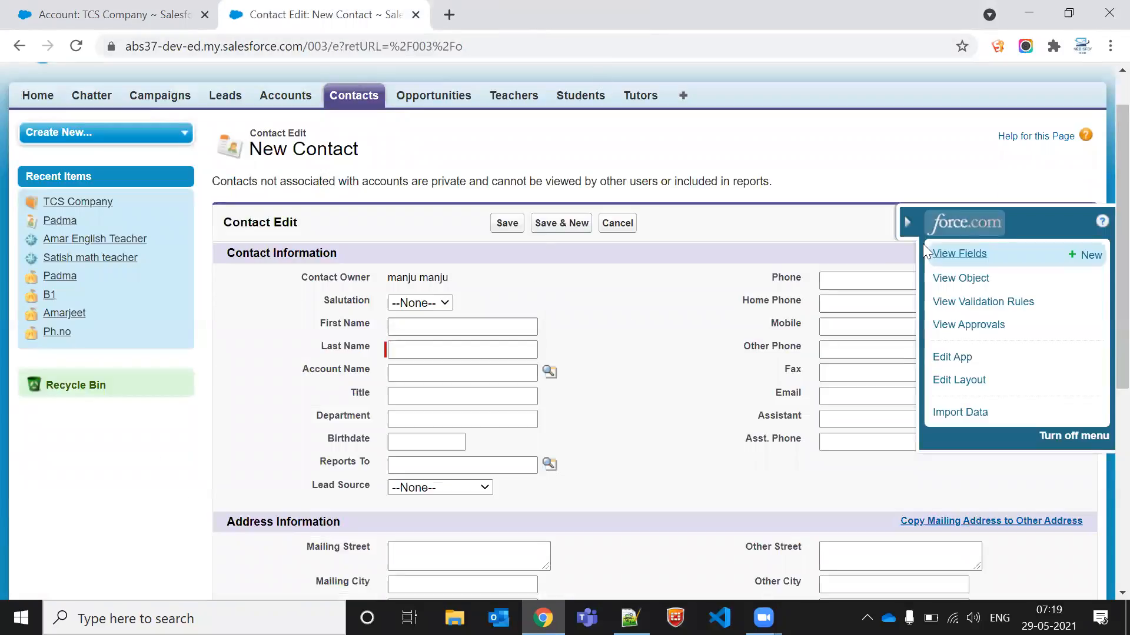
click(907, 221)
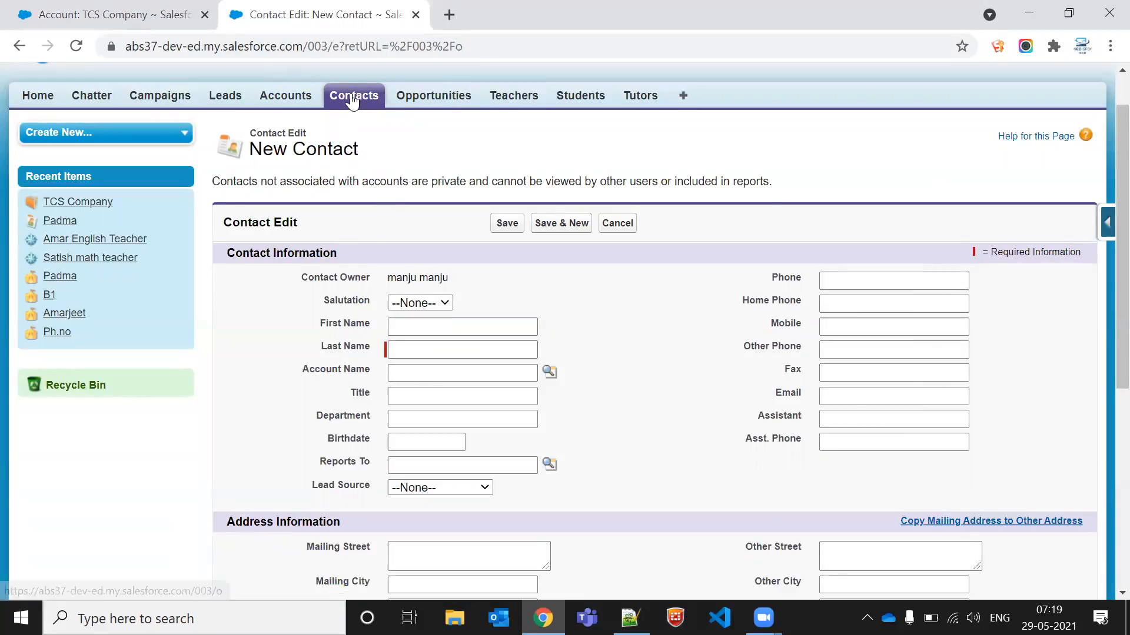
Step: Open the Padma contact record and compare it with the TCS Company account record
click(351, 97)
click(248, 334)
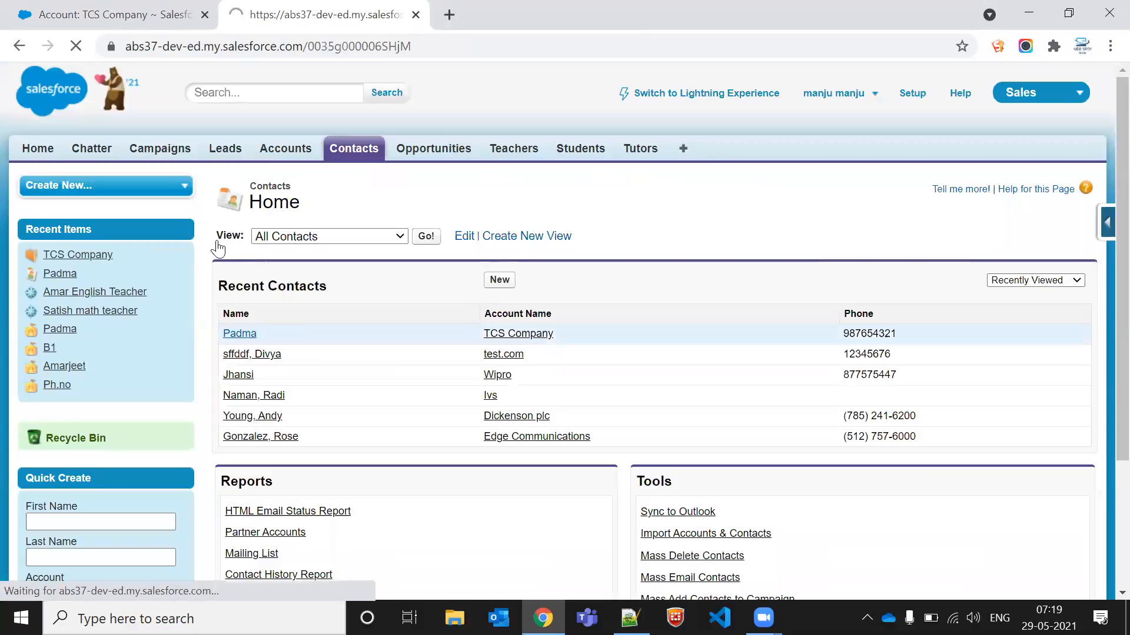
click(116, 5)
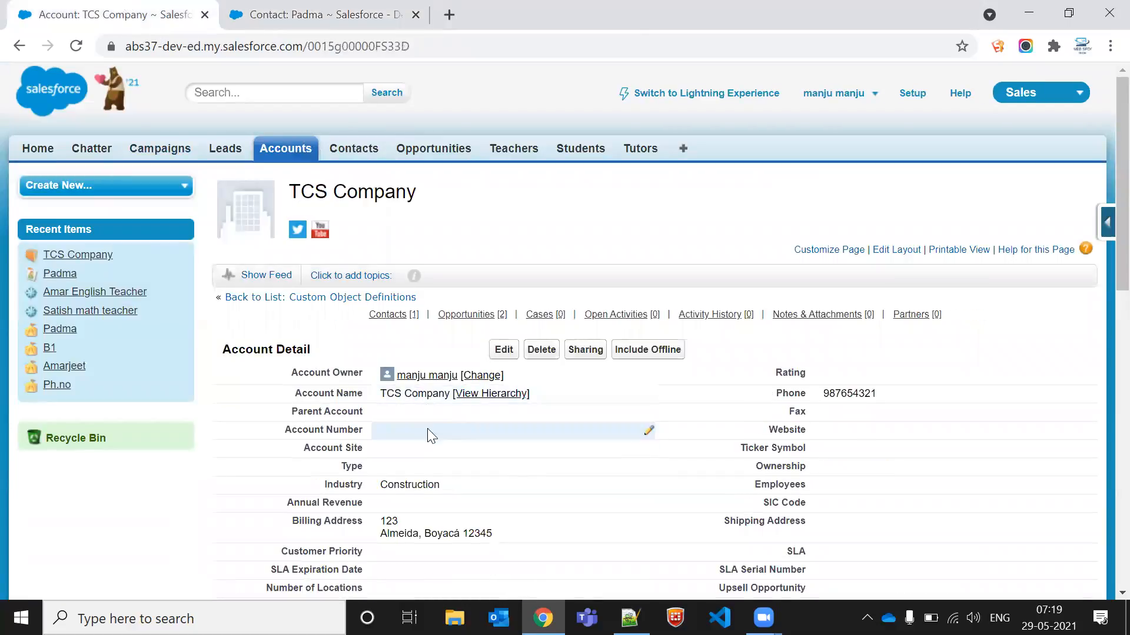
click(262, 11)
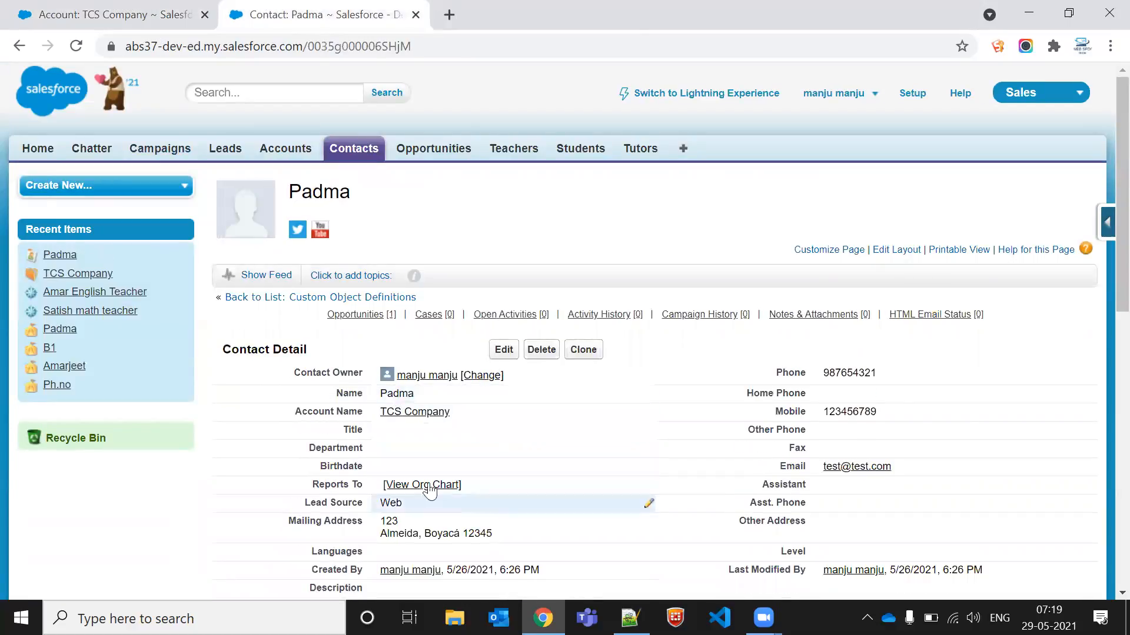
click(88, 7)
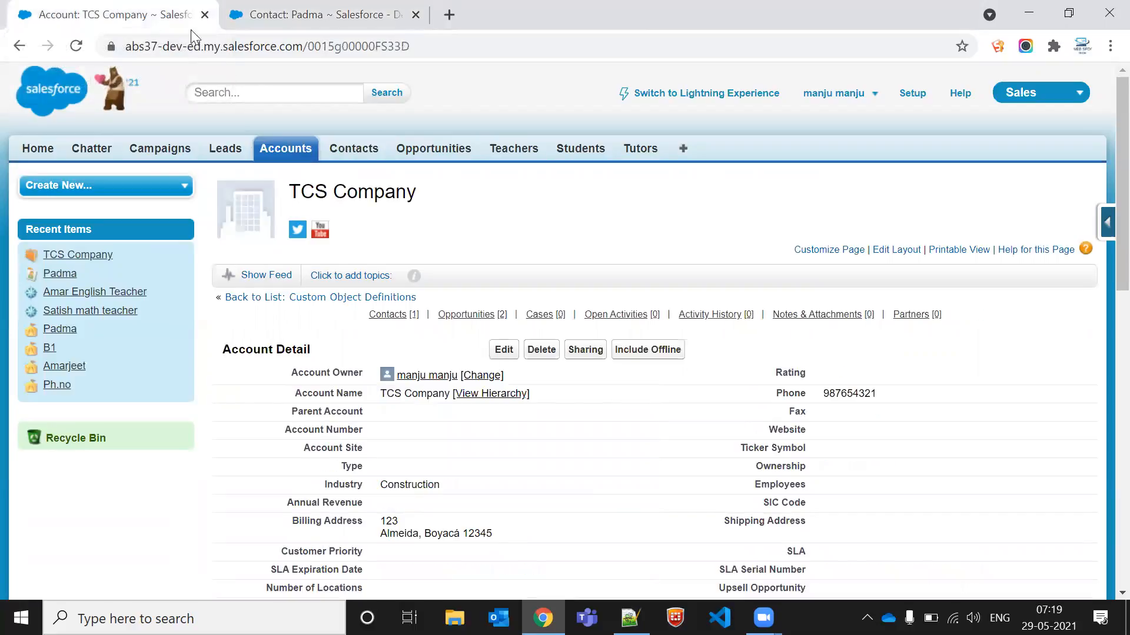
Step: Try to delete the TCS Company account, then return to its account record
click(542, 351)
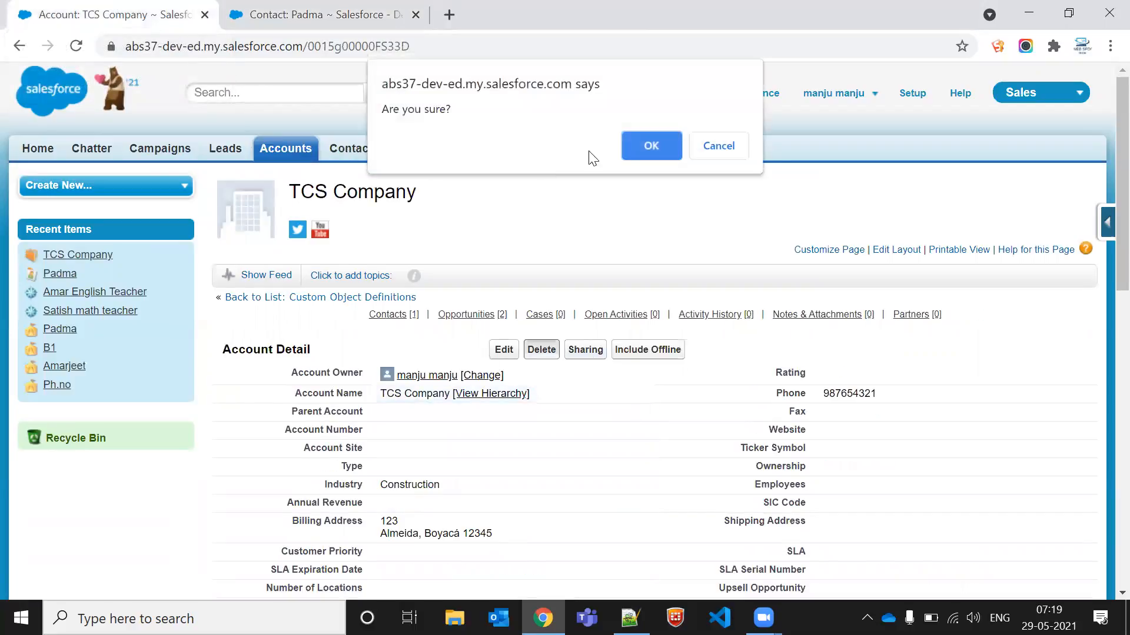
click(650, 145)
click(297, 13)
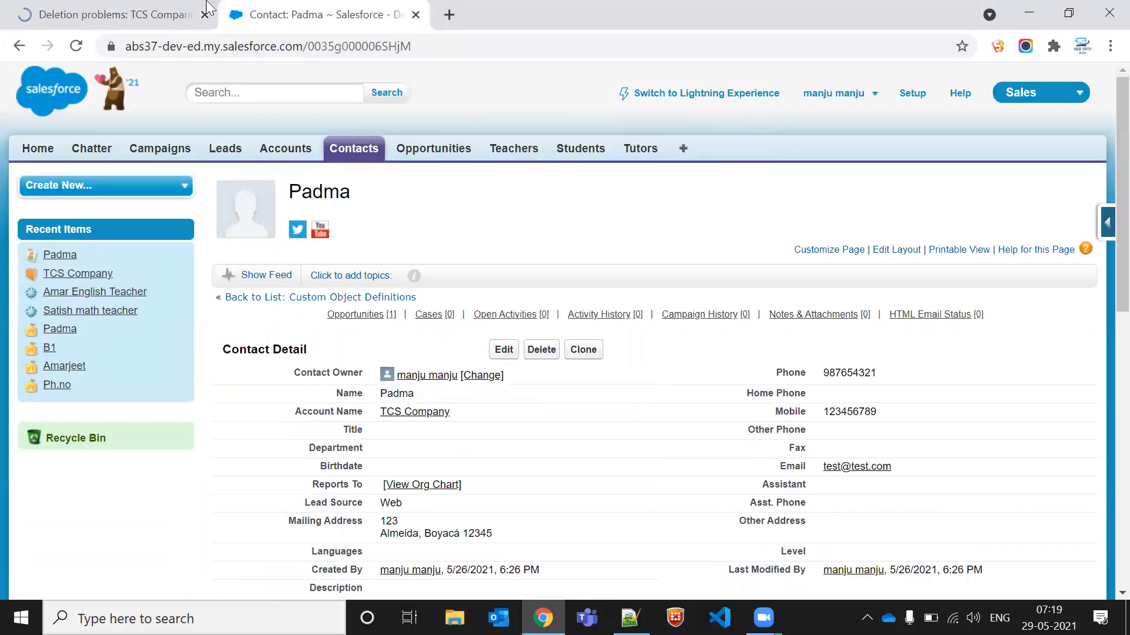
click(144, 9)
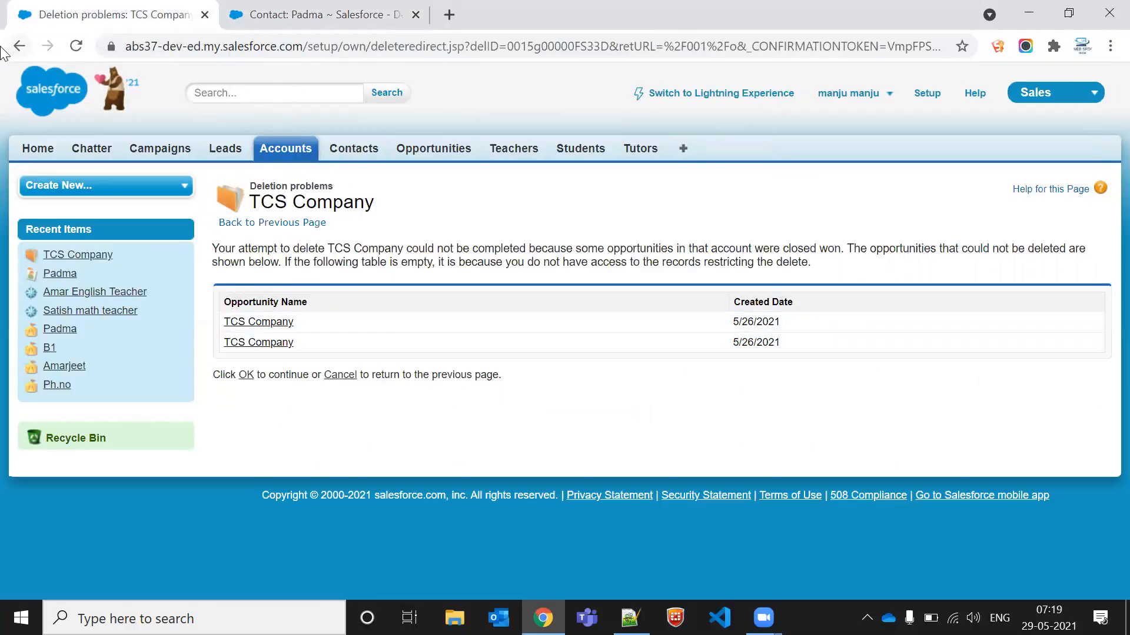
click(19, 46)
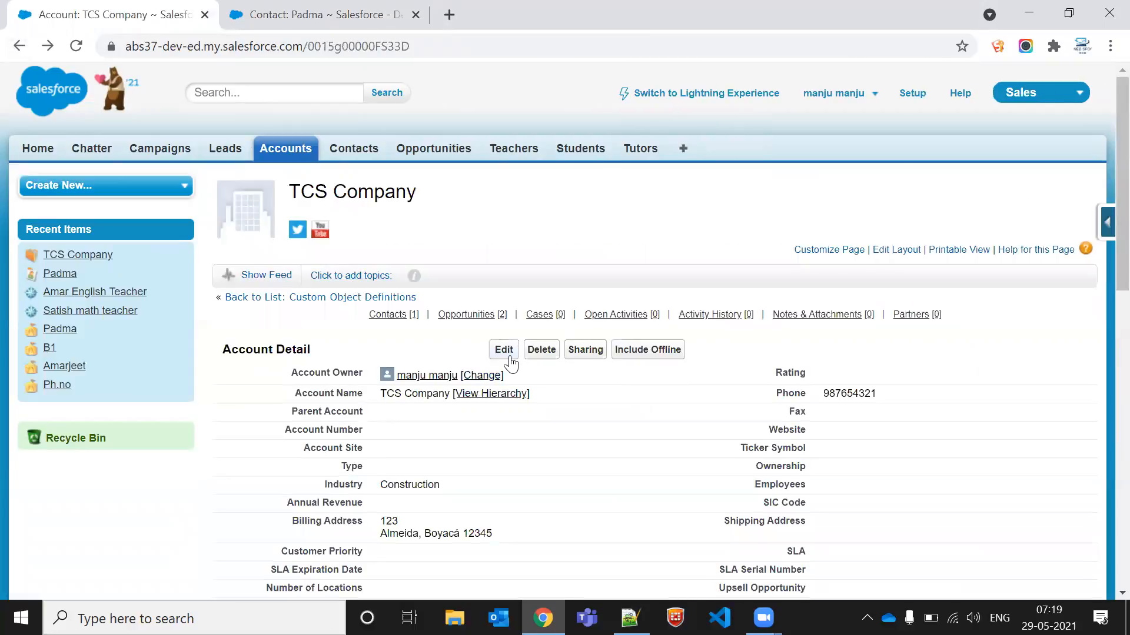
Step: Create a new account named test record
click(278, 151)
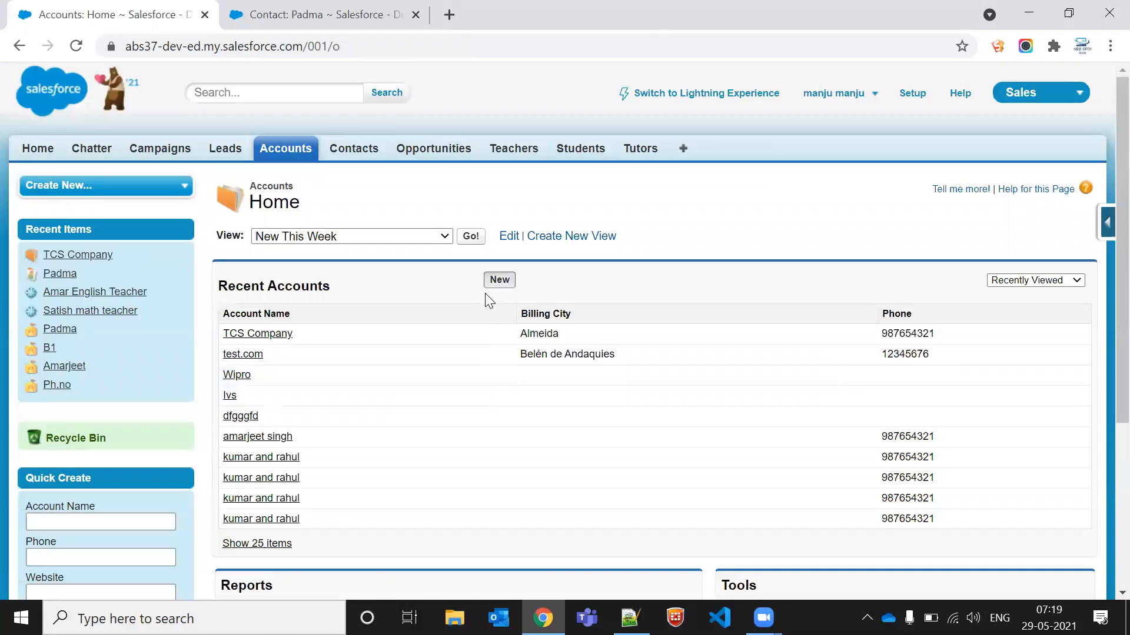
click(500, 281)
click(406, 331)
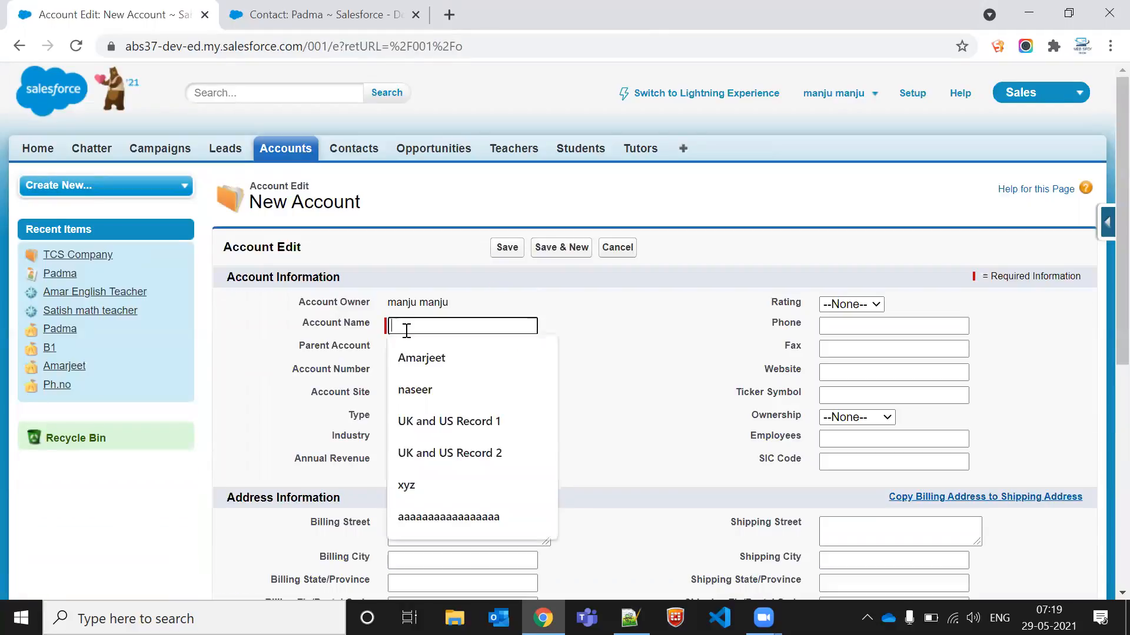
text(test record)
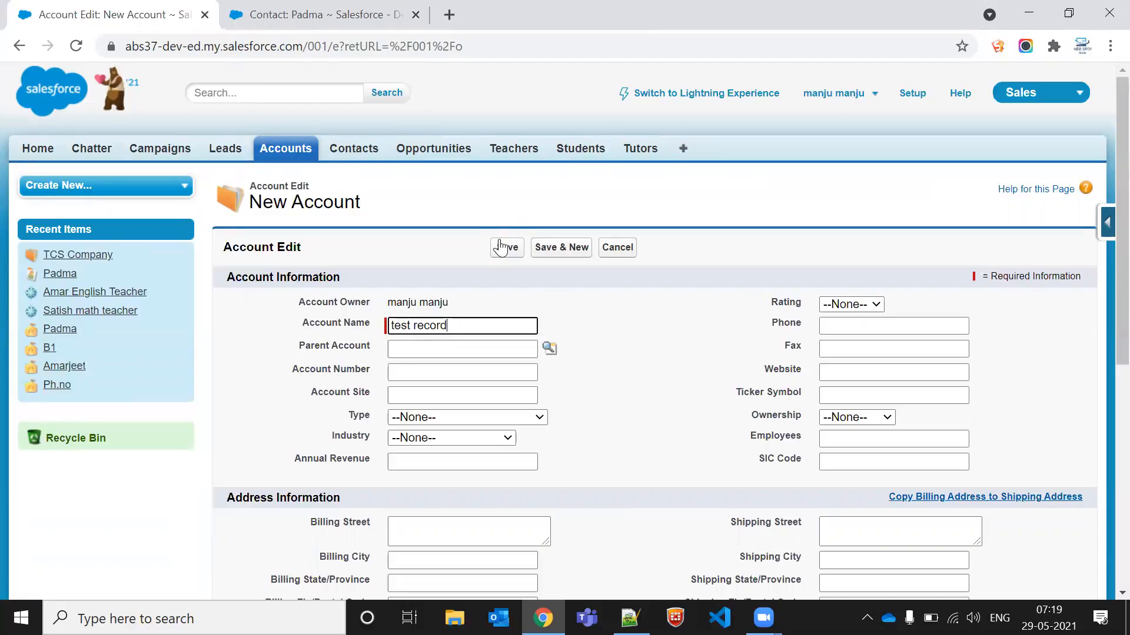
click(500, 247)
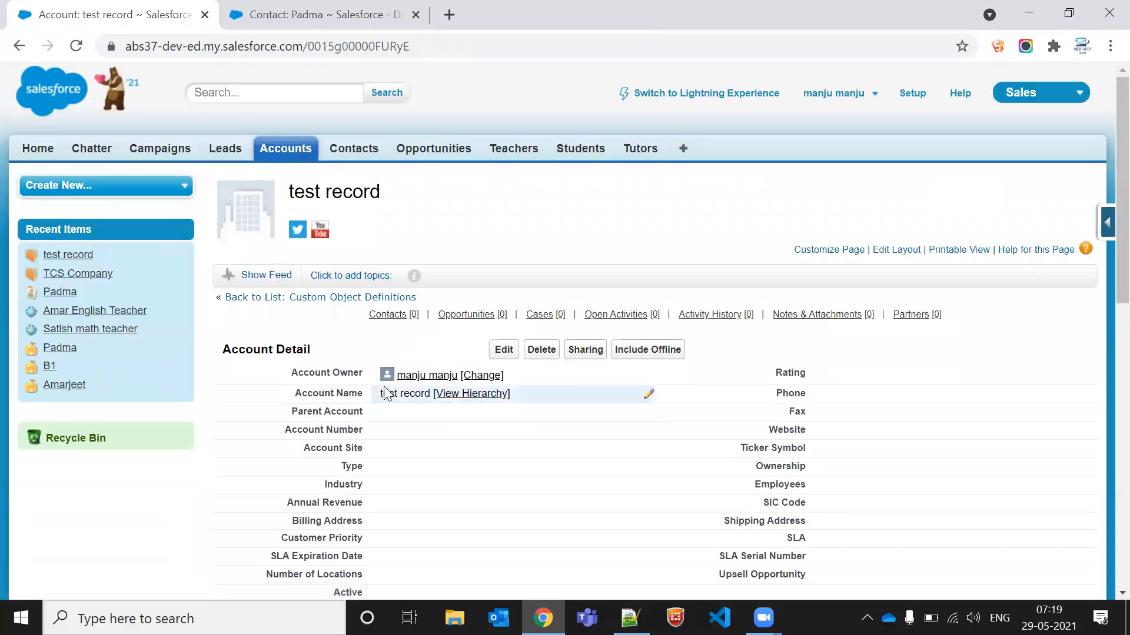
Step: Copy the test record account name and set it as the Padma contact's Account Name
drag(378, 394, 431, 406)
click(317, 12)
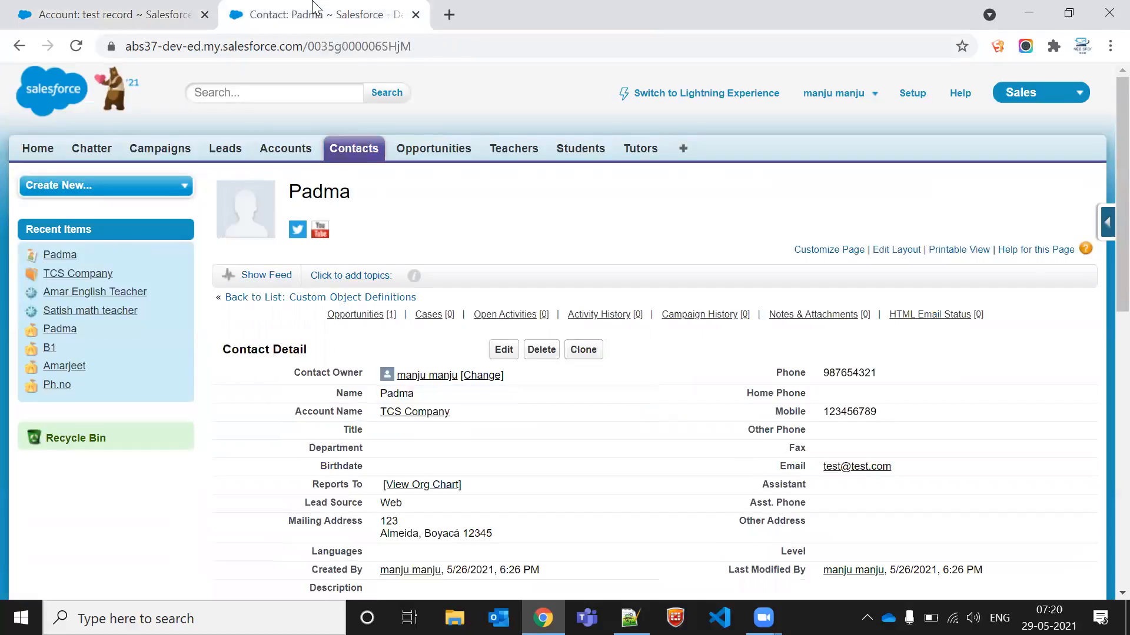
double_click(470, 411)
text(test record)
click(504, 351)
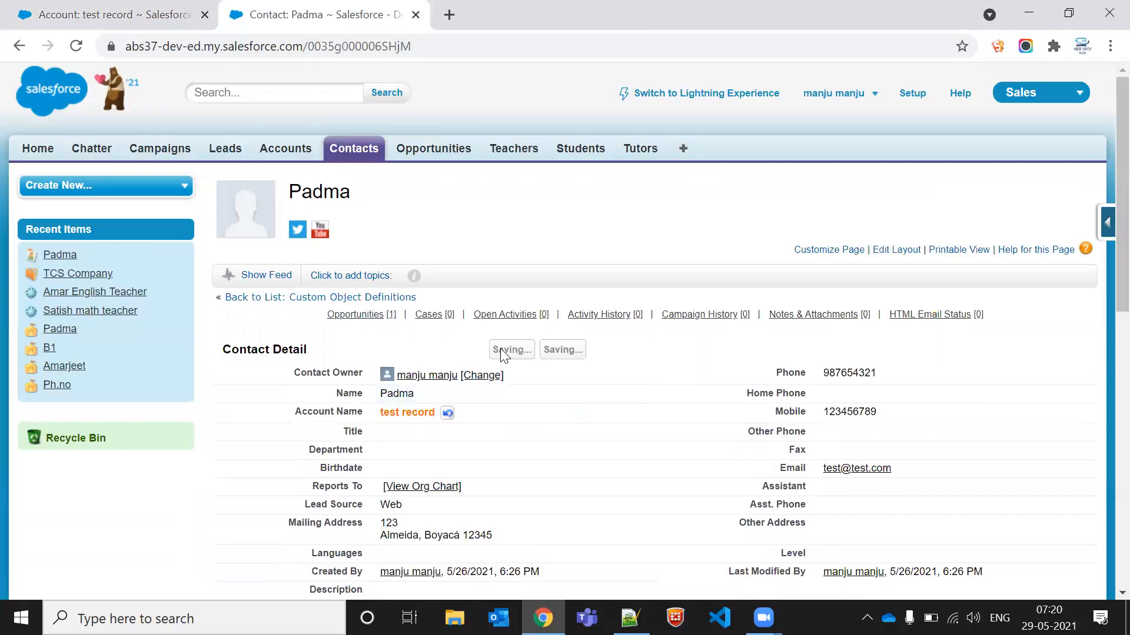
Step: Delete the test record account after reviewing its related contacts list
click(150, 8)
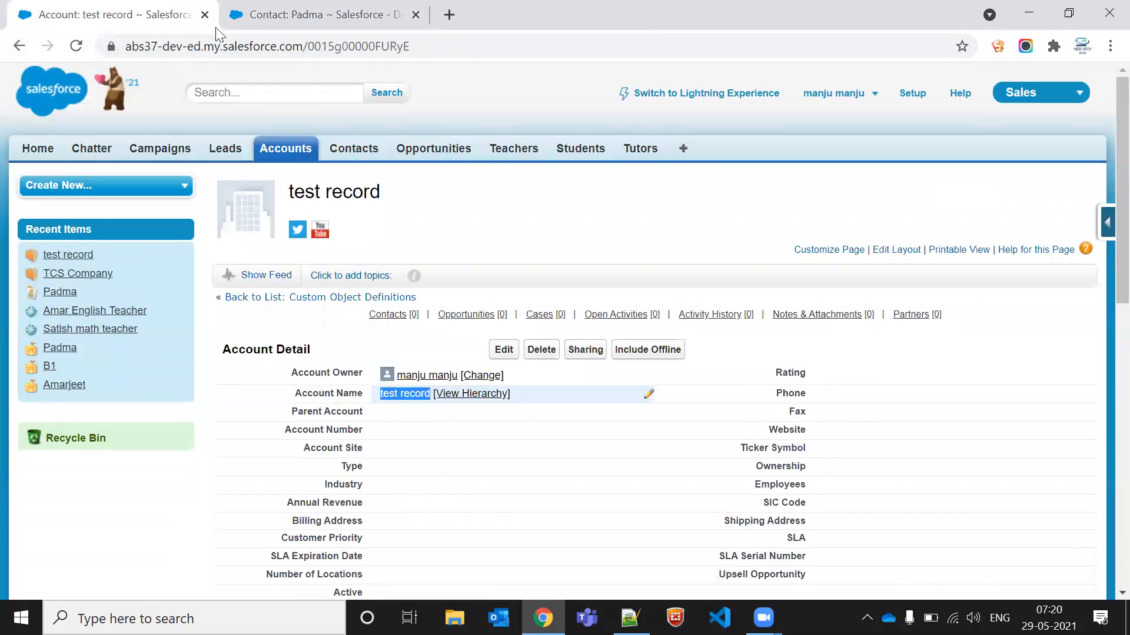
click(542, 350)
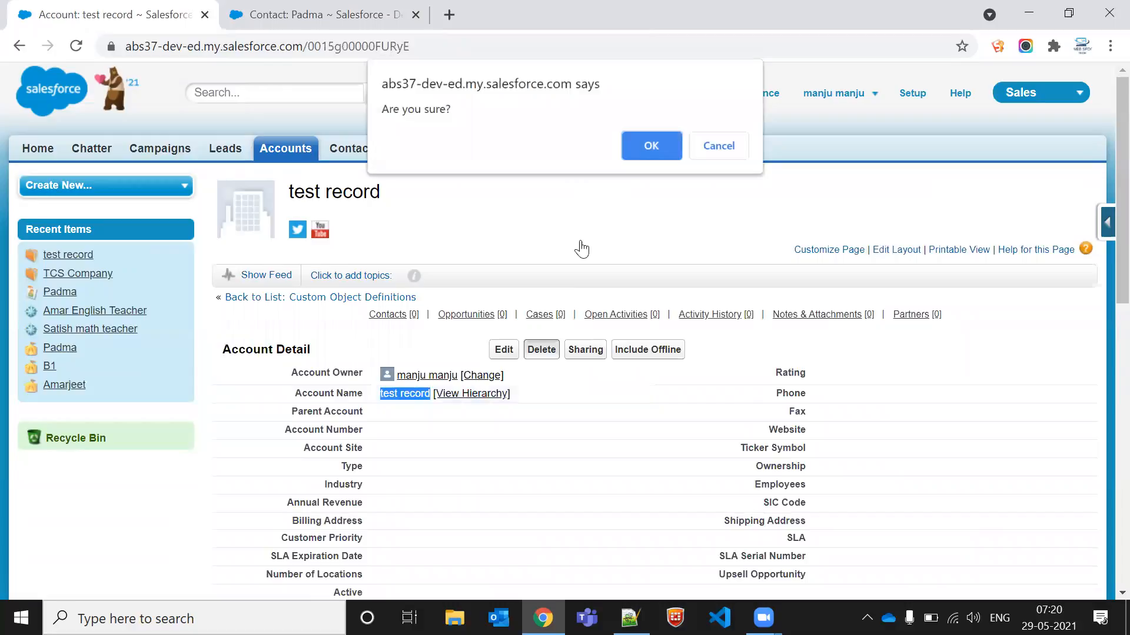
click(721, 153)
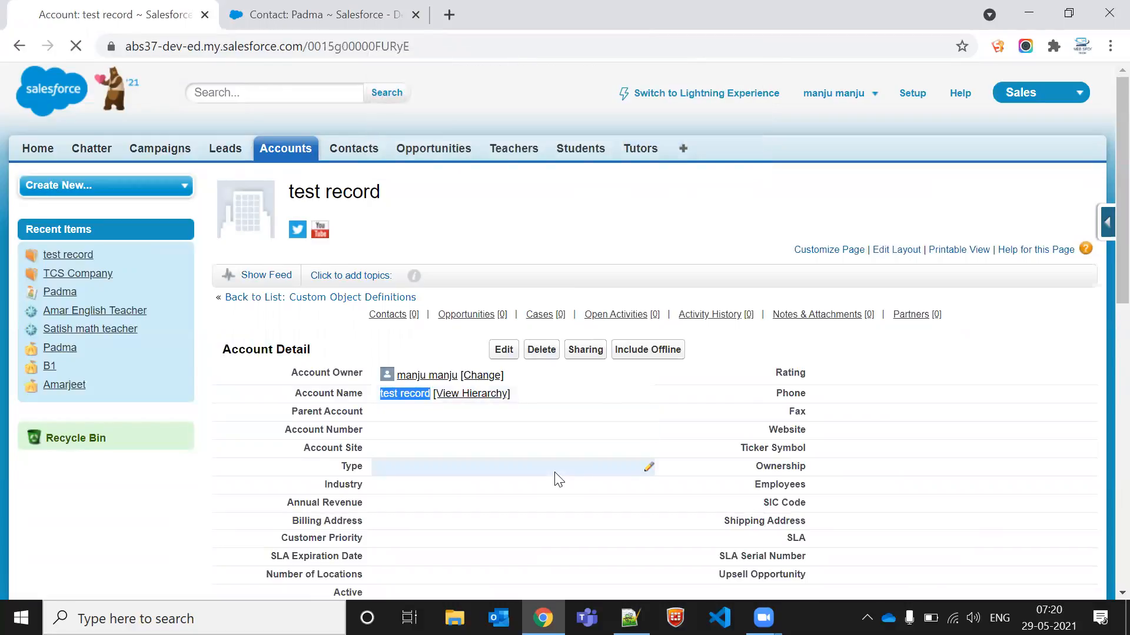
scroll(327, 320, down, 7)
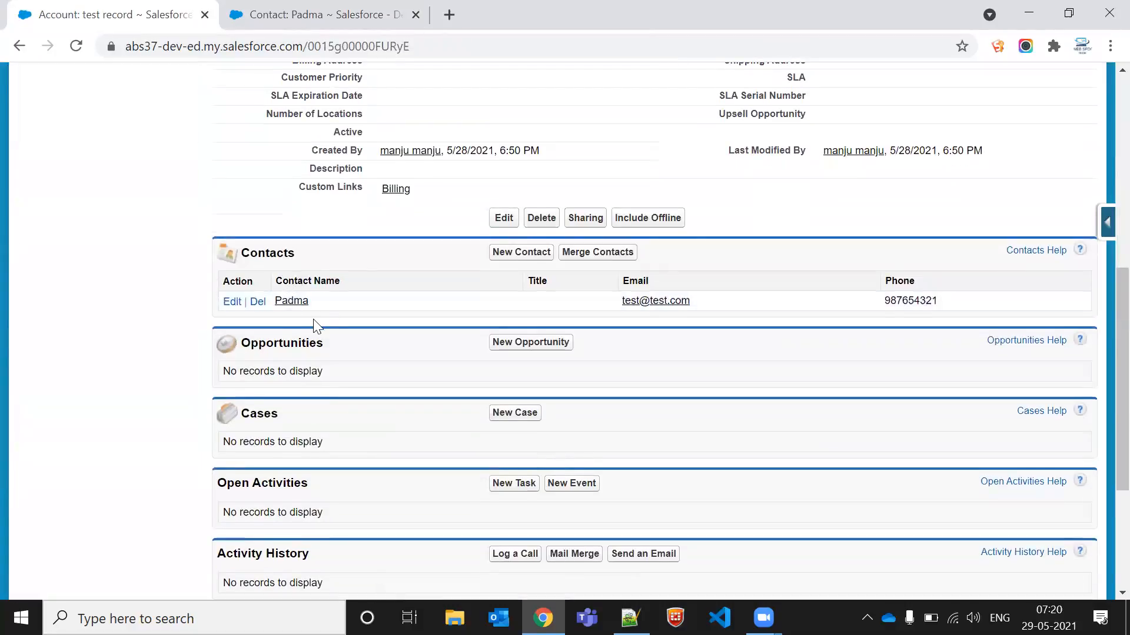
scroll(313, 323, up, 7)
click(540, 349)
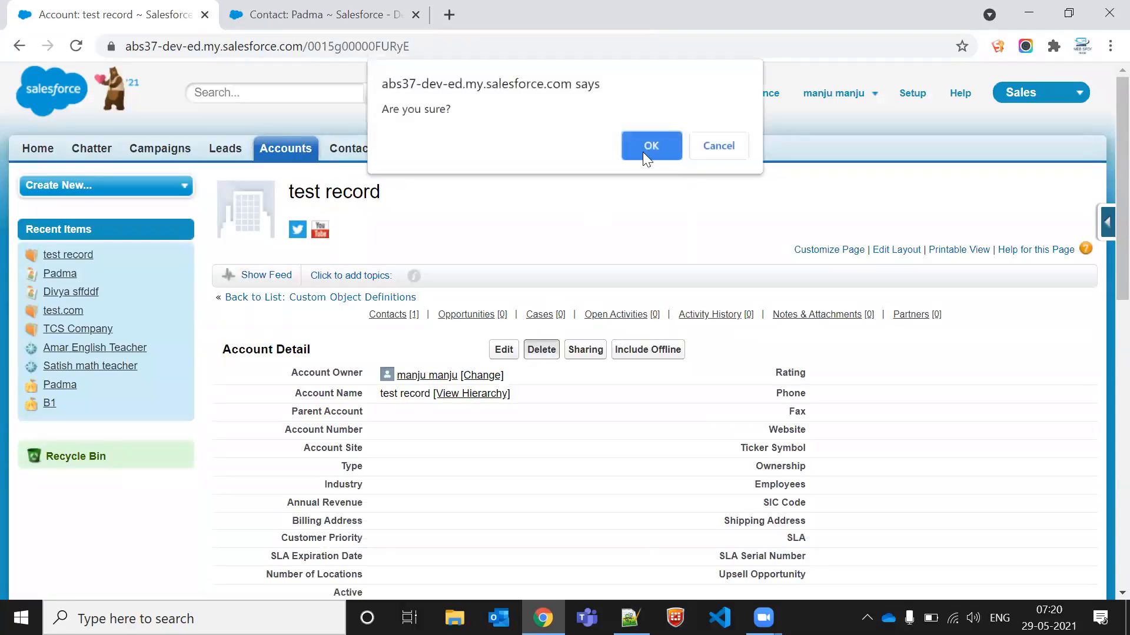
click(651, 143)
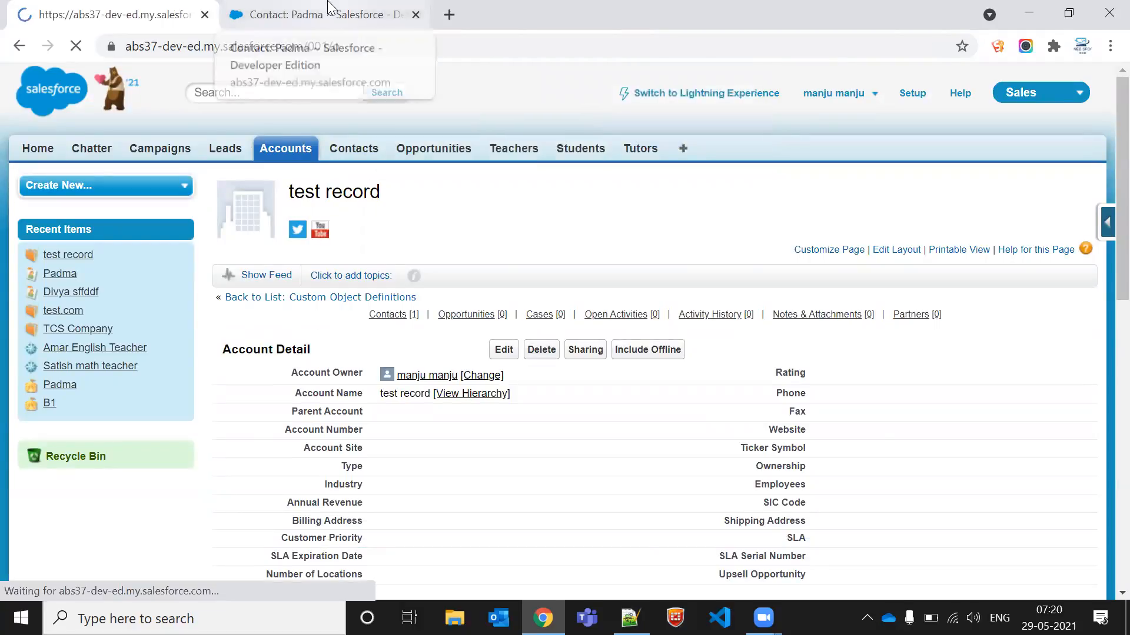
Step: Check the Padma contact's tab and review the recent contacts list
click(328, 8)
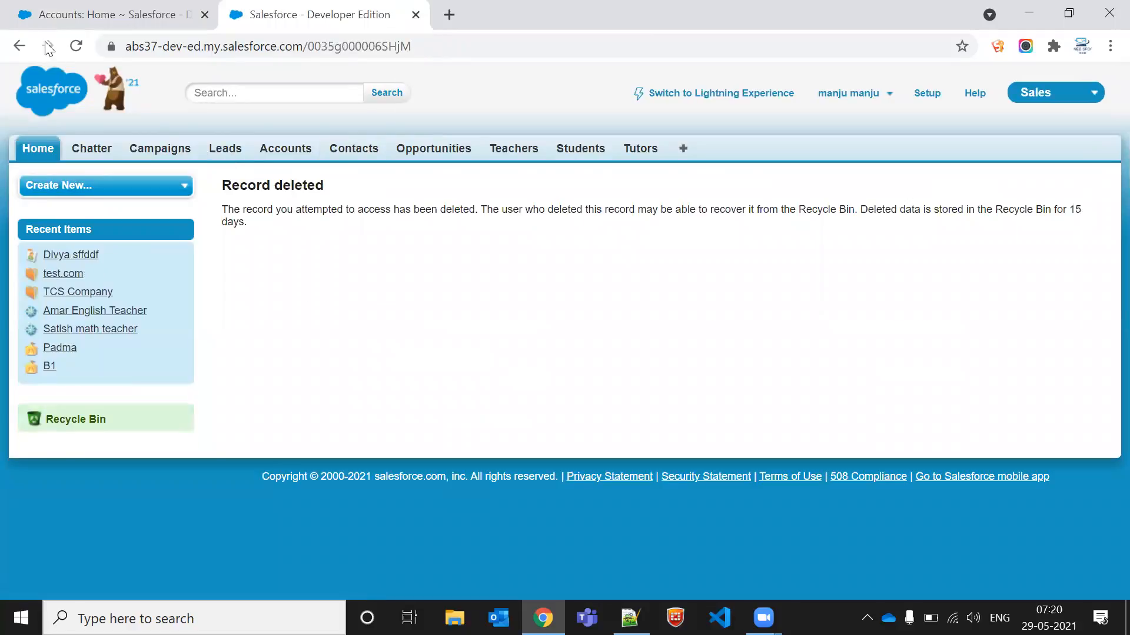
click(30, 46)
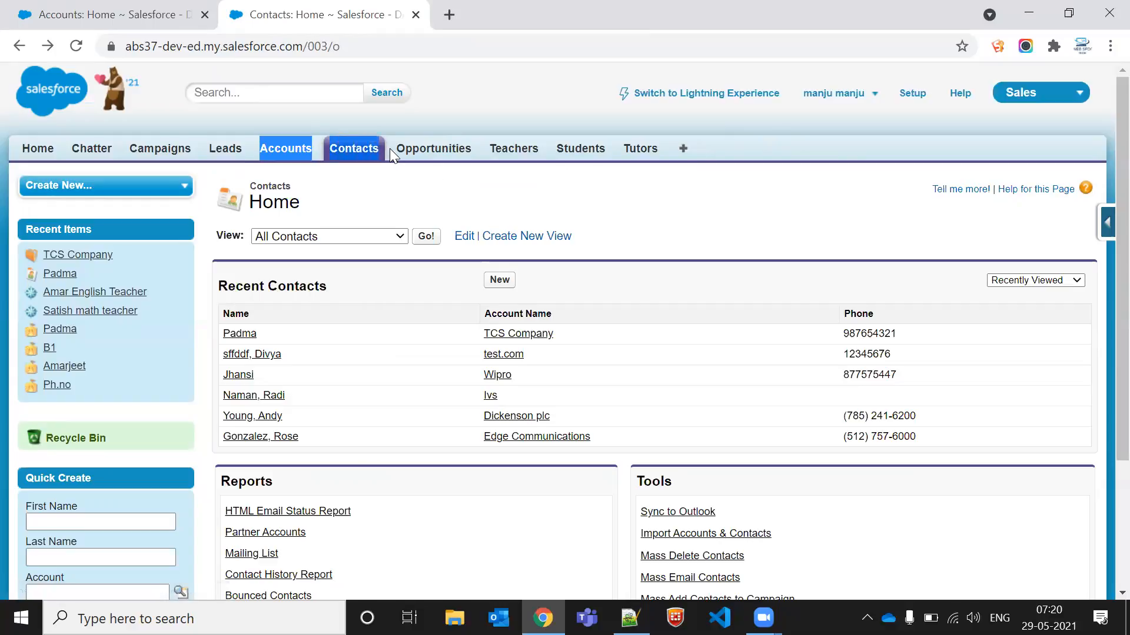
drag(387, 149, 403, 152)
click(341, 192)
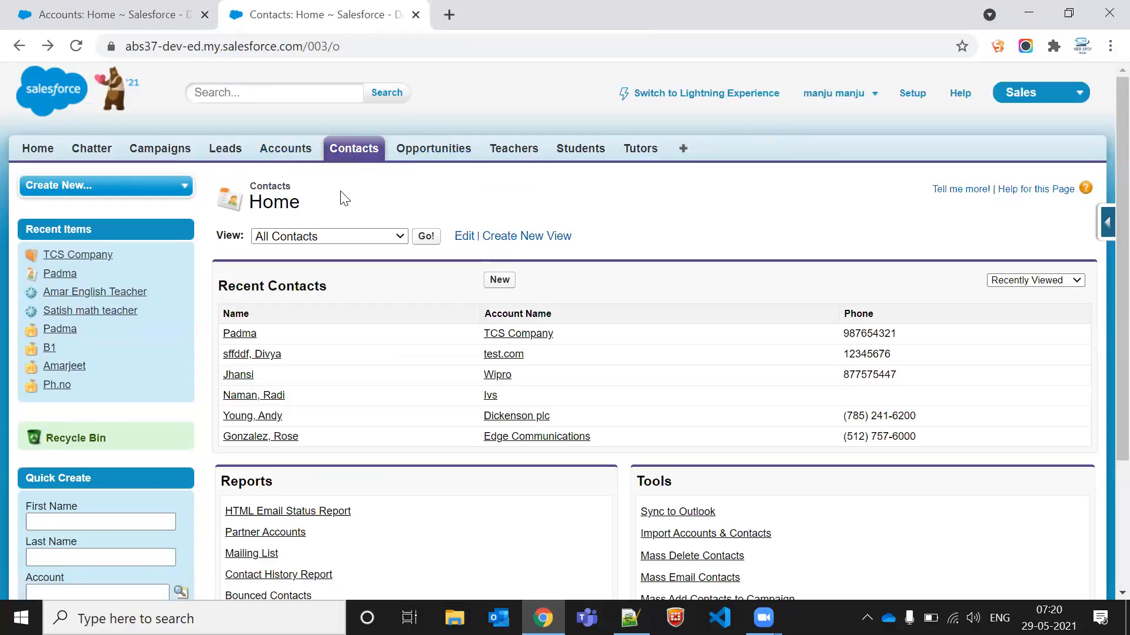
double_click(257, 191)
drag(257, 192, 270, 204)
click(270, 205)
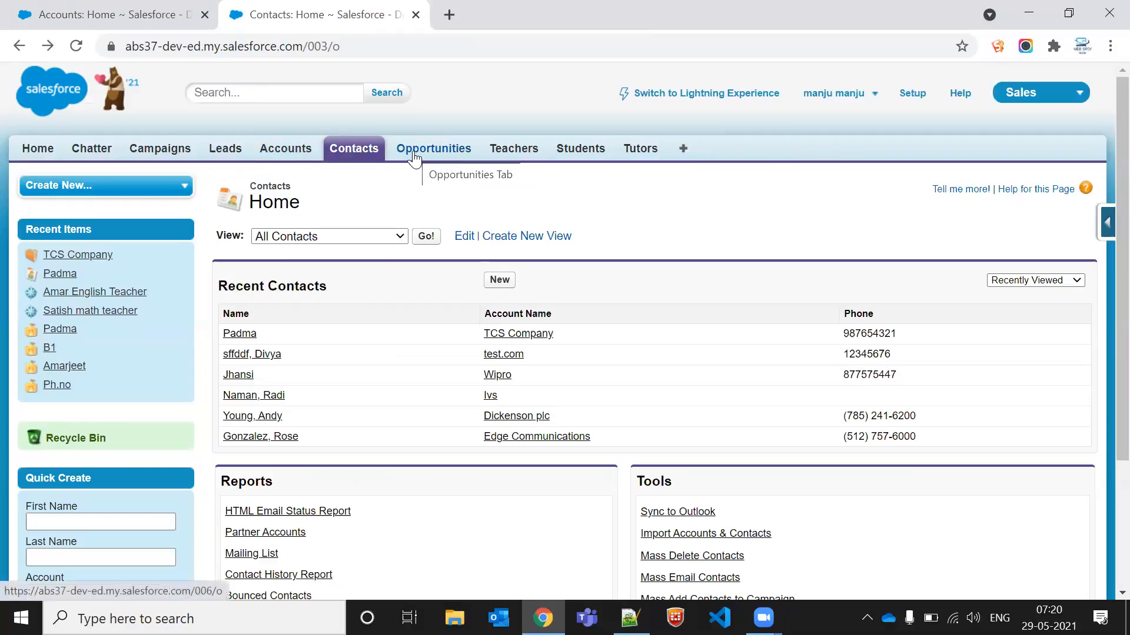
mouse_move(356, 199)
mouse_down()
mouse_move(367, 213)
mouse_move(345, 183)
mouse_up()
click(349, 188)
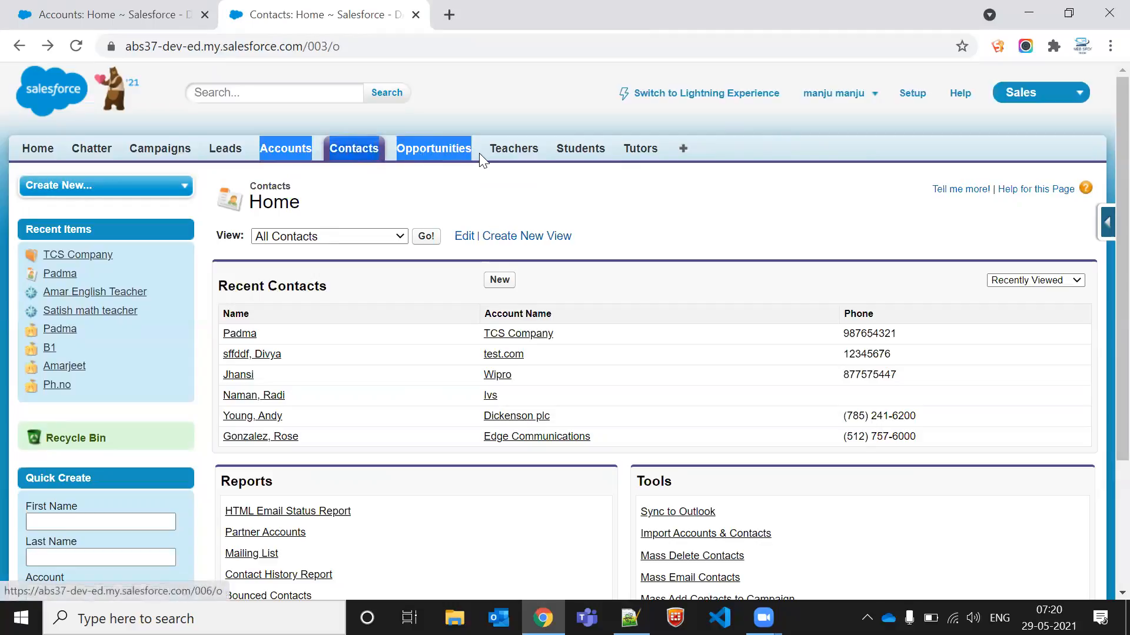
click(447, 215)
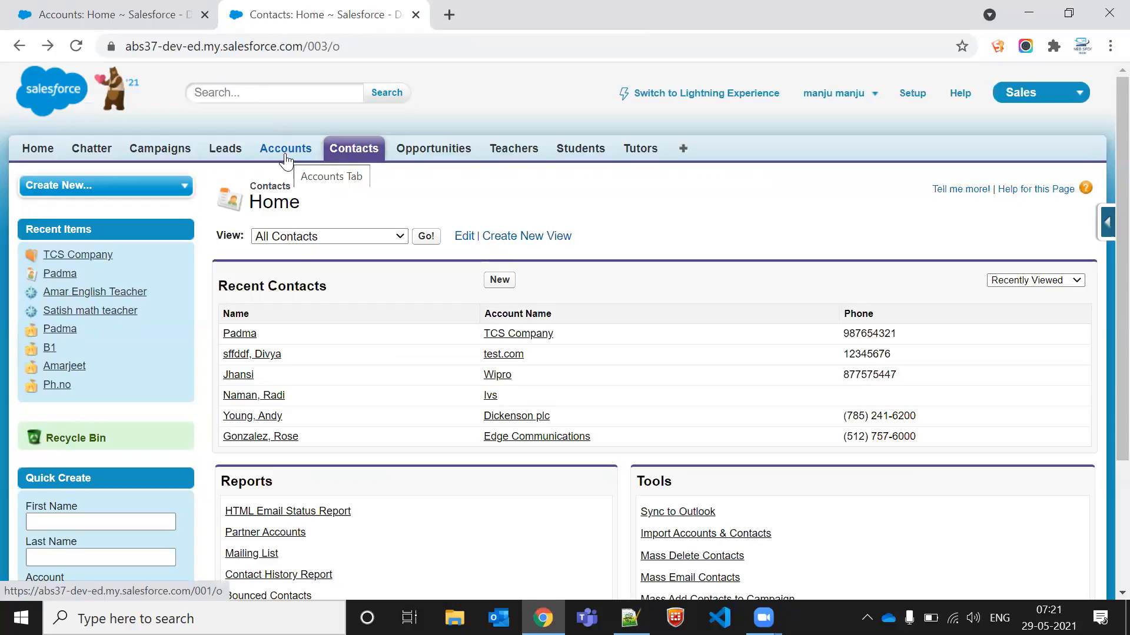
Step: Open the Divya sffddf contact and then its test.com account
right_click(263, 169)
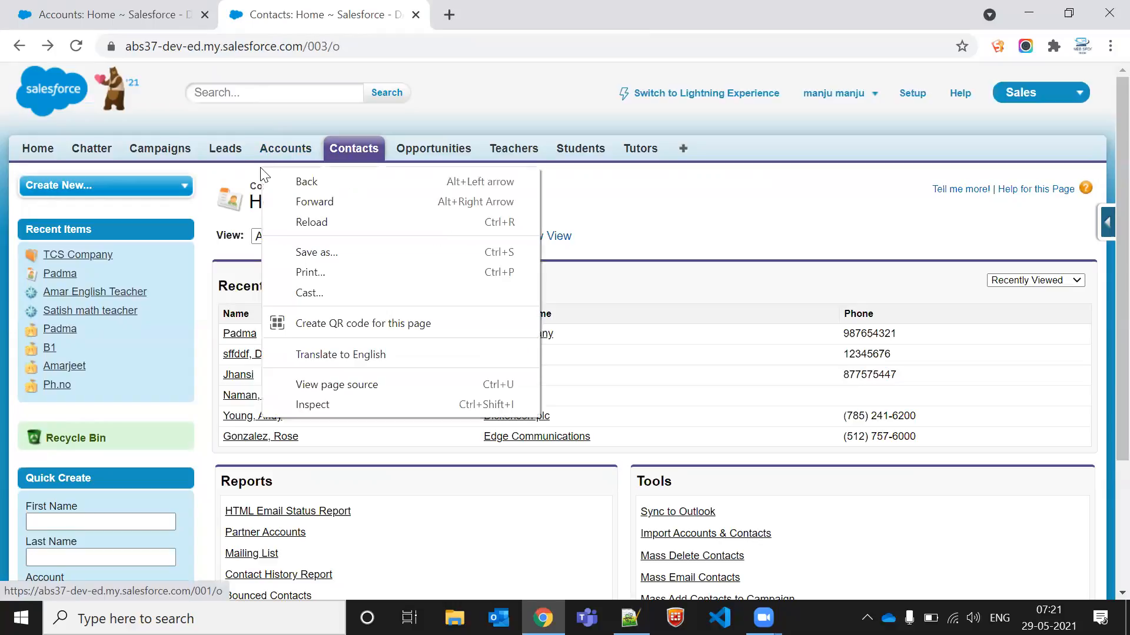
click(240, 354)
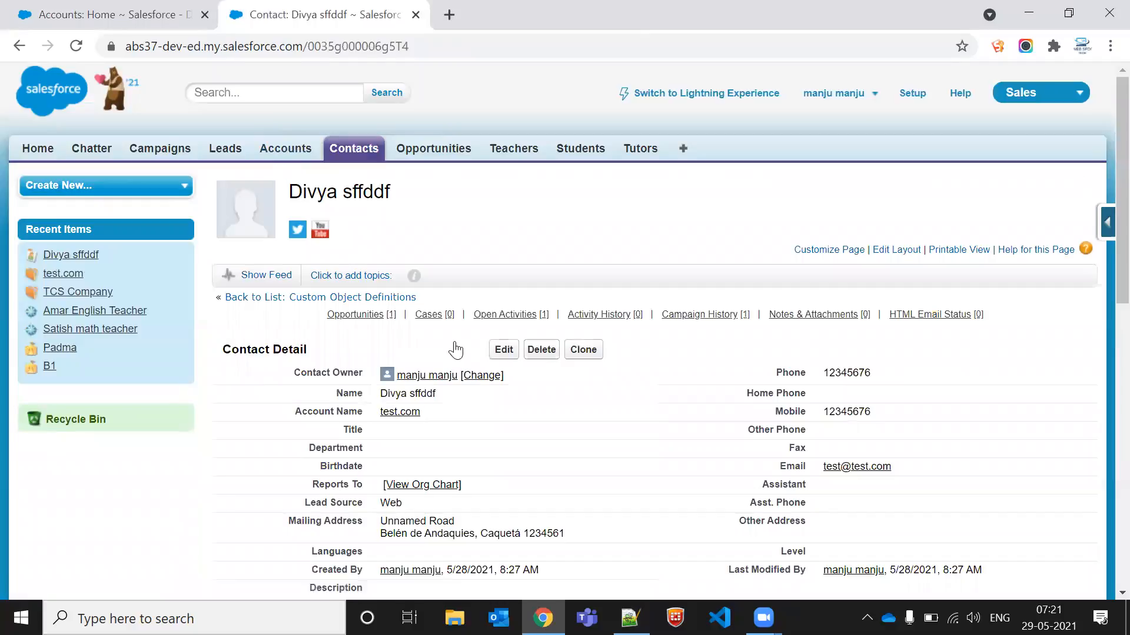
click(405, 414)
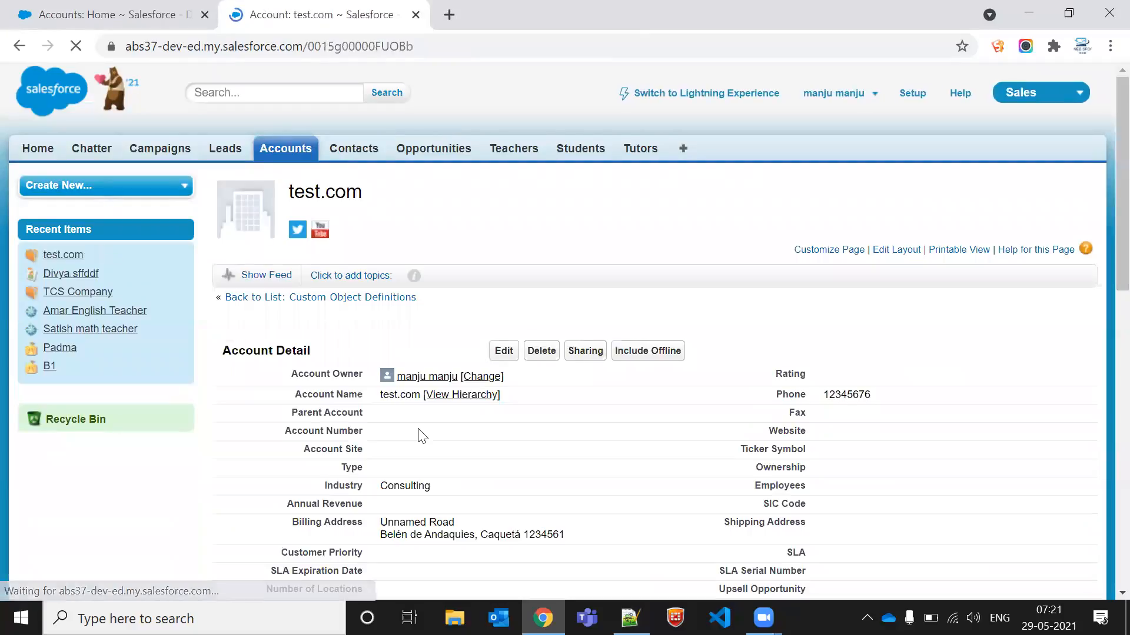
Step: Review the test.com account's related Contacts and Opportunities lists
scroll(420, 434, down, 10)
scroll(418, 428, up, 3)
double_click(260, 280)
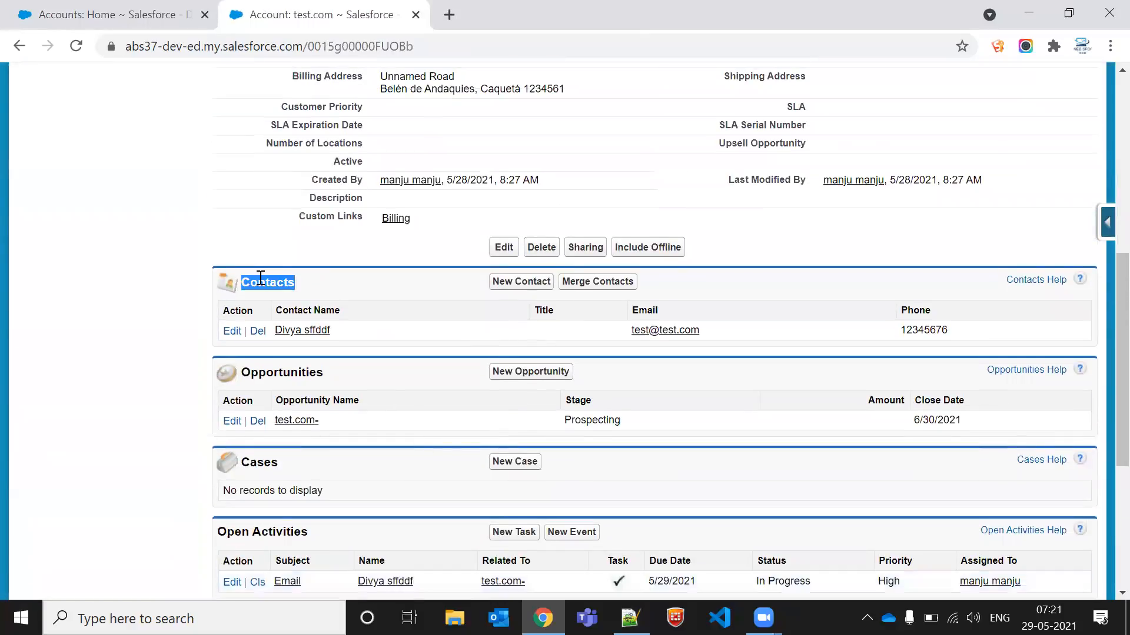
double_click(292, 374)
scroll(292, 375, down, 3)
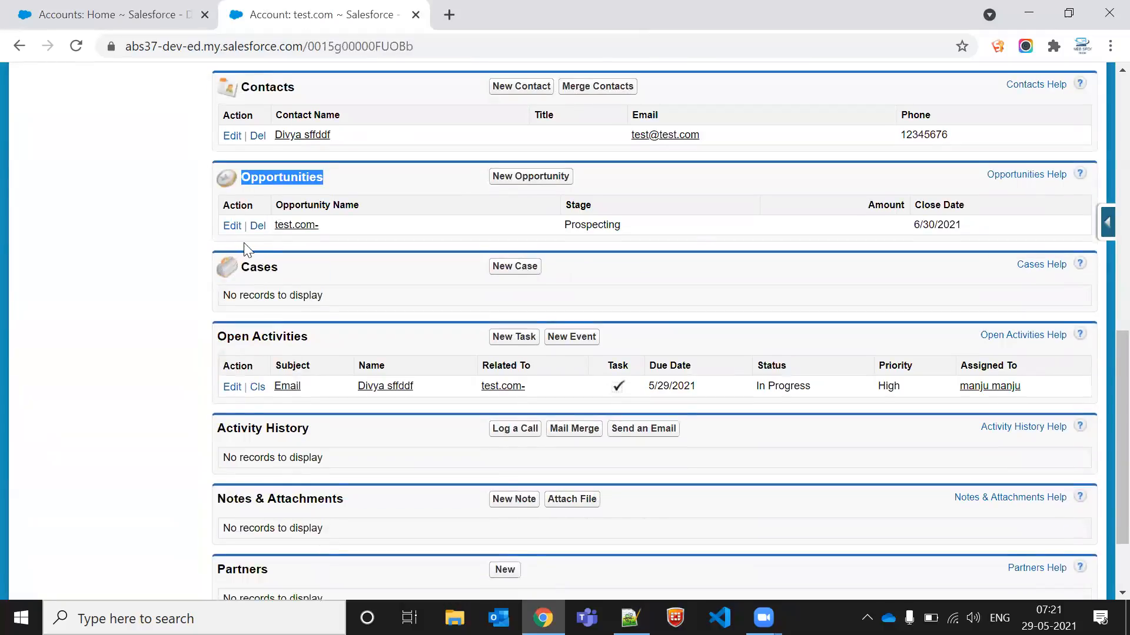
scroll(255, 391, down, 2)
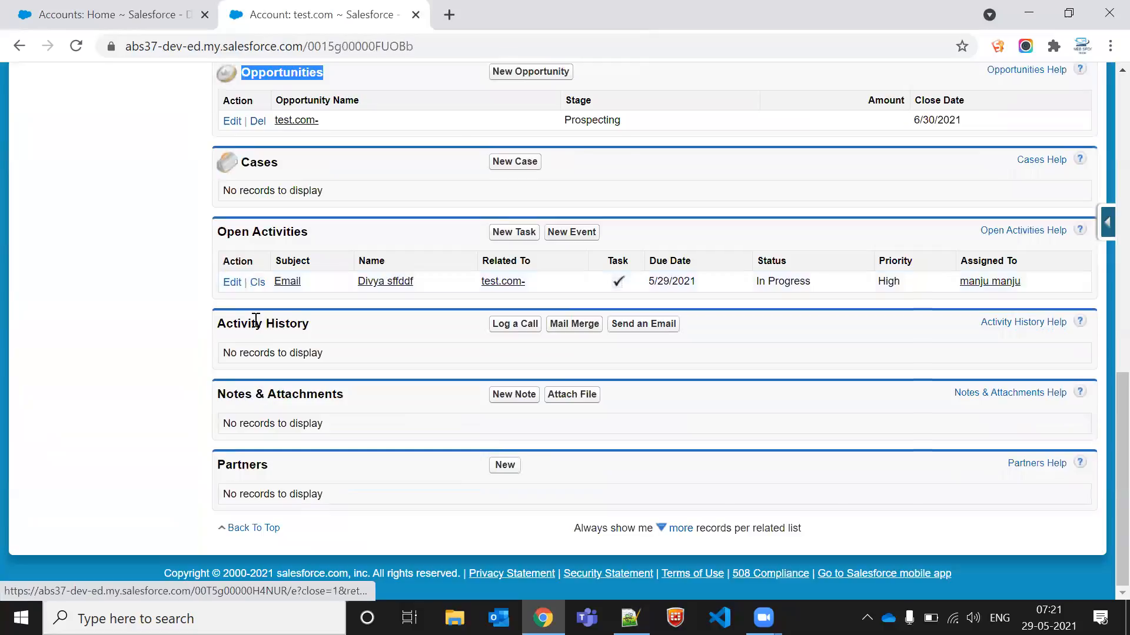
scroll(259, 461, up, 6)
scroll(261, 452, up, 6)
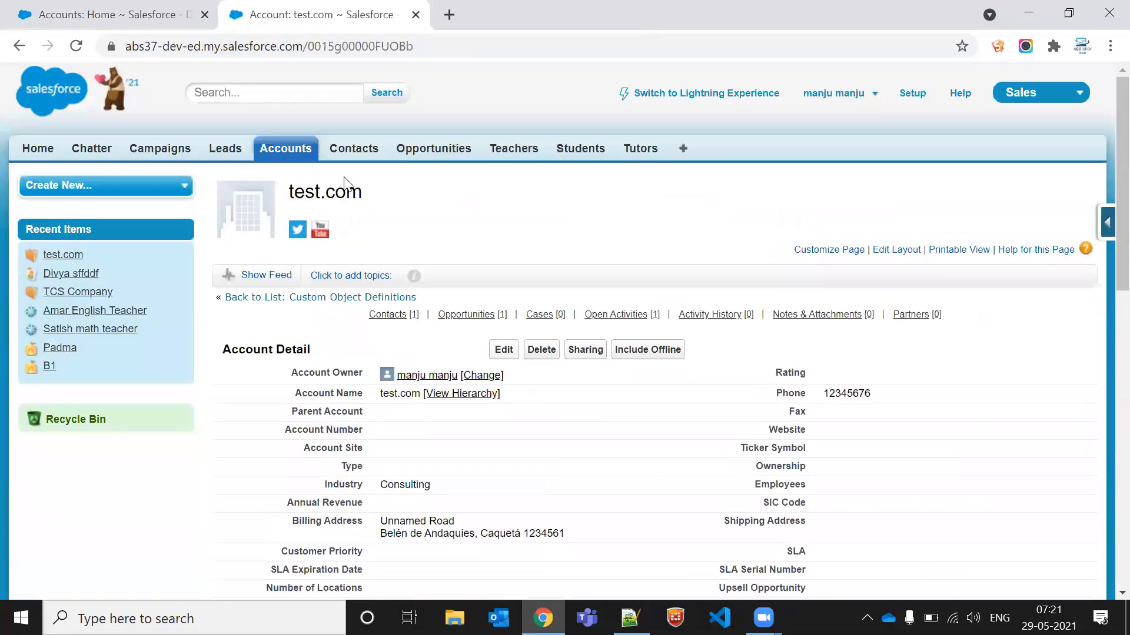
scroll(369, 297, down, 7)
scroll(360, 307, down, 2)
scroll(303, 282, up, 3)
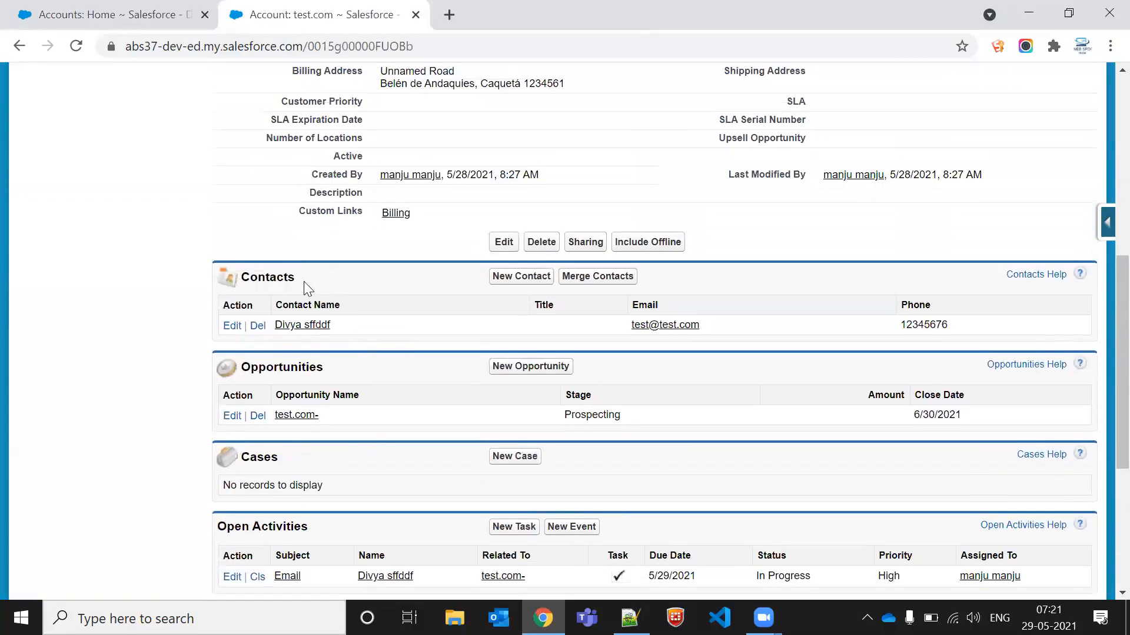
double_click(279, 278)
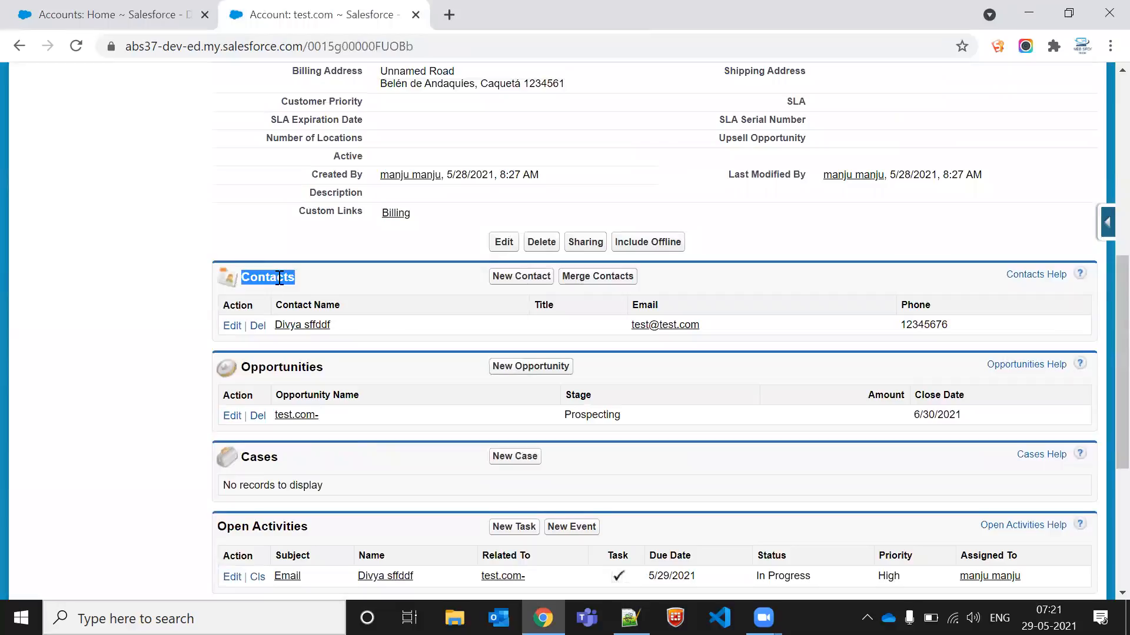
double_click(279, 368)
click(280, 368)
scroll(357, 375, up, 7)
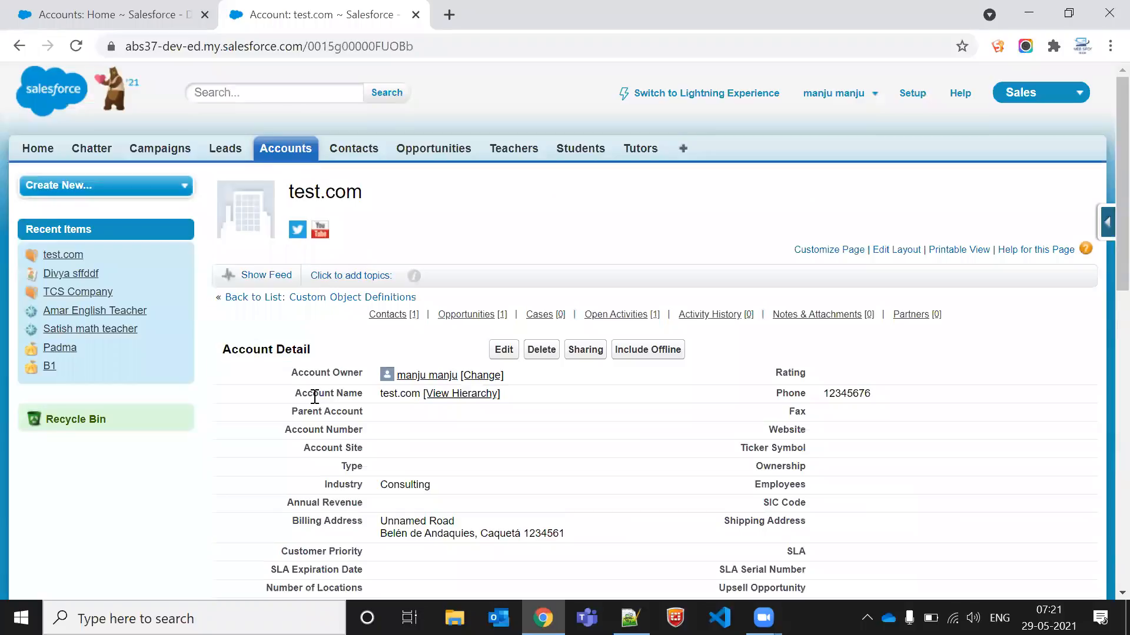
scroll(362, 394, down, 7)
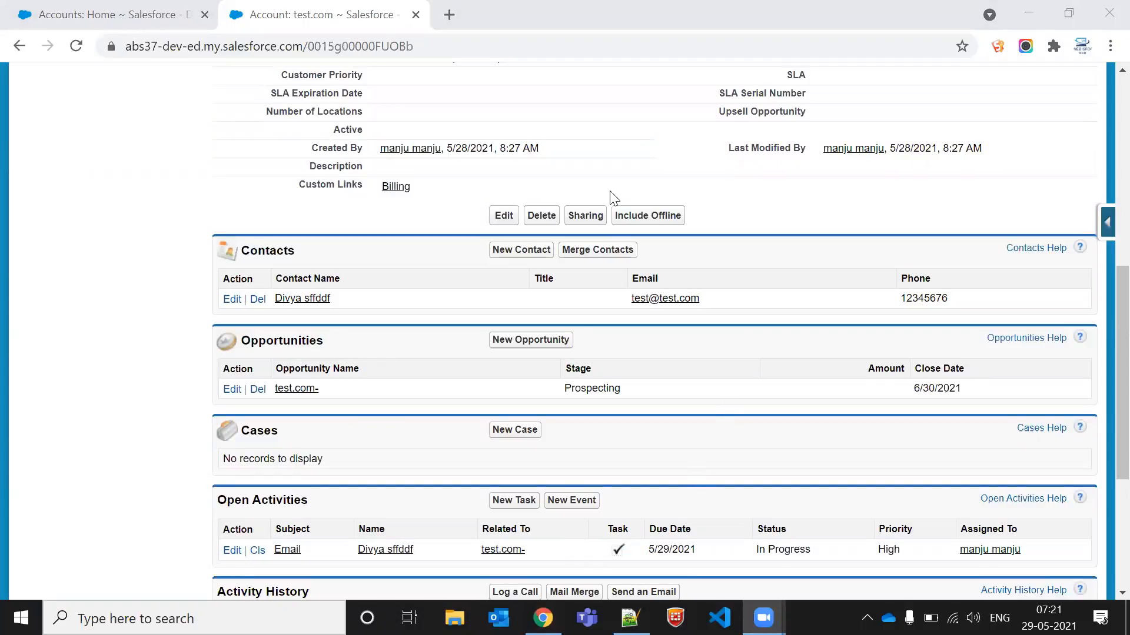
click(479, 184)
scroll(479, 184, up, 10)
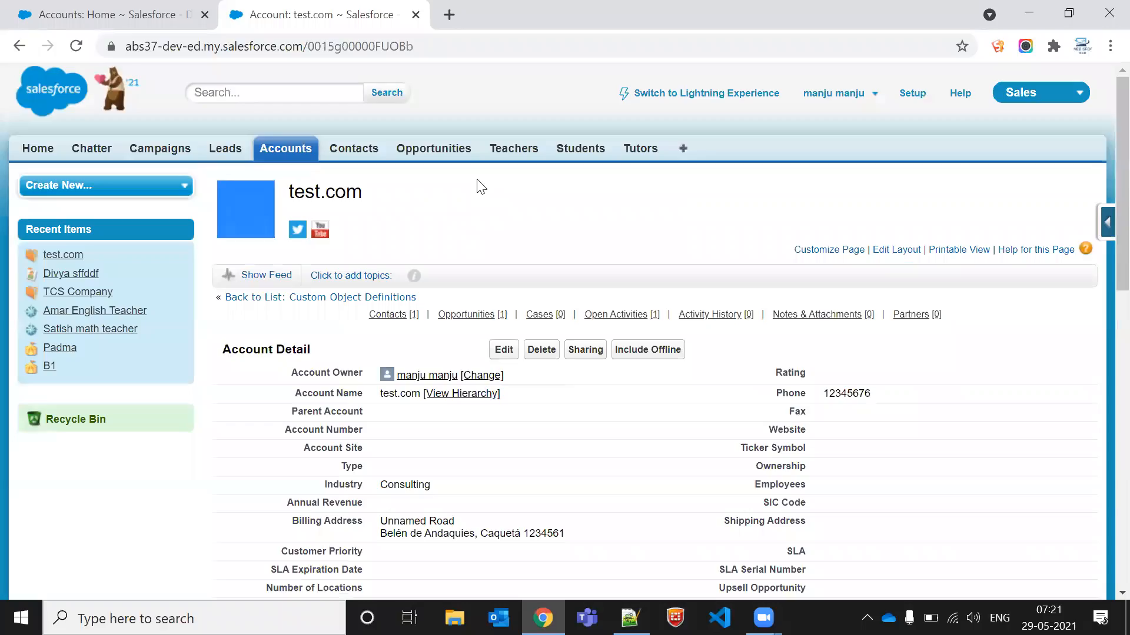
Step: Review the test.com account's name and detail fields
triple_click(327, 193)
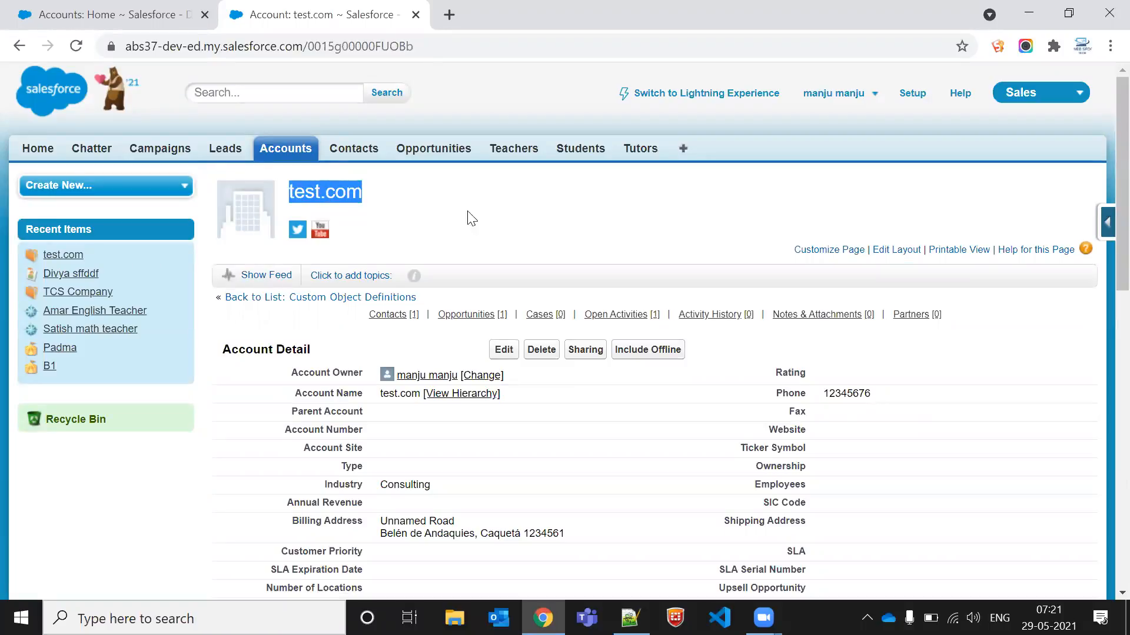
click(457, 190)
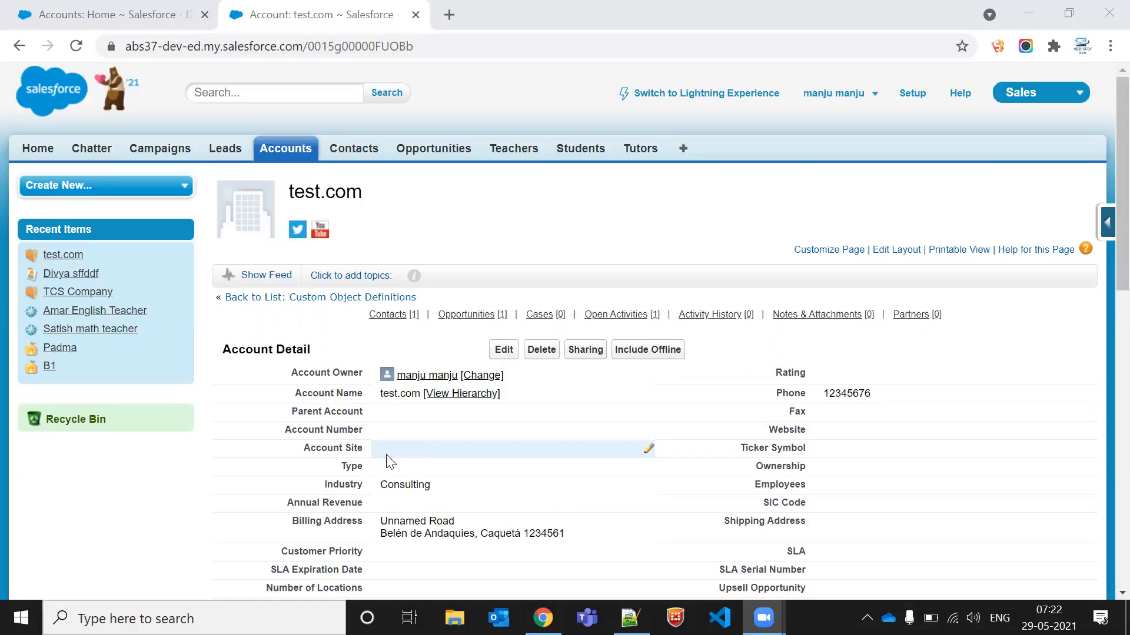
drag(383, 482, 452, 496)
click(453, 498)
click(338, 483)
double_click(340, 483)
click(463, 490)
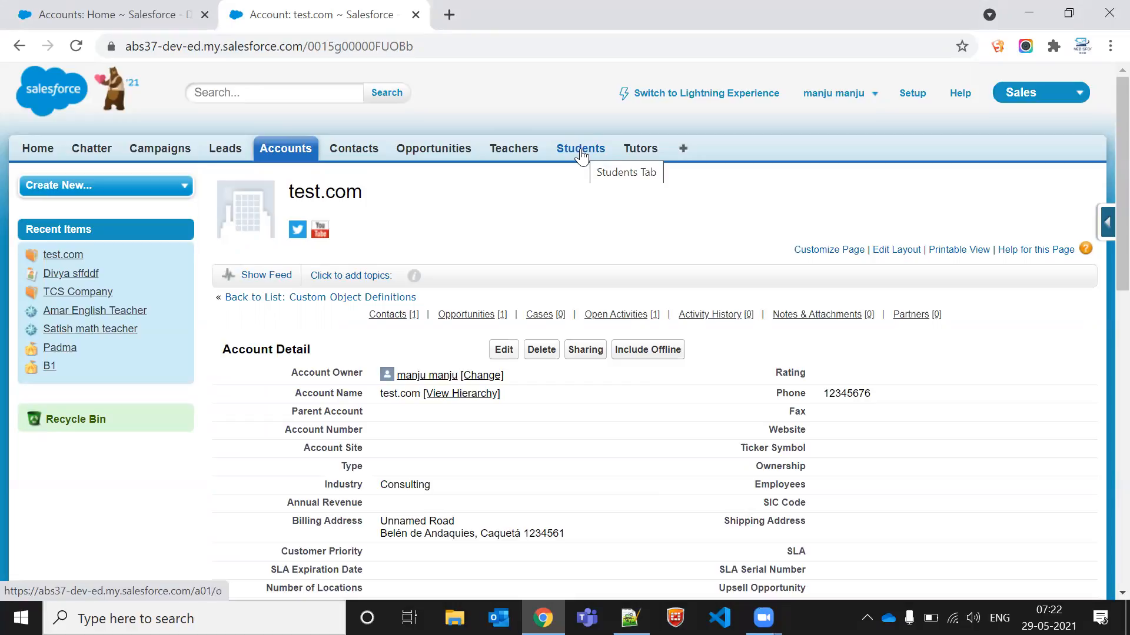
Step: Open the Teachers tab home page
click(527, 151)
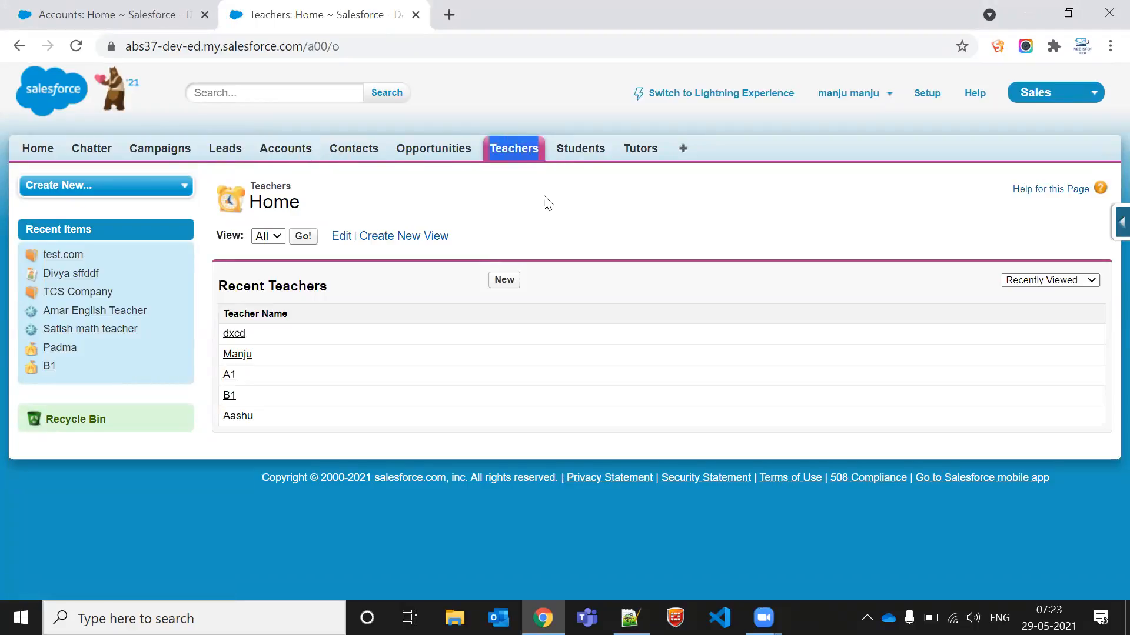
drag(482, 151, 537, 152)
click(538, 209)
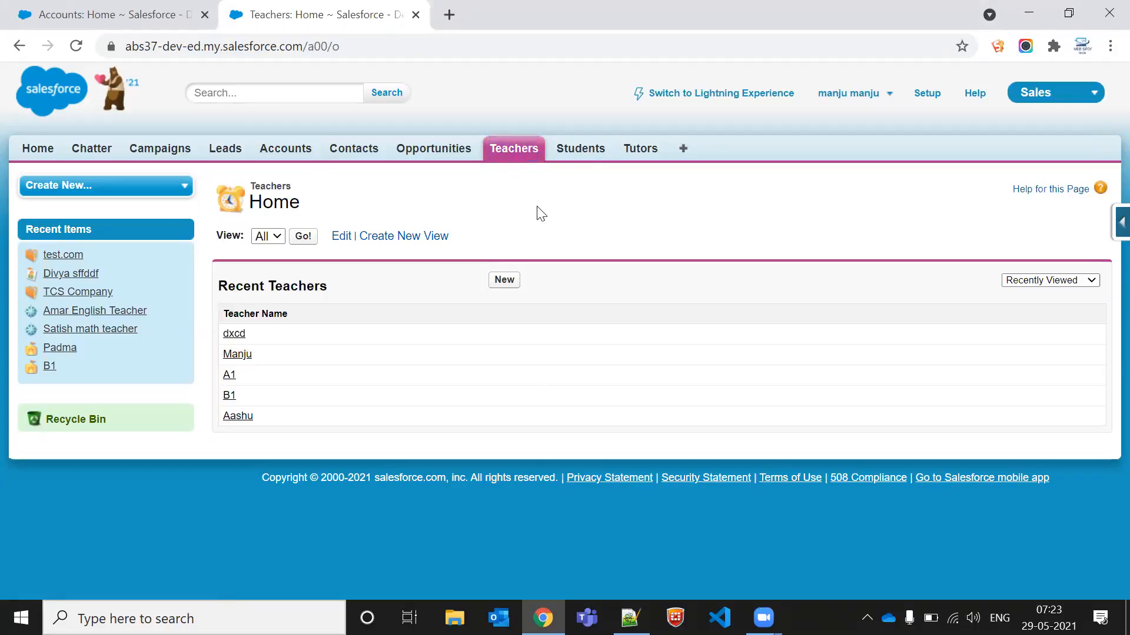
drag(479, 148, 544, 155)
click(561, 208)
Step: Start a new custom field on the Teacher object and choose the Master-Detail Relationship data type
click(1109, 236)
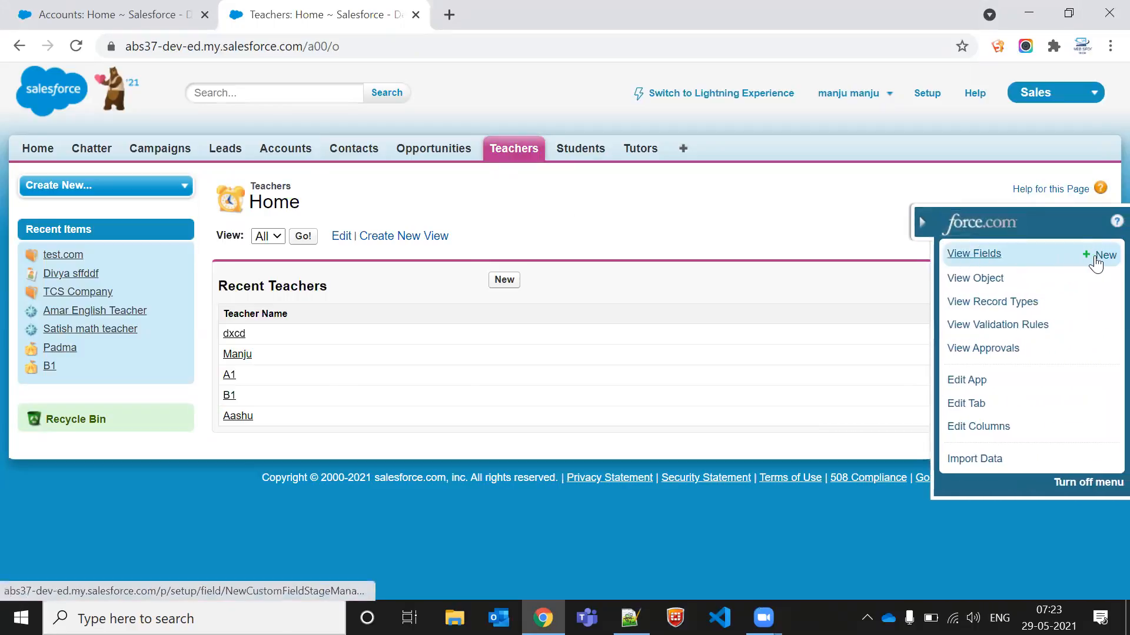
click(1098, 257)
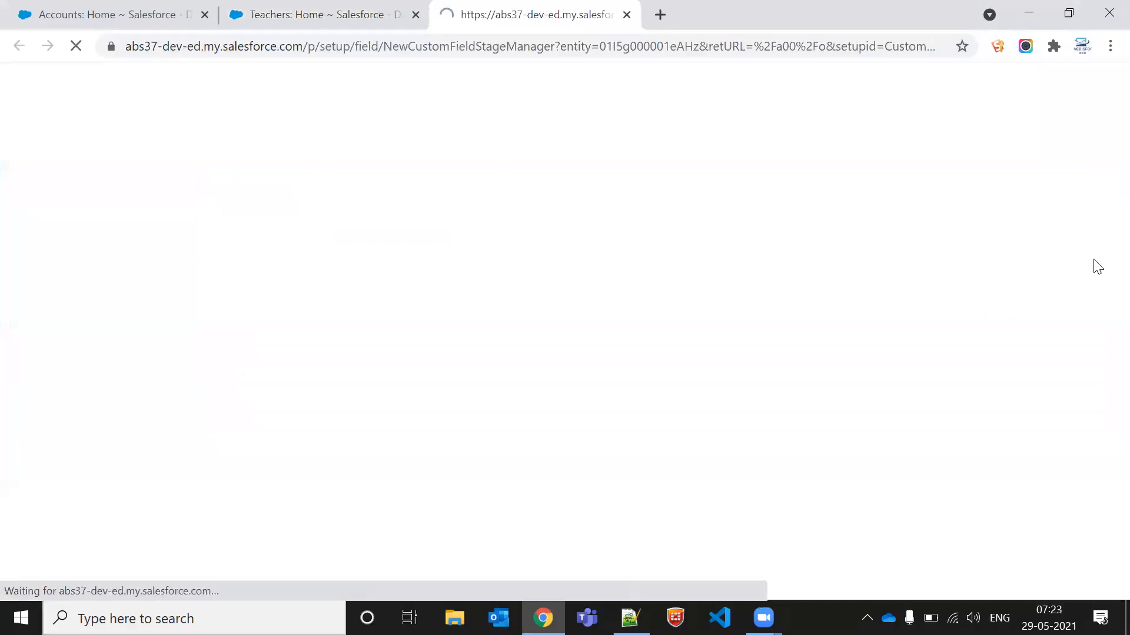
scroll(329, 393, down, 2)
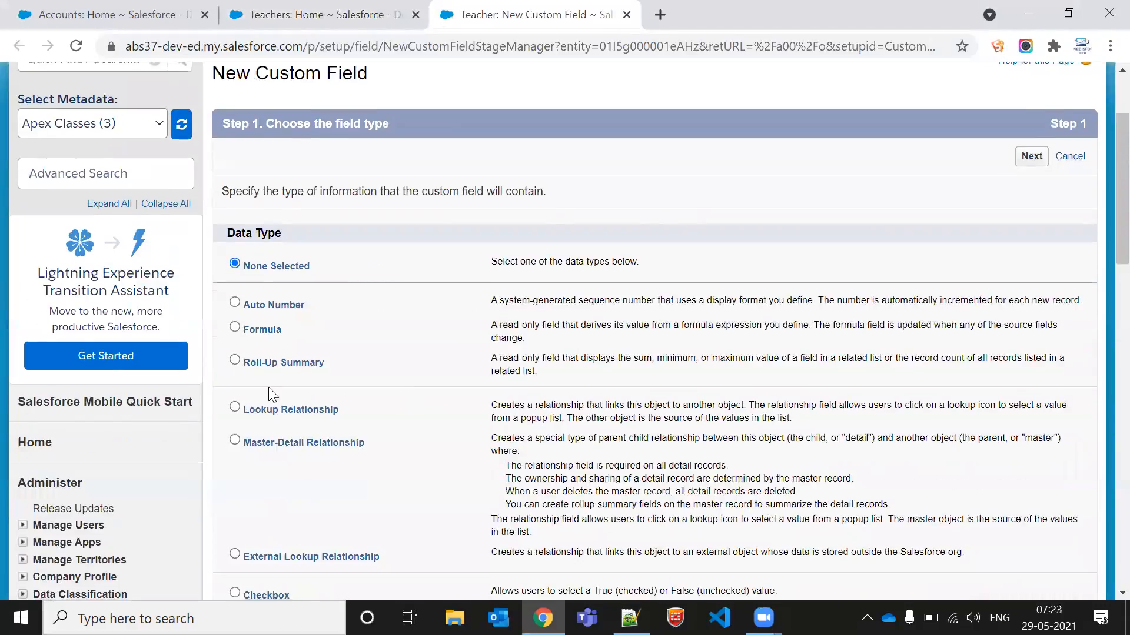
click(277, 442)
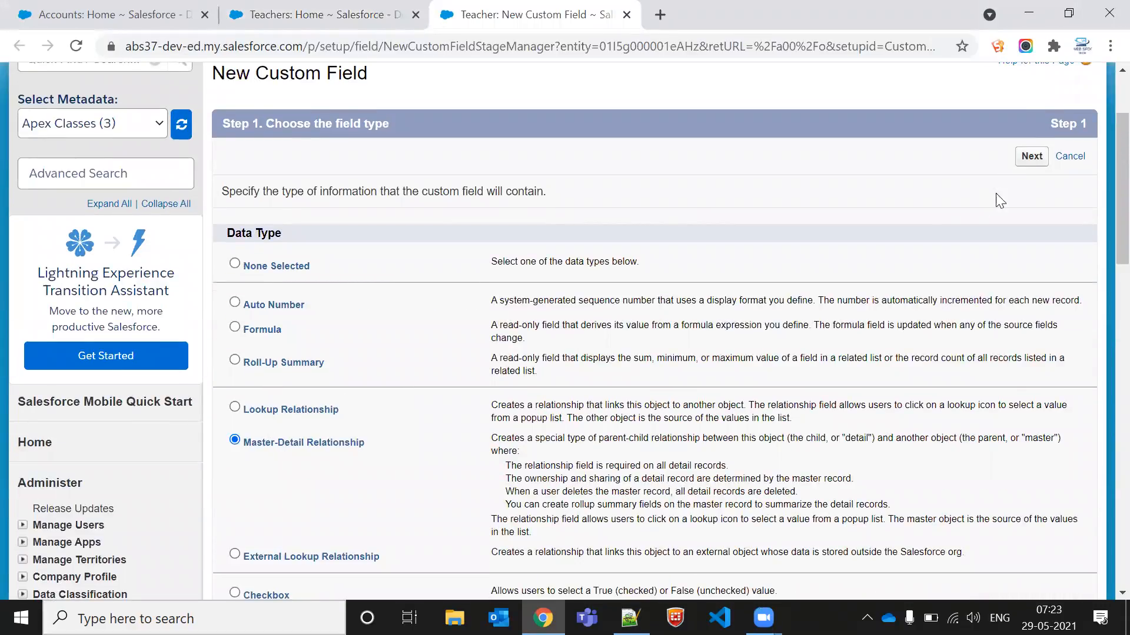
click(1029, 164)
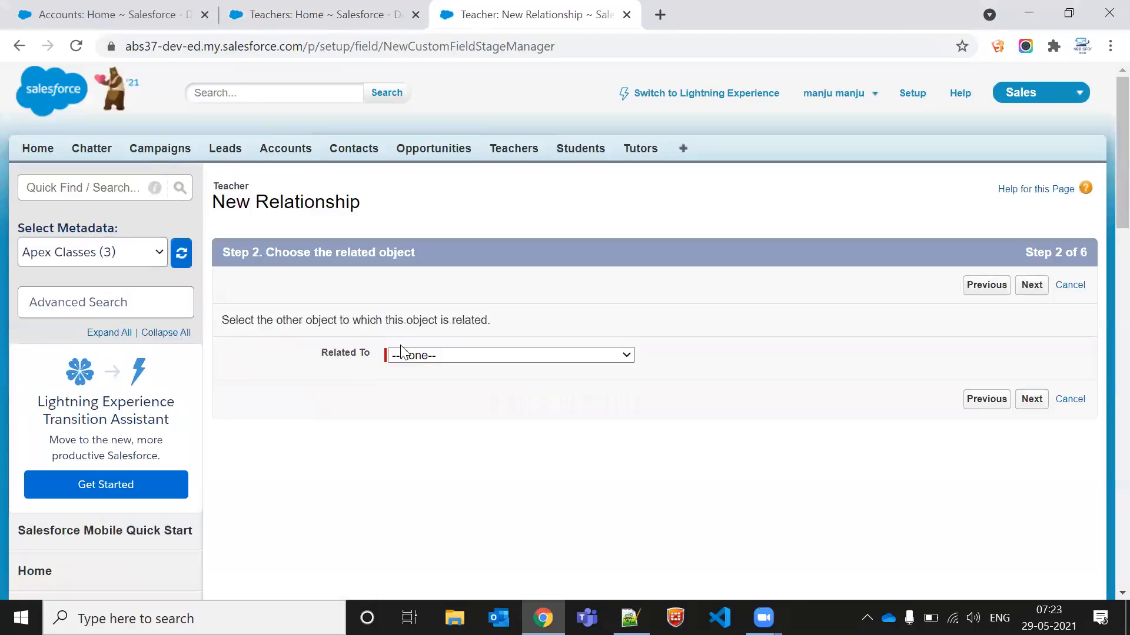
Step: Open the Related To object list to pick the master object for the new relationship
click(433, 356)
scroll(449, 176, down, 1)
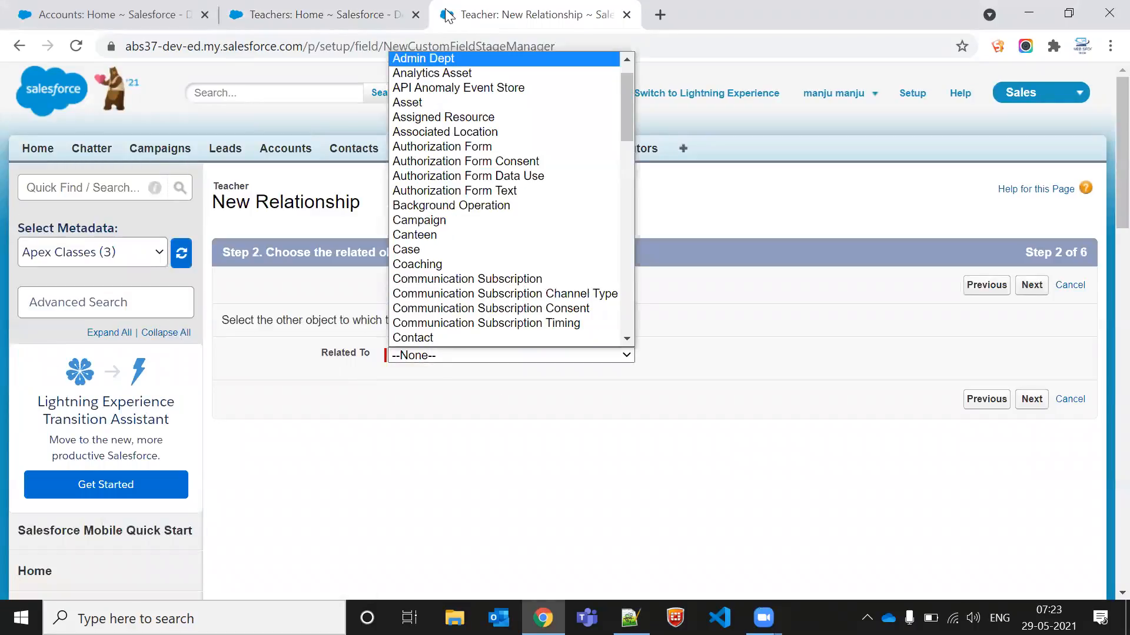